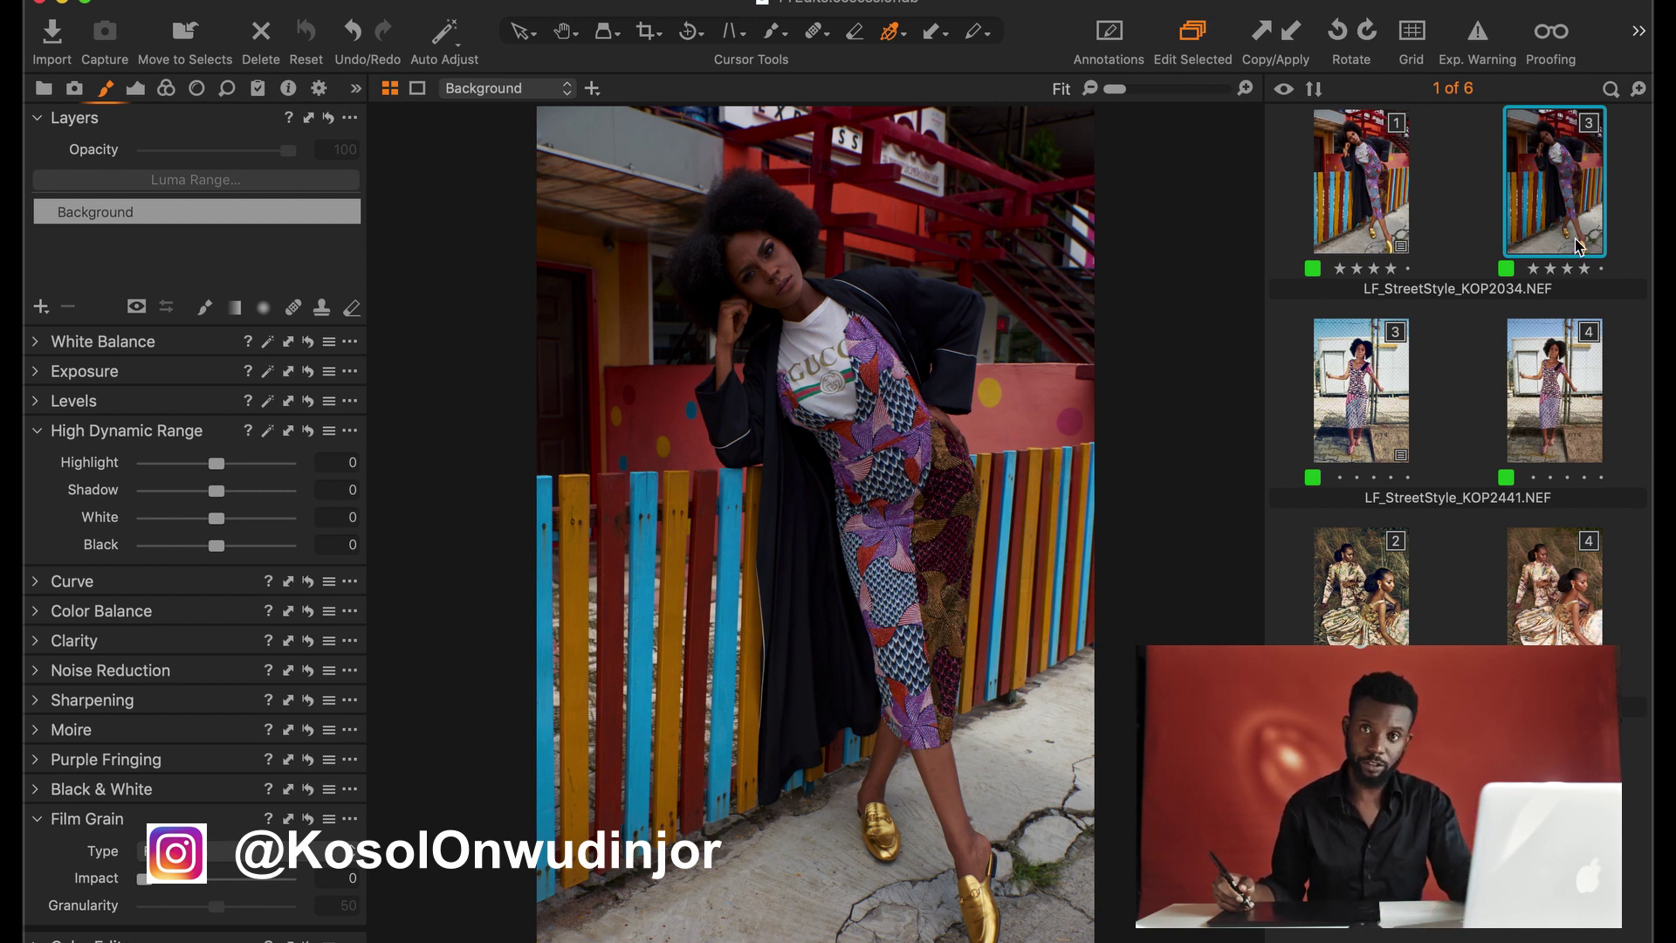
Step: Brighten the photo by setting its exposure to 1.13 and its contrast to 2
left_click(39, 373)
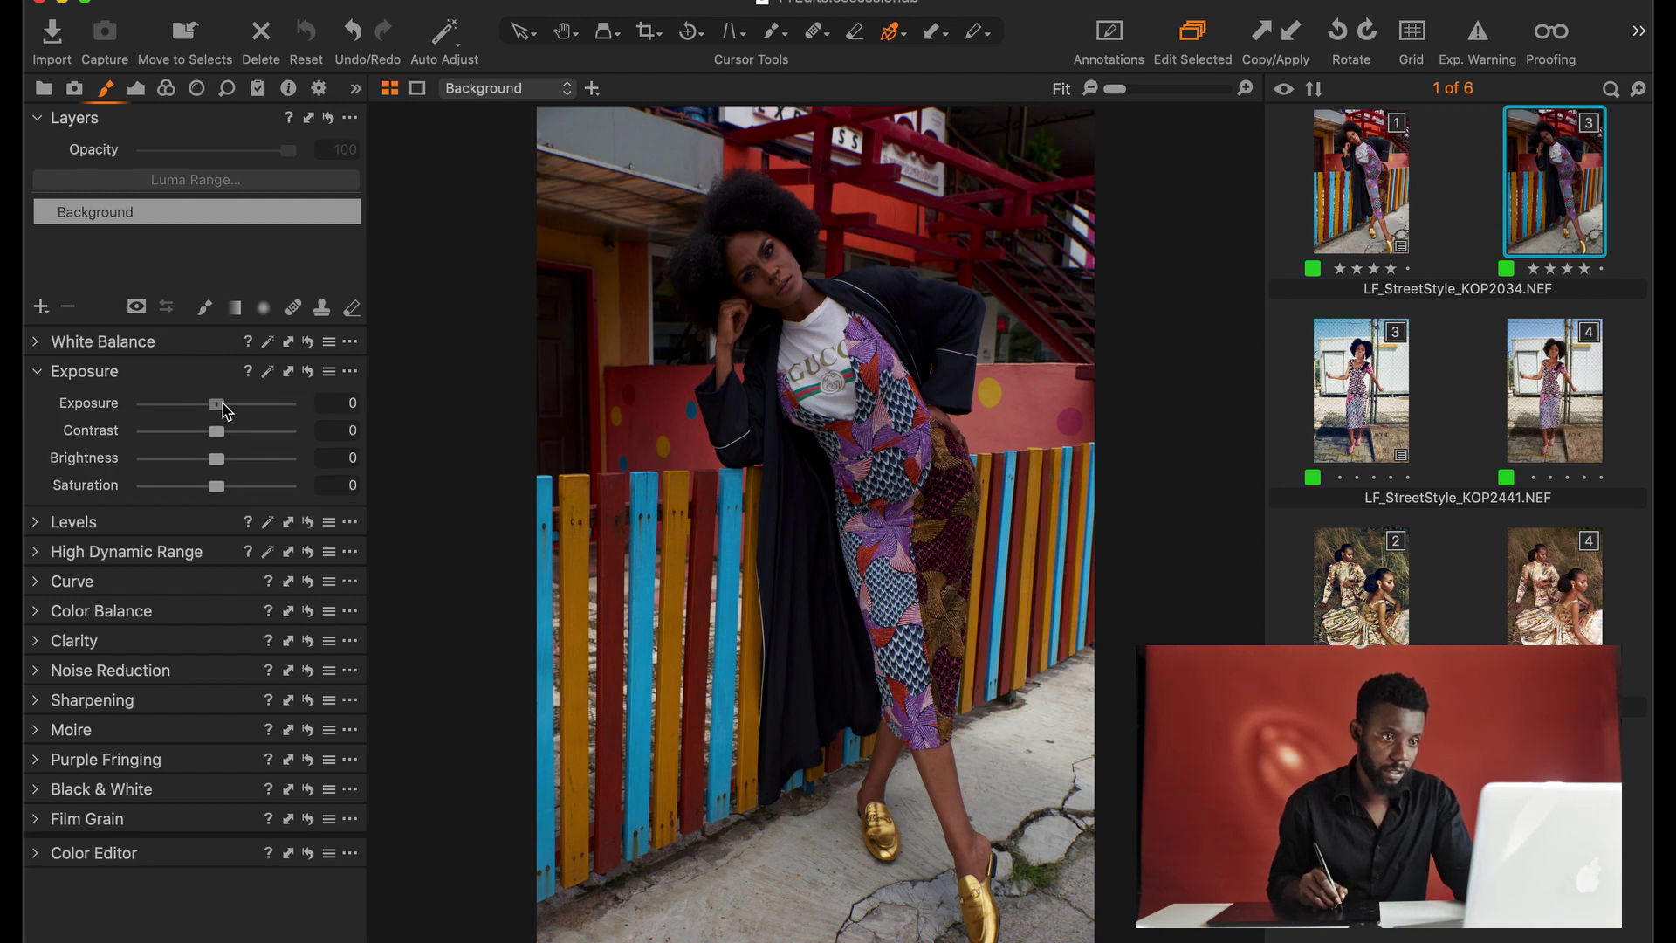
left_click_drag(226, 411, 244, 416)
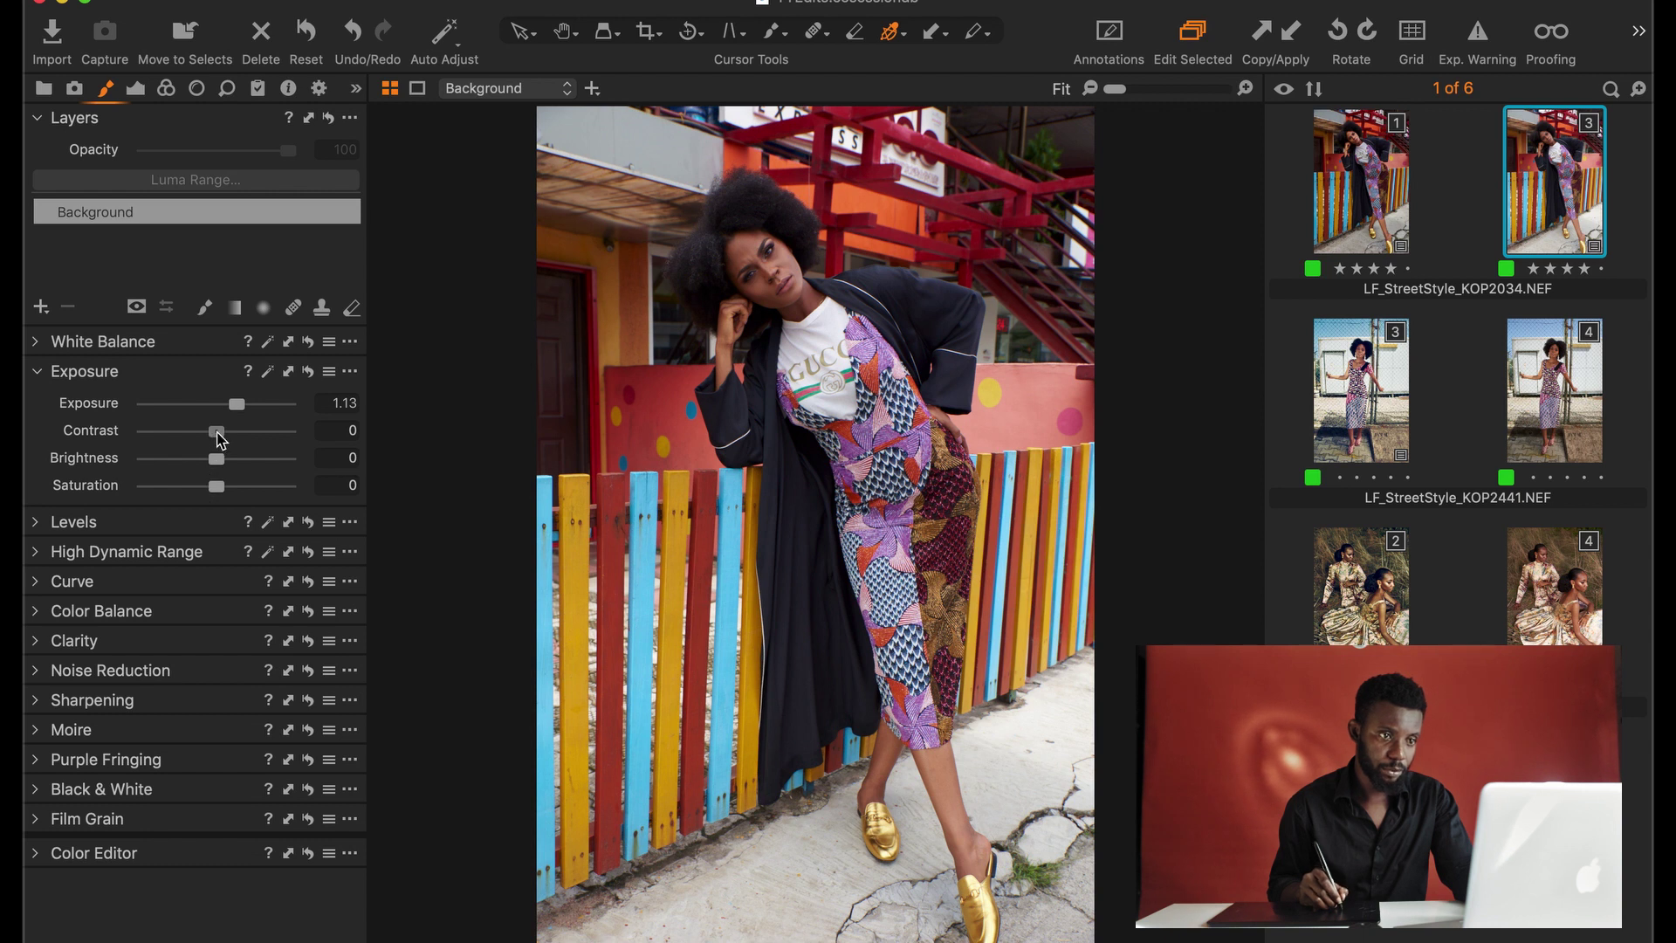
left_click_drag(218, 433, 221, 434)
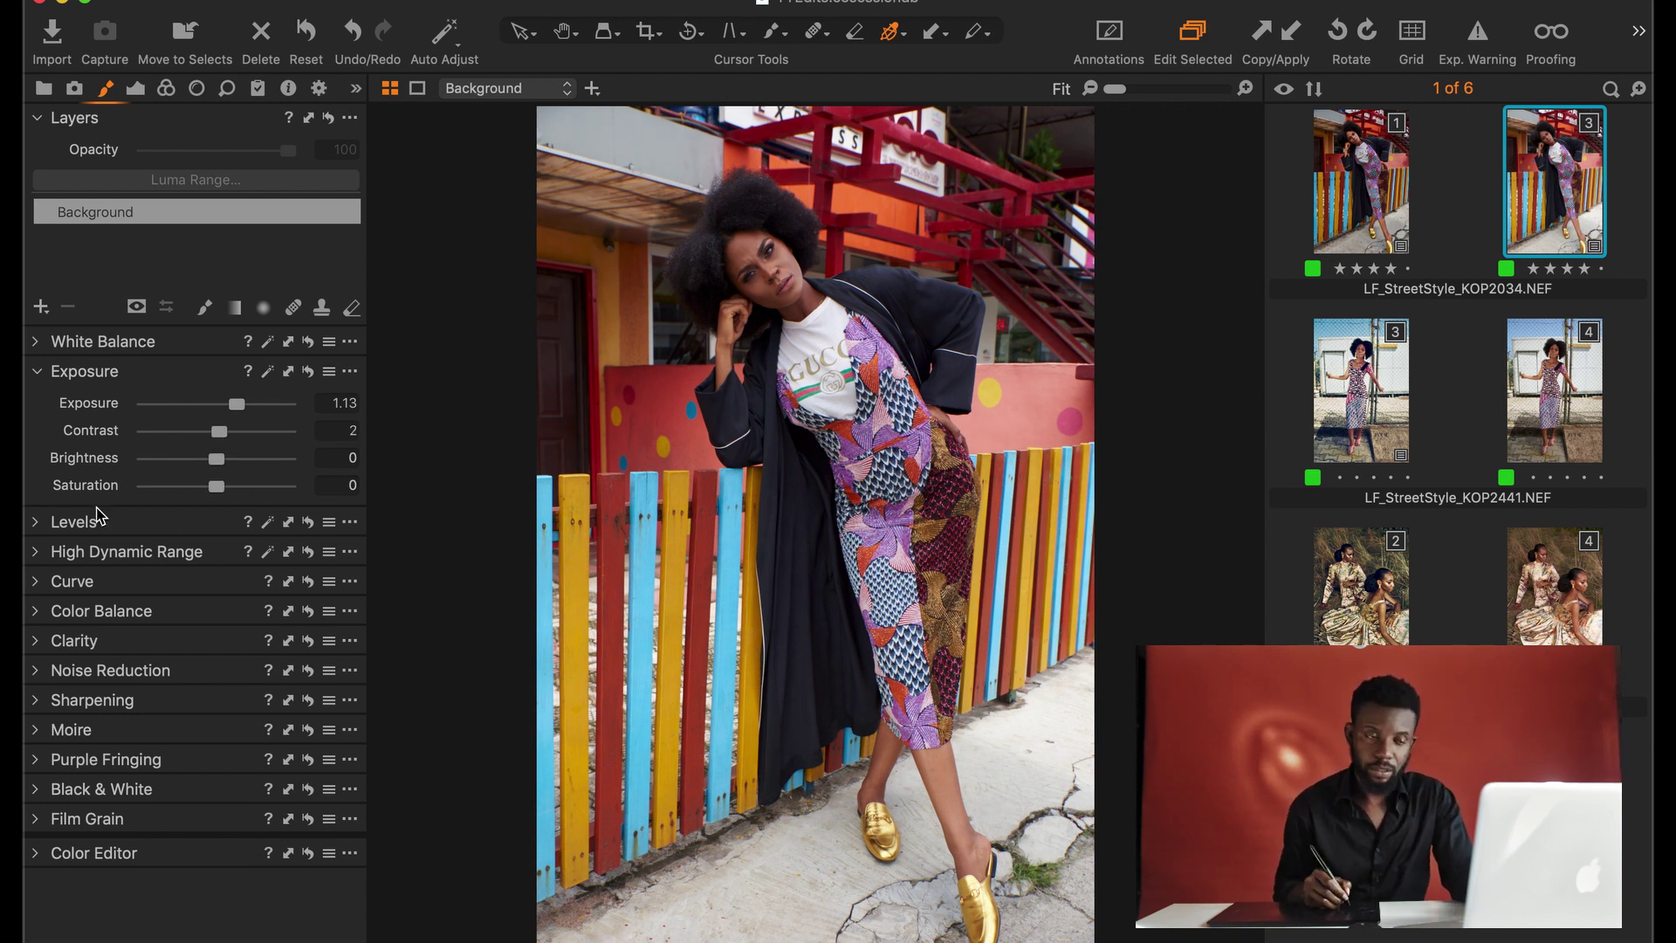
Step: Adjust the RGB levels, setting the highlight point to 248 and the midtone to -0.11
left_click(37, 522)
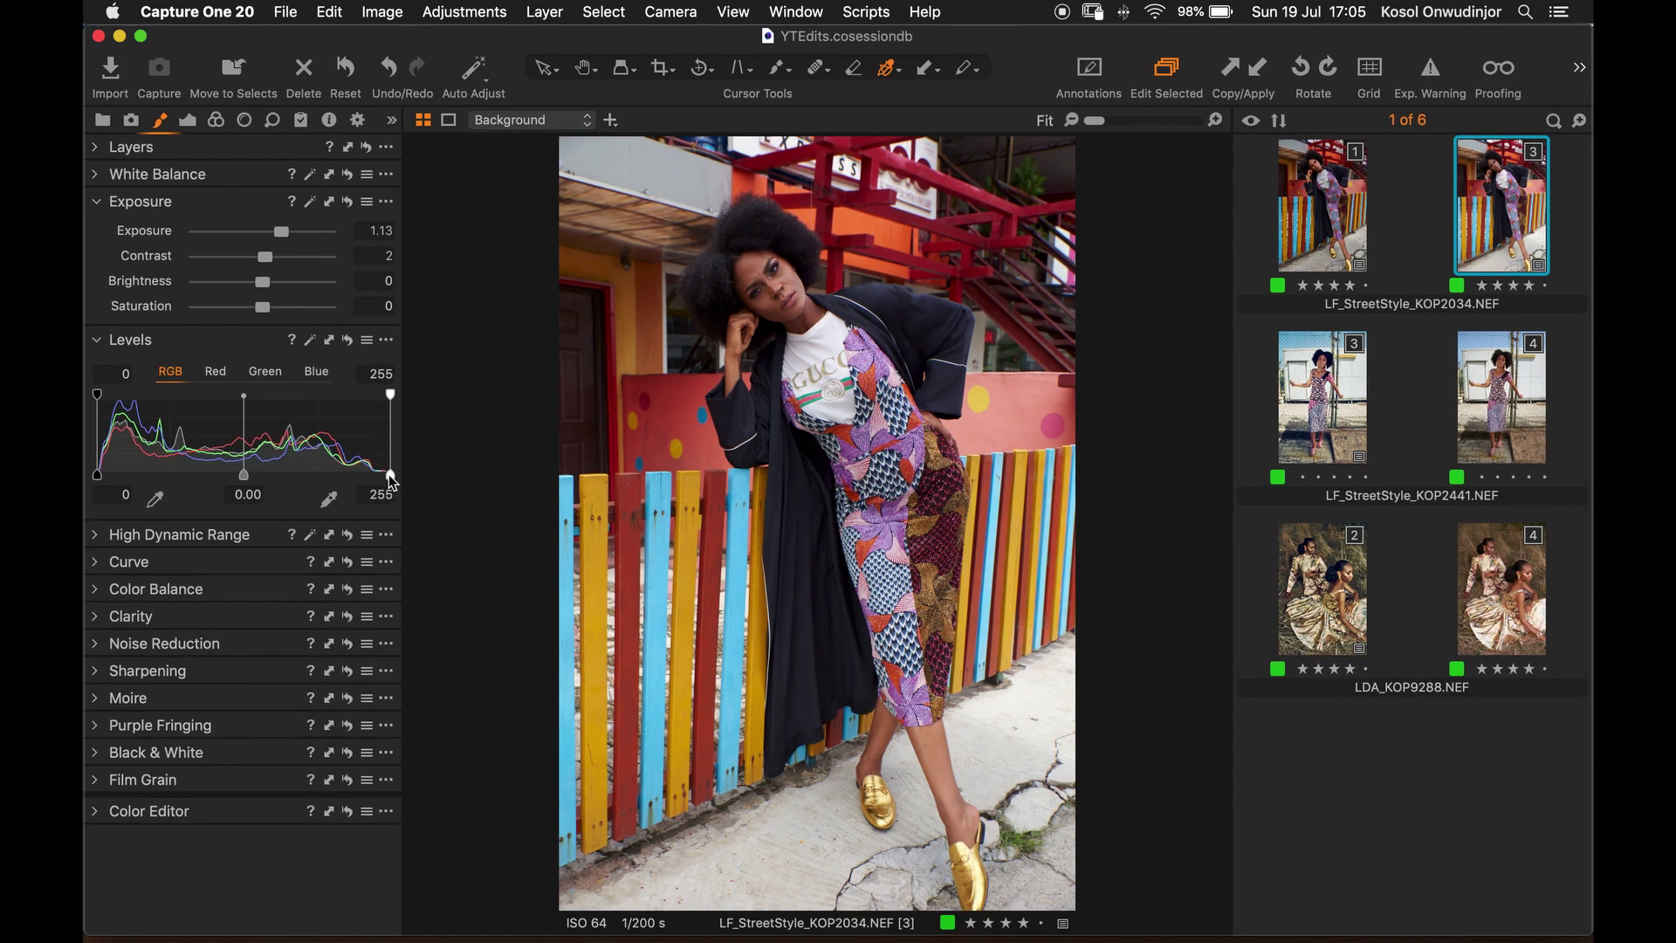
left_click_drag(391, 479, 384, 478)
mouse_move(245, 478)
left_mouse_down()
mouse_move(265, 472)
mouse_move(223, 474)
left_mouse_up()
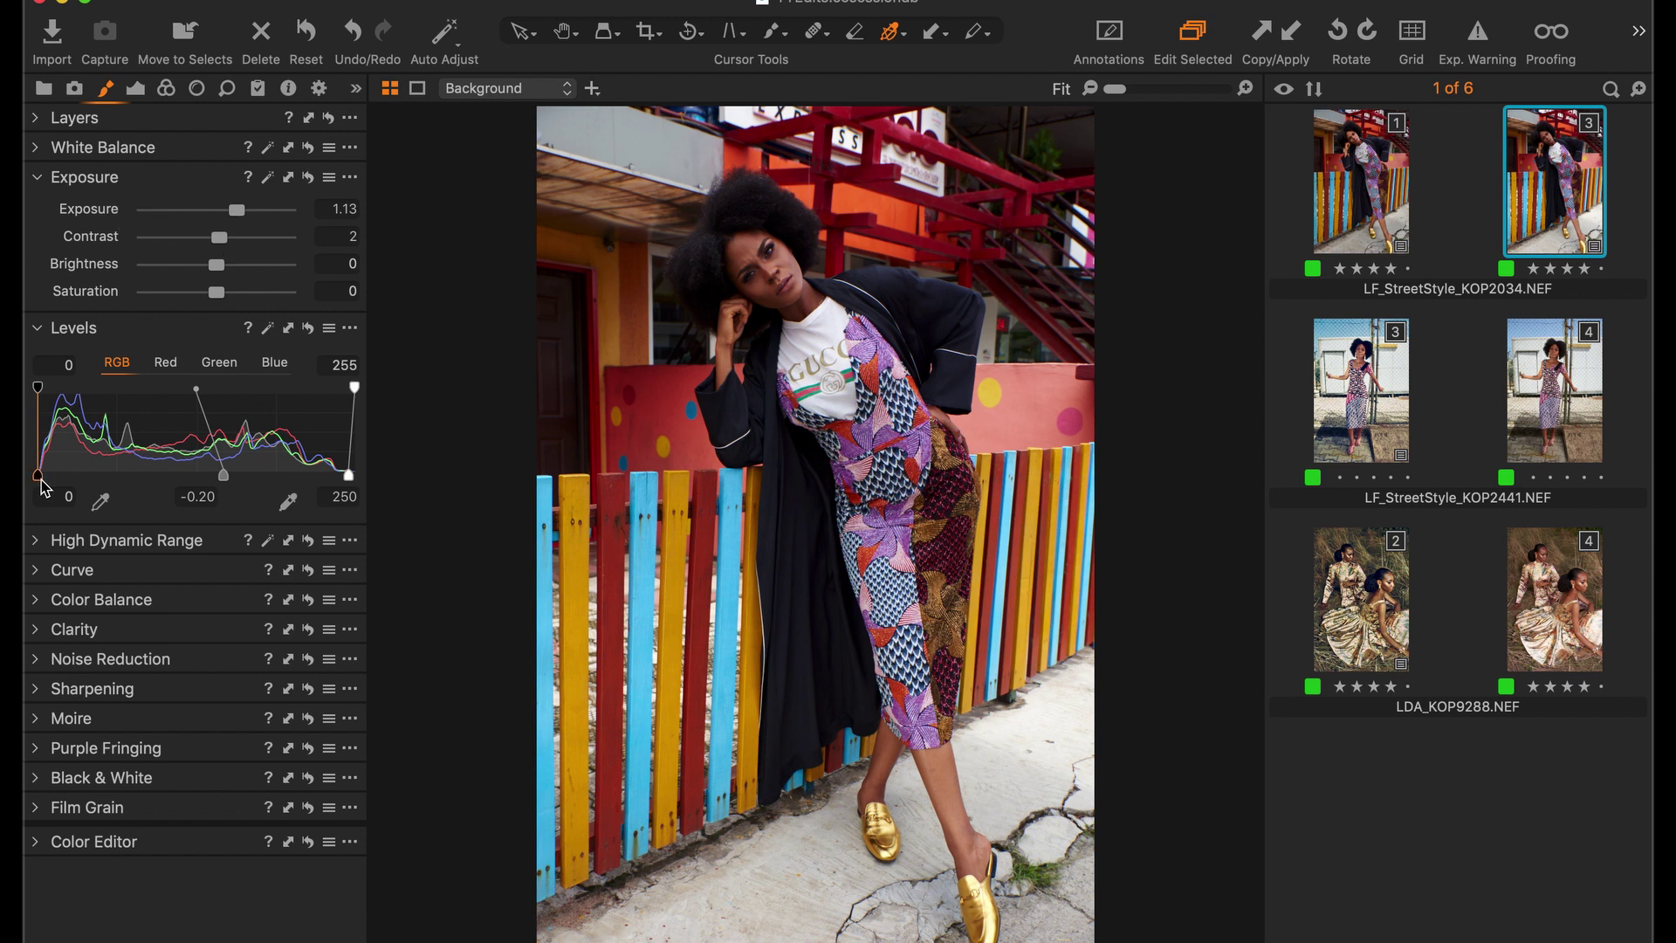
left_click_drag(223, 475, 215, 481)
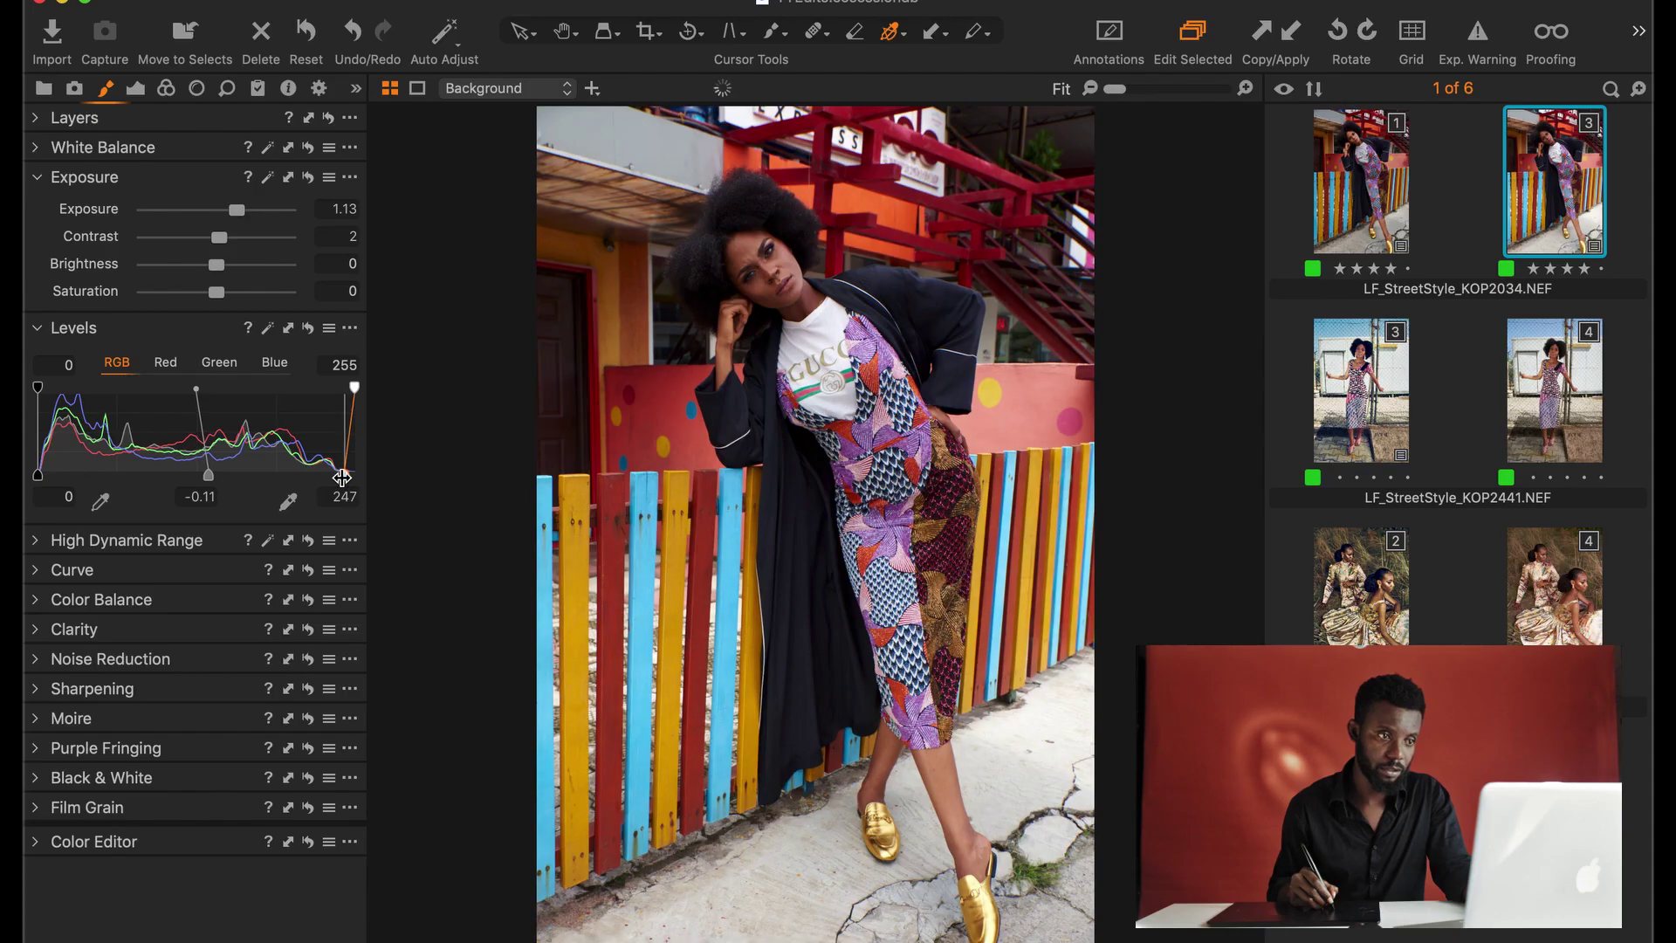
left_click_drag(352, 476, 343, 477)
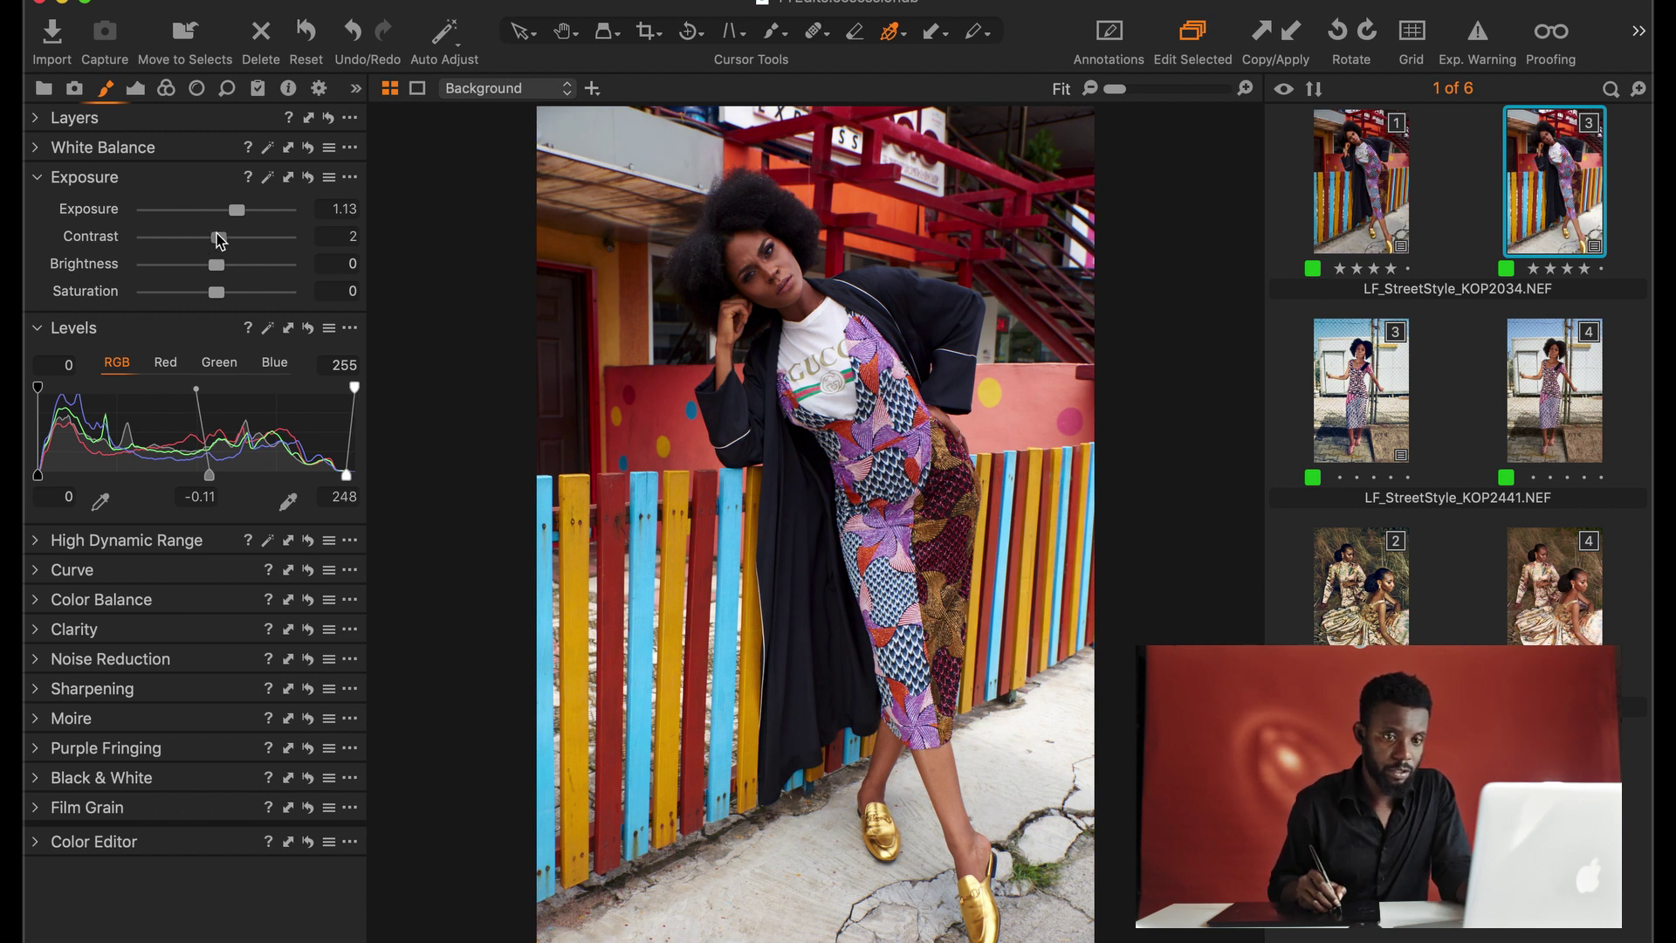
Step: Set the contrast to 3 and the High Dynamic Range values to highlight -47, shadow 3 and black -6
left_click_drag(220, 243, 223, 243)
left_click(38, 542)
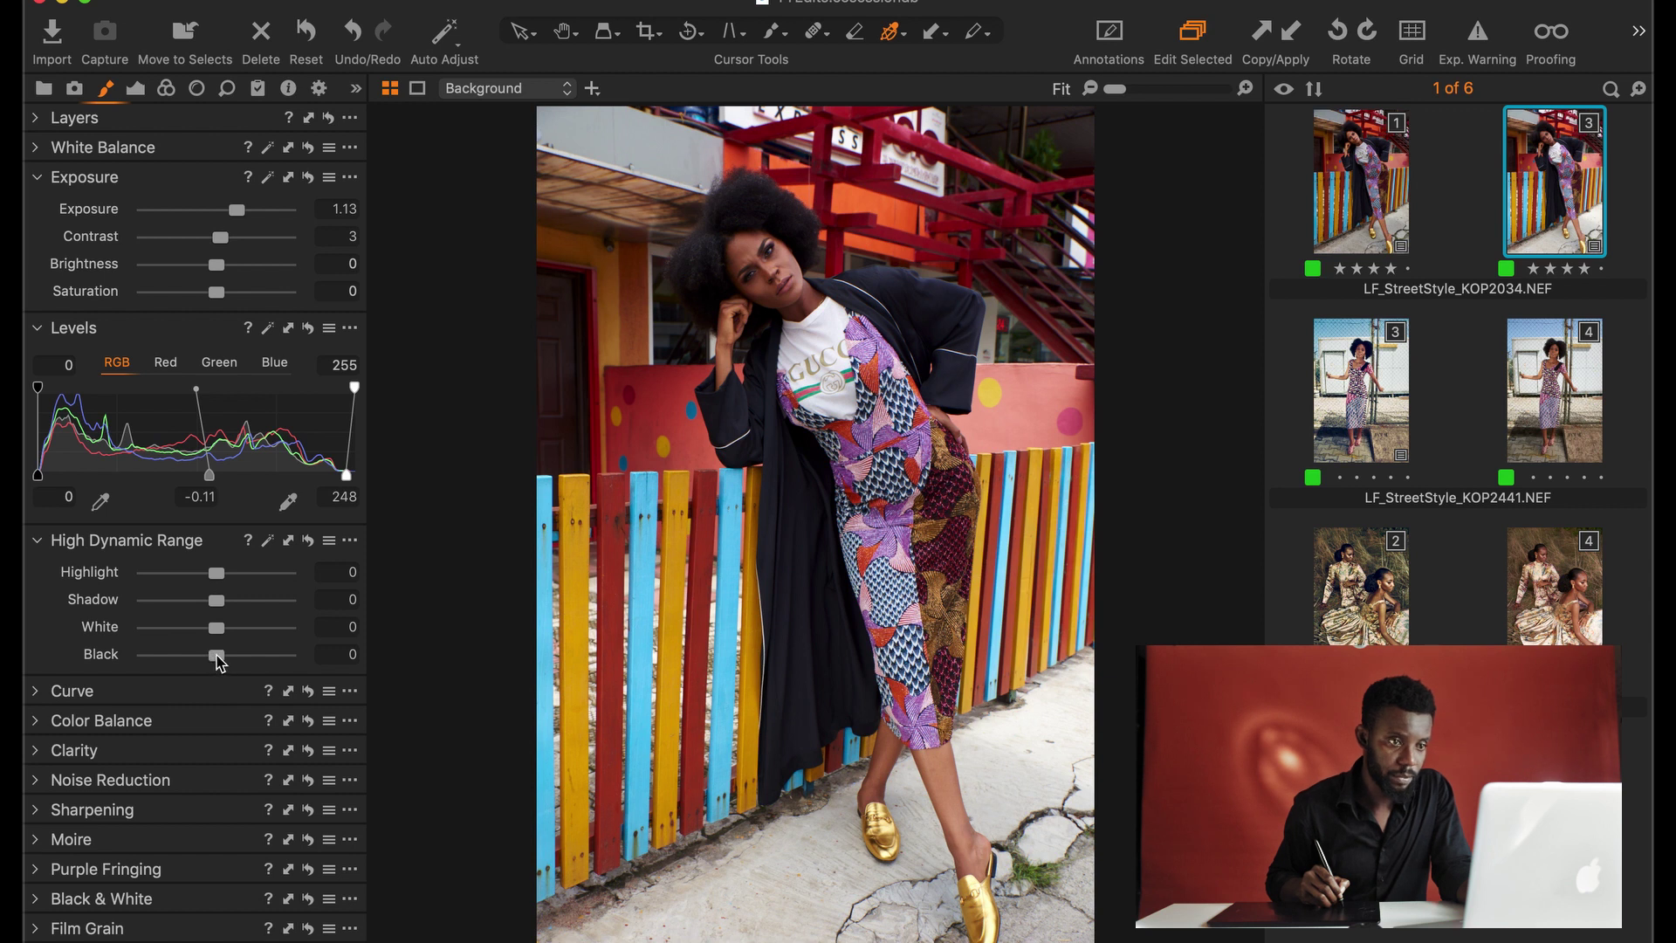
left_click_drag(217, 657, 185, 584)
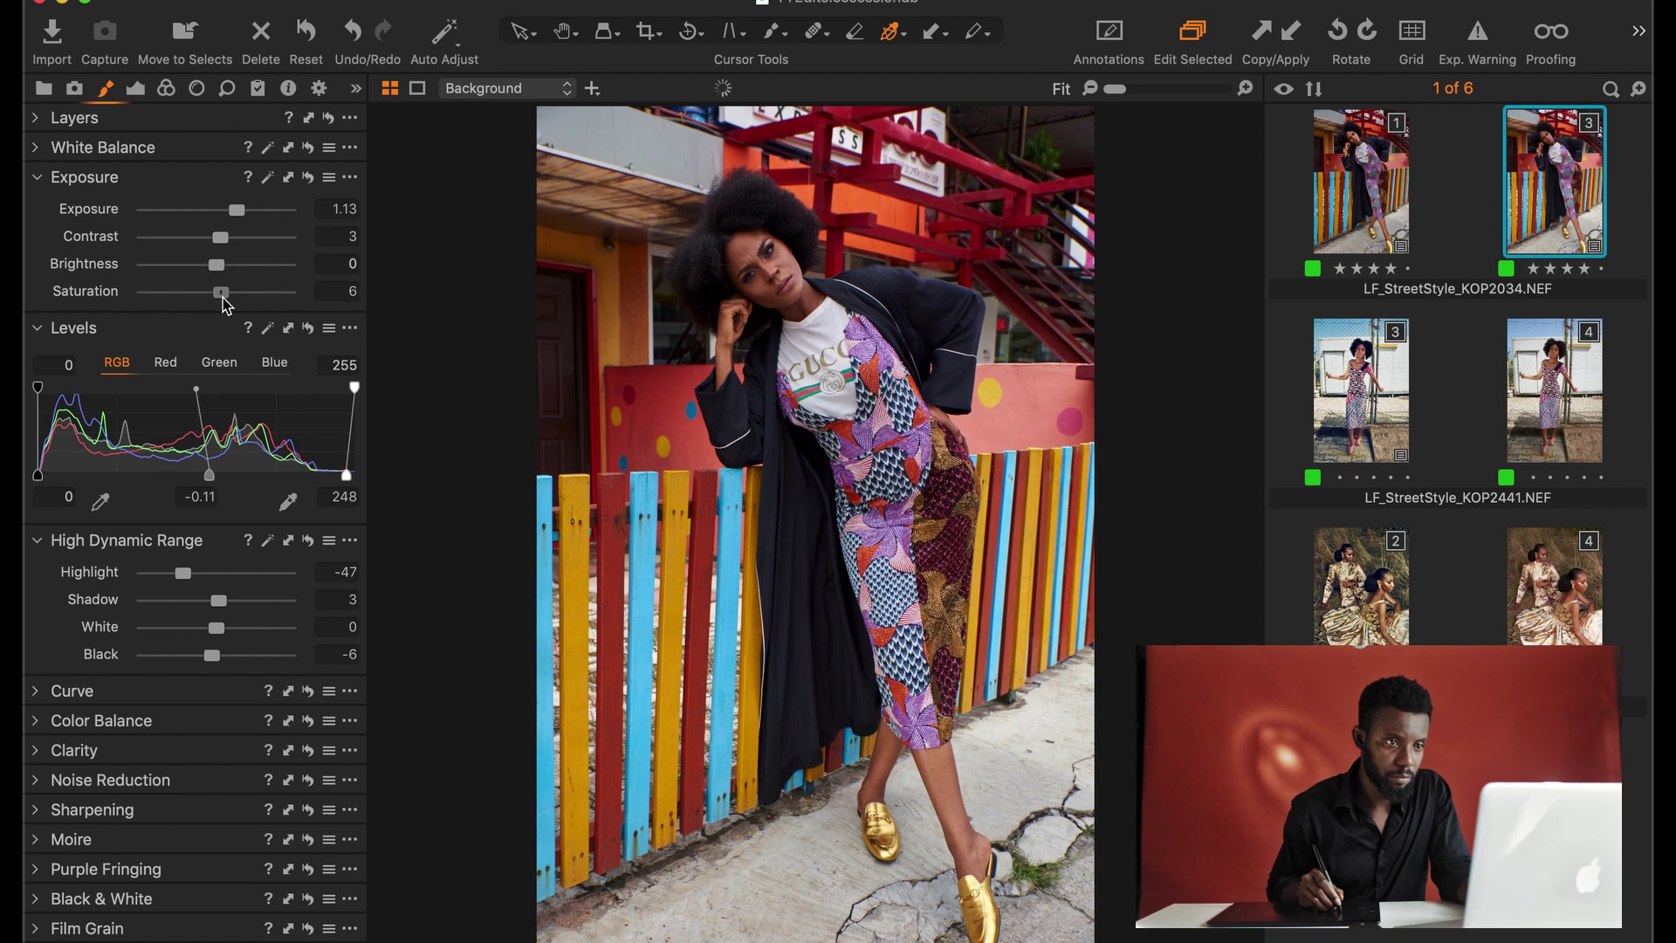
Step: Try a saturation of 7 on the photo and undo it
left_click_drag(225, 303, 227, 303)
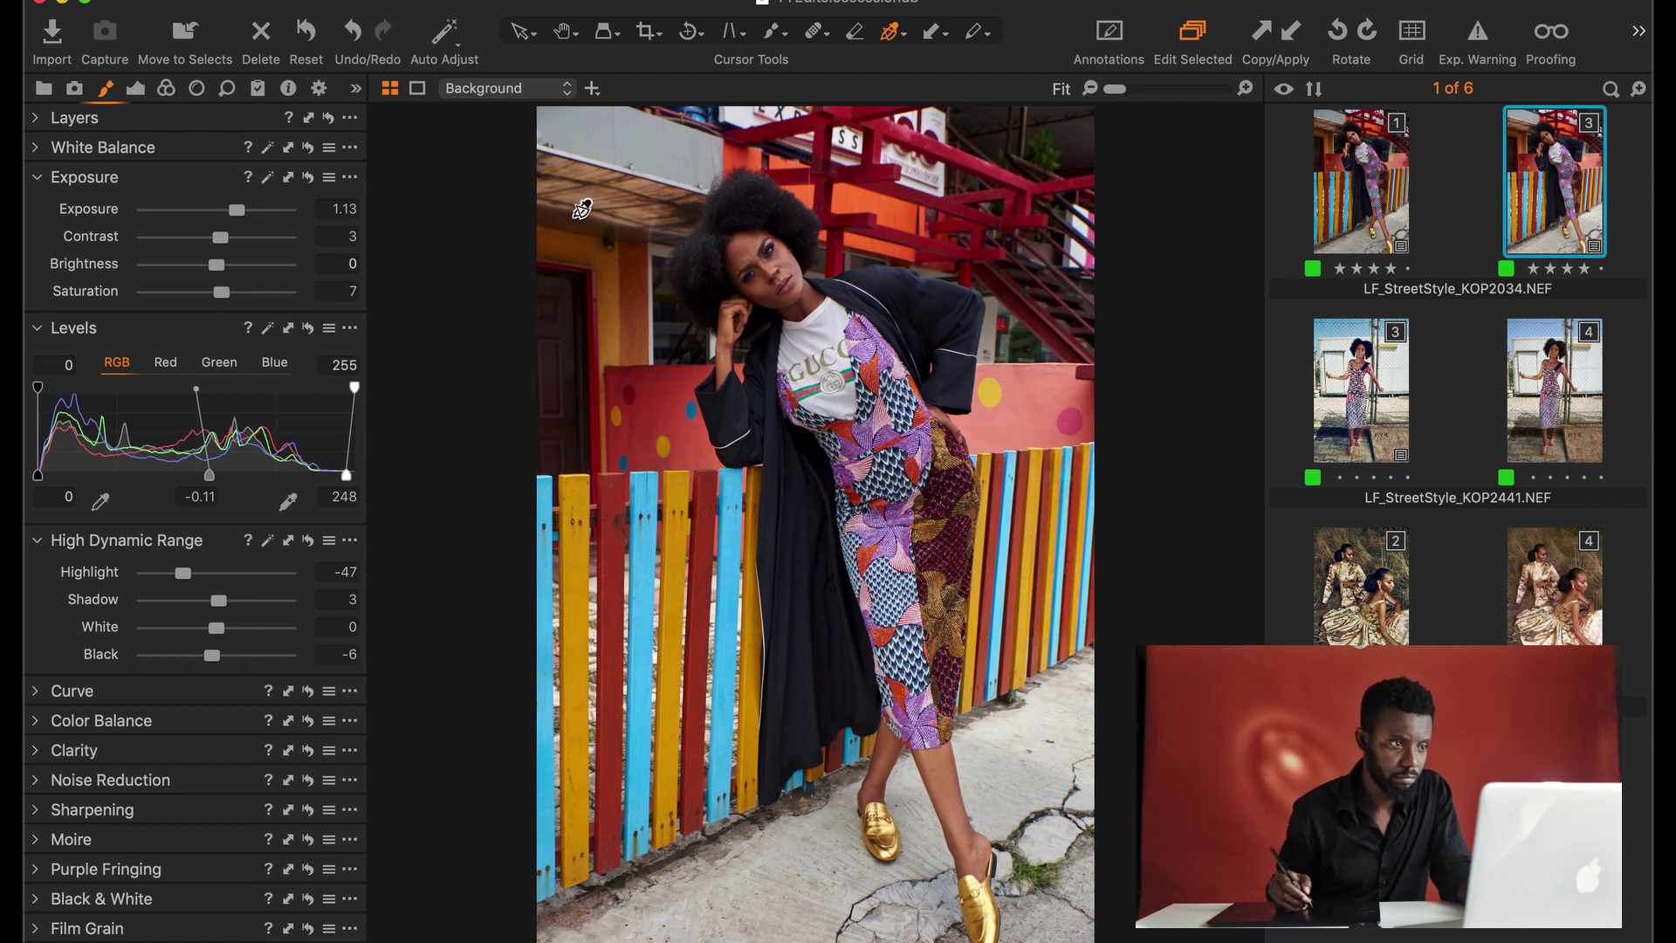
key("super+z")
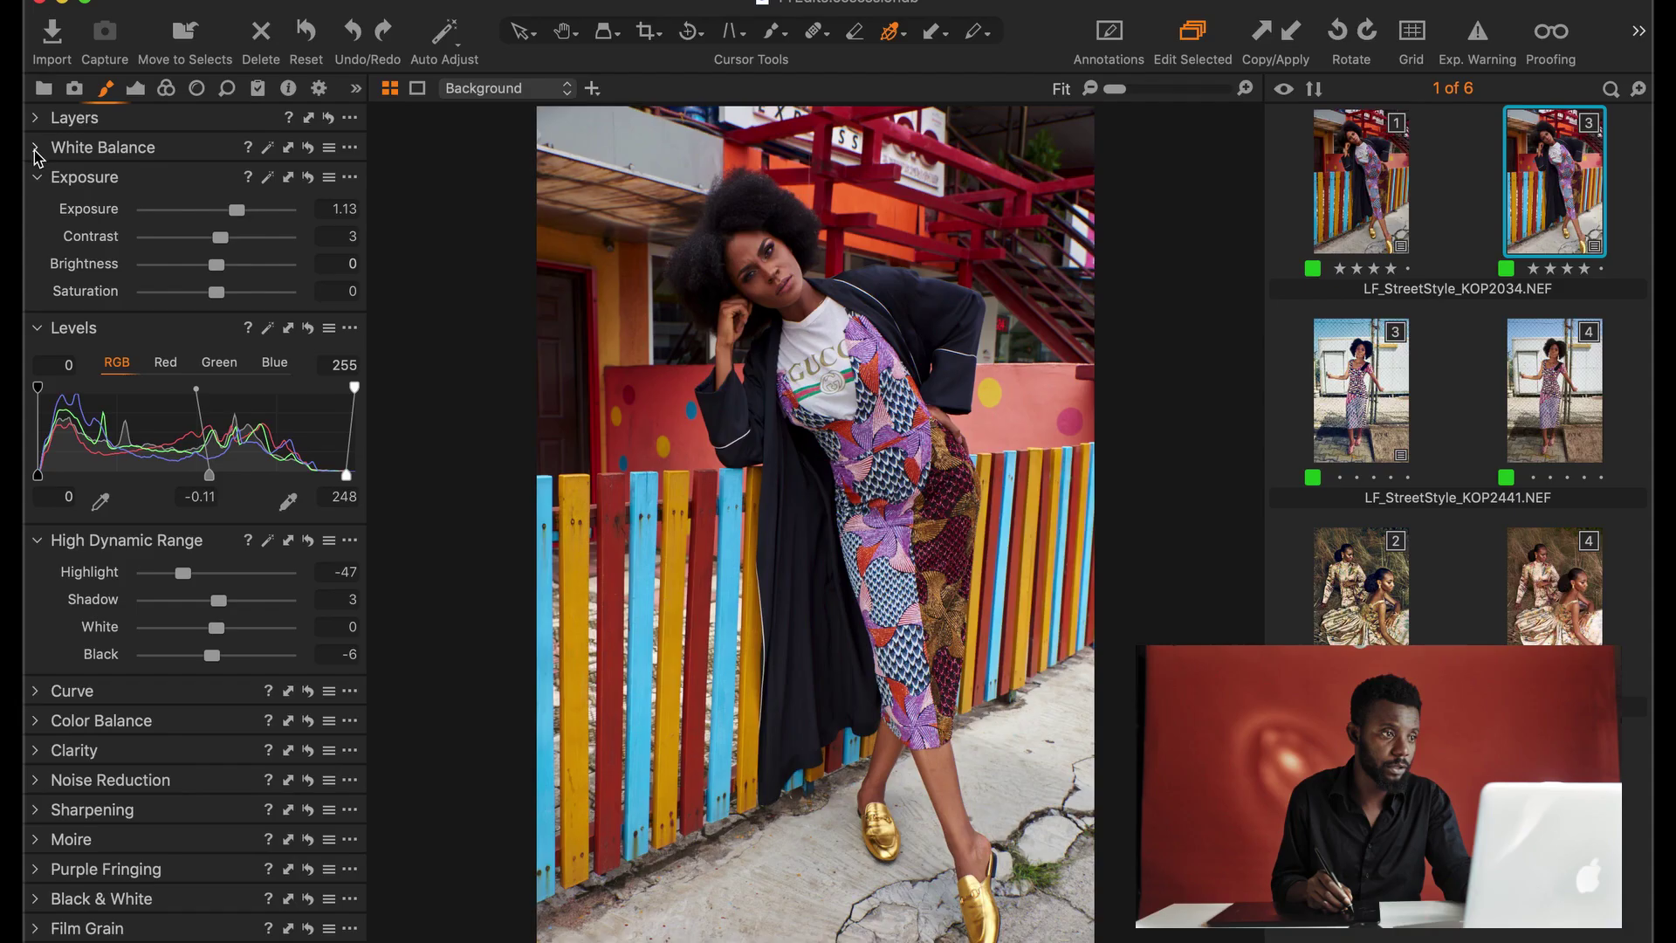
Step: Warm the photo's white balance to 5956 Kelvin with a tint of -0.1
left_click(103, 147)
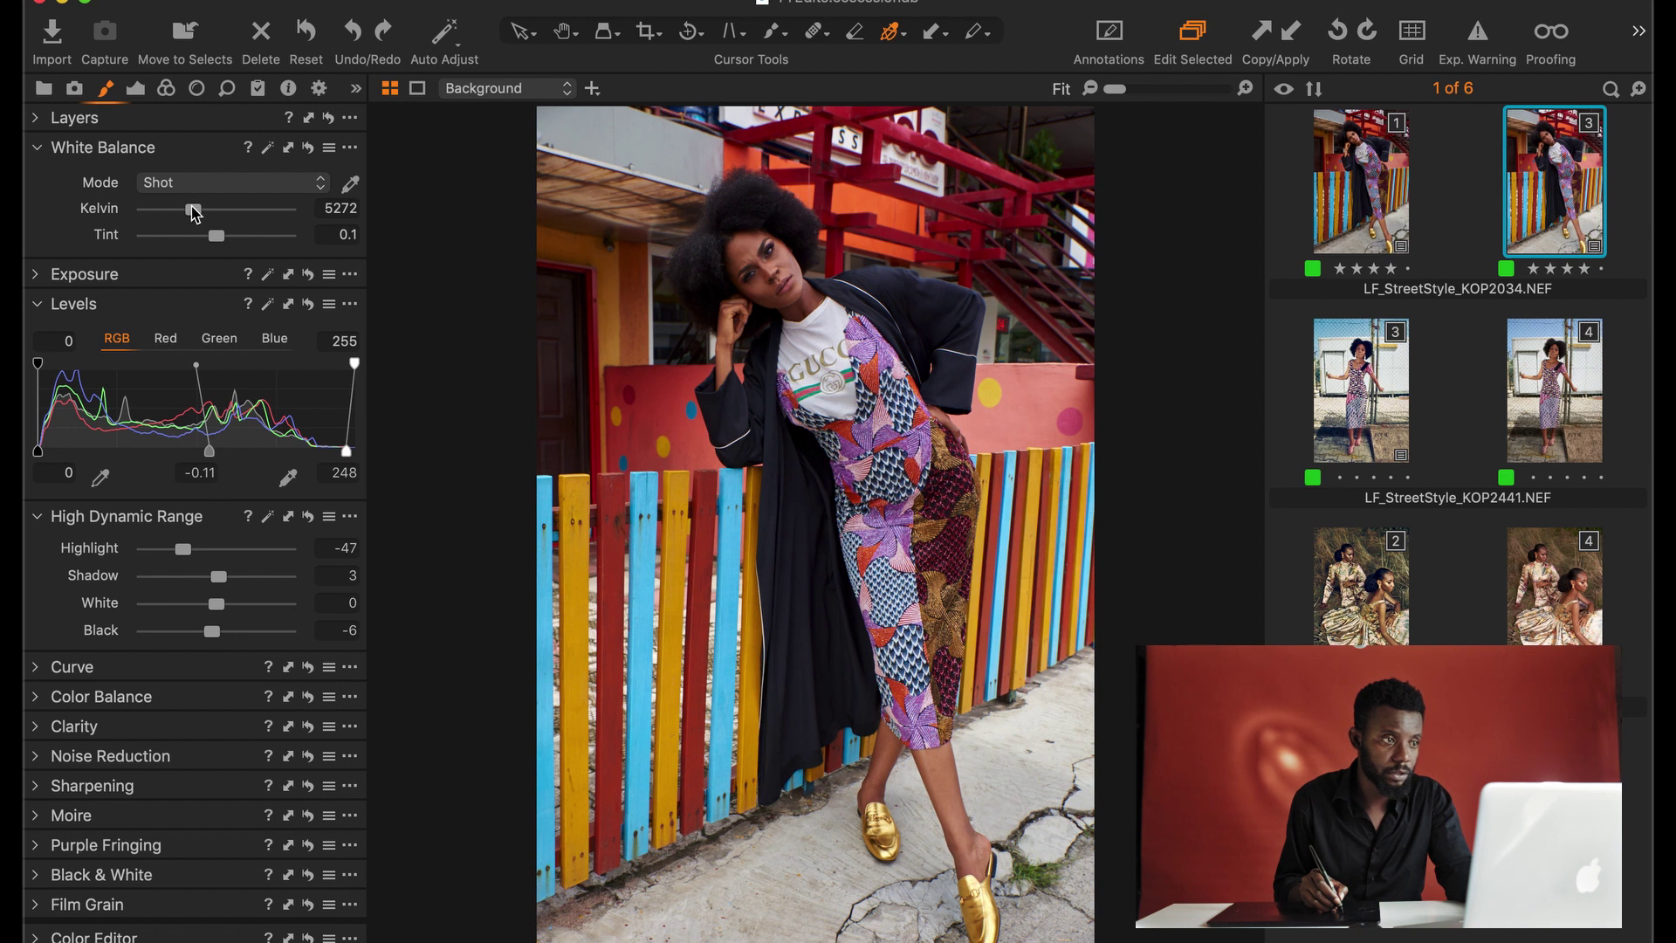
left_click_drag(192, 208, 223, 236)
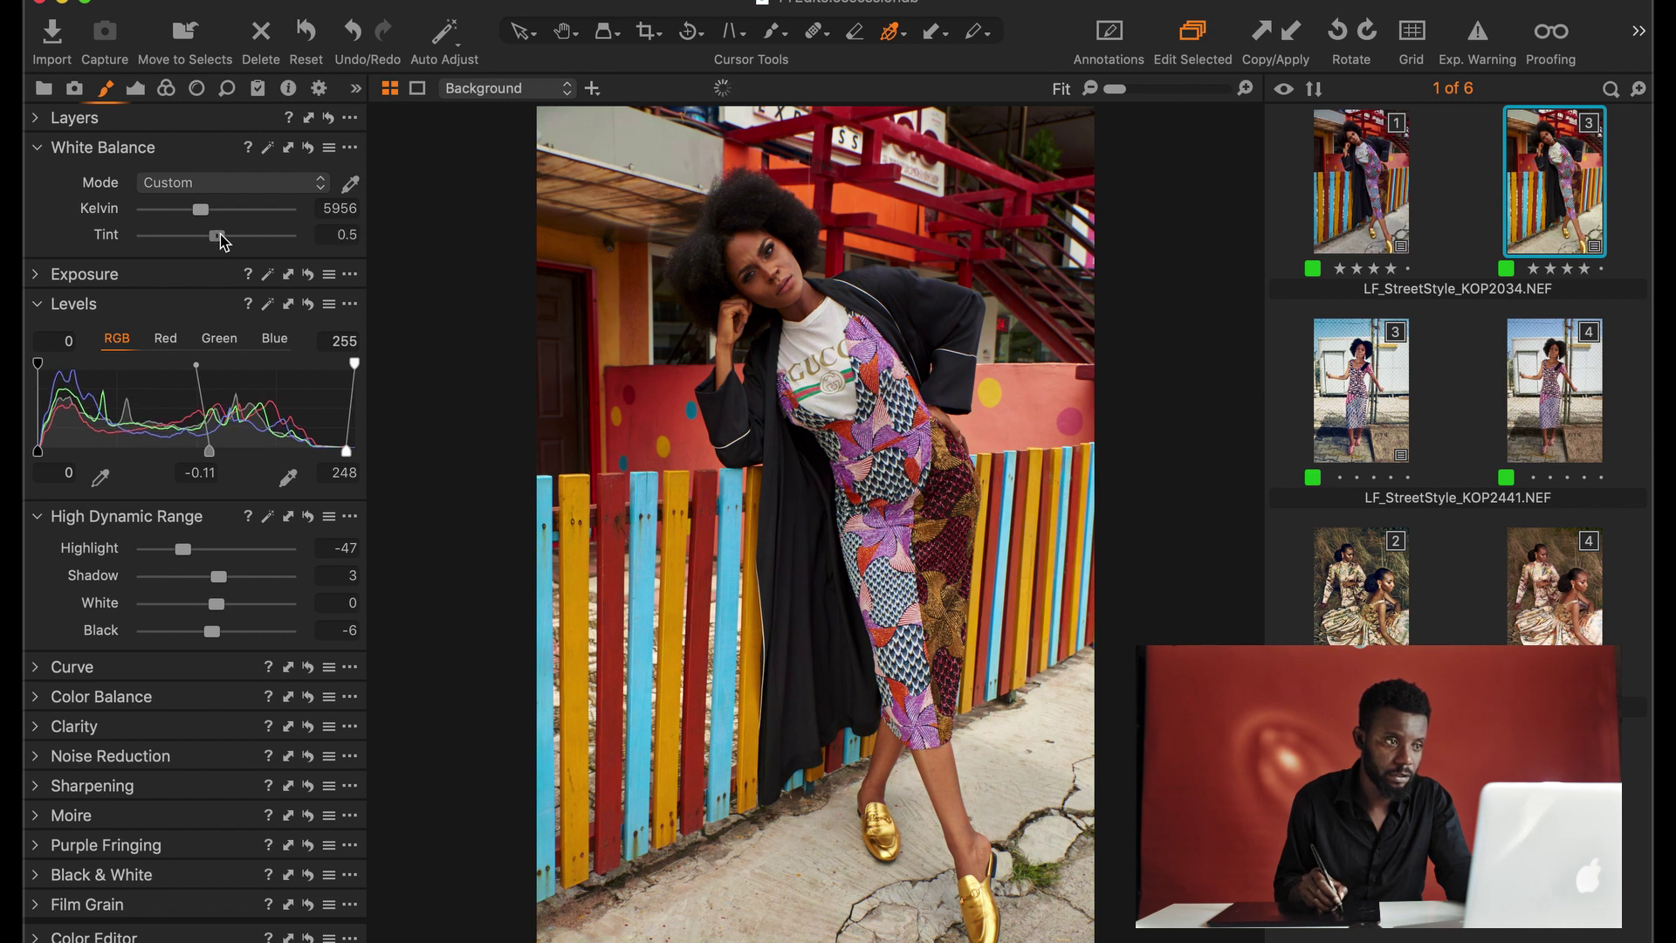
Step: Compare the edited photo with its original, sweeping the split Before/After divider across the image
left_click(306, 33)
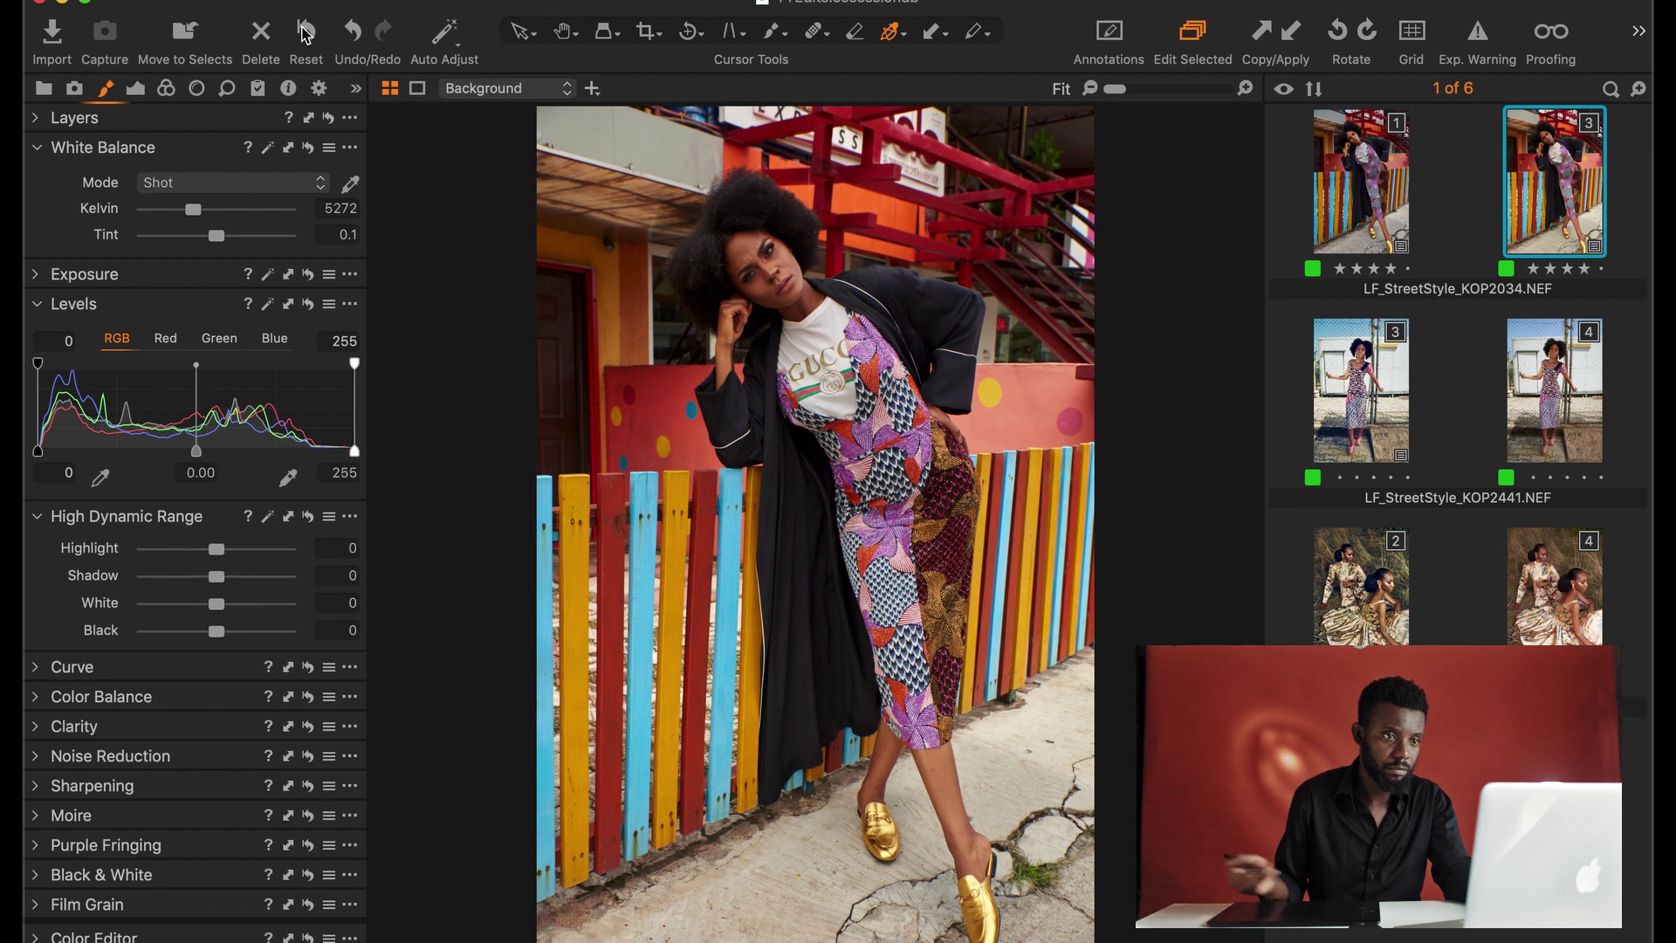
left_click(305, 33)
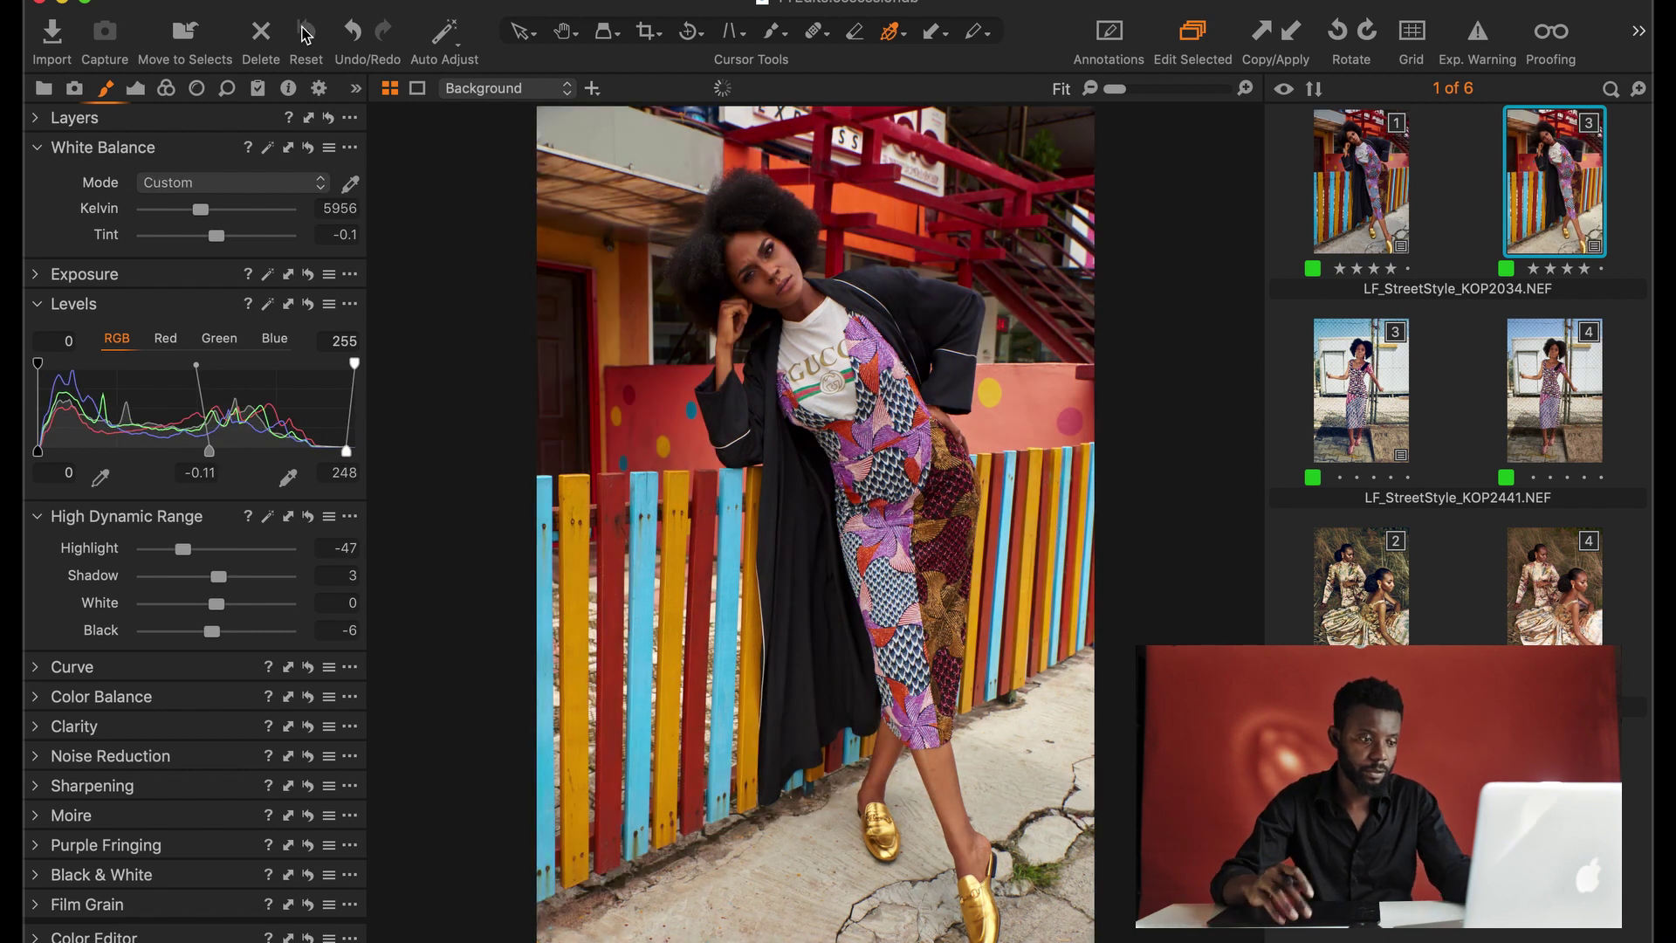
key("y")
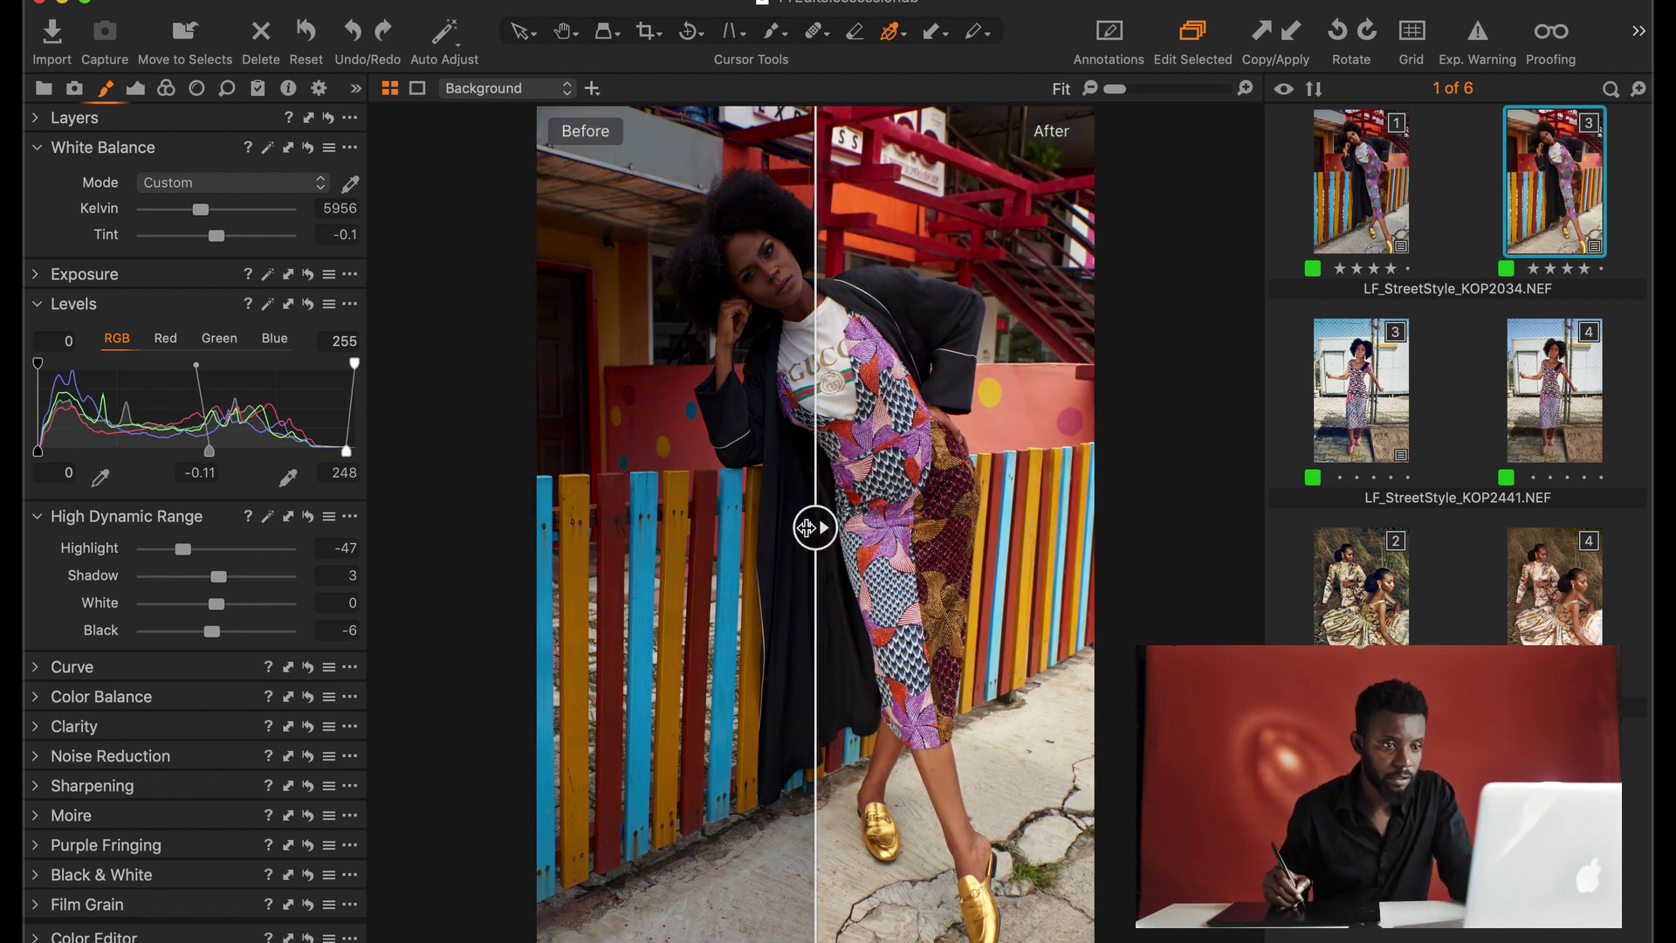
left_click_drag(806, 528, 540, 527)
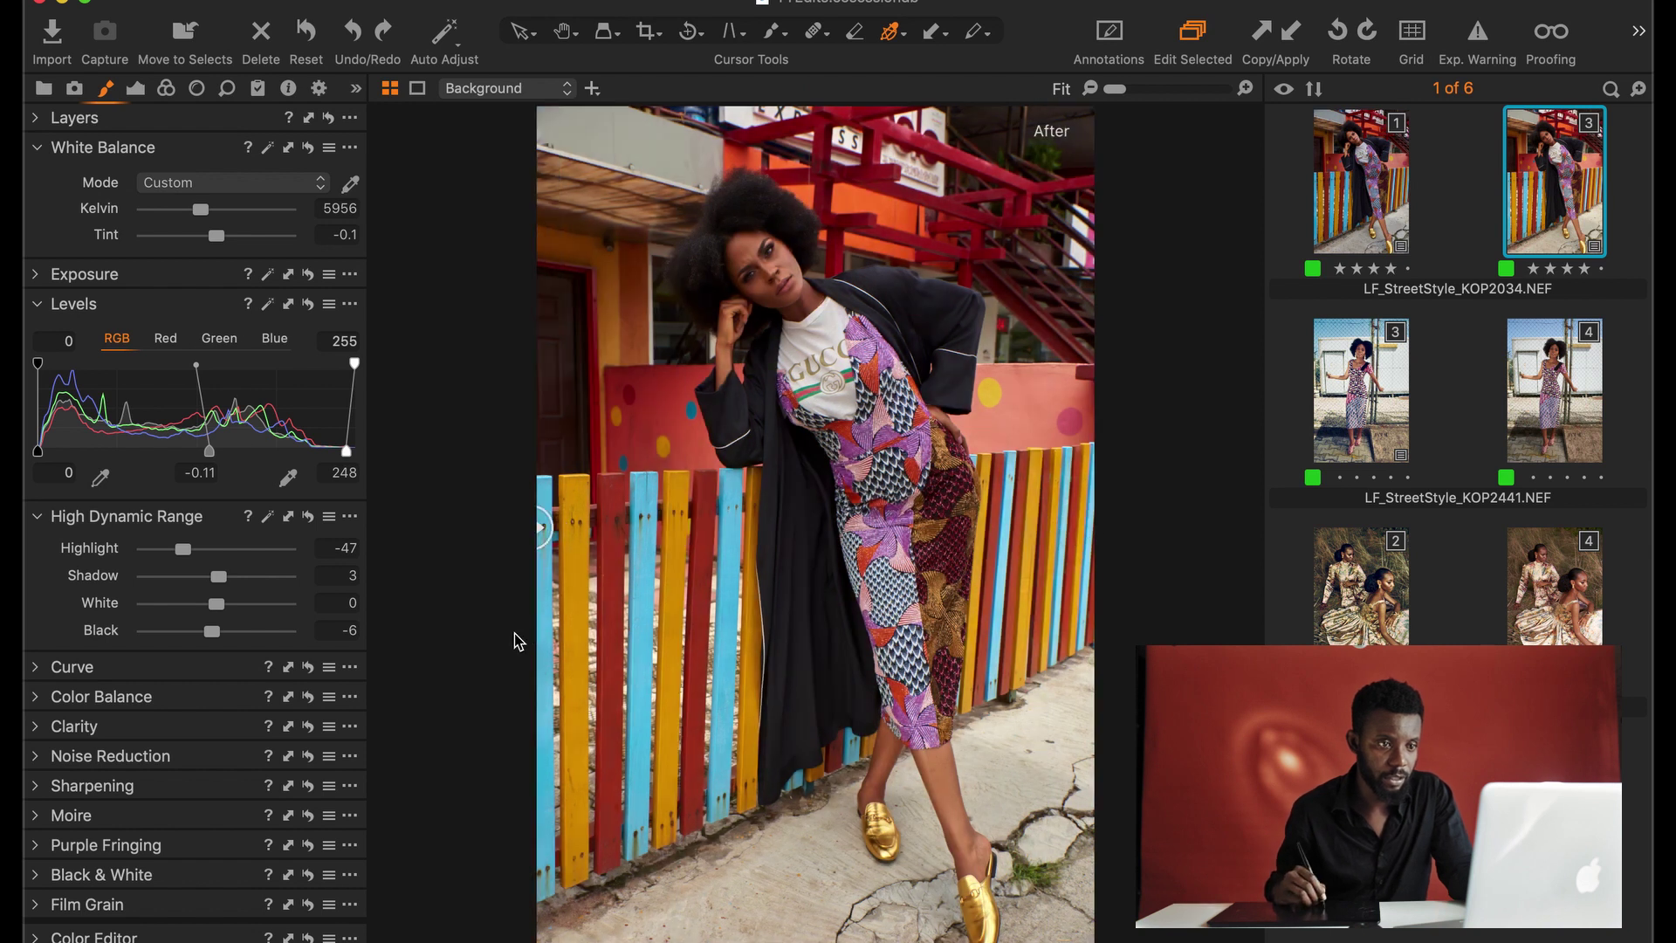
left_click_drag(539, 636, 746, 559)
key("y")
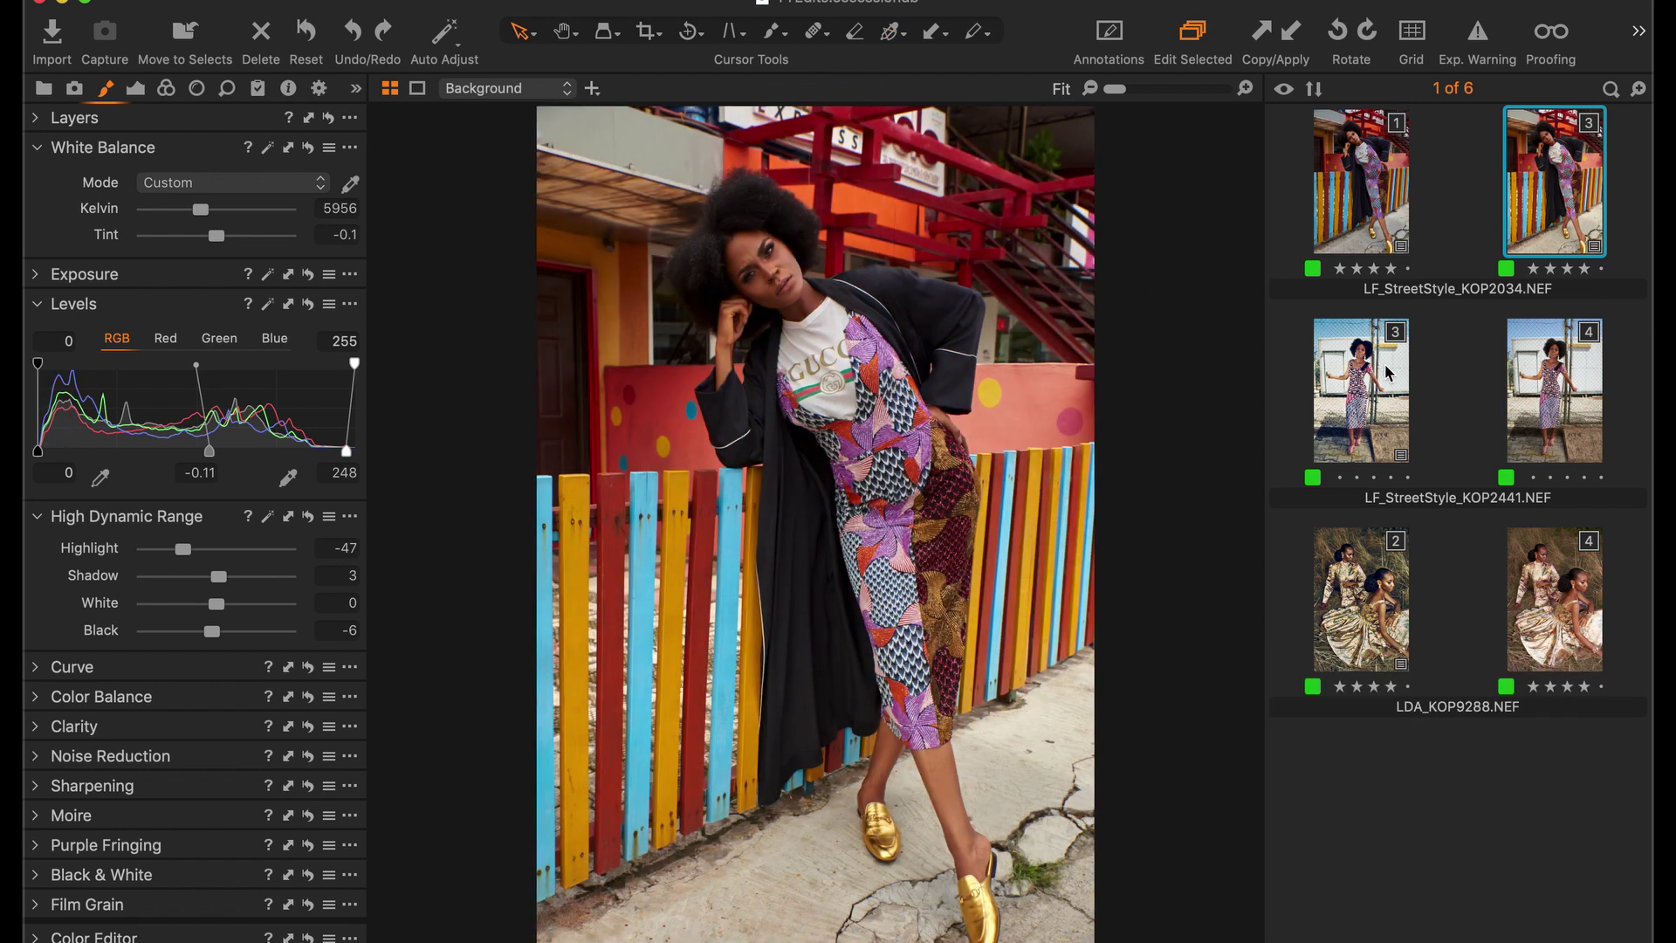
Step: Open variant 4 of LF_StreetStyle_KOP2441.NEF, comparing it with the already graded variant 3
left_click(1549, 407)
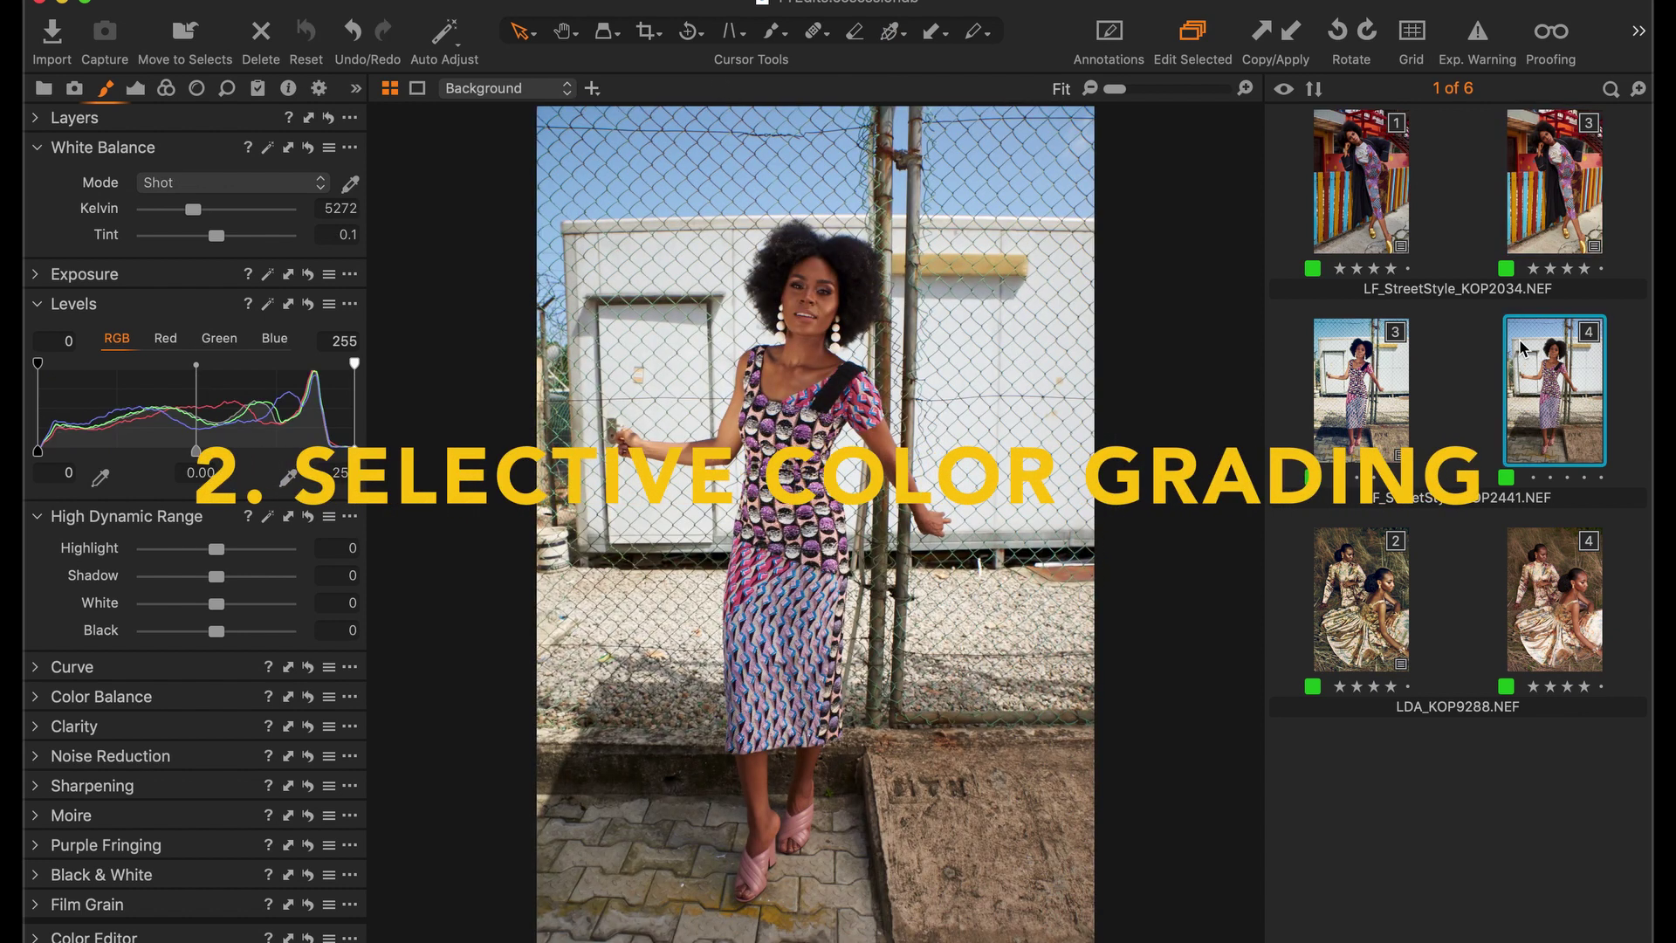
key("Left")
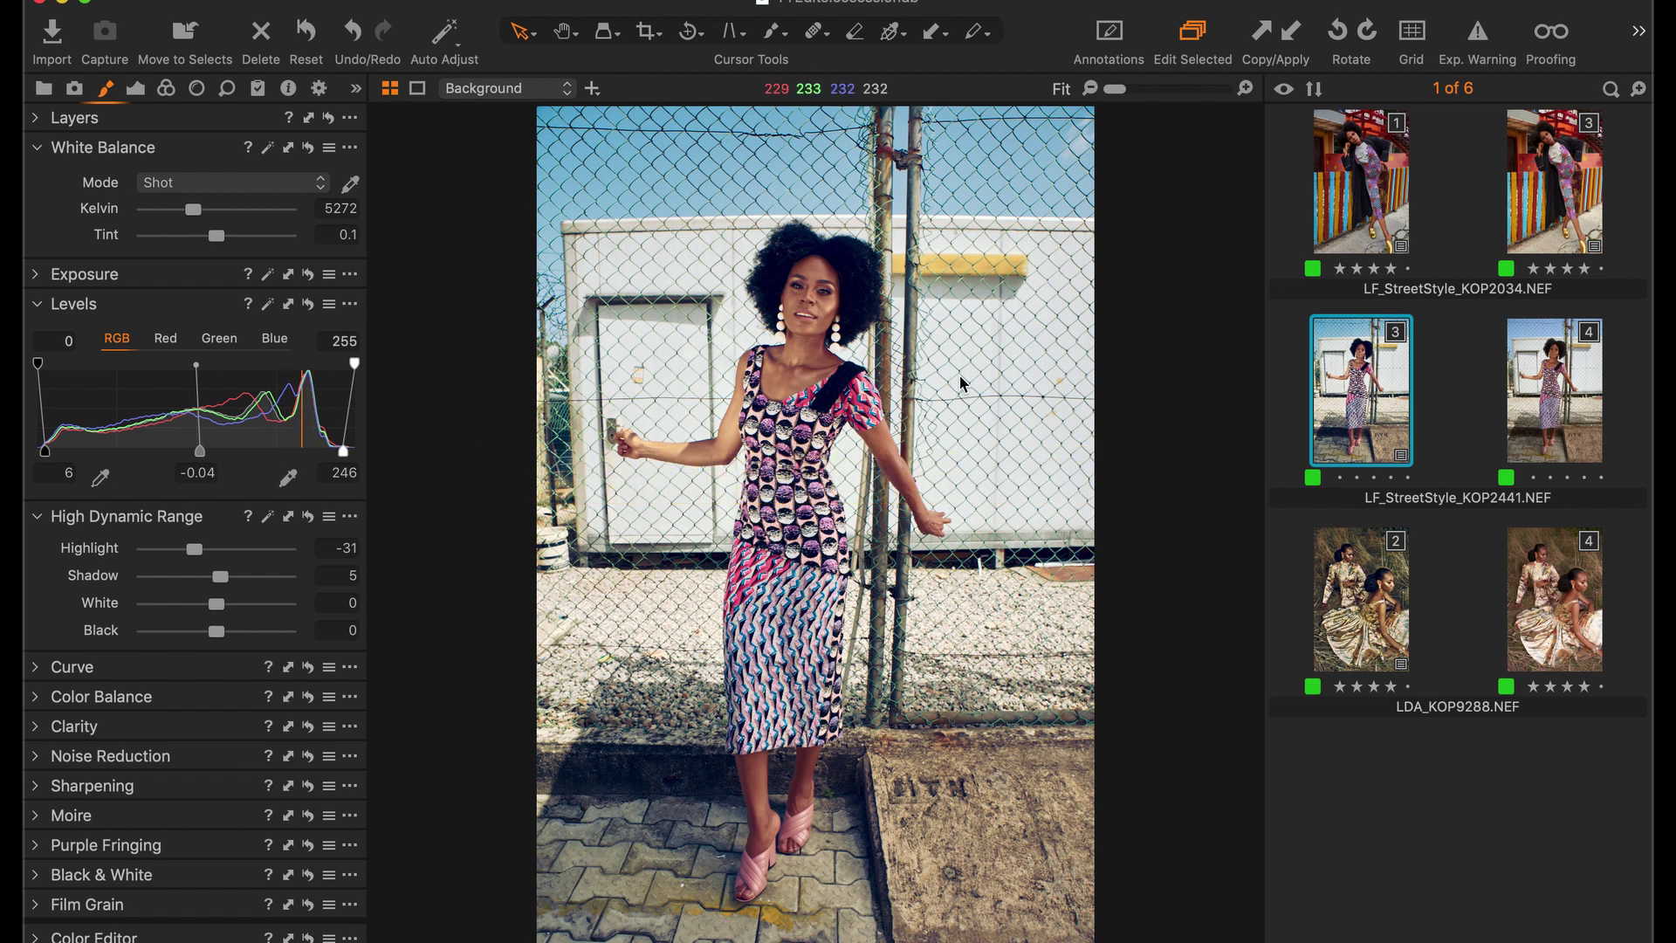
key("Right")
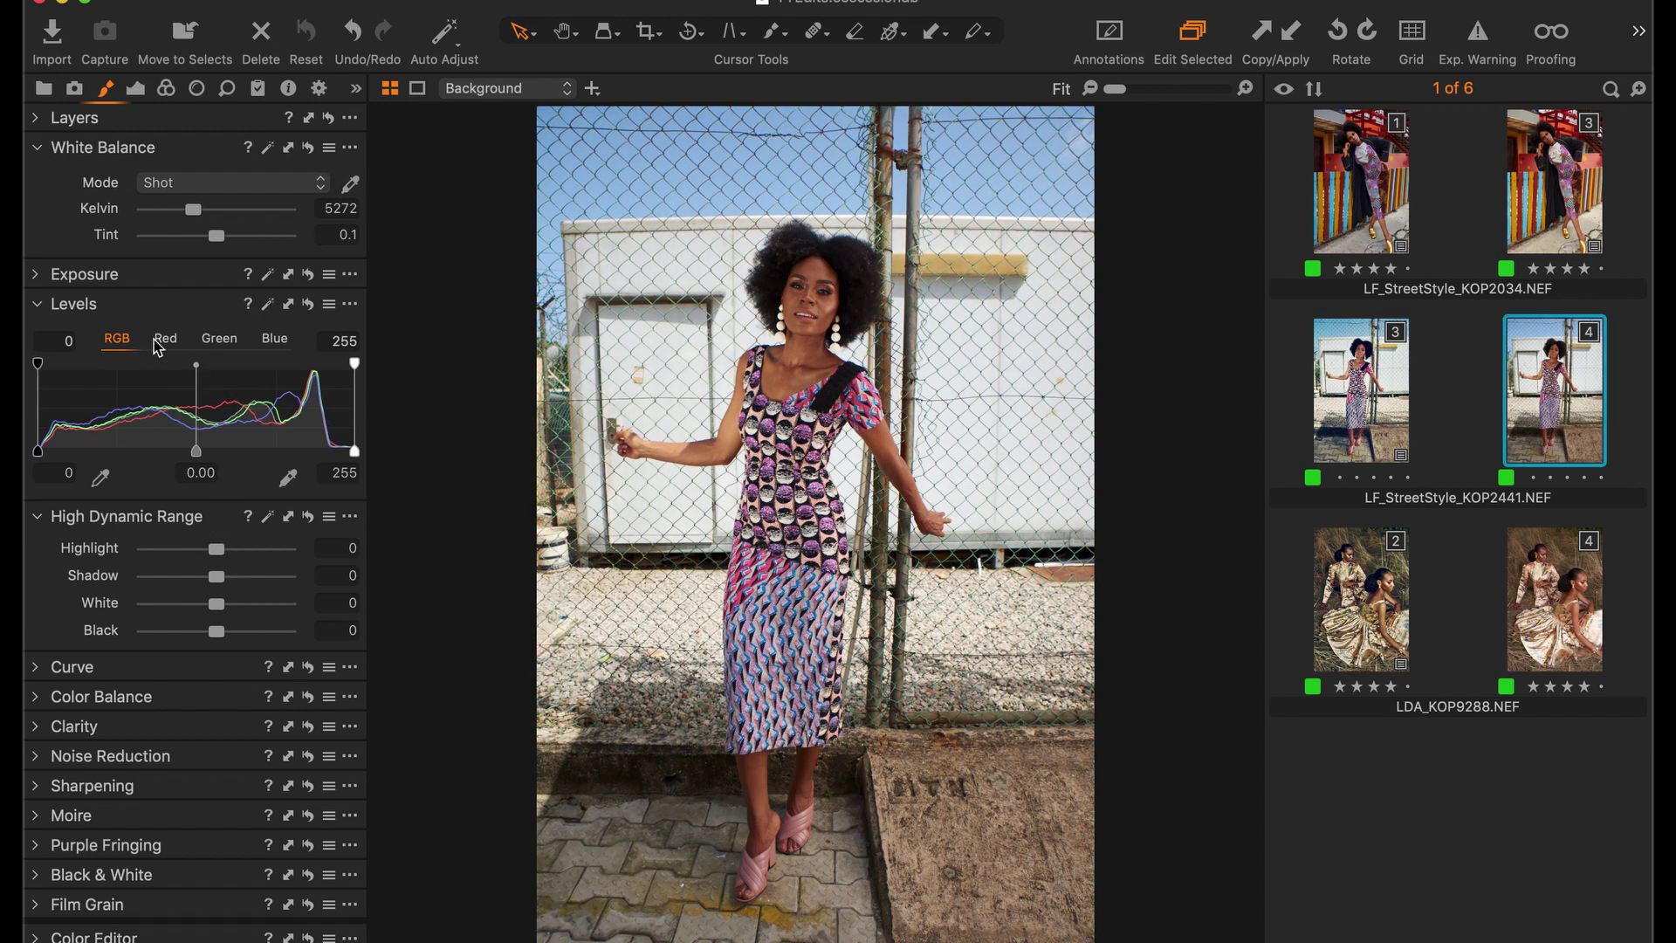
Step: Set the photo's exposure to 0.26 and its High Dynamic Range black to -7
left_click(40, 278)
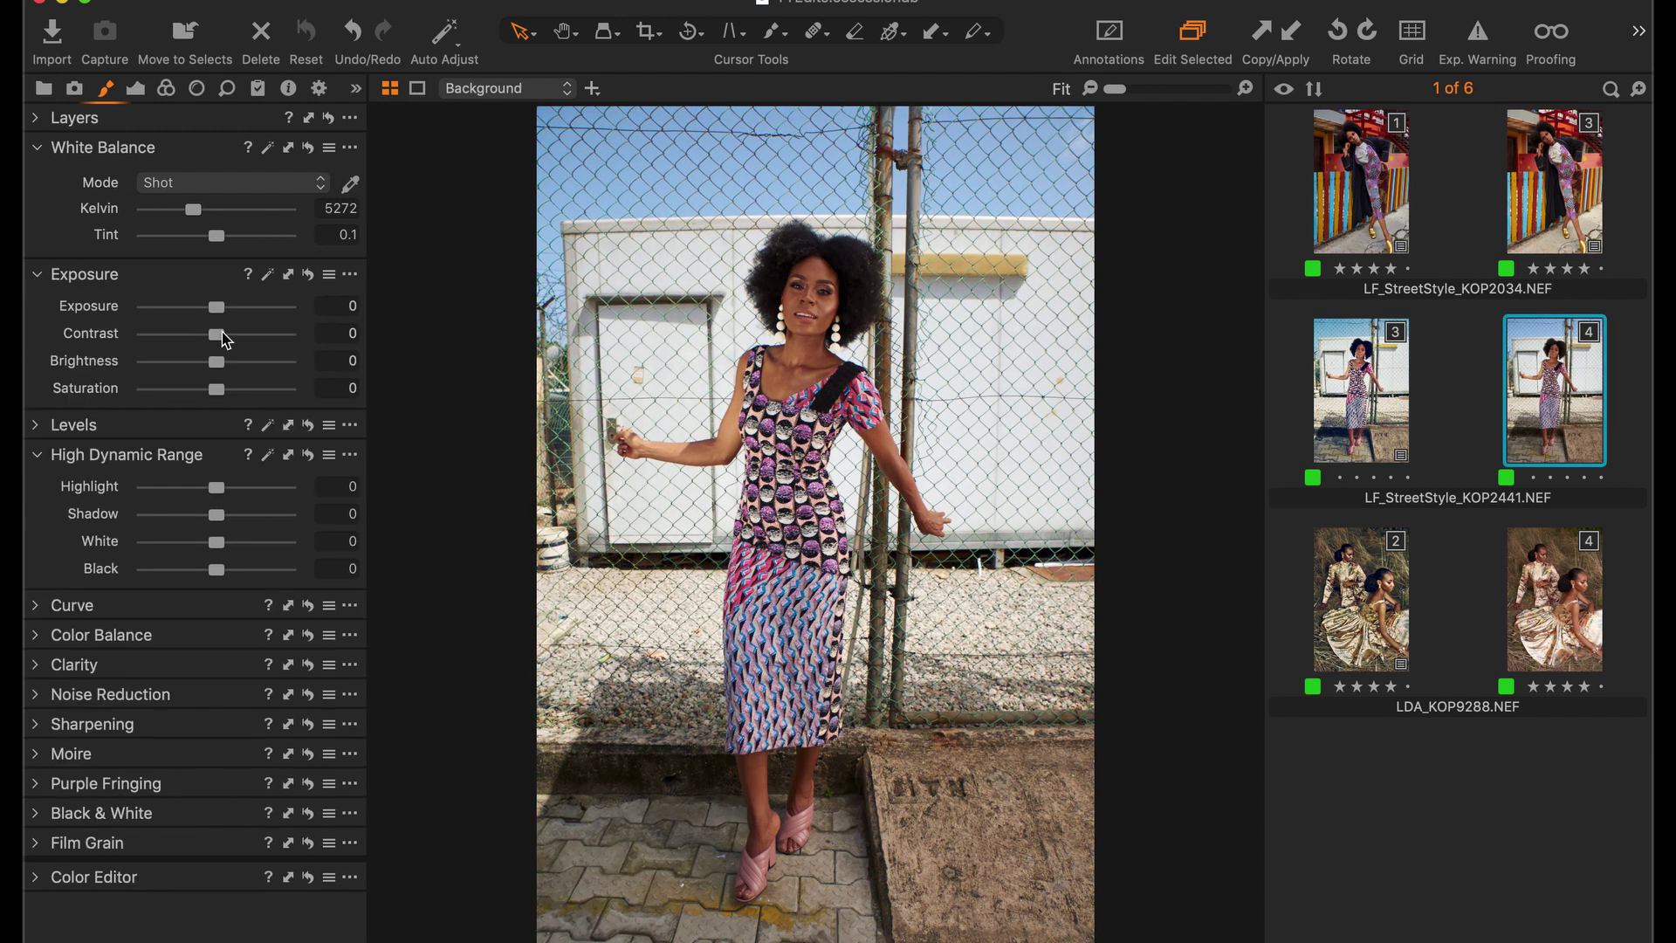
left_click_drag(219, 306, 228, 315)
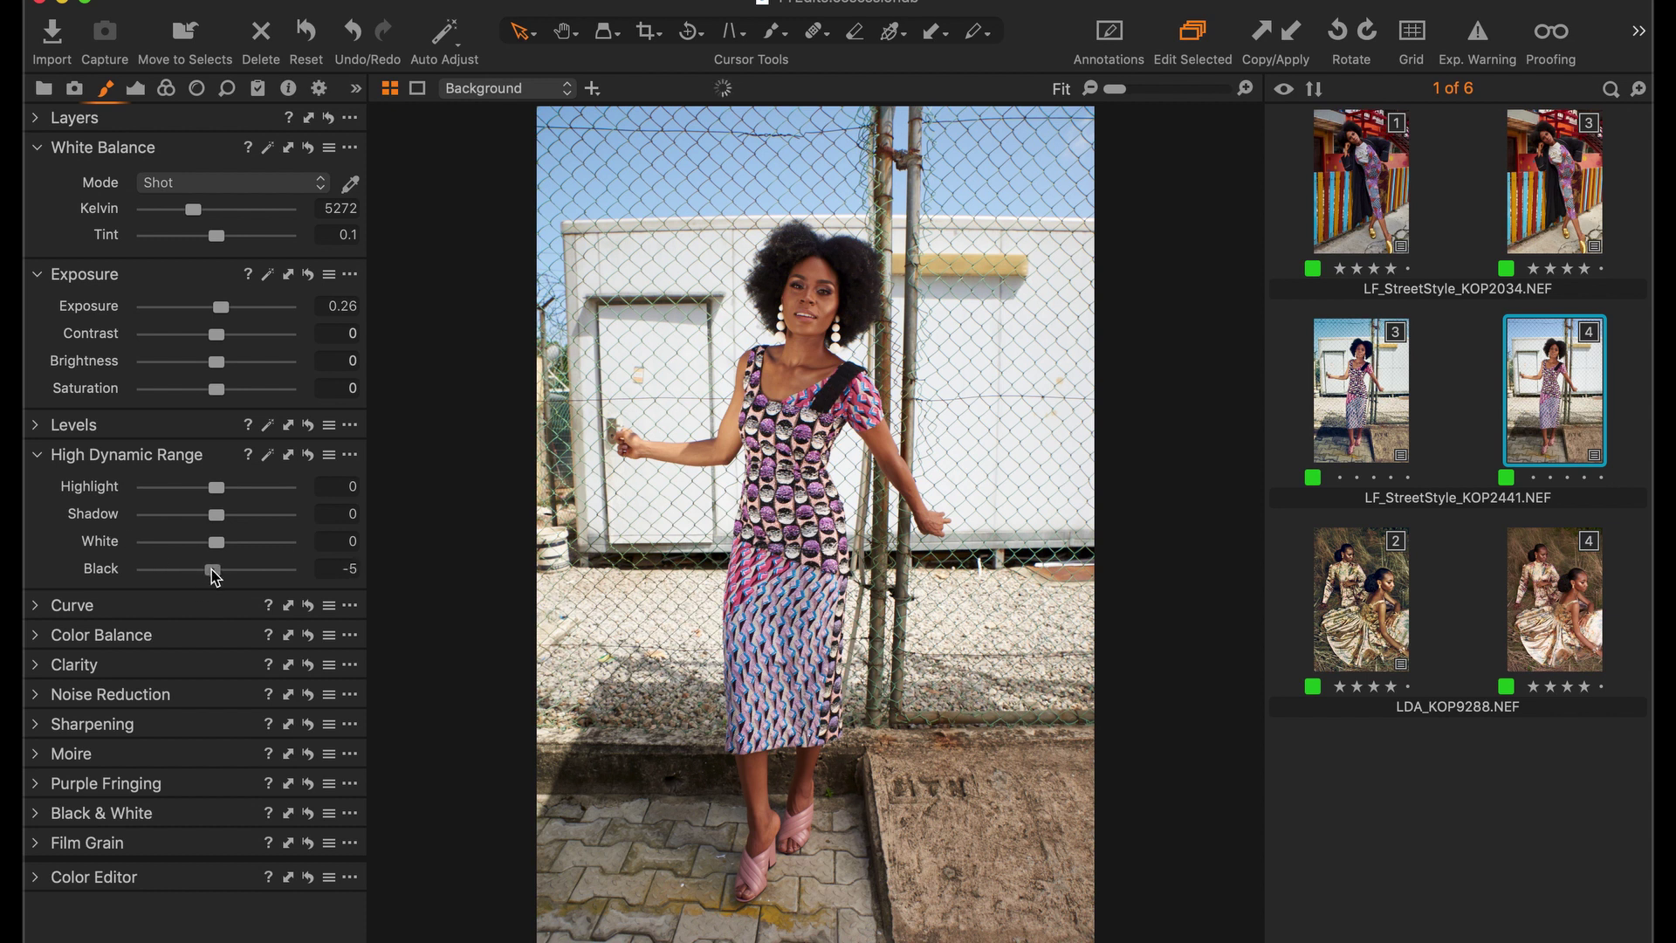
left_click_drag(211, 570, 210, 570)
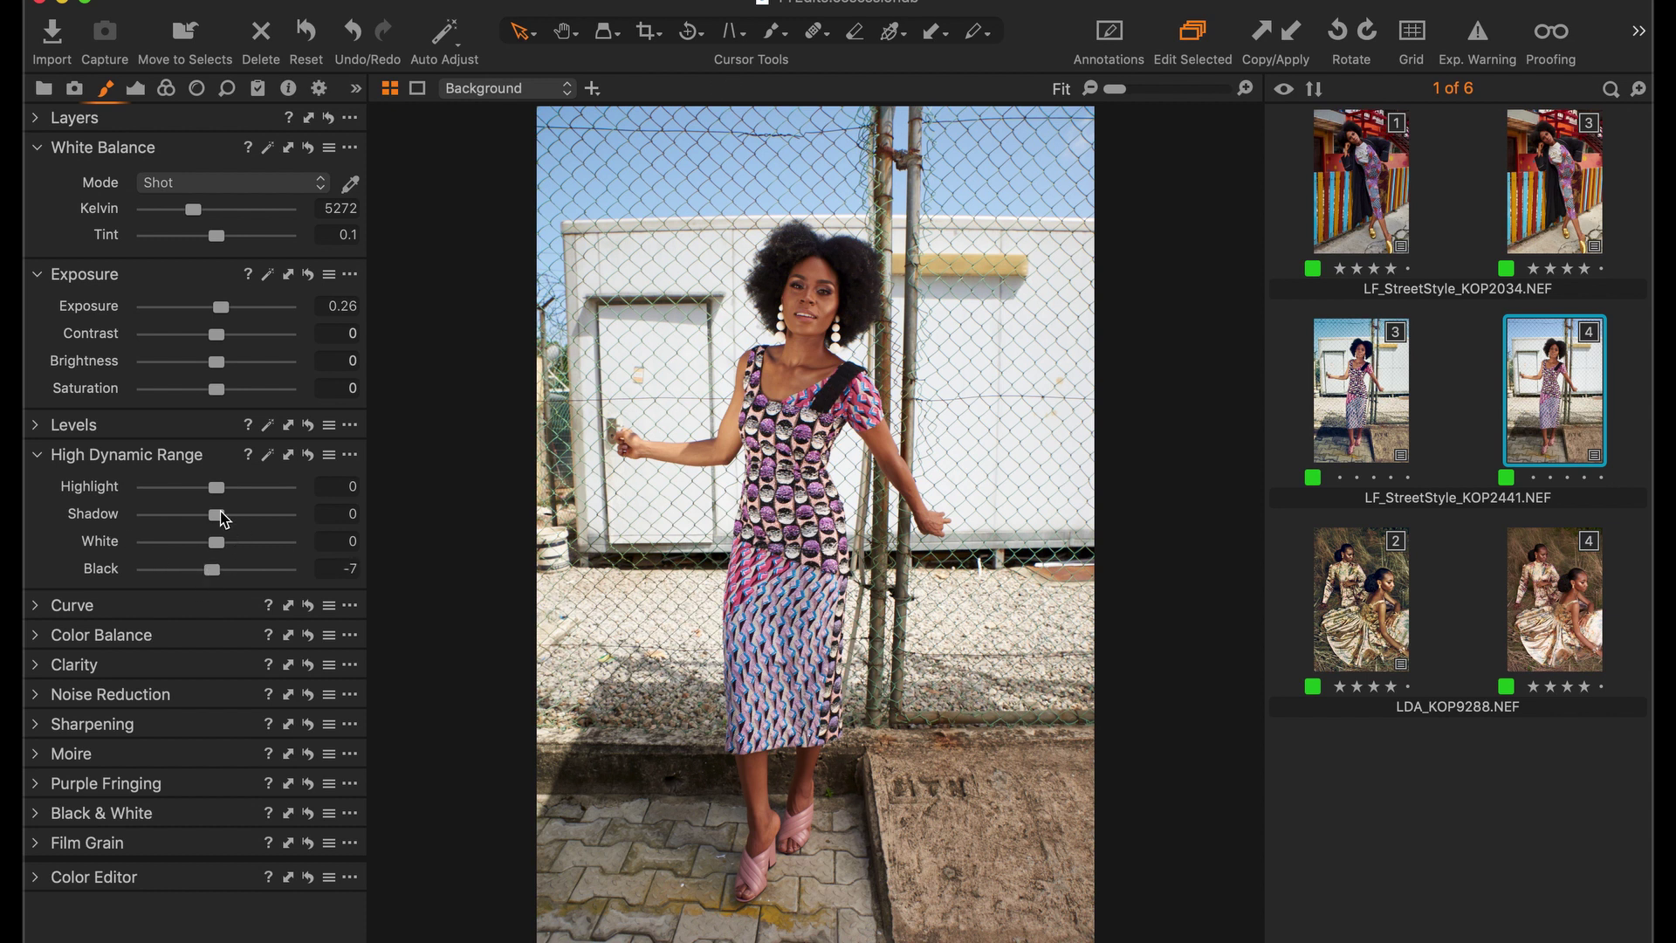
Step: Set the RGB levels' shadow point to 4, and set High Dynamic Range highlight to -19 and shadow to 11
left_click(52, 423)
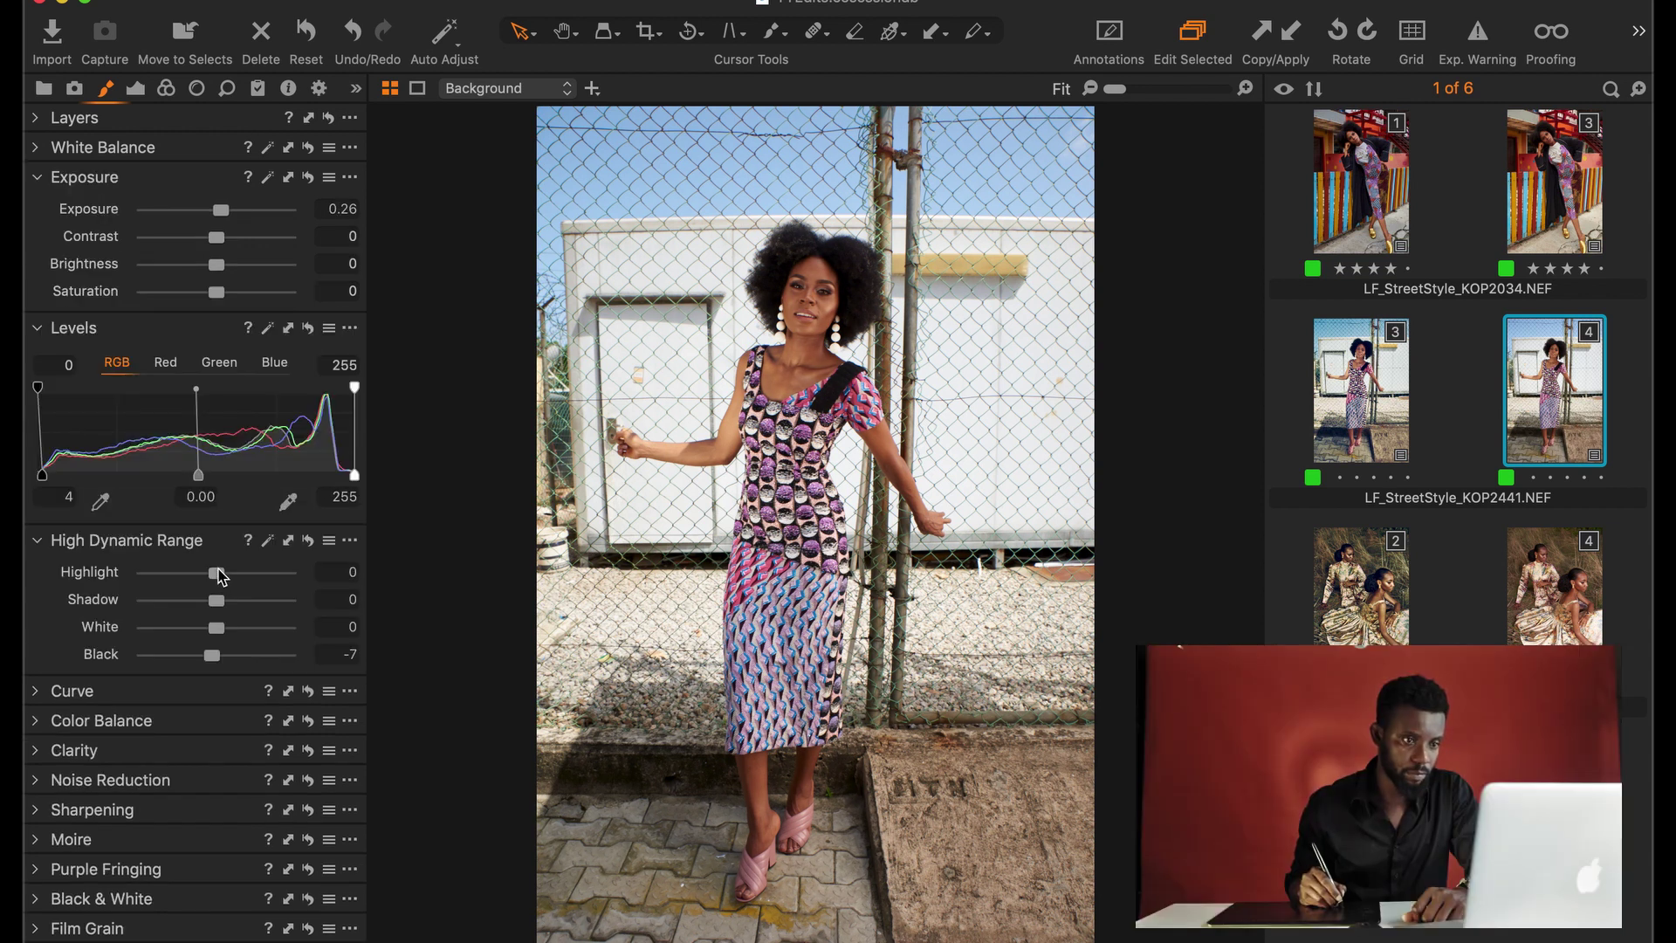
left_click_drag(219, 572, 228, 608)
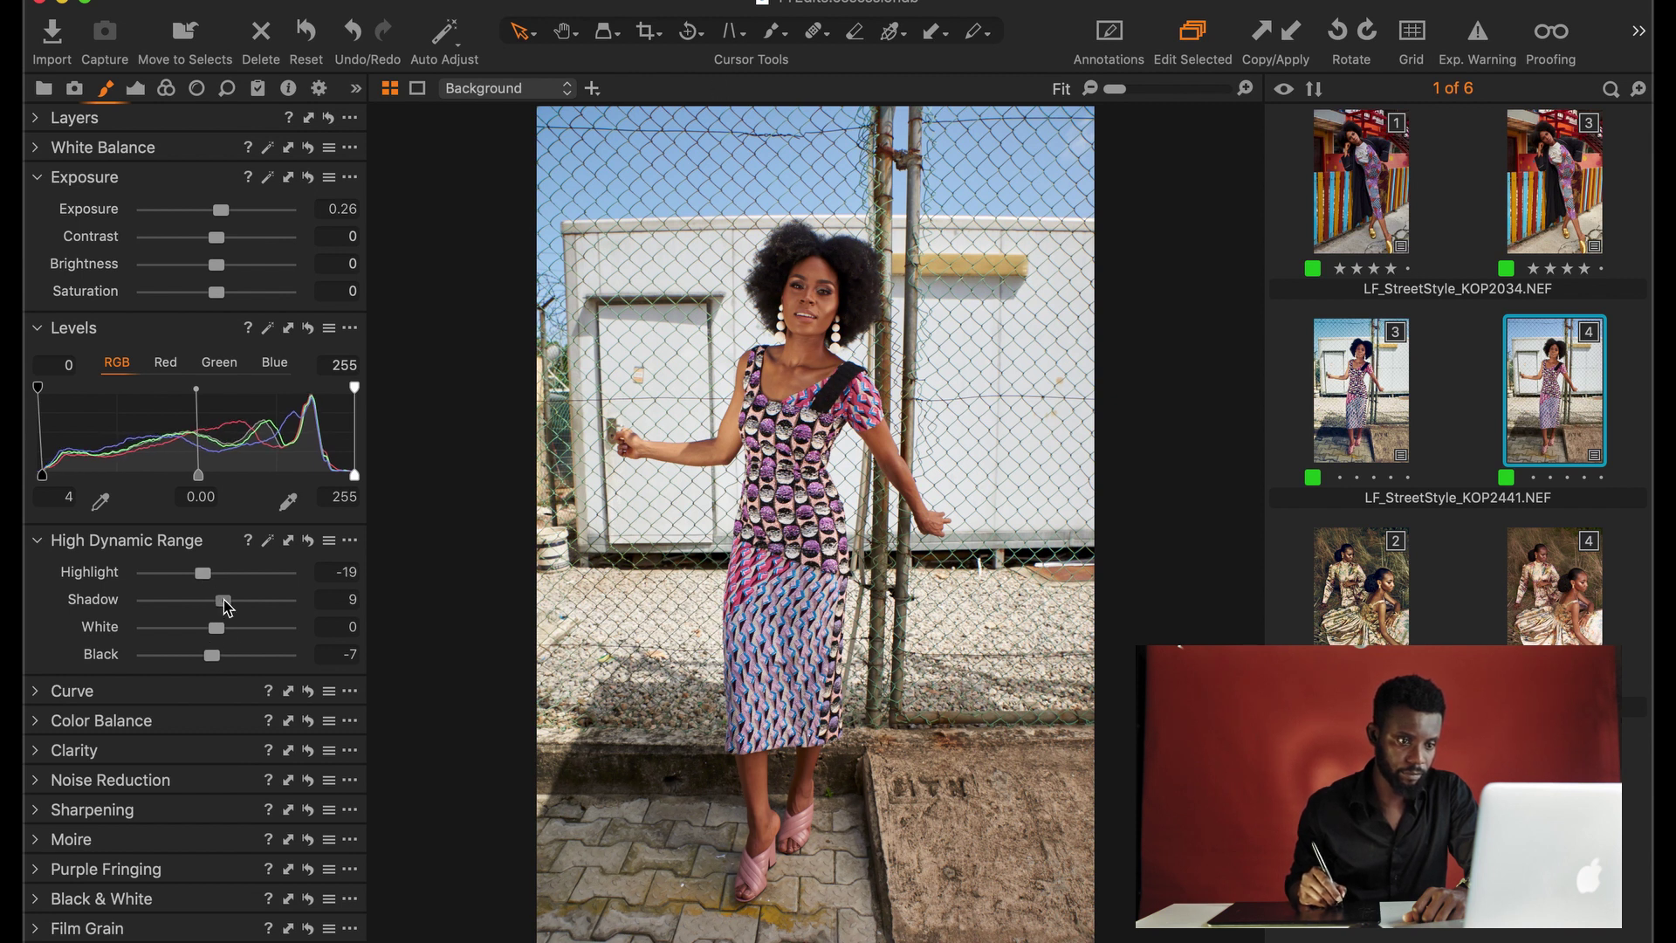
left_click_drag(228, 608, 230, 607)
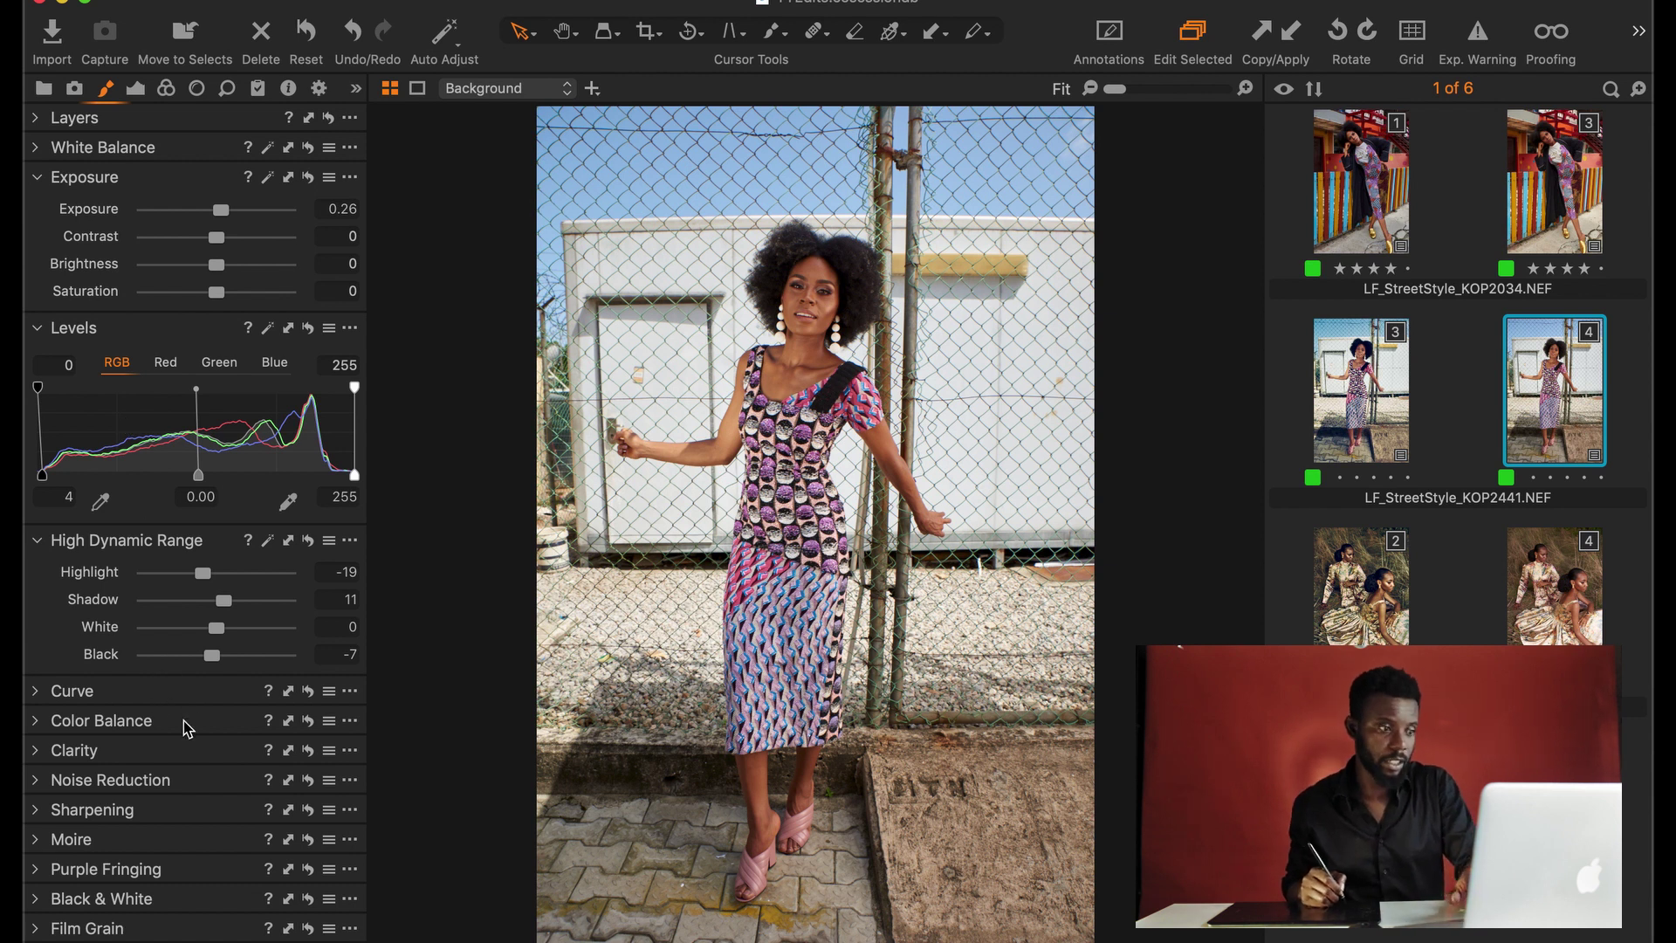
Step: Expand the Color Editor and detach it as a floating panel over the thumbnails
left_click(94, 659)
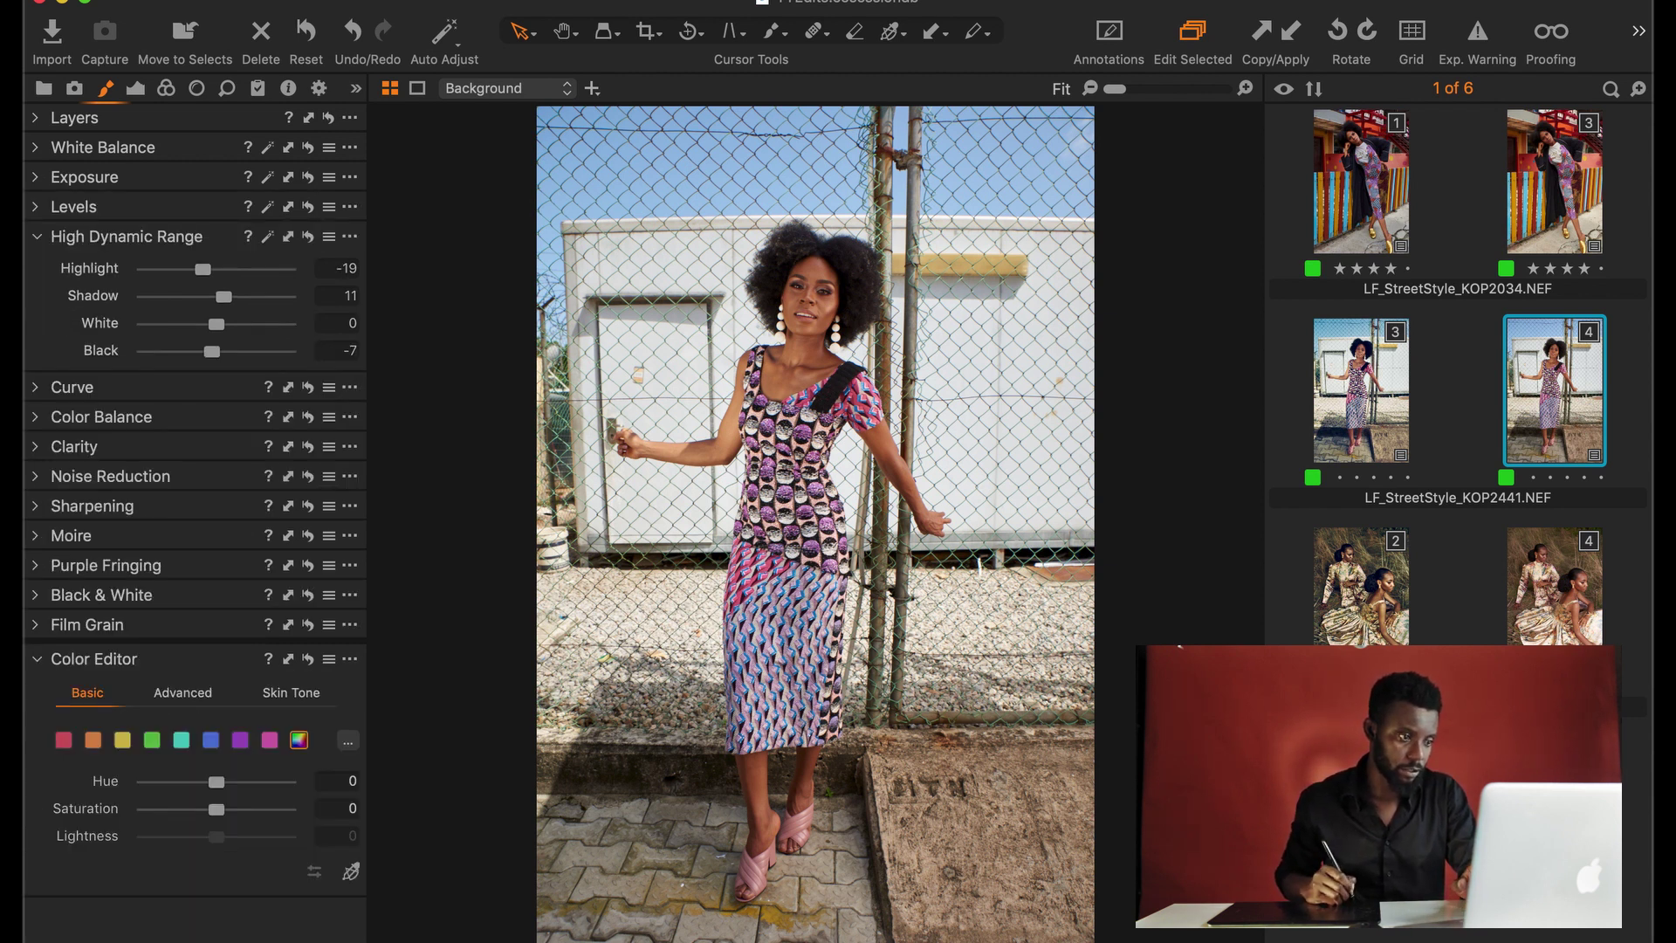
left_click_drag(175, 663, 1351, 211)
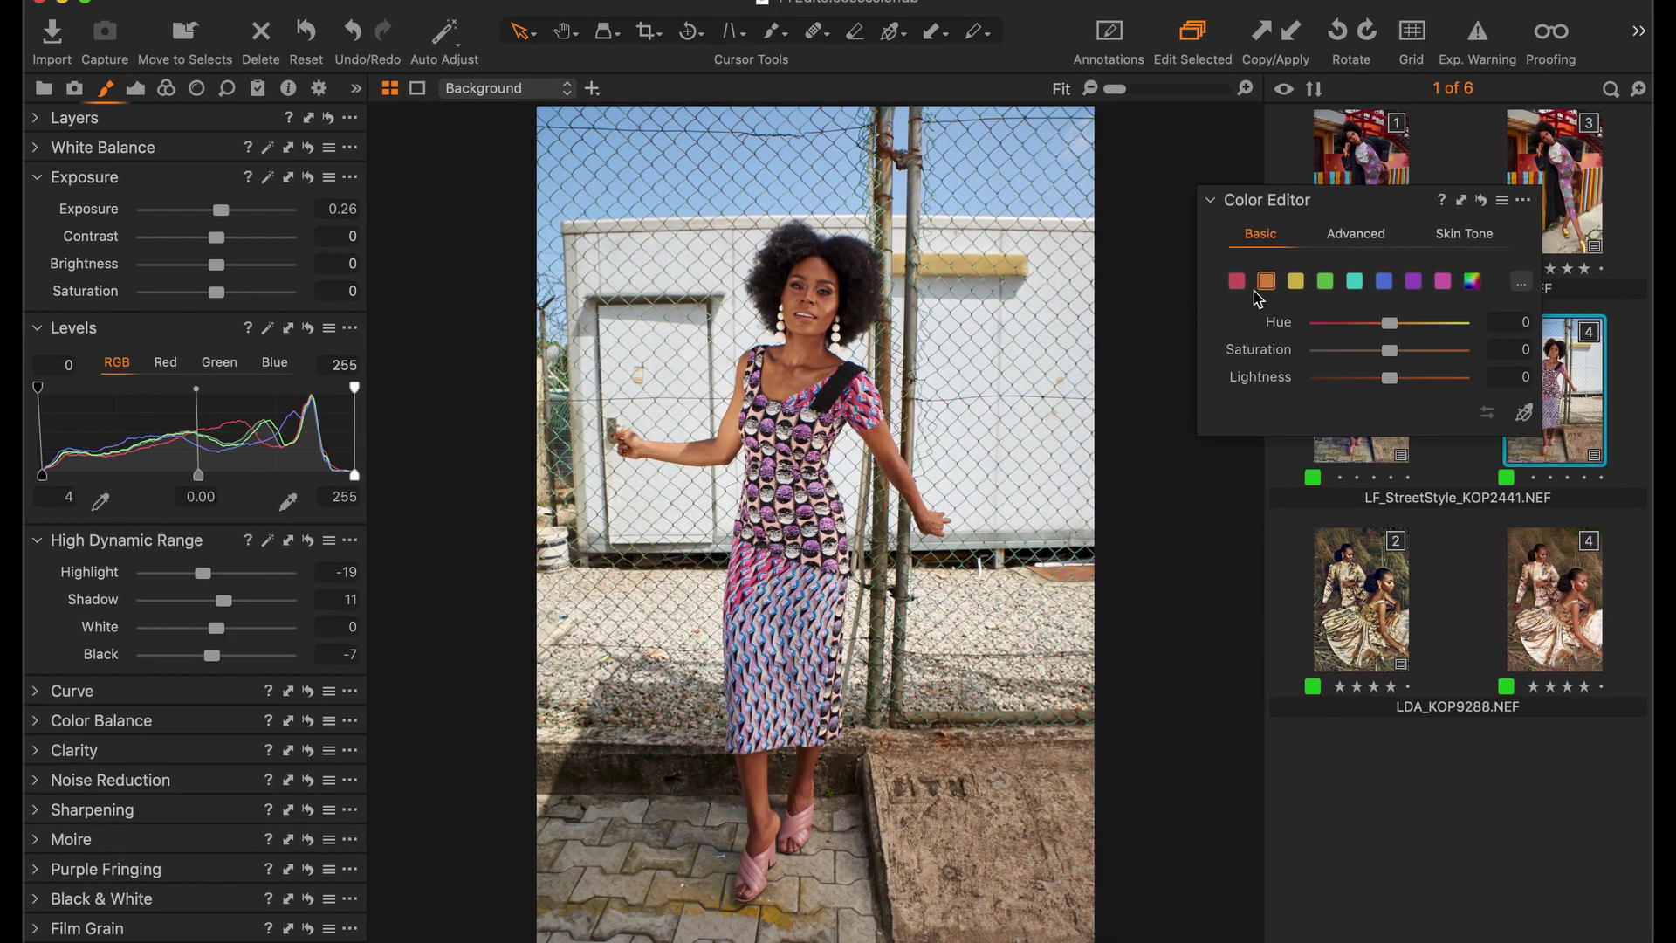
Step: Look through the basic color swatches and preview which image areas the blue range covers in Edit Color Ranges
left_click(1237, 282)
left_click(1325, 281)
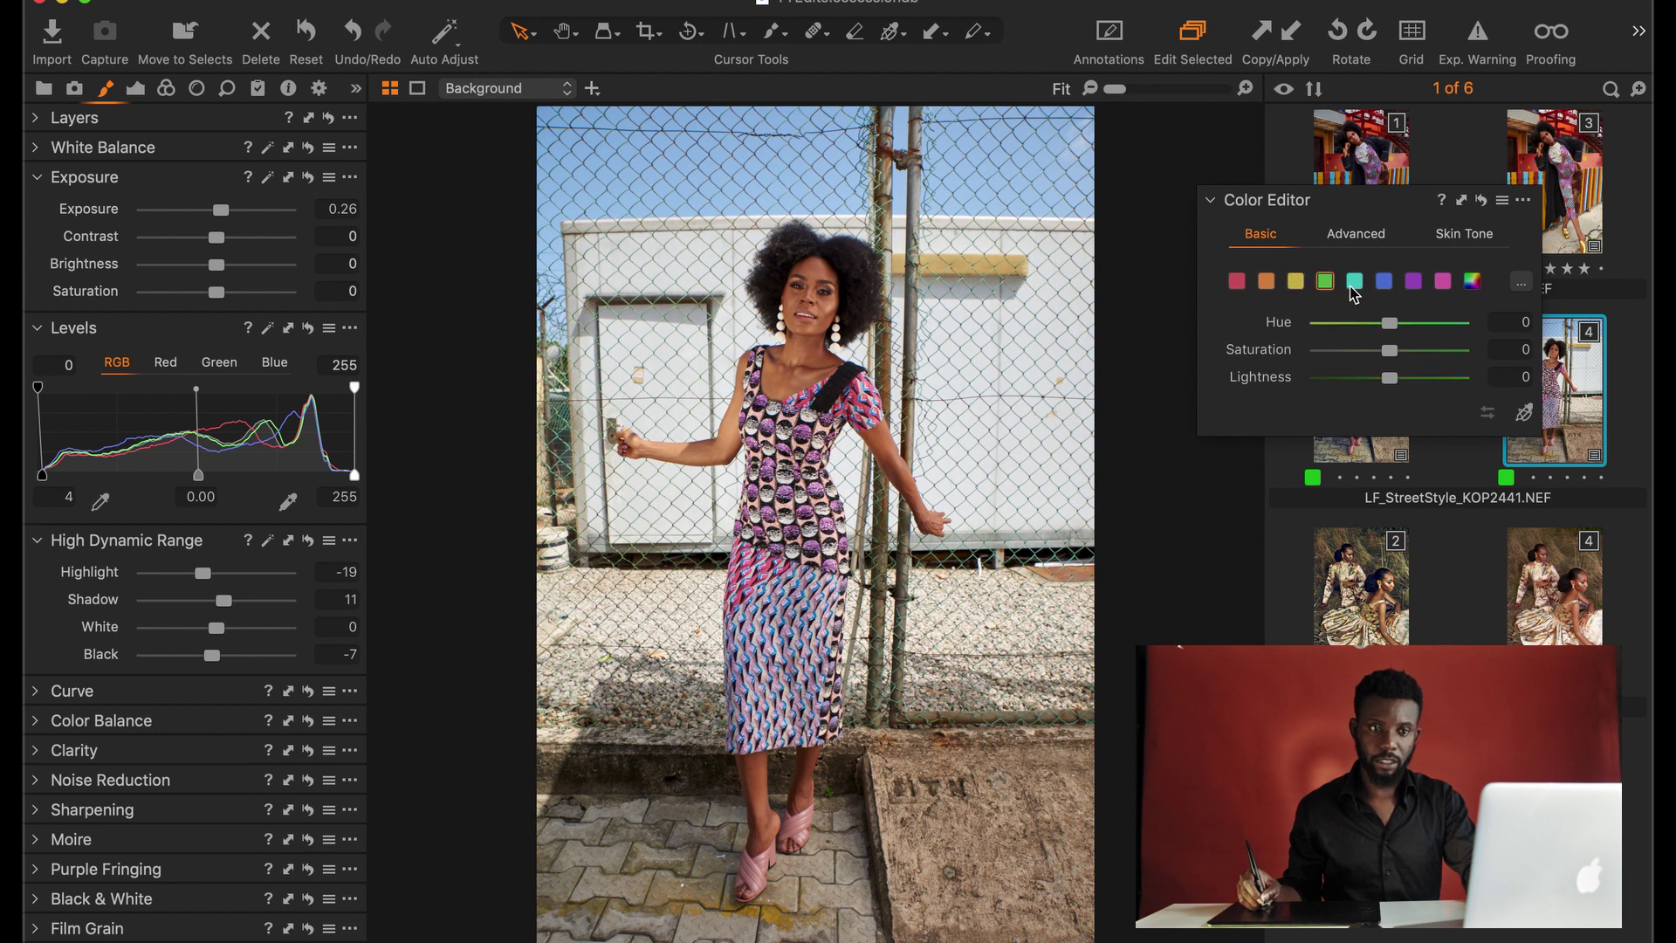
left_click(1385, 285)
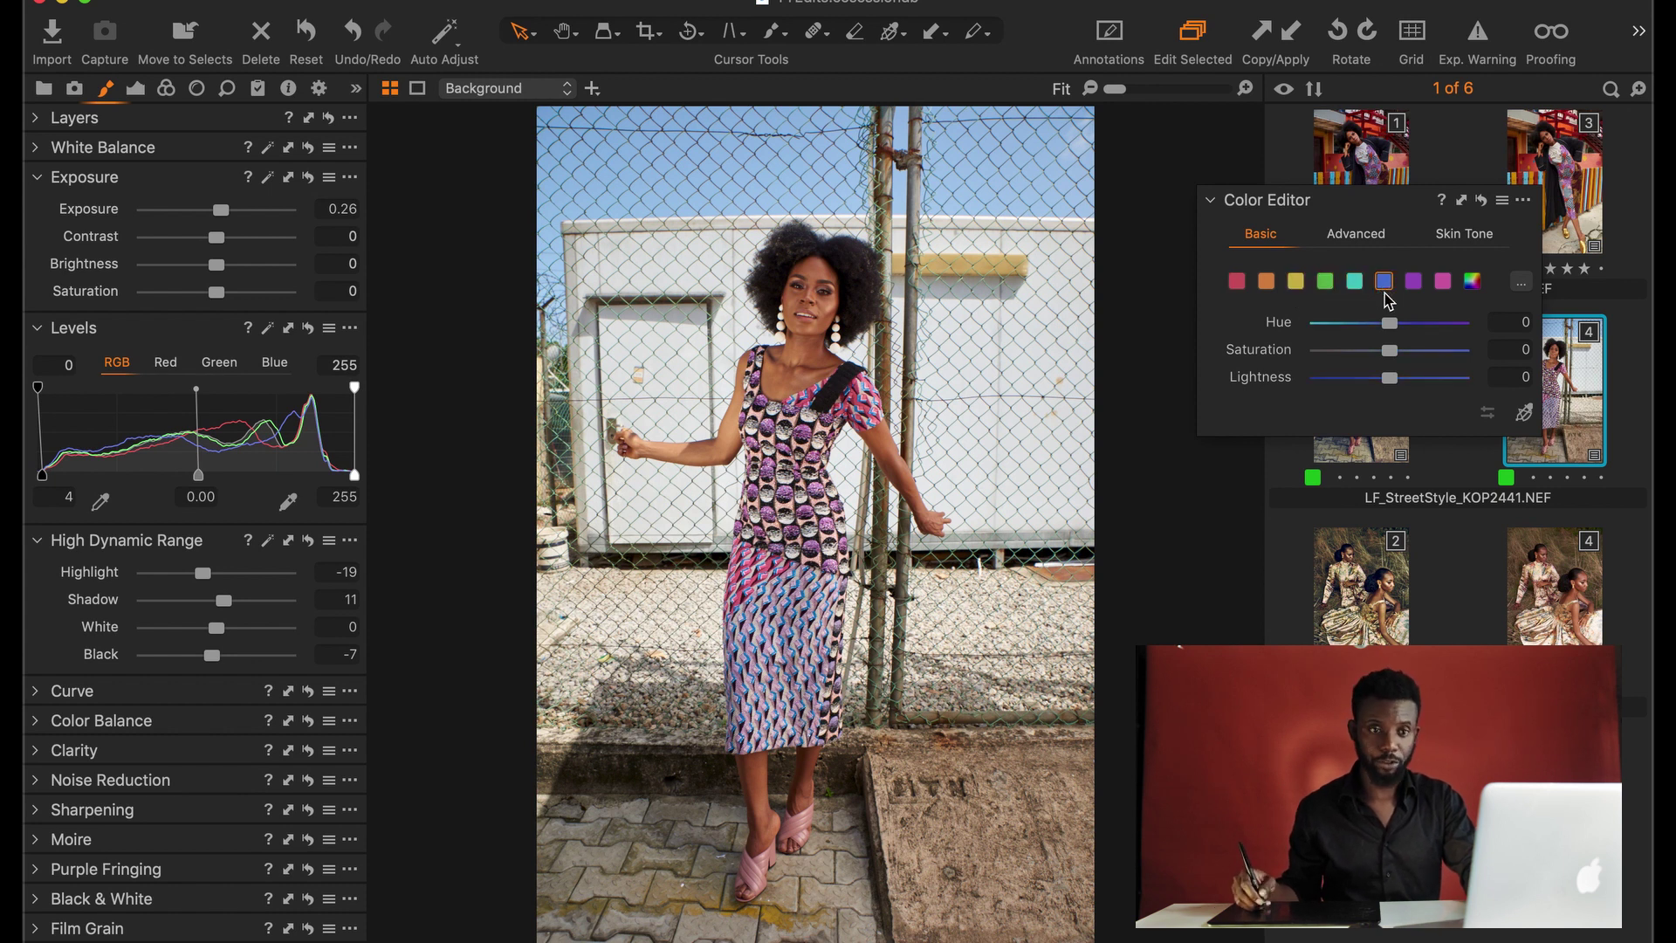
left_click(1522, 282)
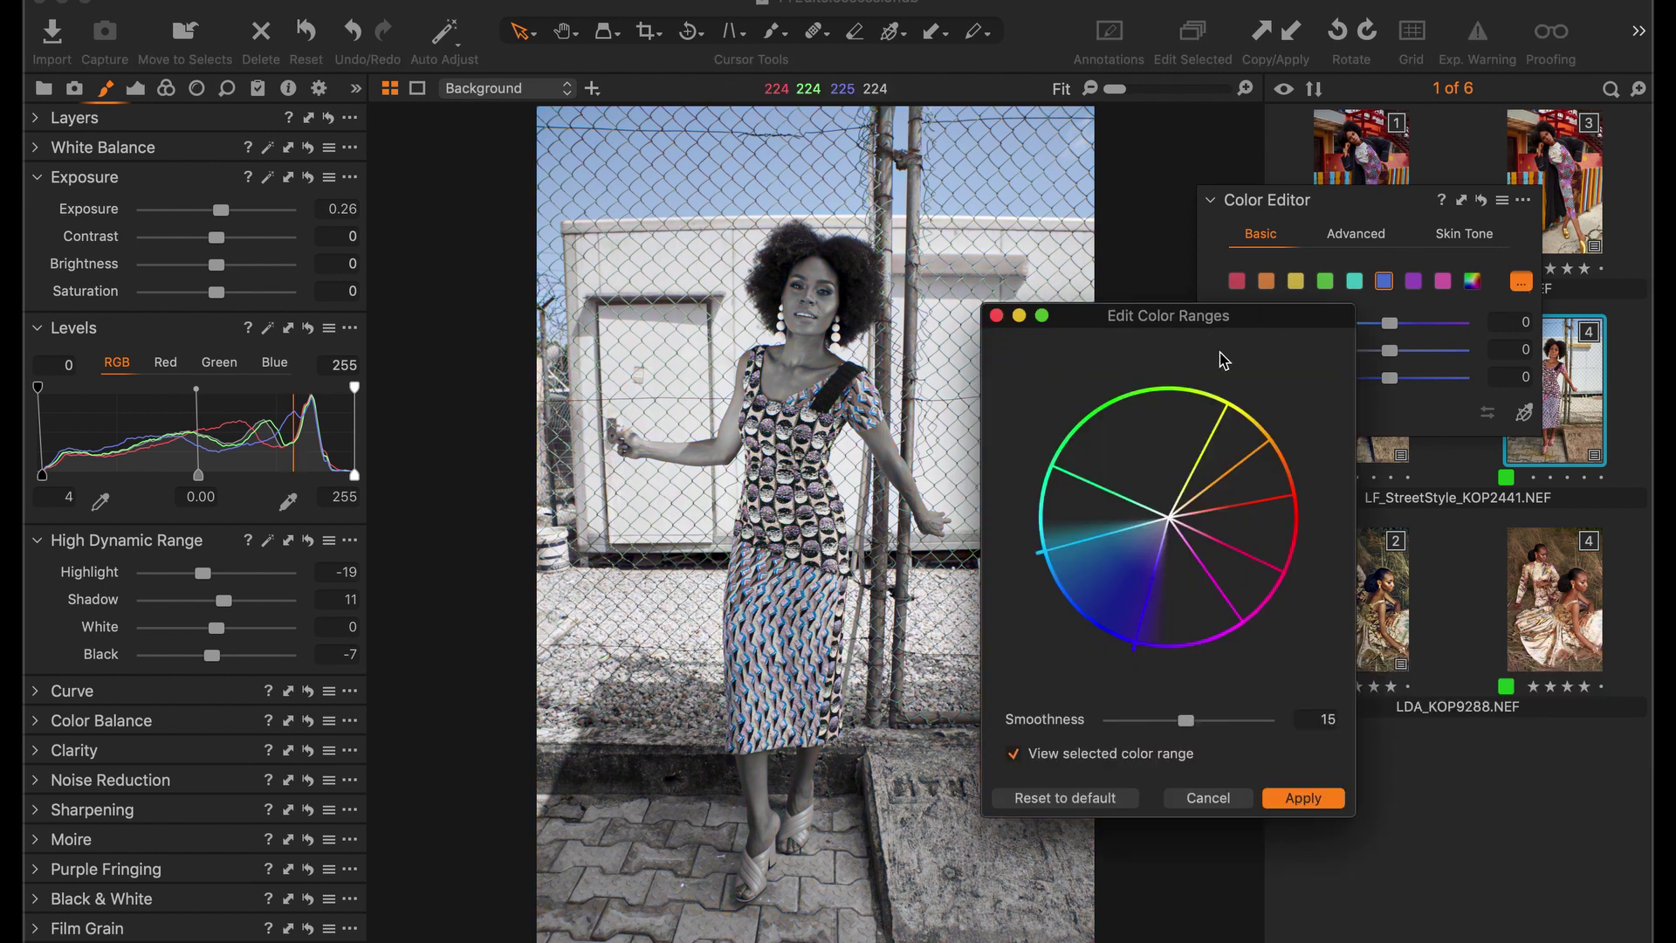
left_click_drag(1226, 325, 1390, 372)
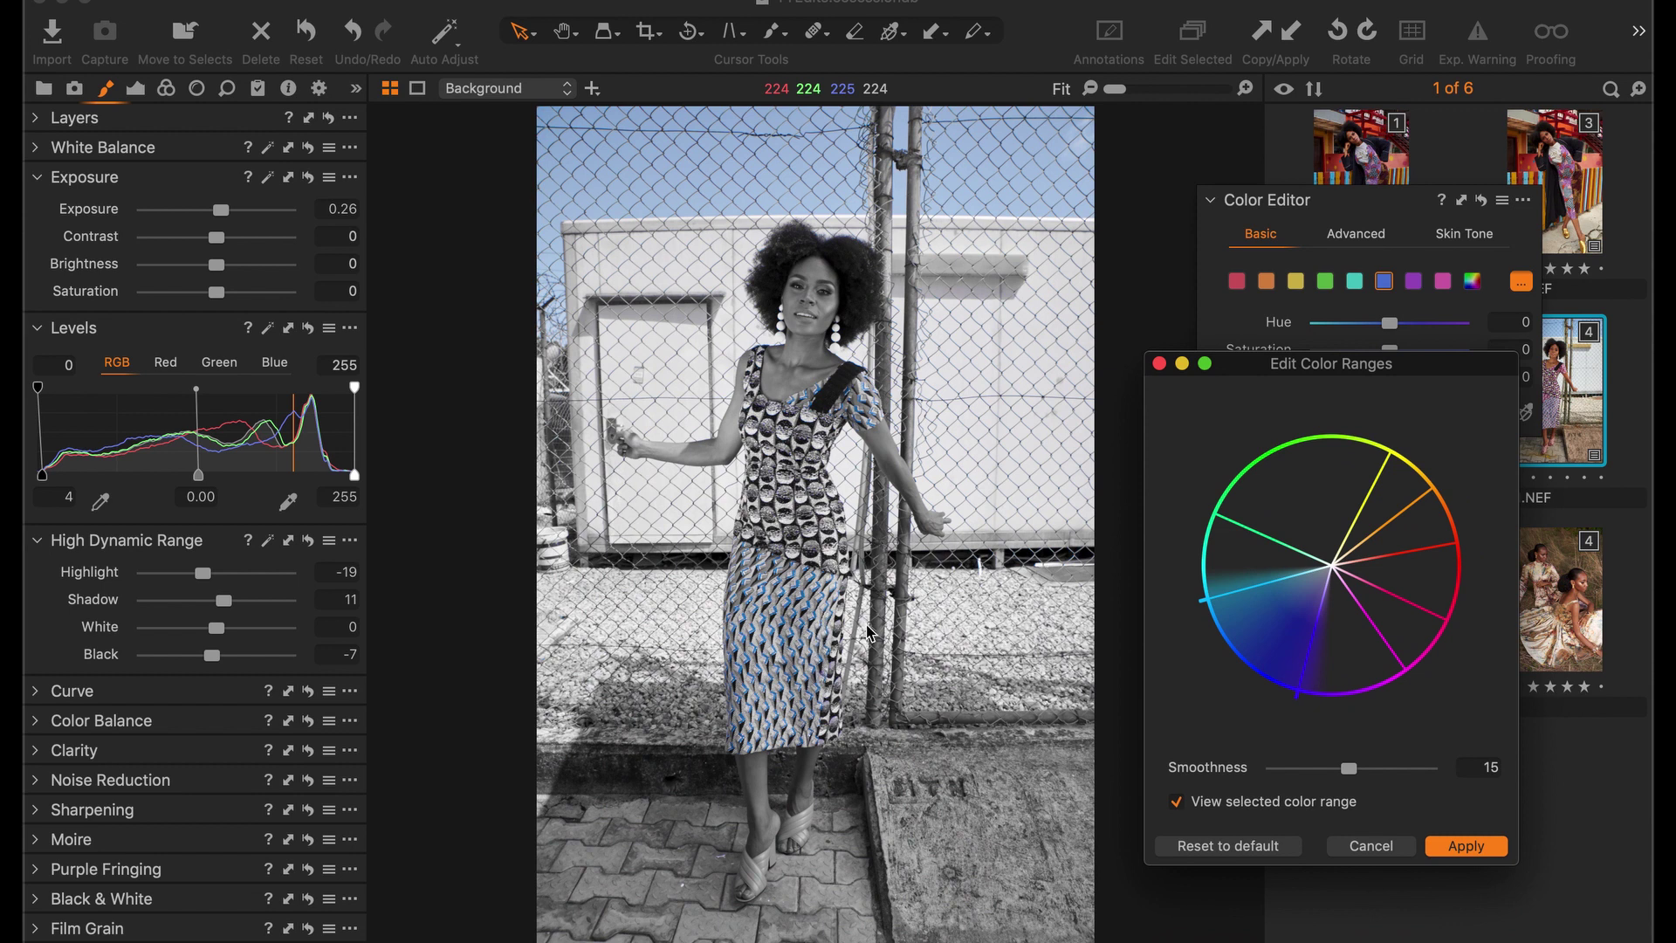
left_click(1336, 842)
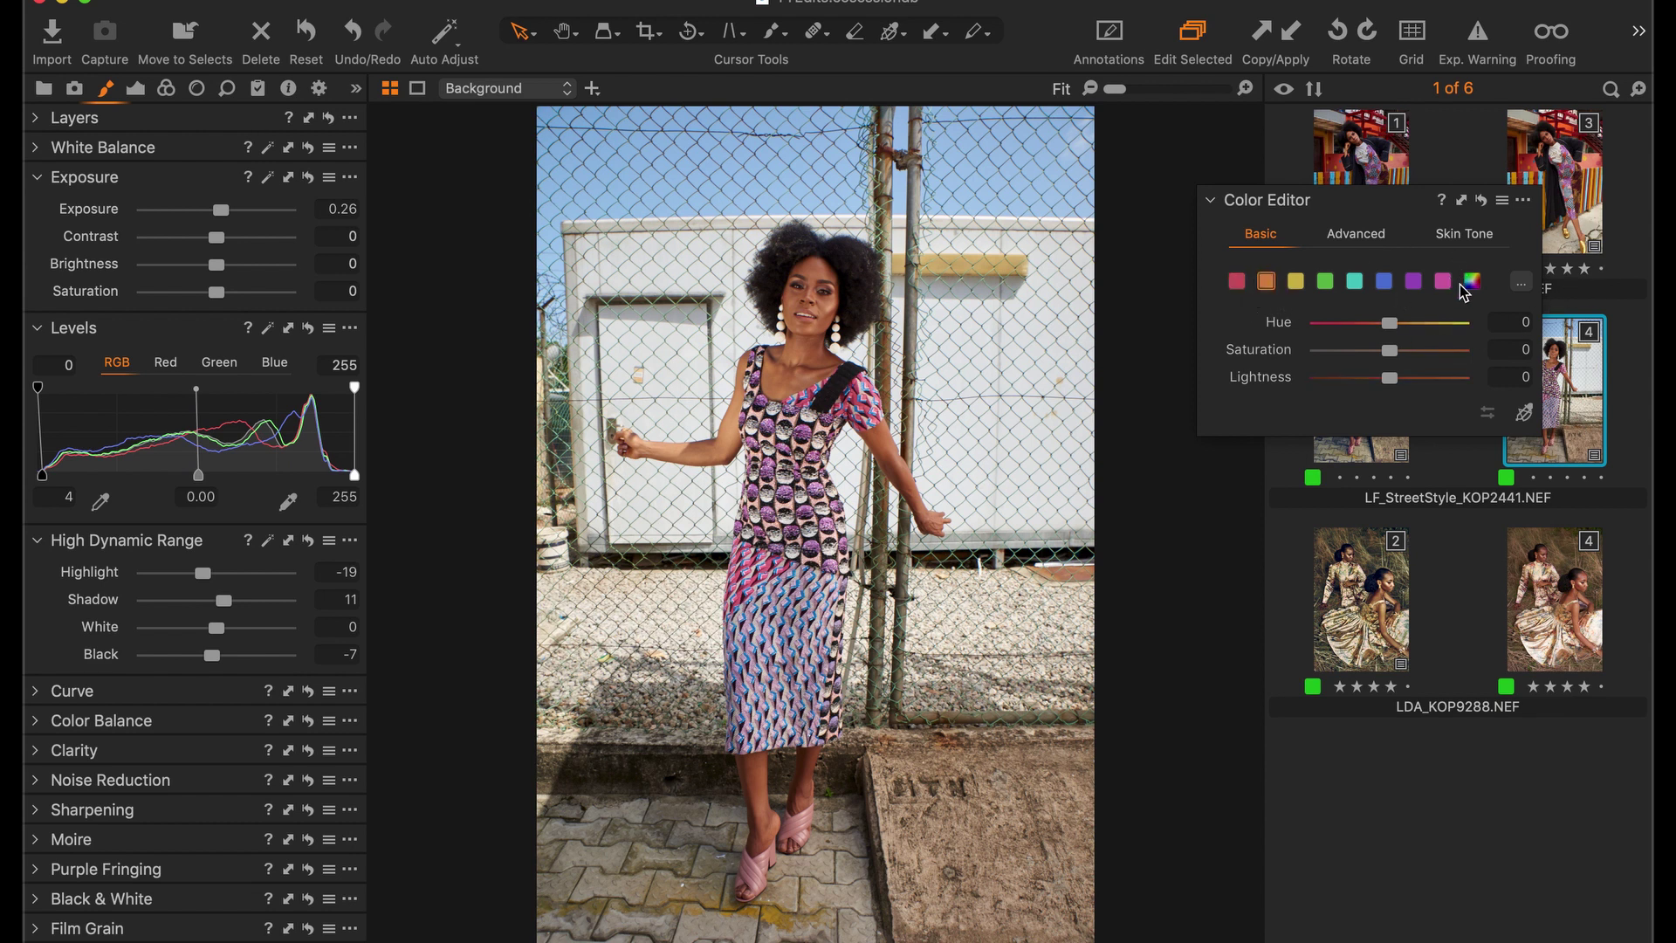
Step: Preview which areas of the photo the red range covers in Edit Color Ranges
left_click(1235, 281)
left_click(1521, 282)
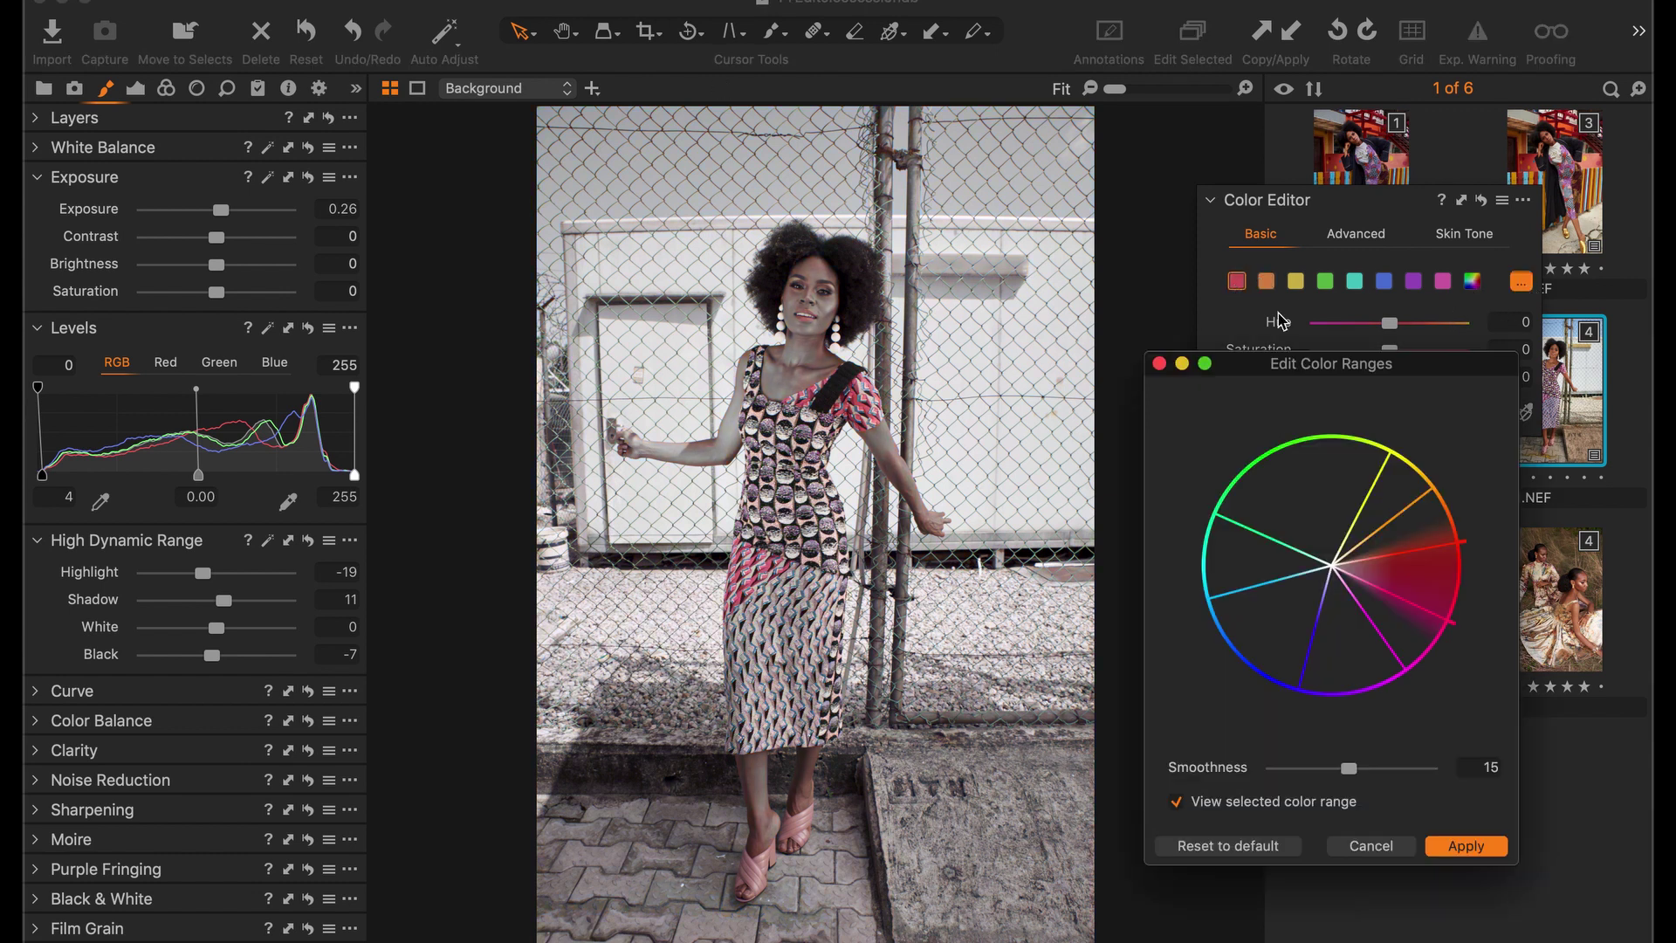
left_click(1162, 365)
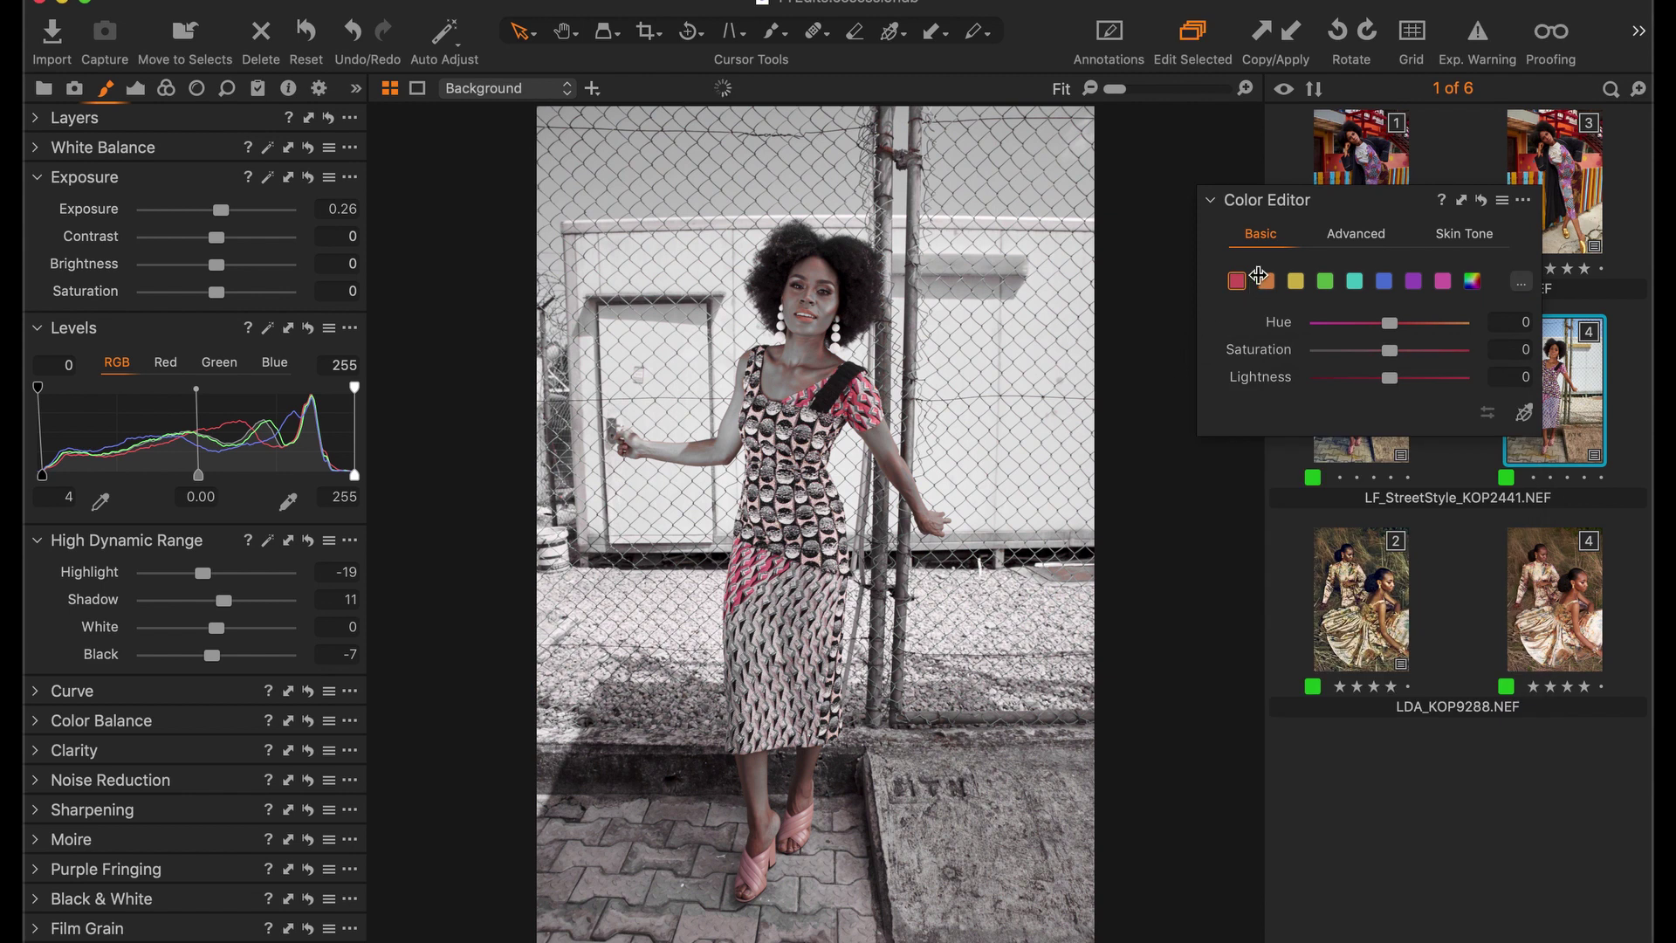
Step: Inspect the orange range's coverage on the woman's face and shift that range's boundary further into red in Edit Color Ranges
left_click(1265, 281)
left_click(1521, 281)
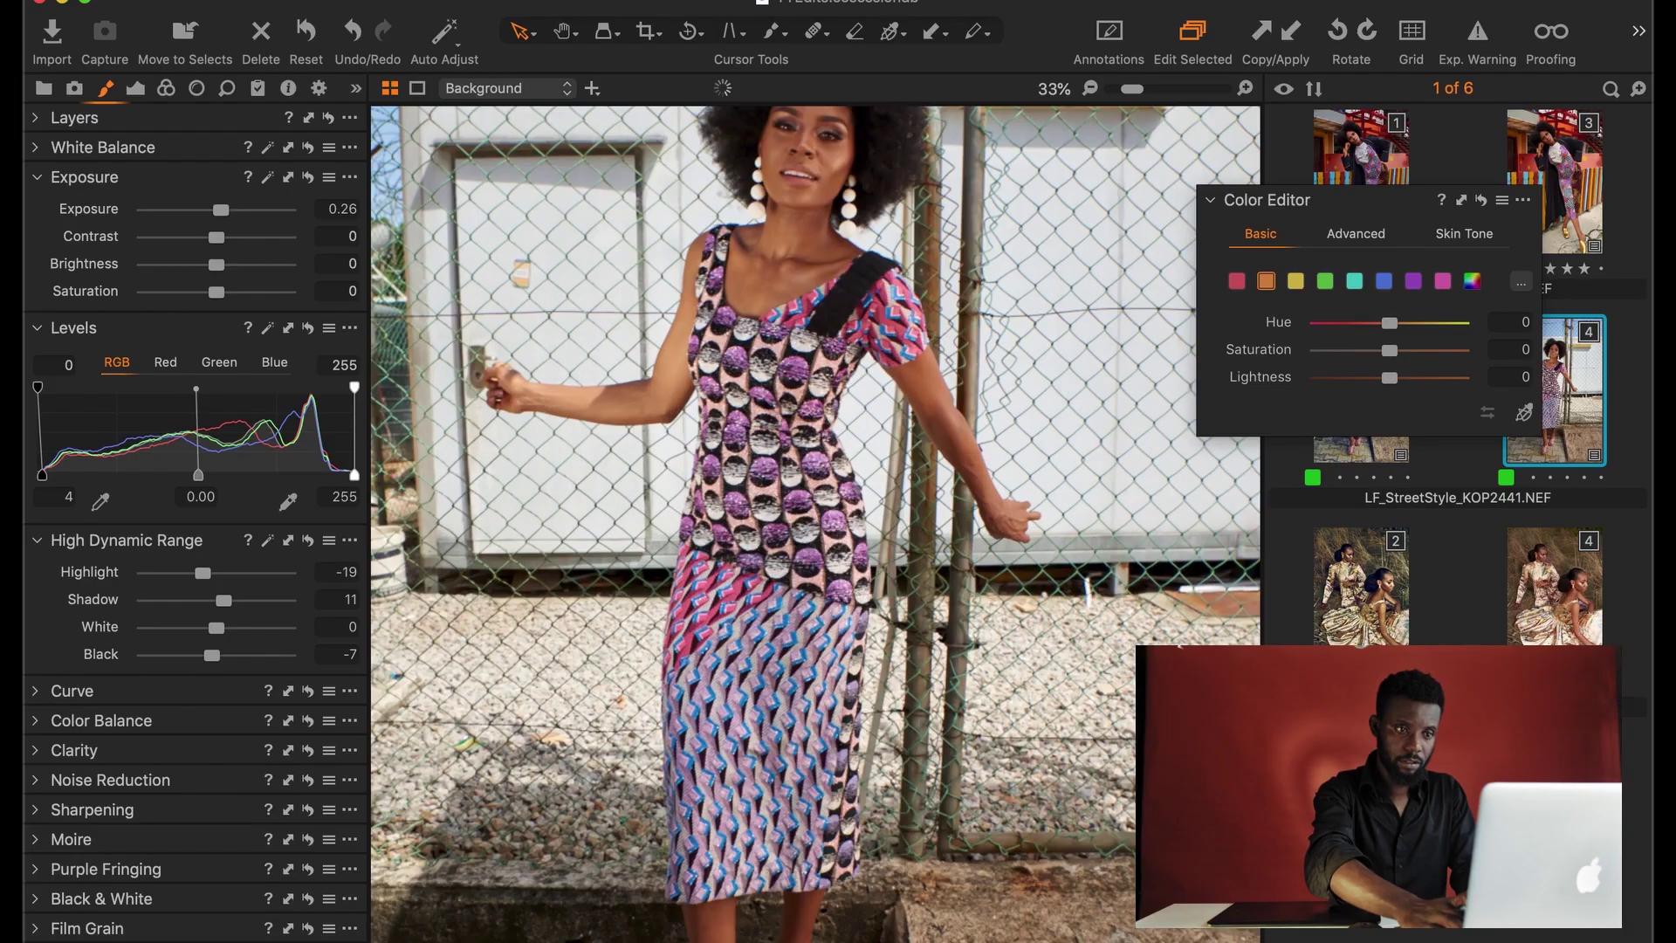
key("super+plus")
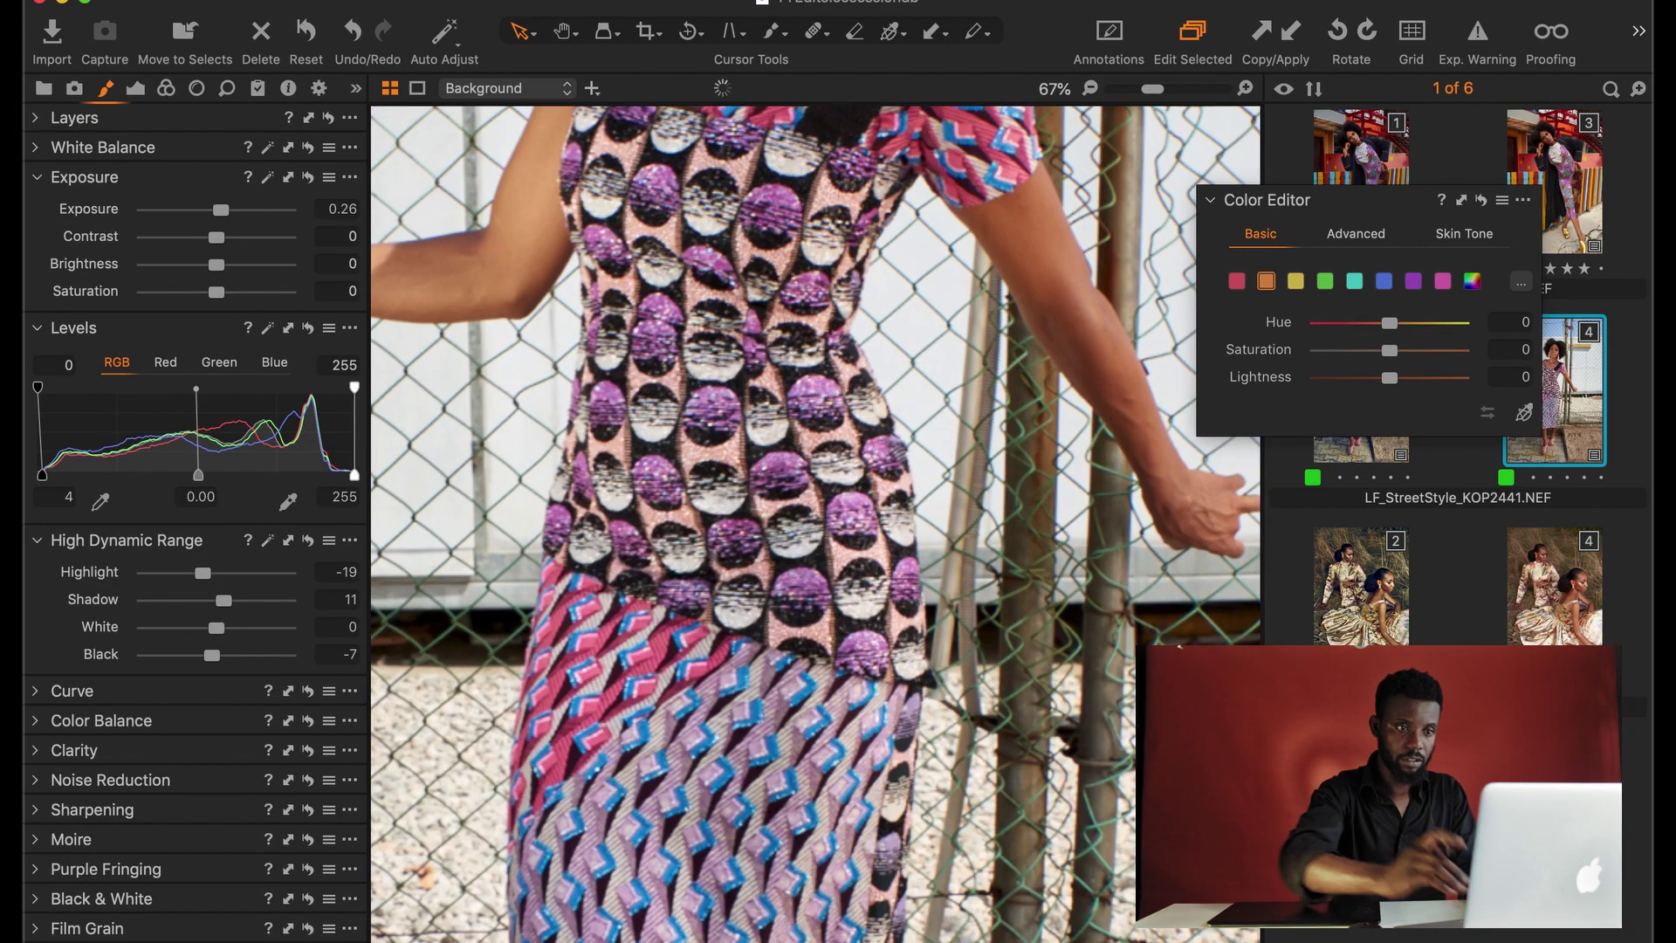
double_click(890, 569)
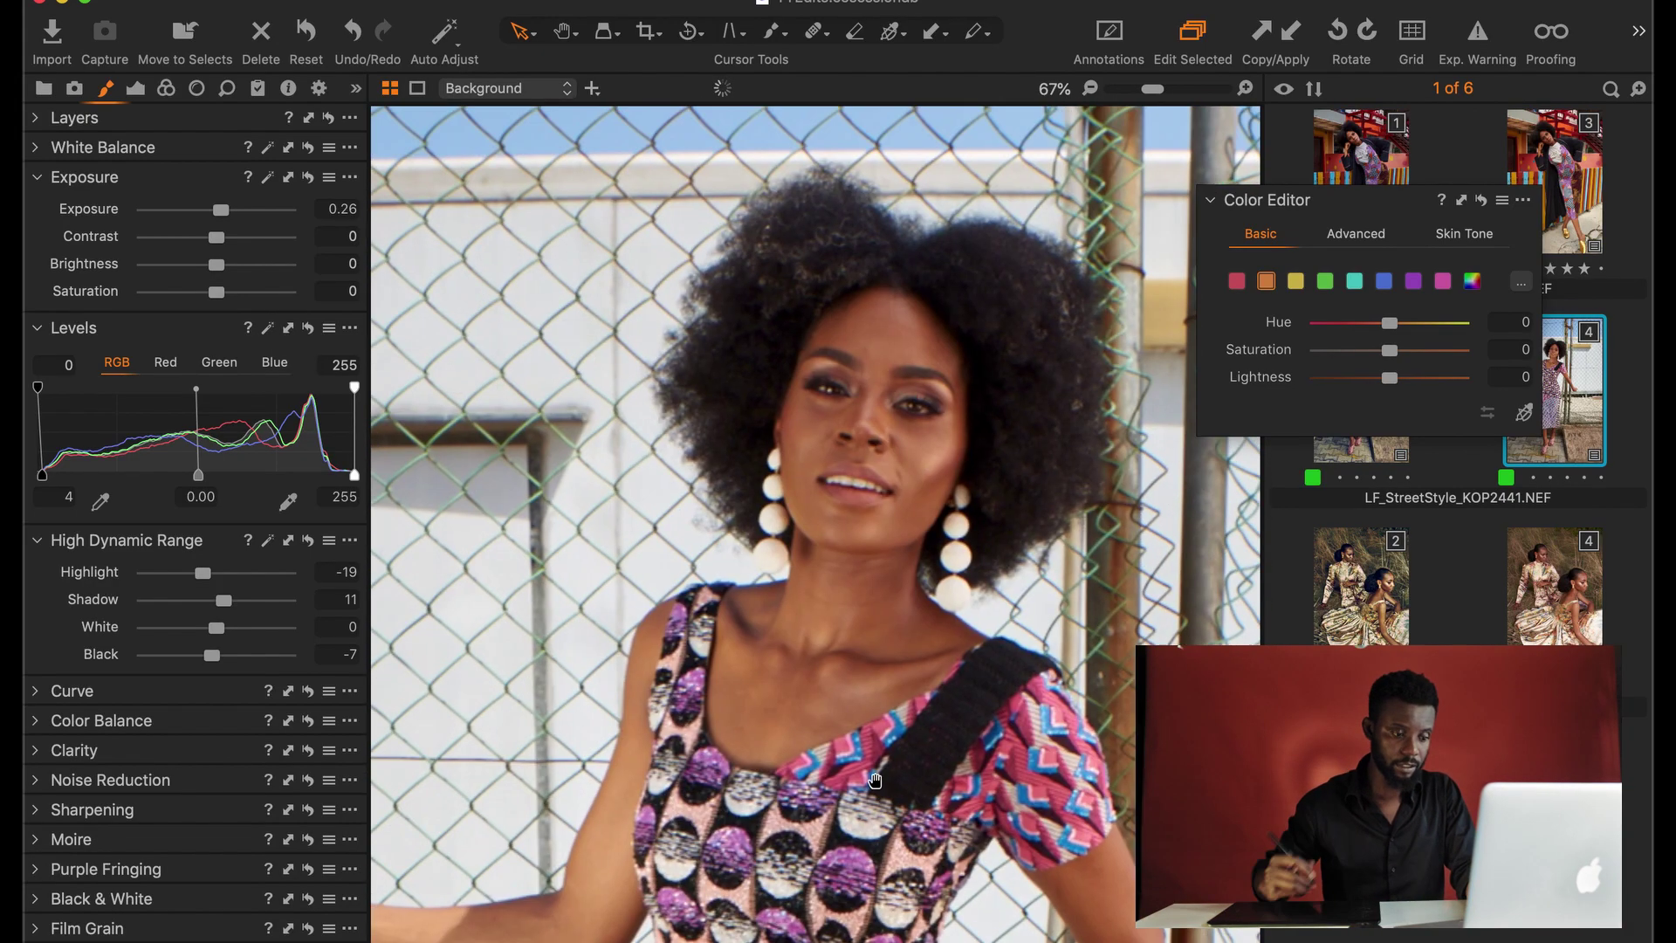
left_click_drag(816, 175, 818, 248)
left_click_drag(1019, 490, 794, 454)
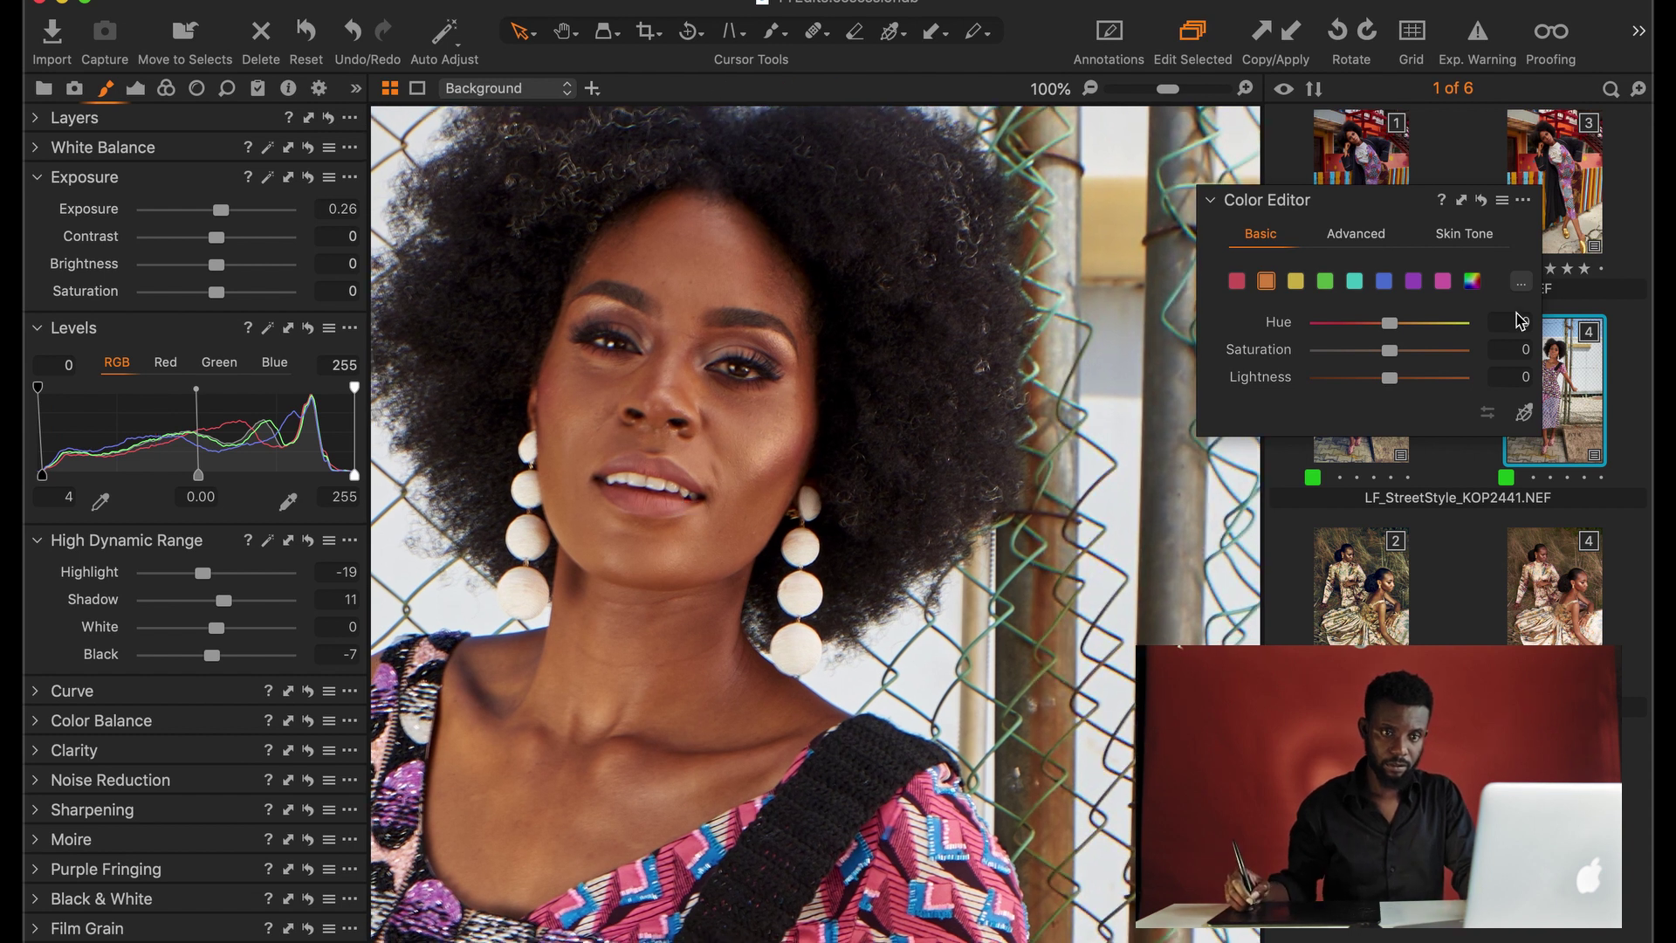
left_click(1521, 281)
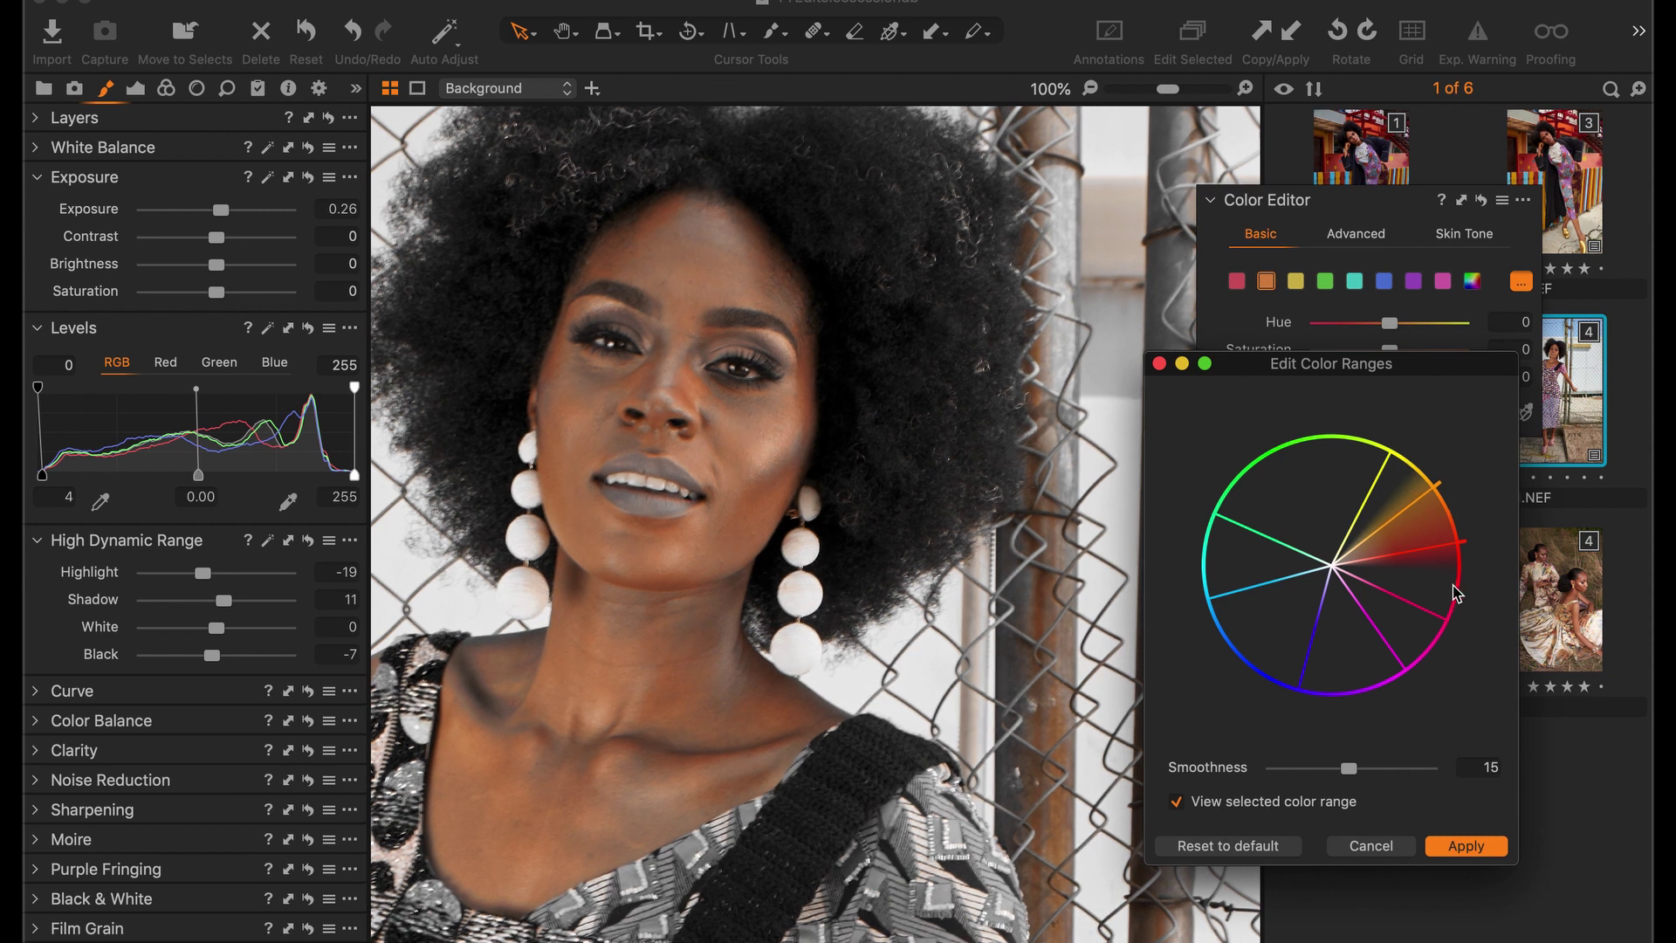
left_click_drag(1441, 547, 1442, 565)
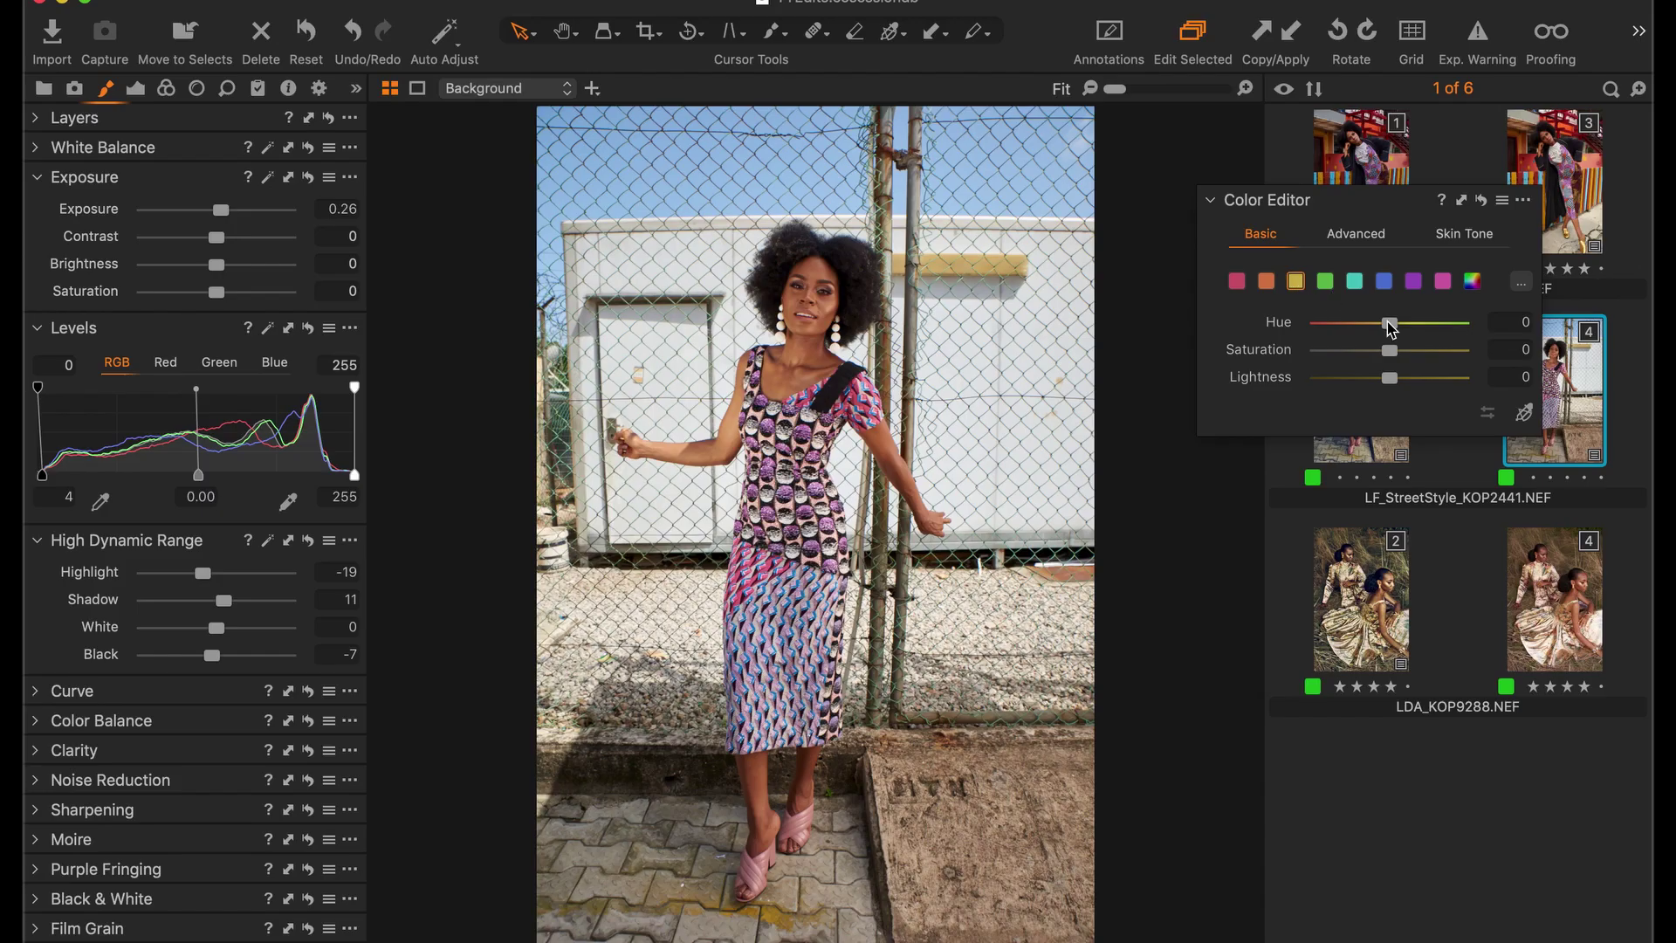
Step: Raise the yellow range's saturation, and open Edit Color Ranges for the blue range
left_click(1441, 356)
left_click(1454, 358)
left_click(1384, 280)
left_click(1520, 291)
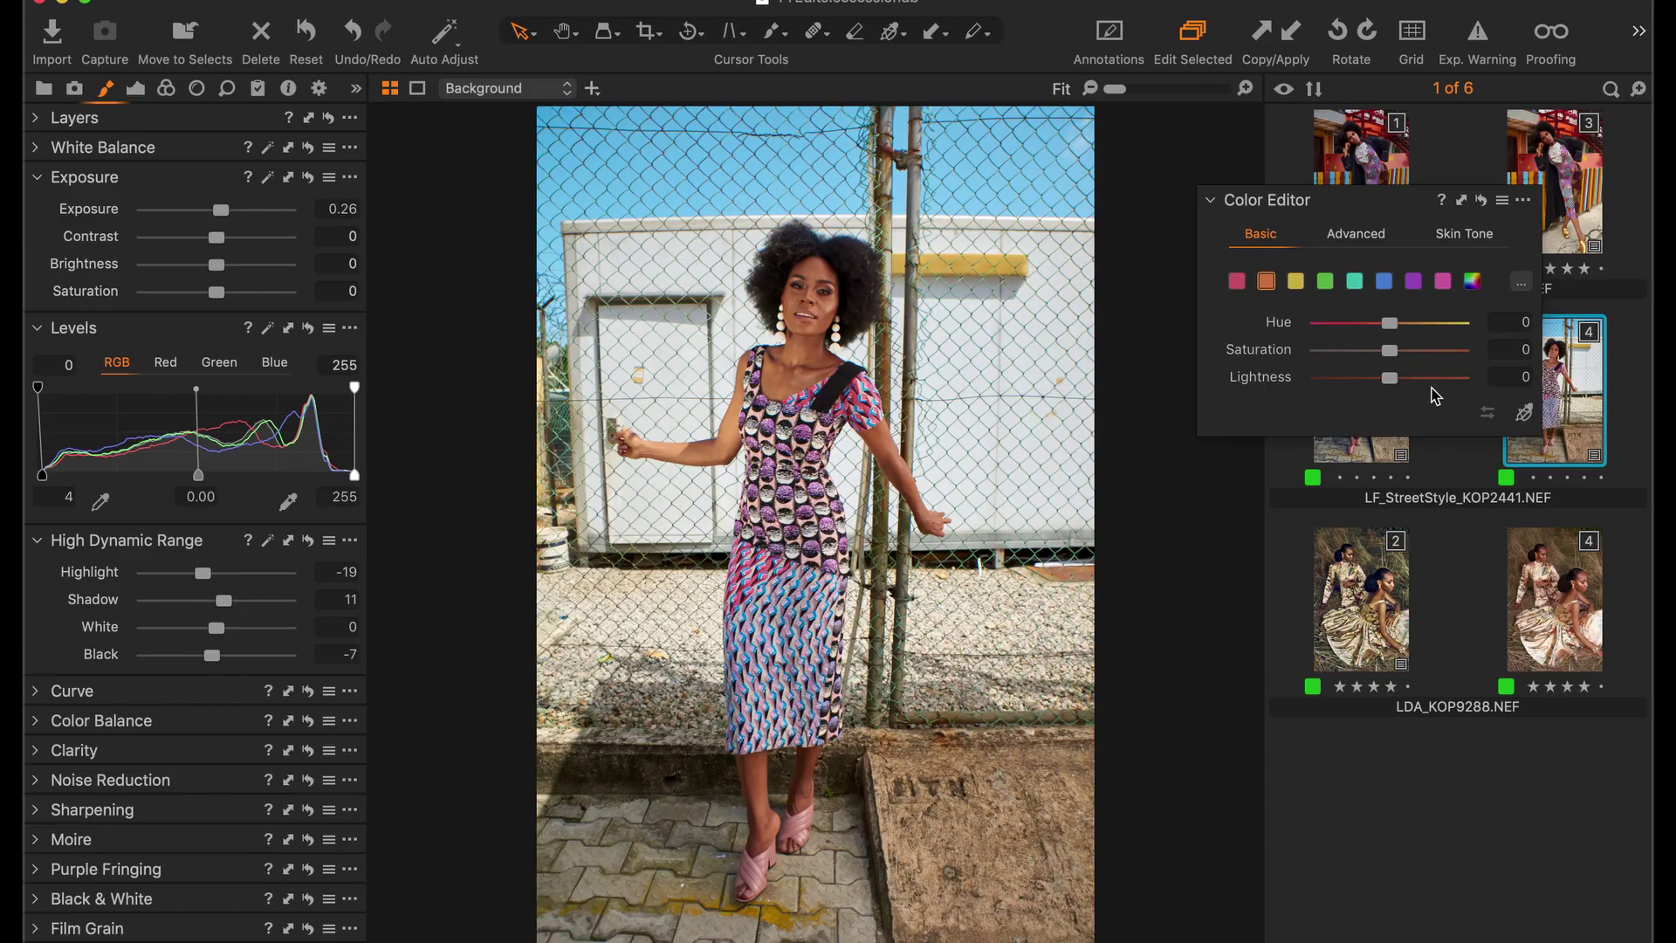
Step: Set the orange range's saturation to -7.5, undo its lightness change, and shift the purple range's hue toward blue
mouse_move(1392, 354)
left_mouse_down()
mouse_move(1367, 361)
mouse_move(1406, 381)
left_mouse_up()
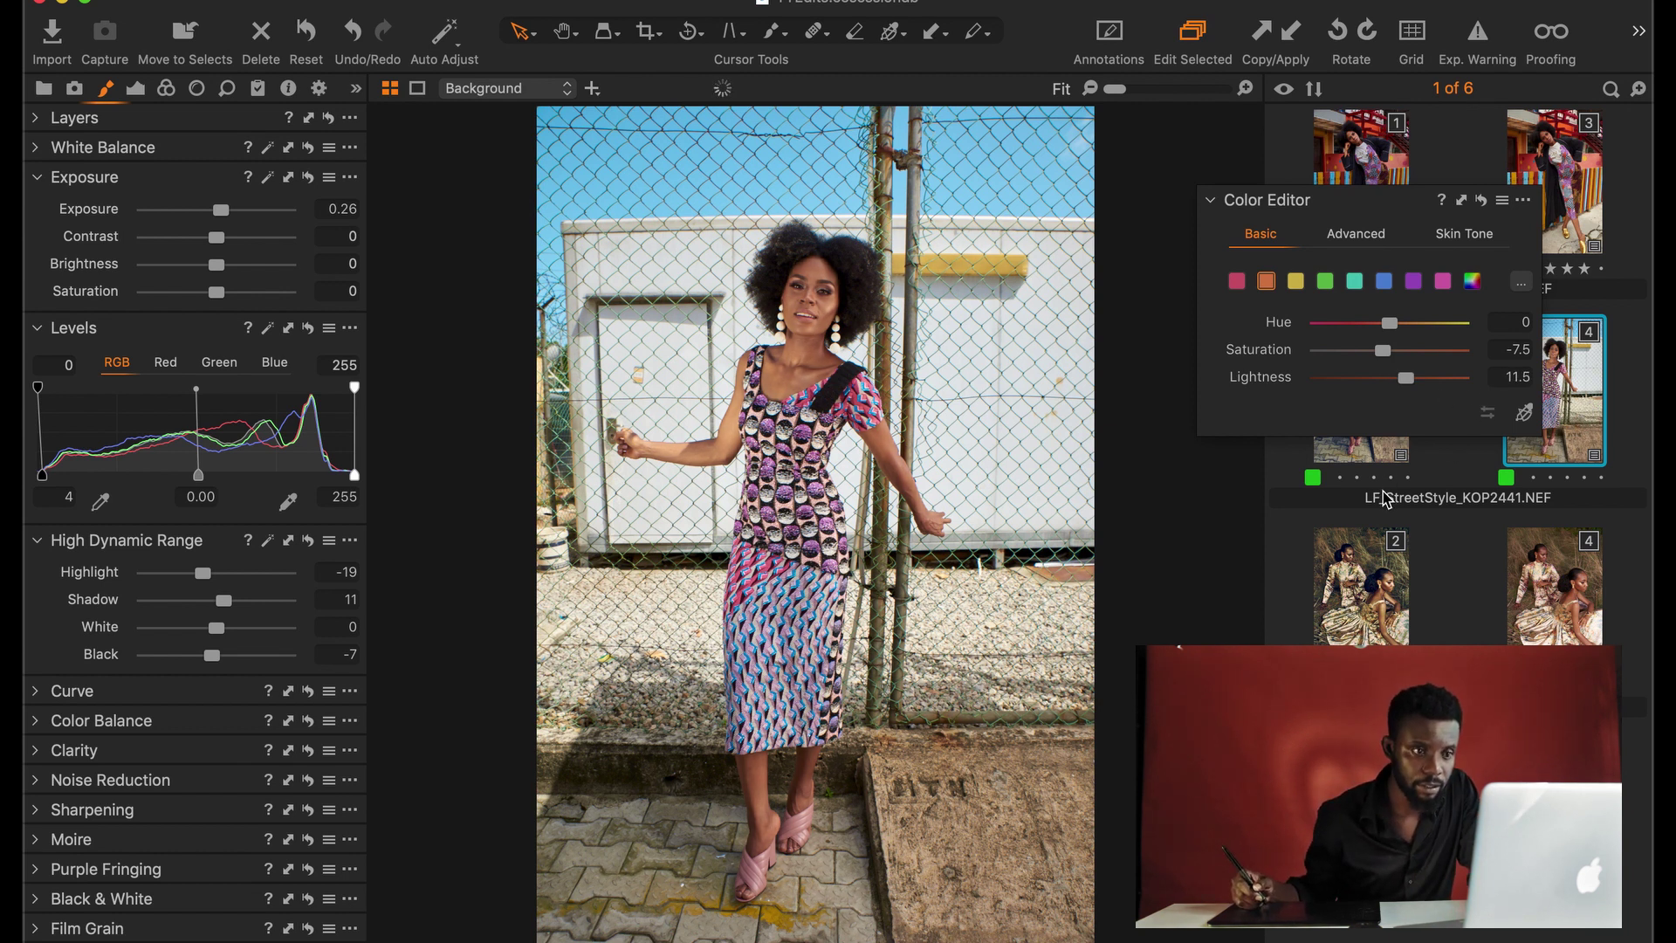
key("super+z")
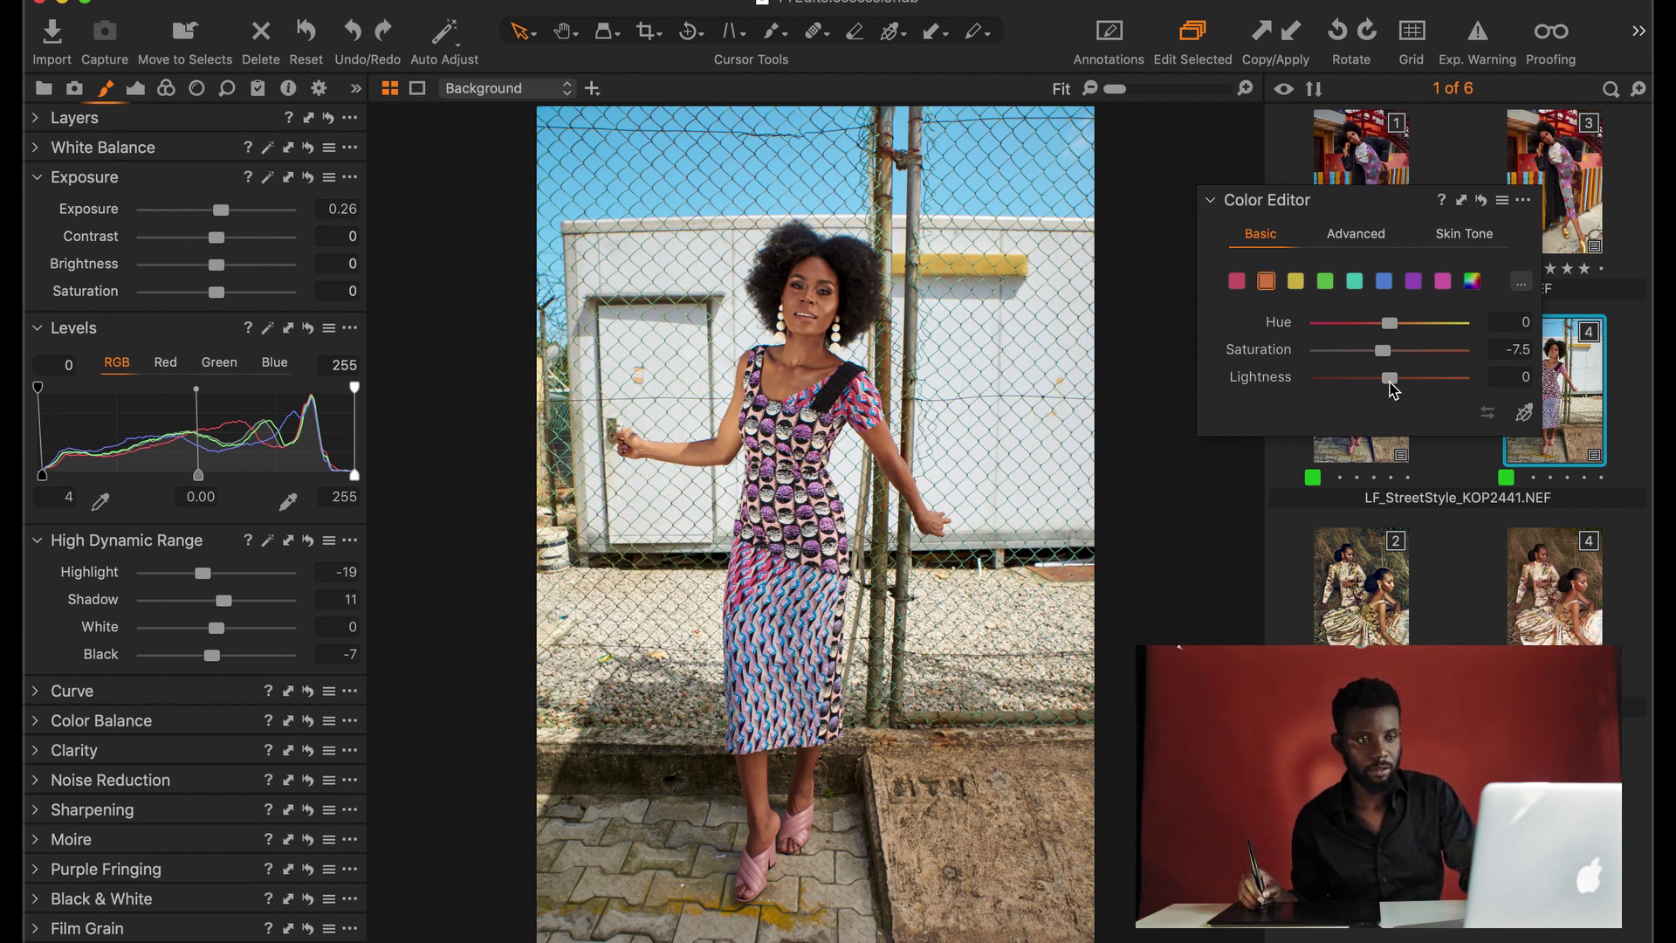
left_click(1414, 280)
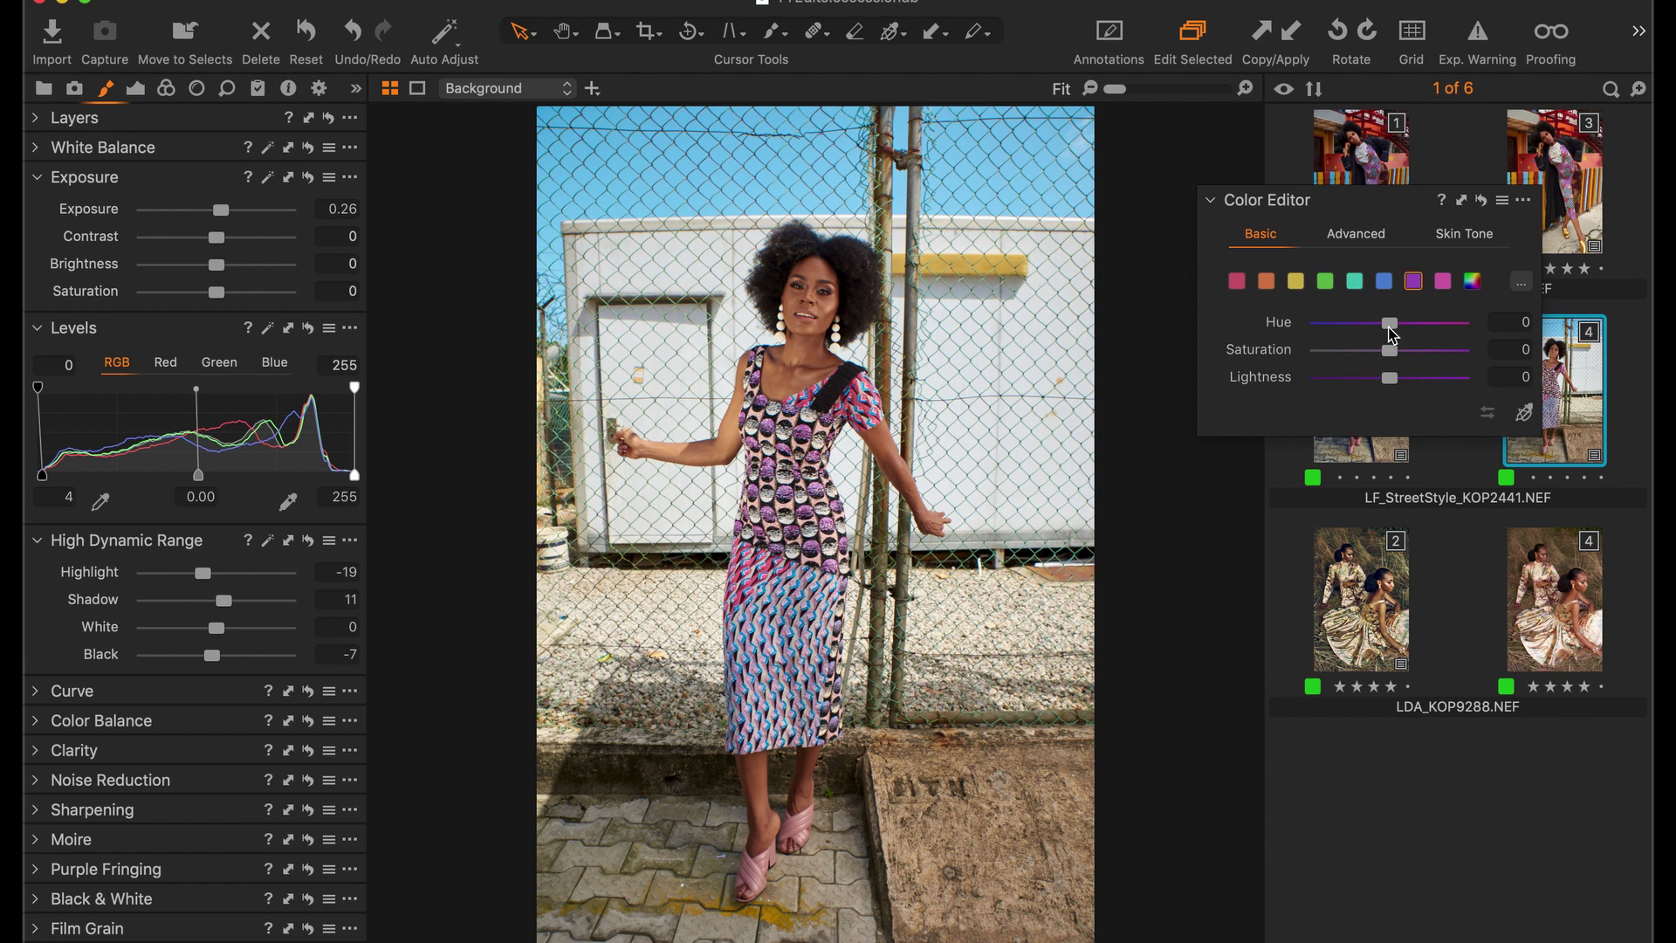
left_click_drag(1390, 327, 1291, 349)
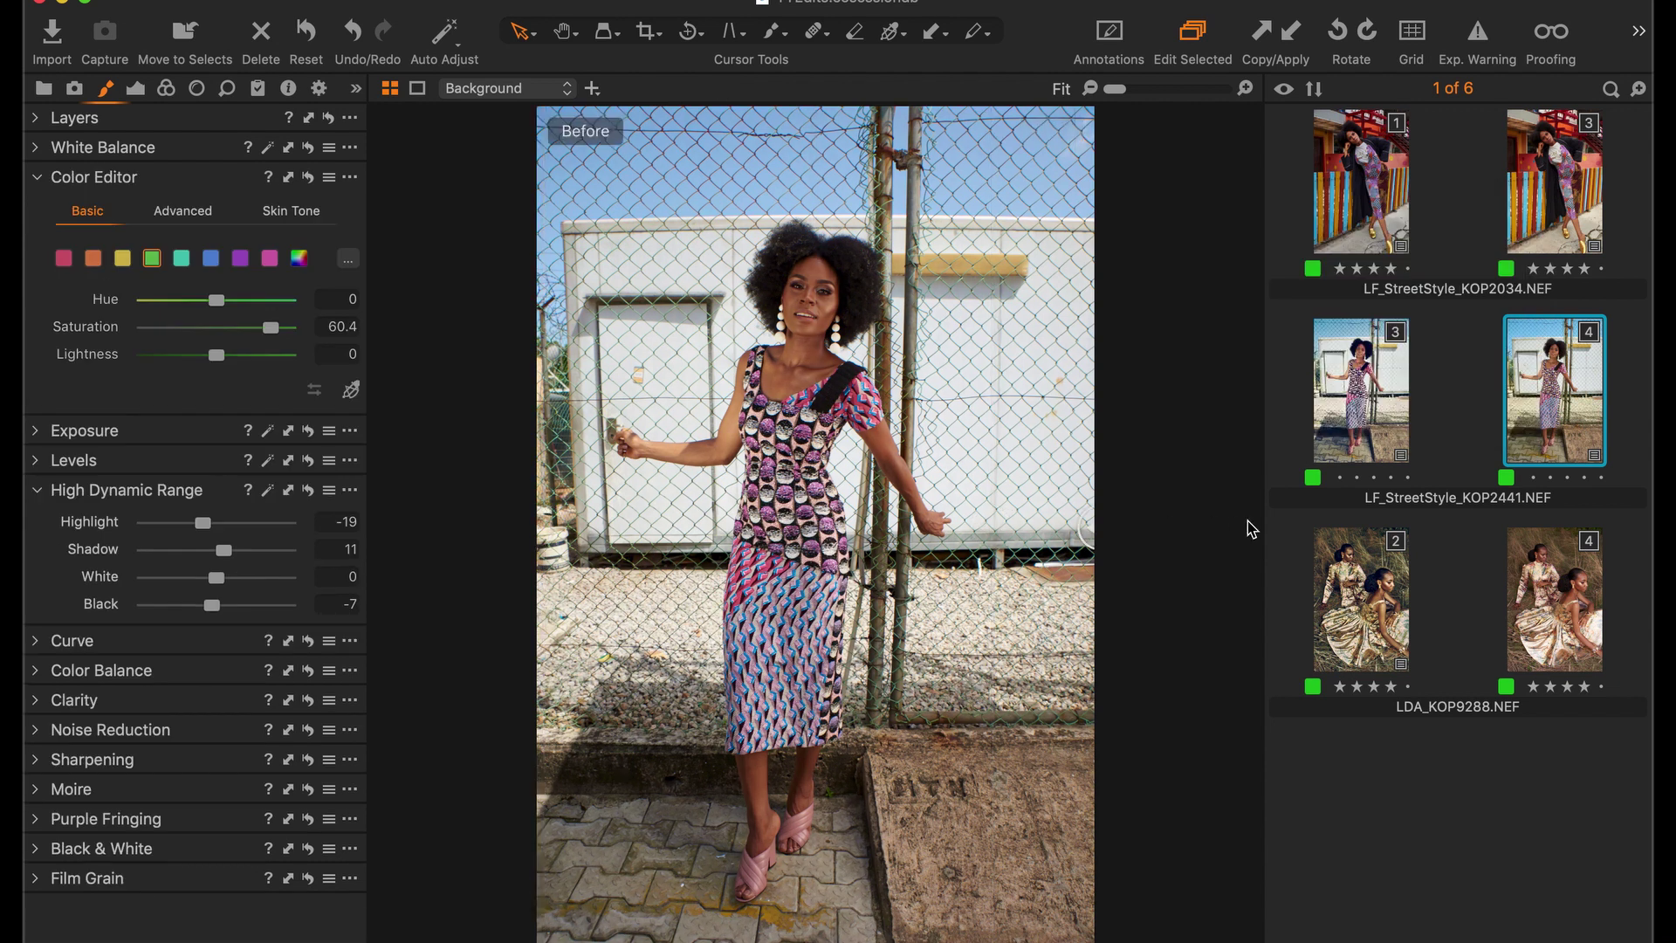
Step: Compare the edited photo with its before view across the full frame, and lift the black point of its blue curve
left_click_drag(1253, 529, 385, 534)
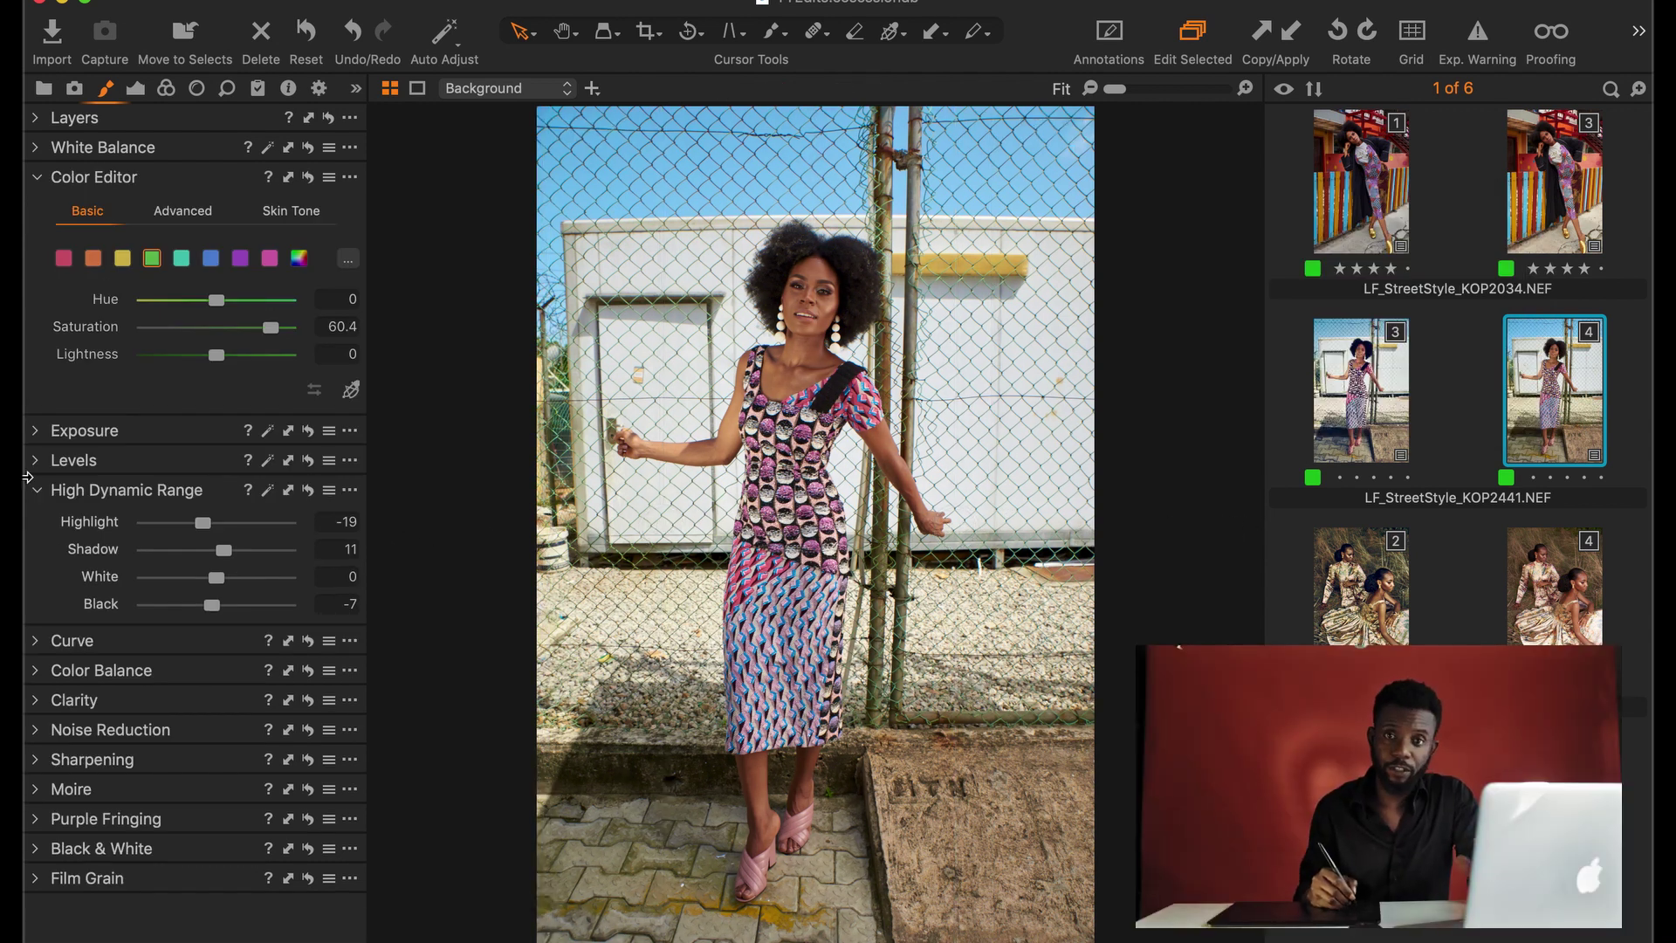
left_click(33, 643)
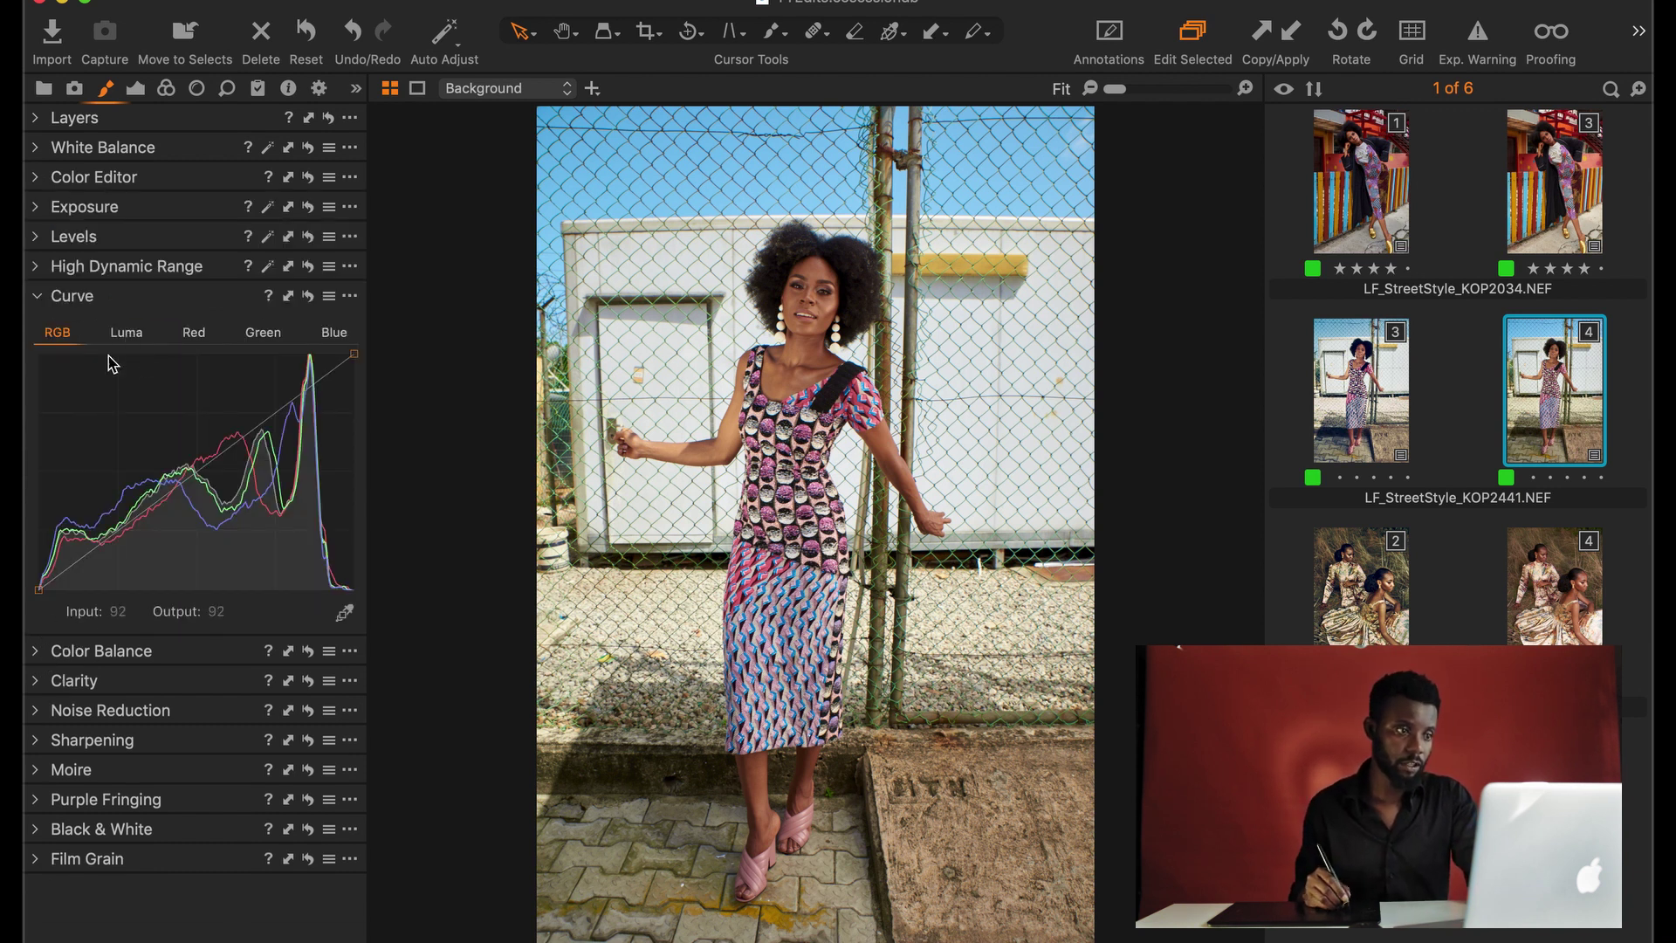
left_click(334, 332)
left_click_drag(38, 589, 27, 566)
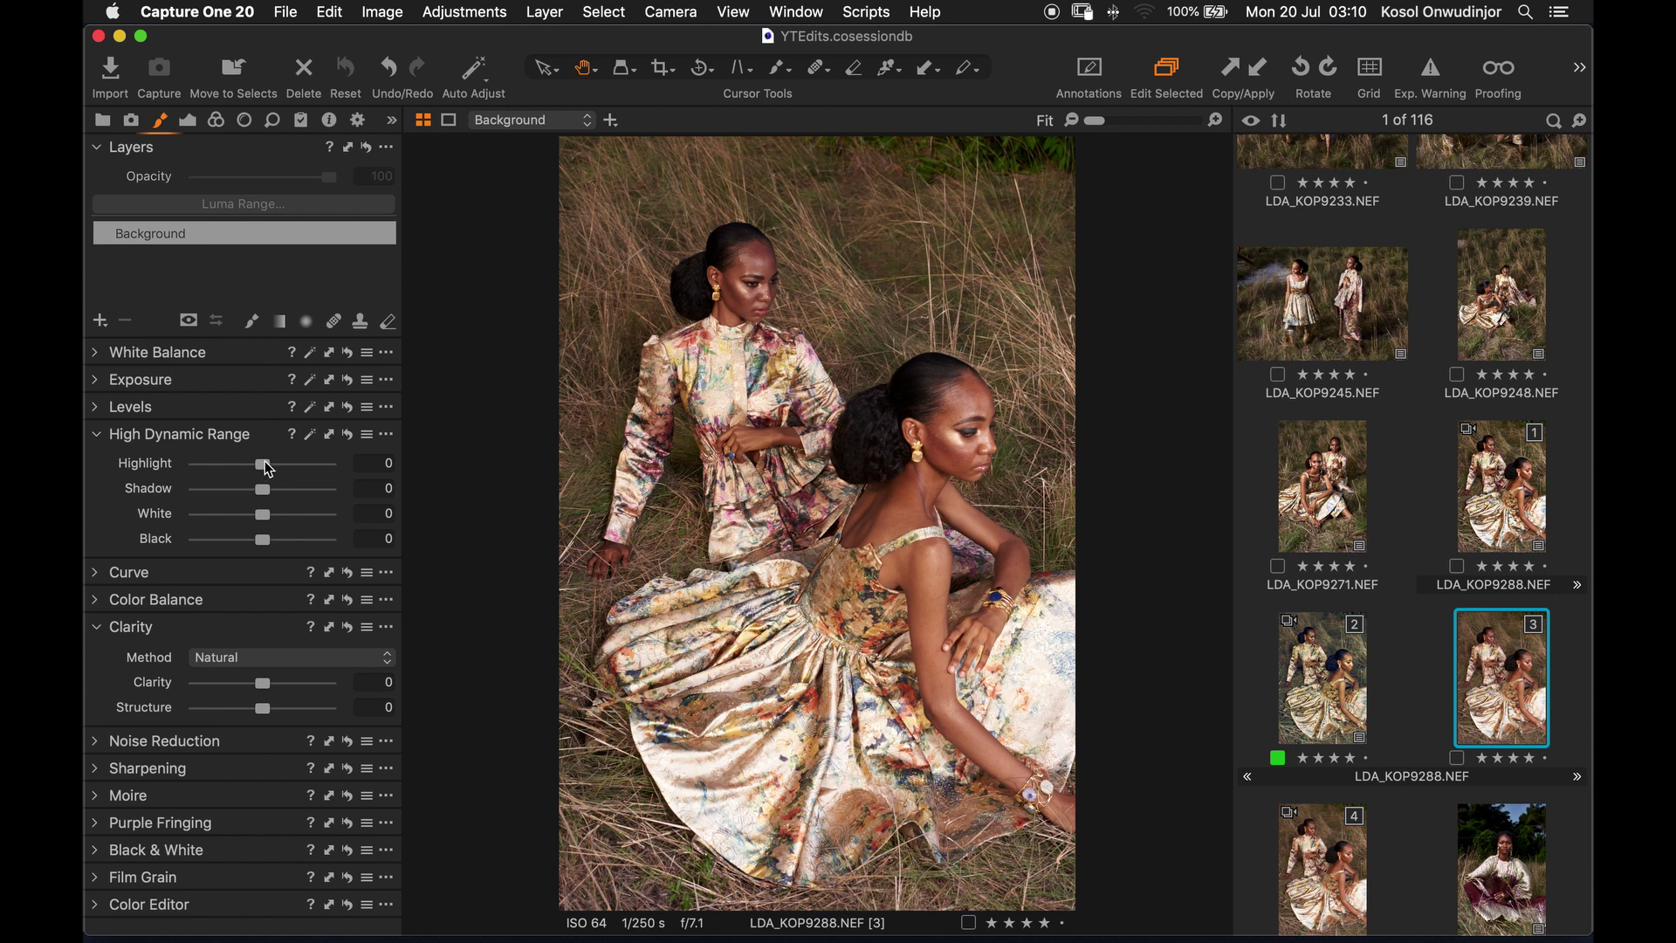
Step: Lower the High Dynamic Range highlight on variant 3 of LDA_KOP9288.NEF and set its white balance to 4820 K
left_click_drag(264, 465, 243, 473)
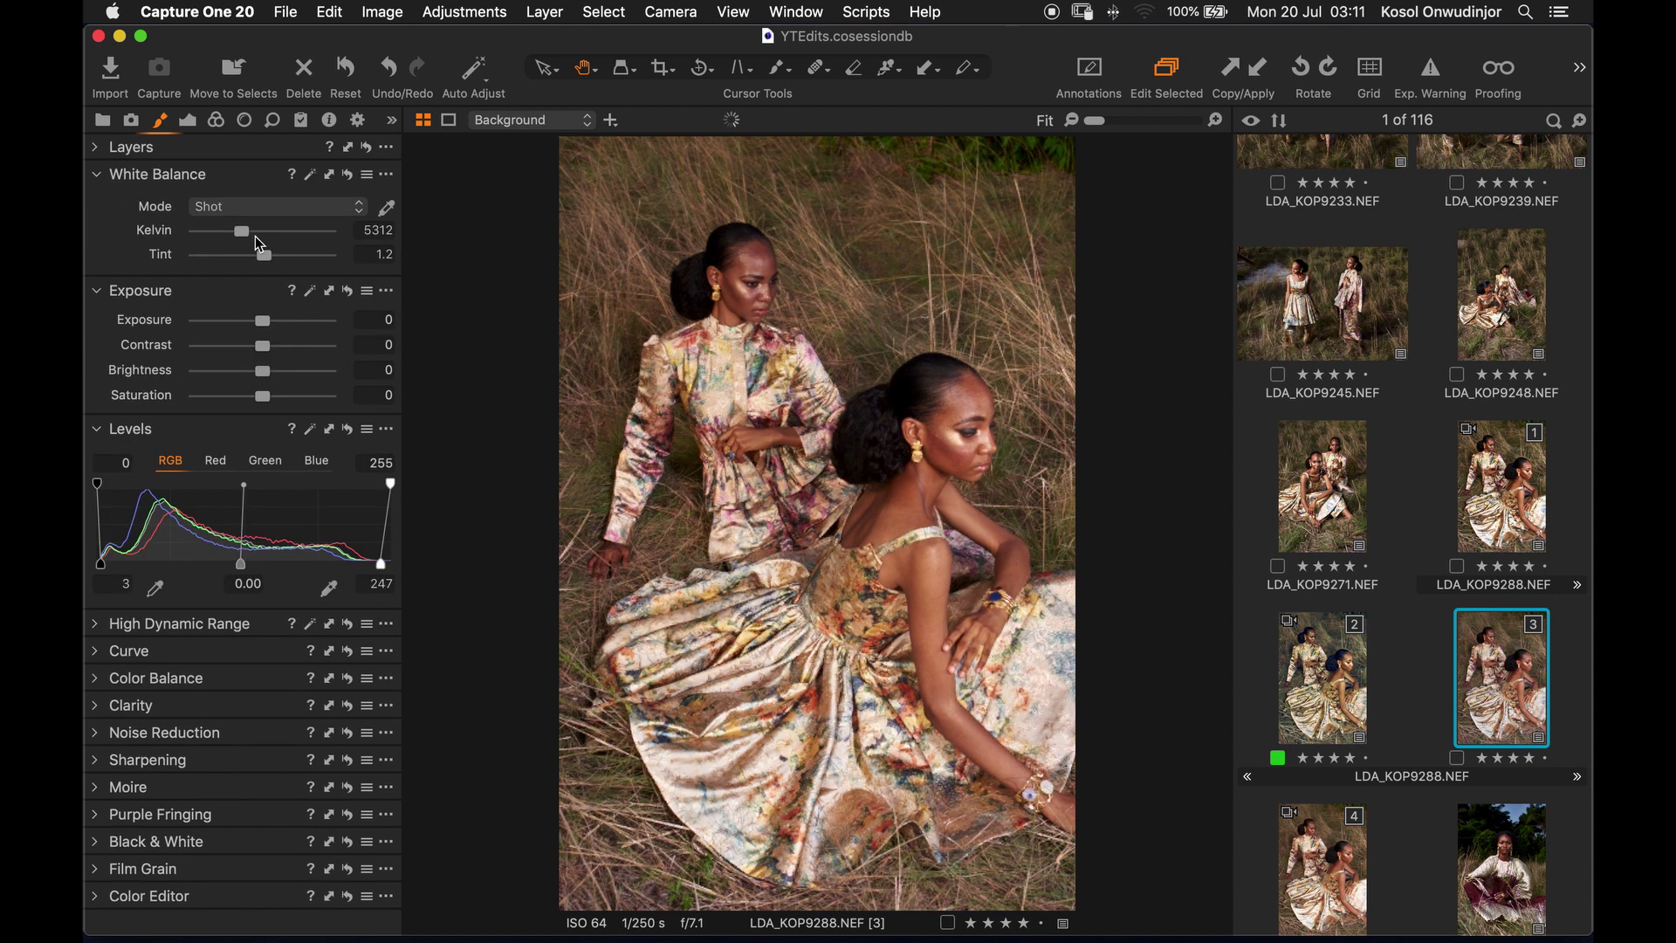
left_click_drag(246, 237, 243, 235)
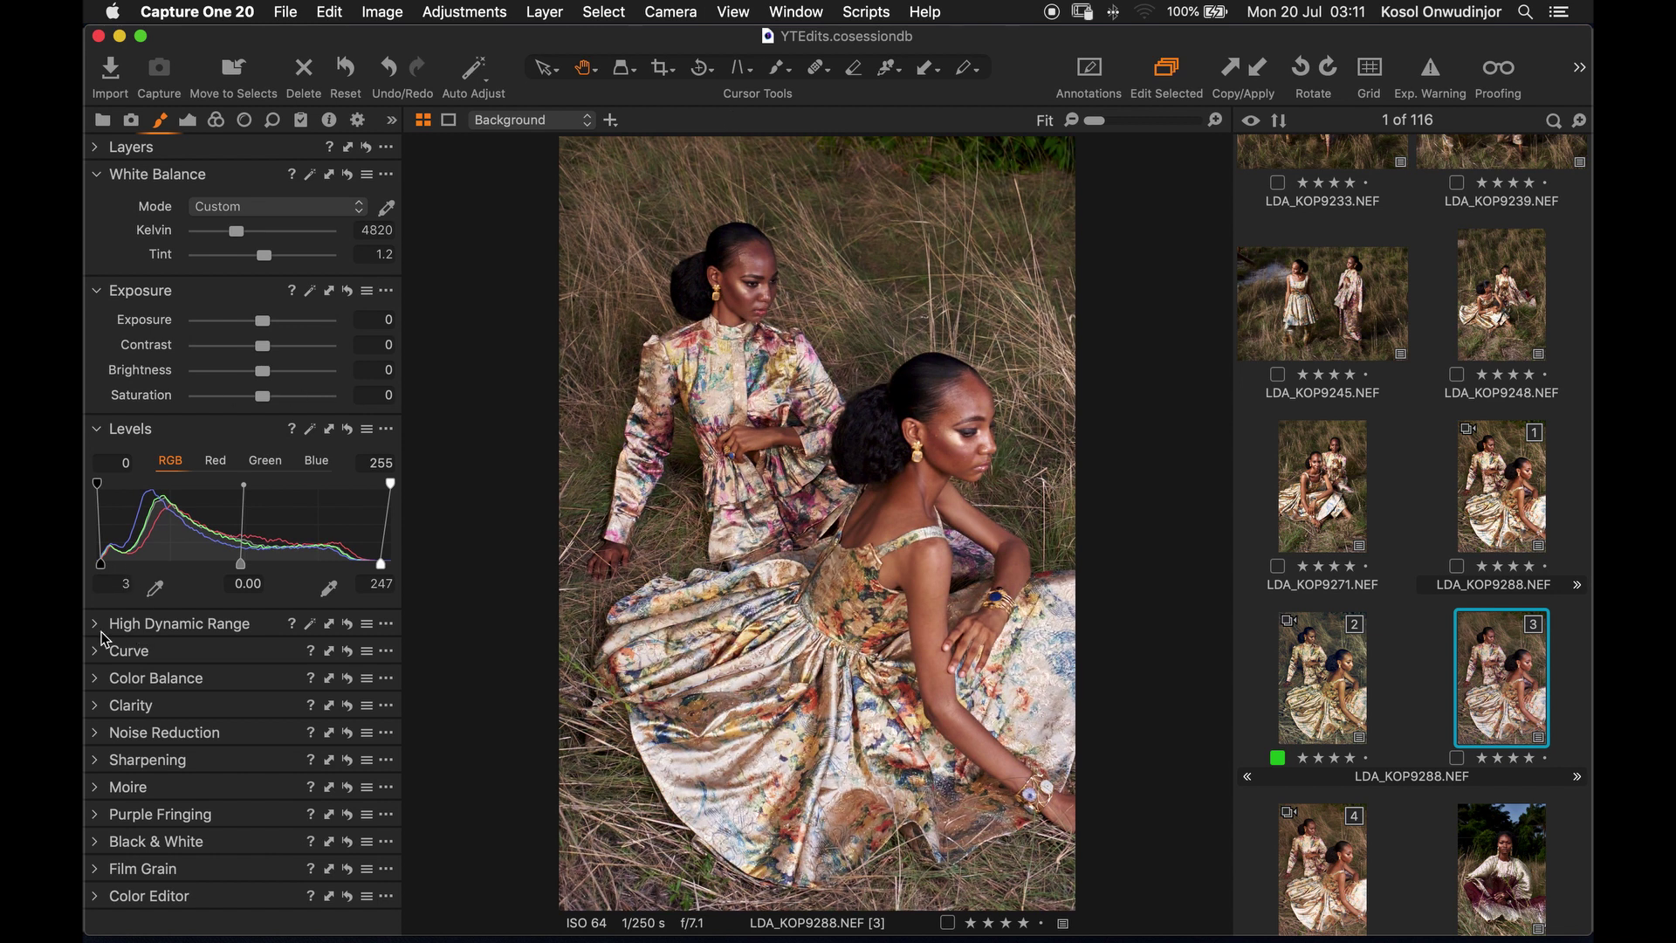
Step: Detach the Color Editor as a floating panel over the thumbnails and sample the models' skin in Skin Tone mode
left_click(386, 896)
left_click(487, 890)
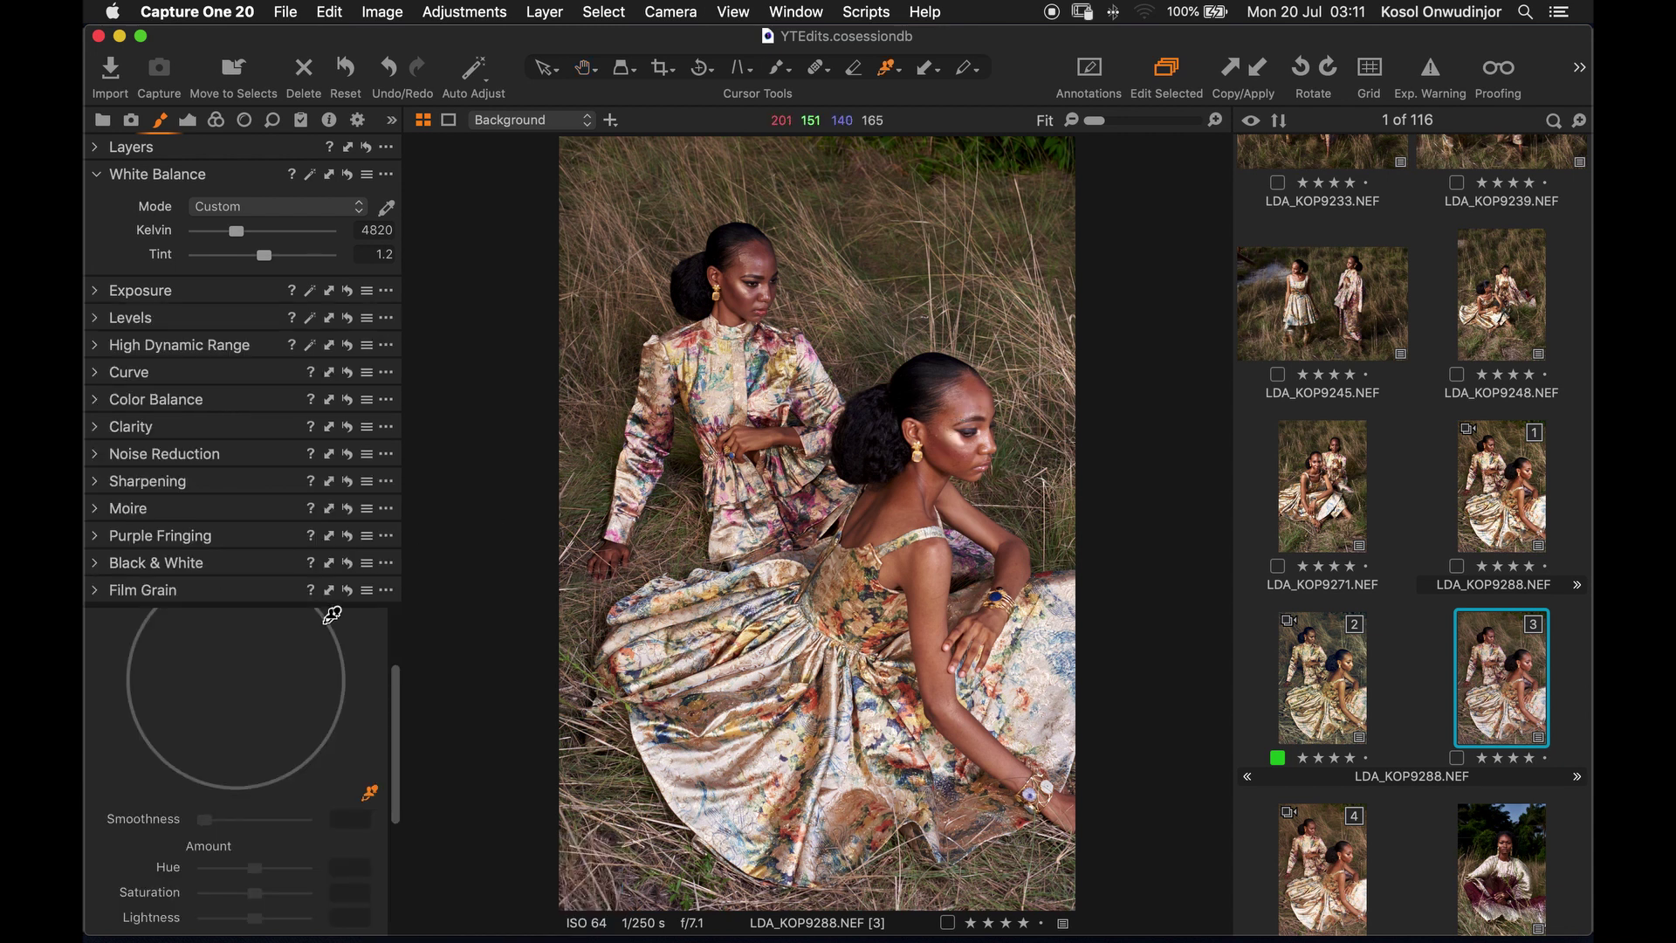
left_click_drag(329, 611, 1184, 309)
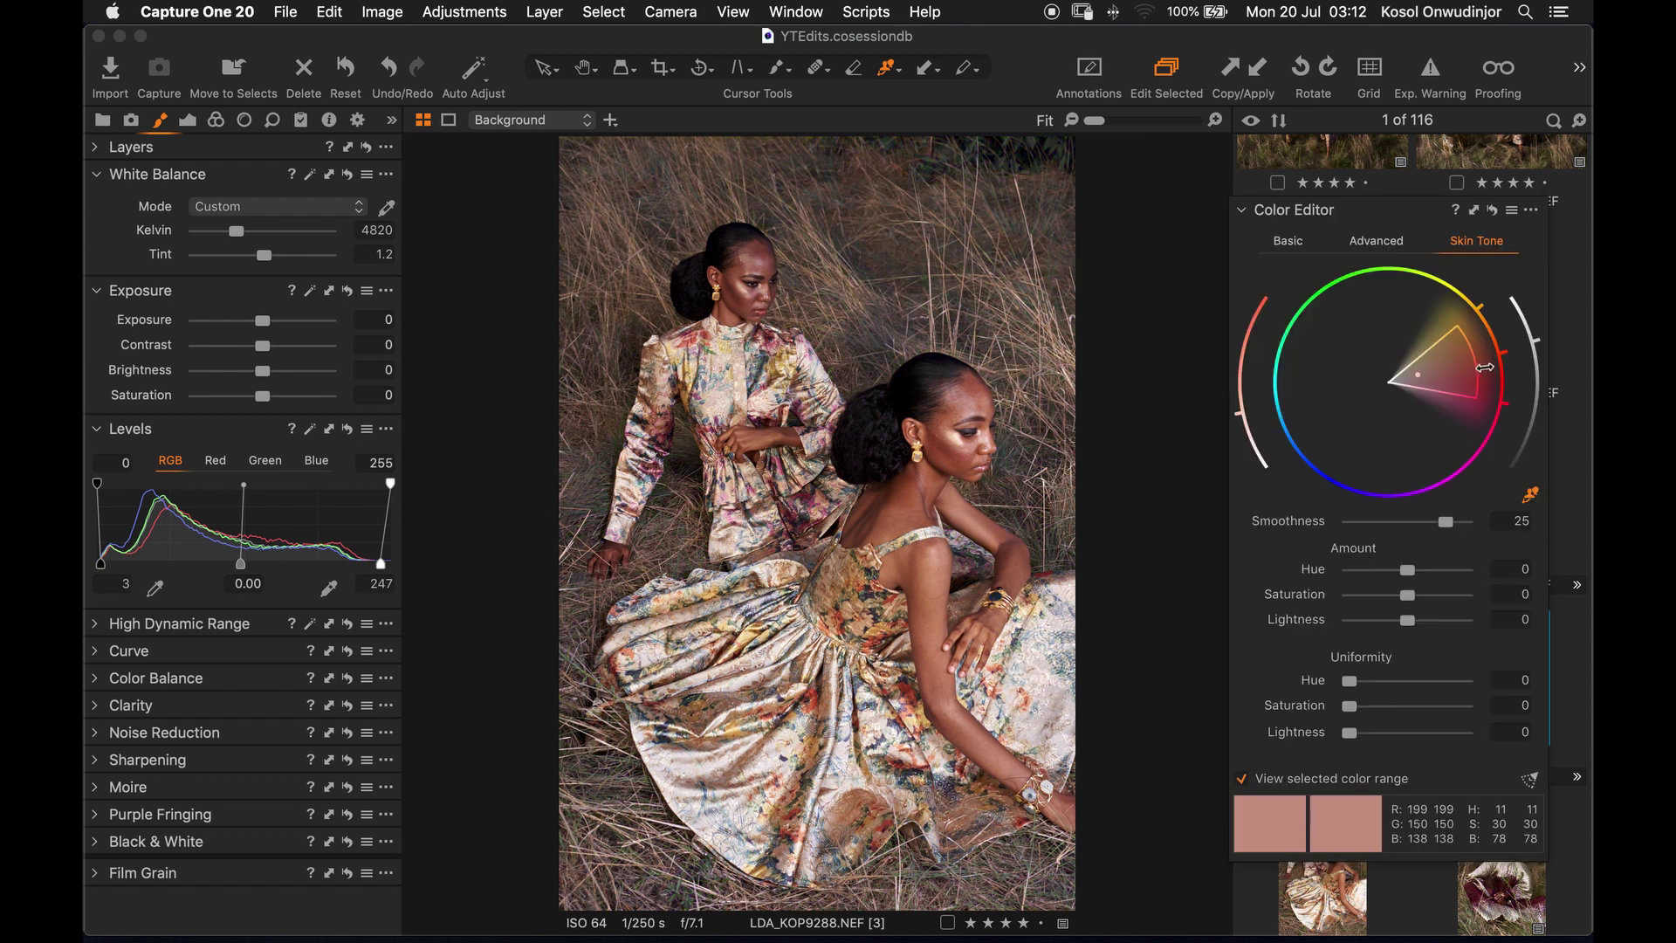
Step: Widen the sampled skin tone range and increase its hue amount, and dock the Color Editor below White Balance
left_click_drag(1473, 384, 1509, 371)
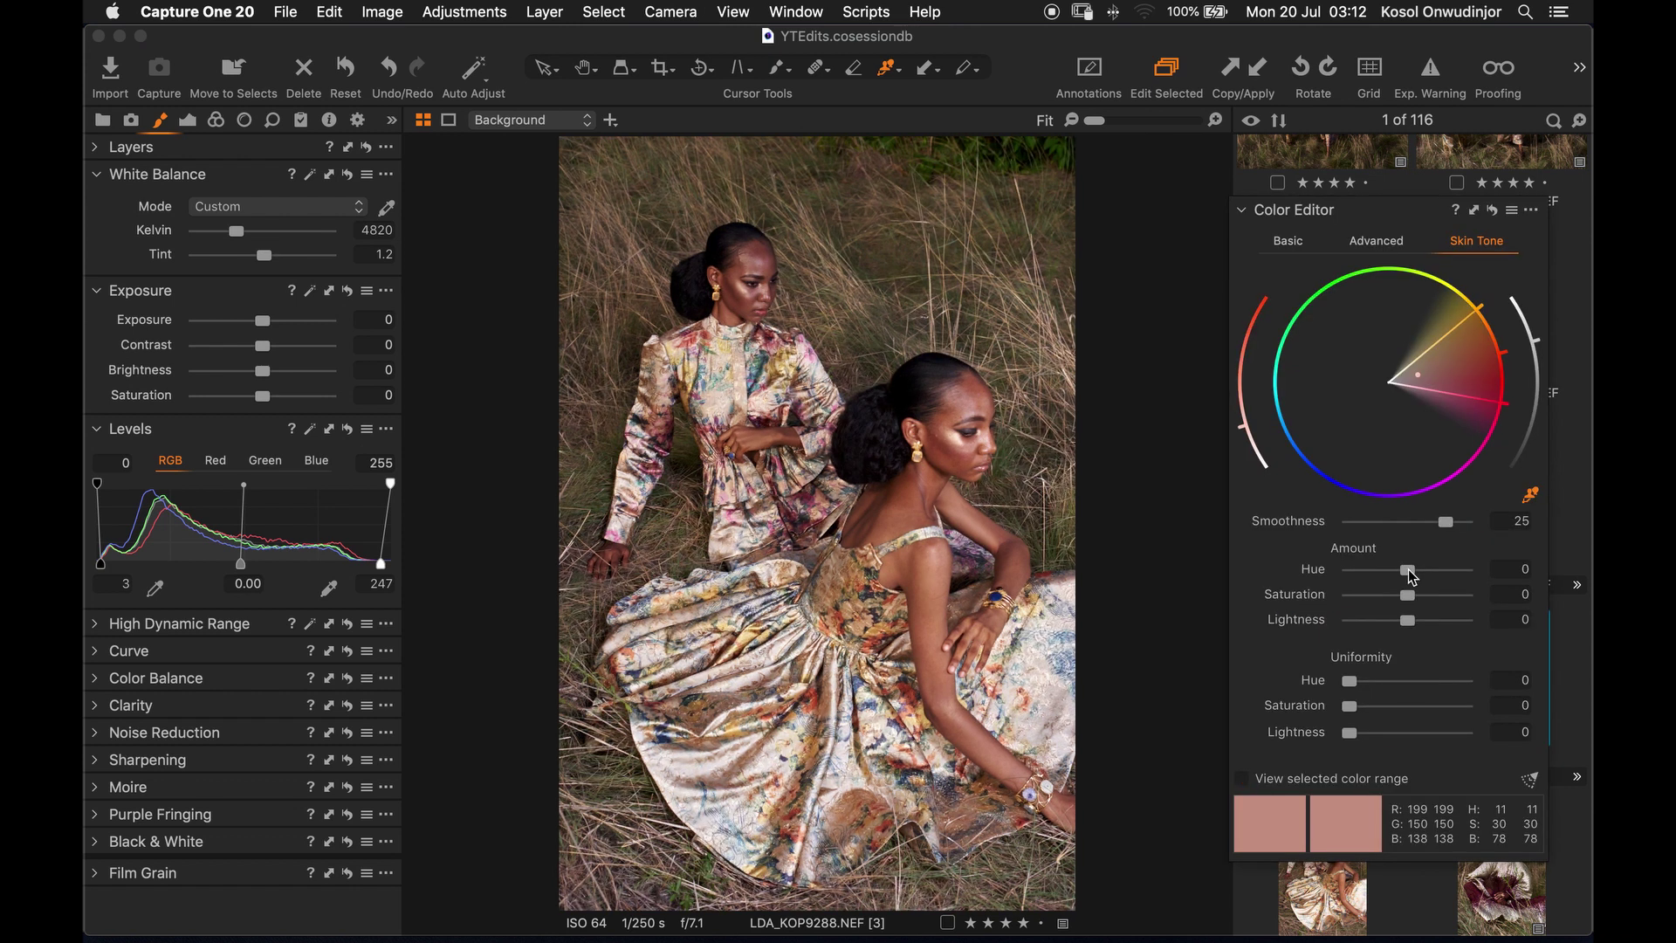
left_click_drag(1412, 574, 1461, 578)
left_click_drag(1290, 213, 262, 209)
left_click(149, 207)
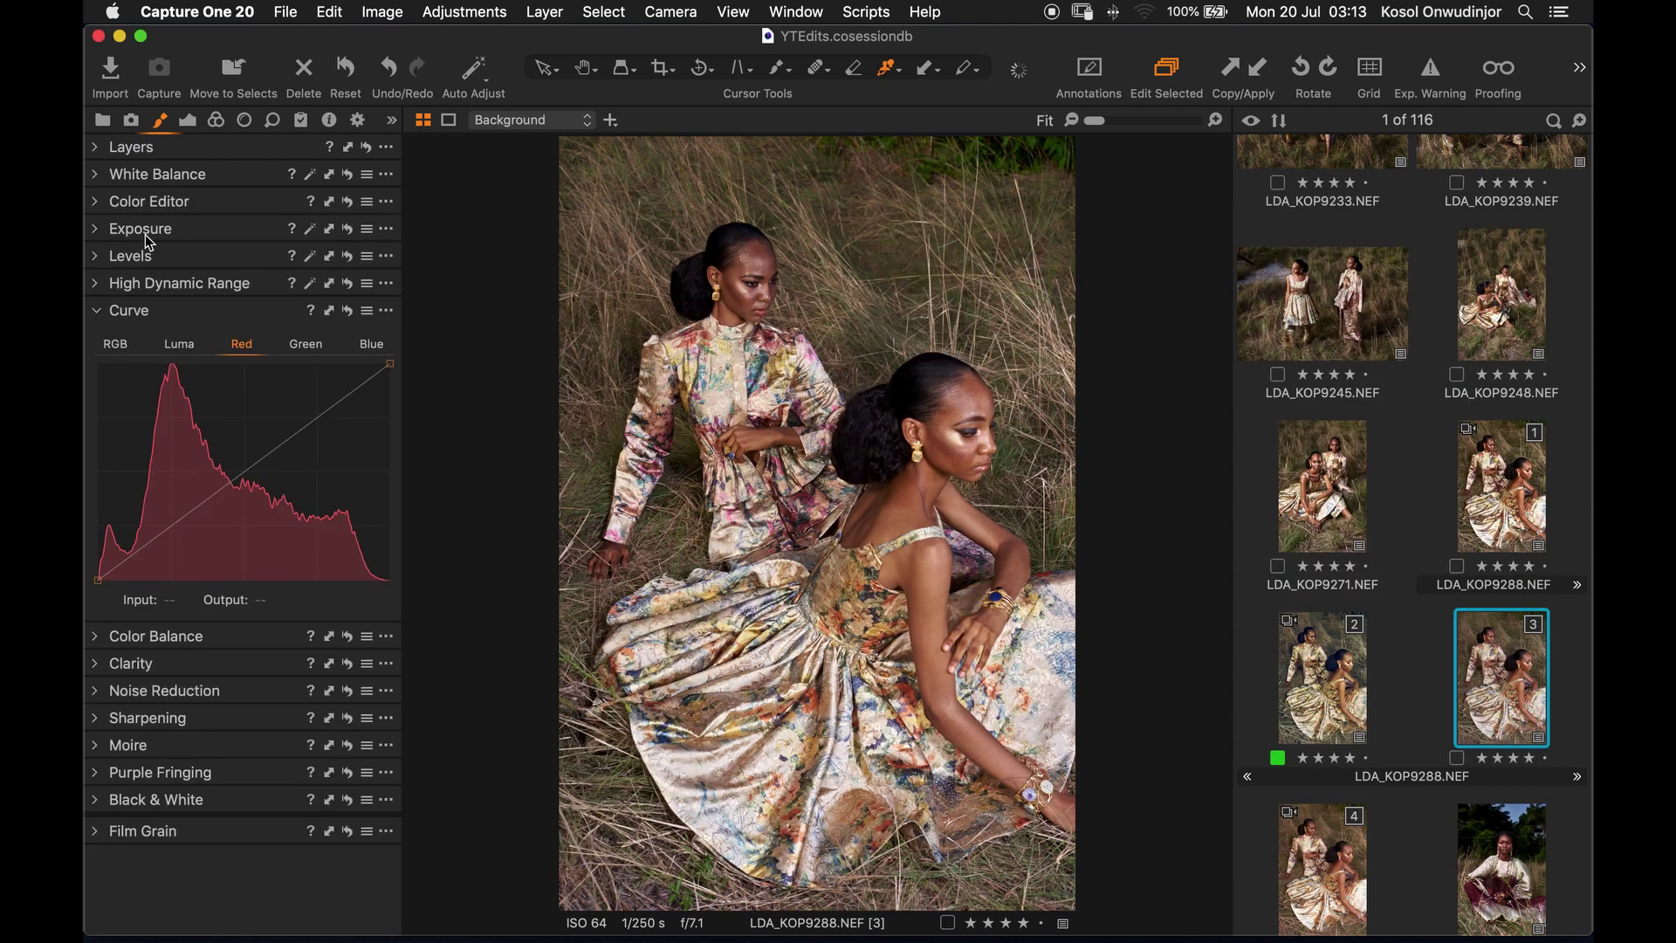
Step: Add an adjustment layer covering the whole photo and set its saturation to -53
left_click(97, 148)
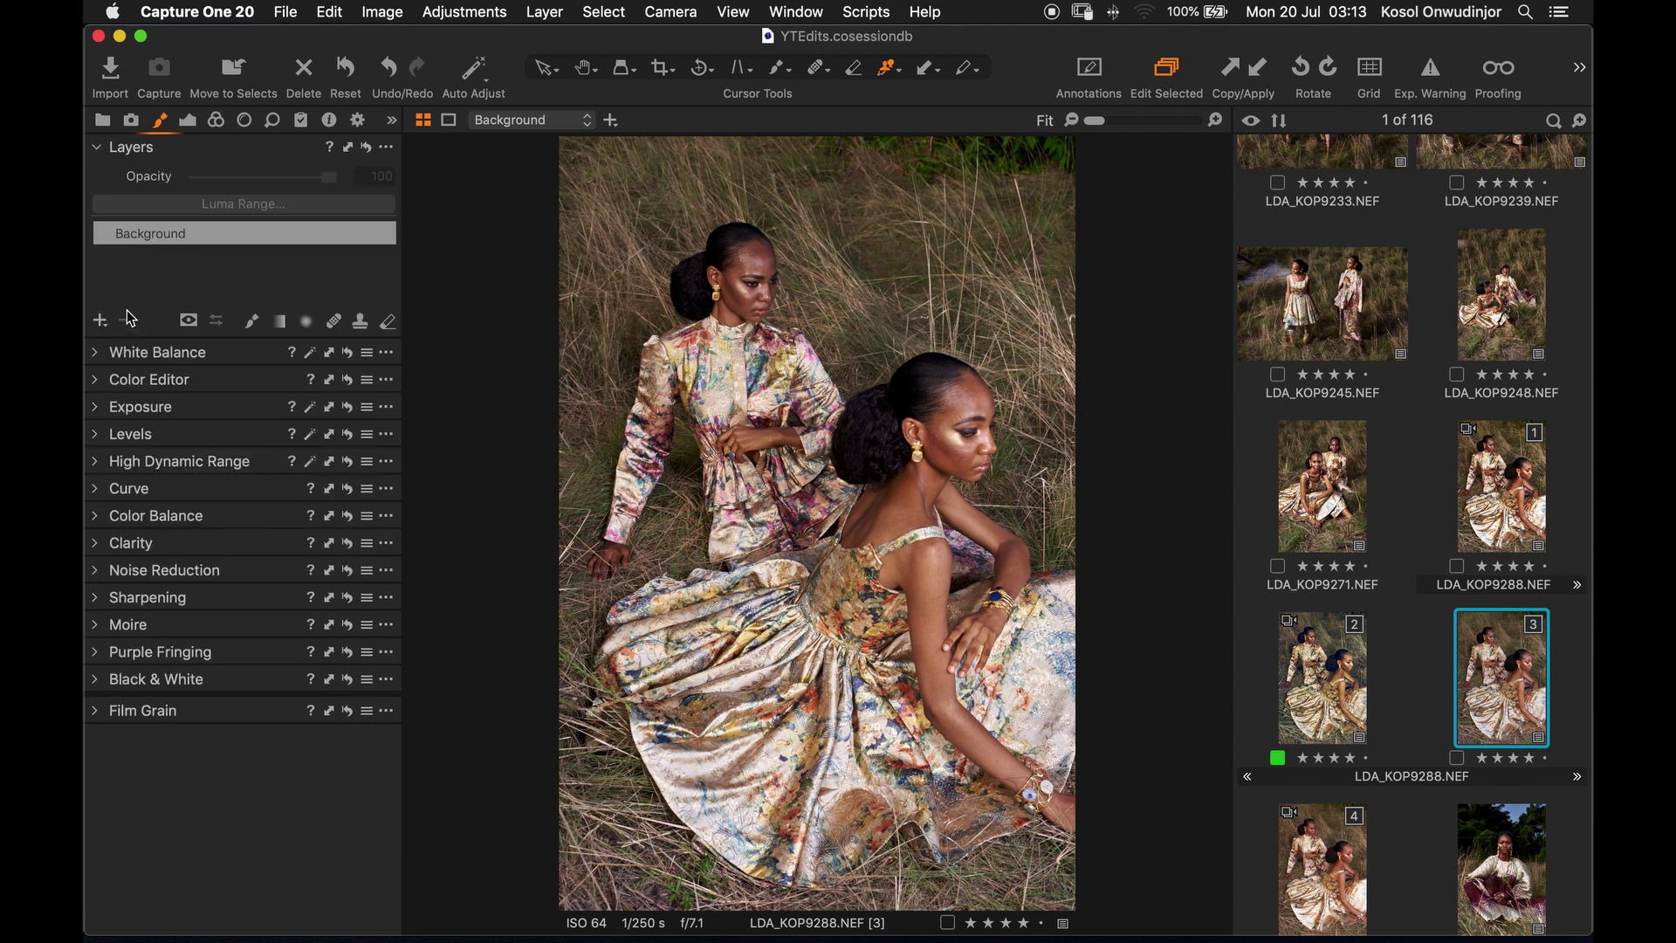
left_click(189, 323)
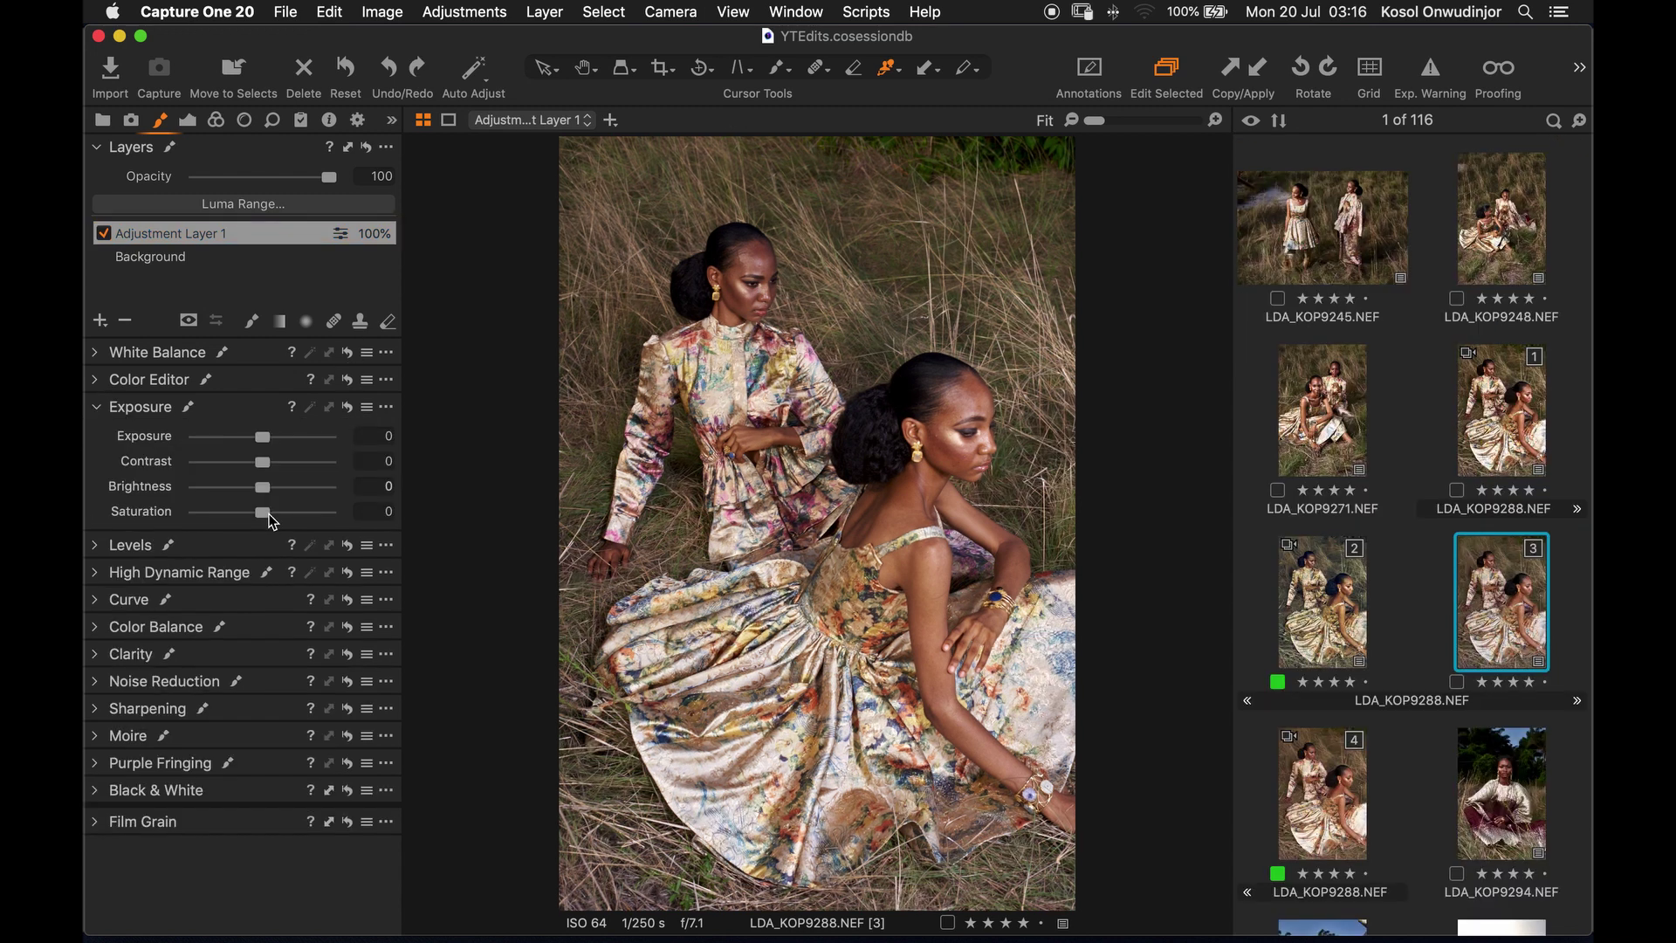
left_click_drag(263, 517, 235, 518)
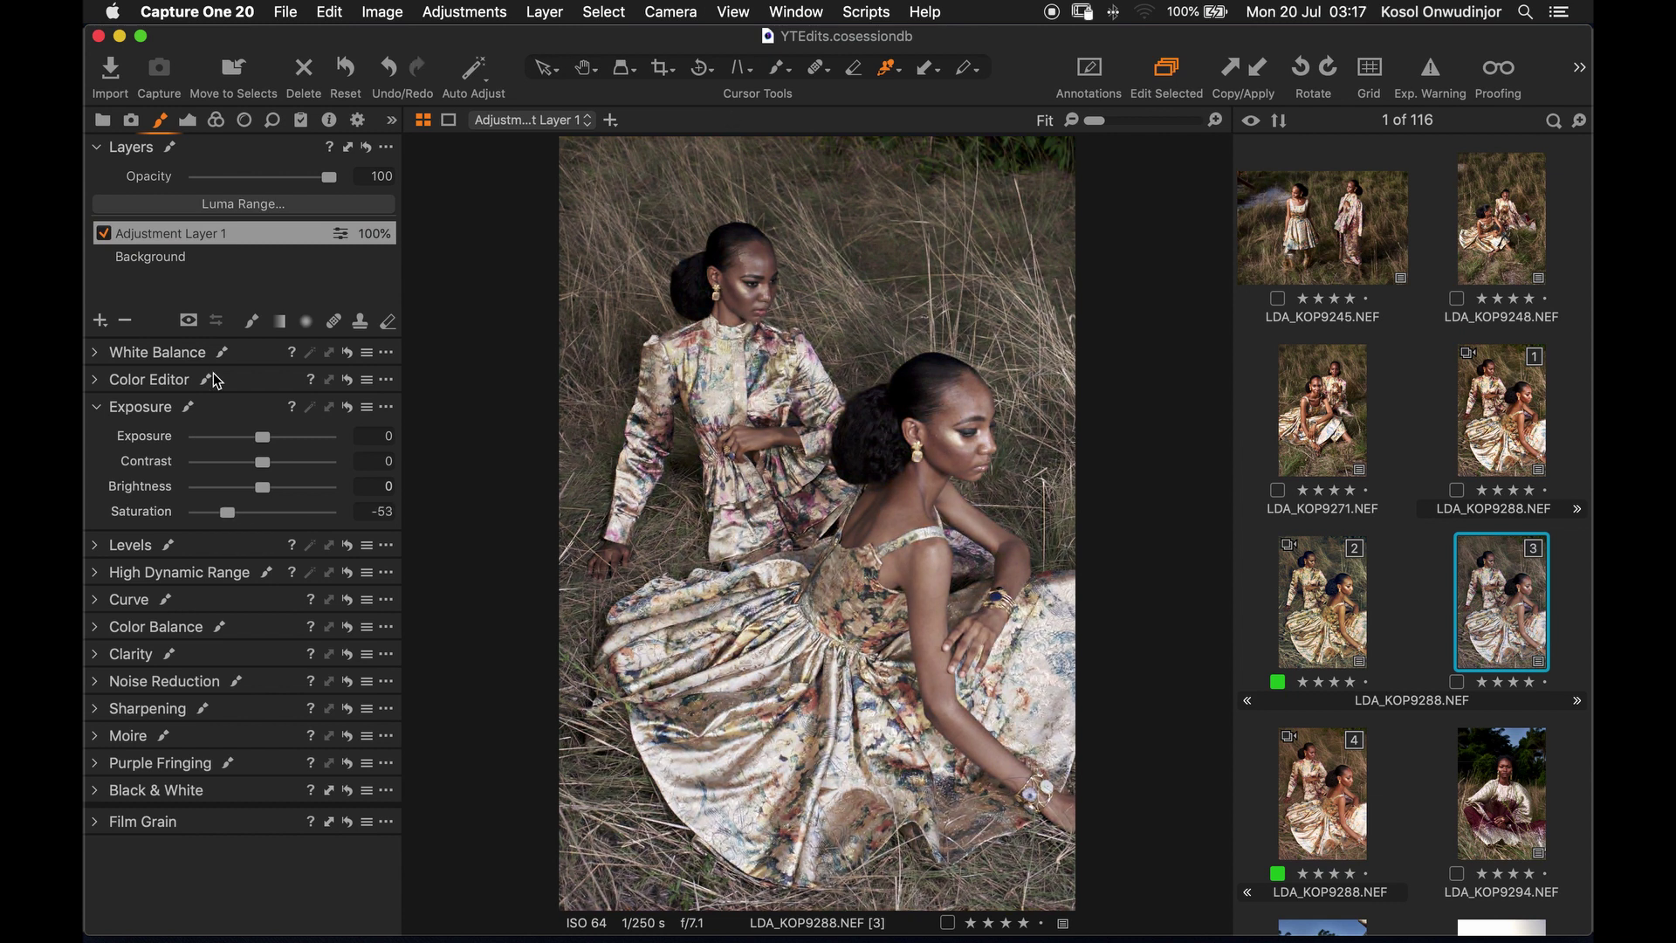
Step: Add points to the adjustment layer's red curve at input 55, output 62 and at input 193, output 194
left_click(99, 602)
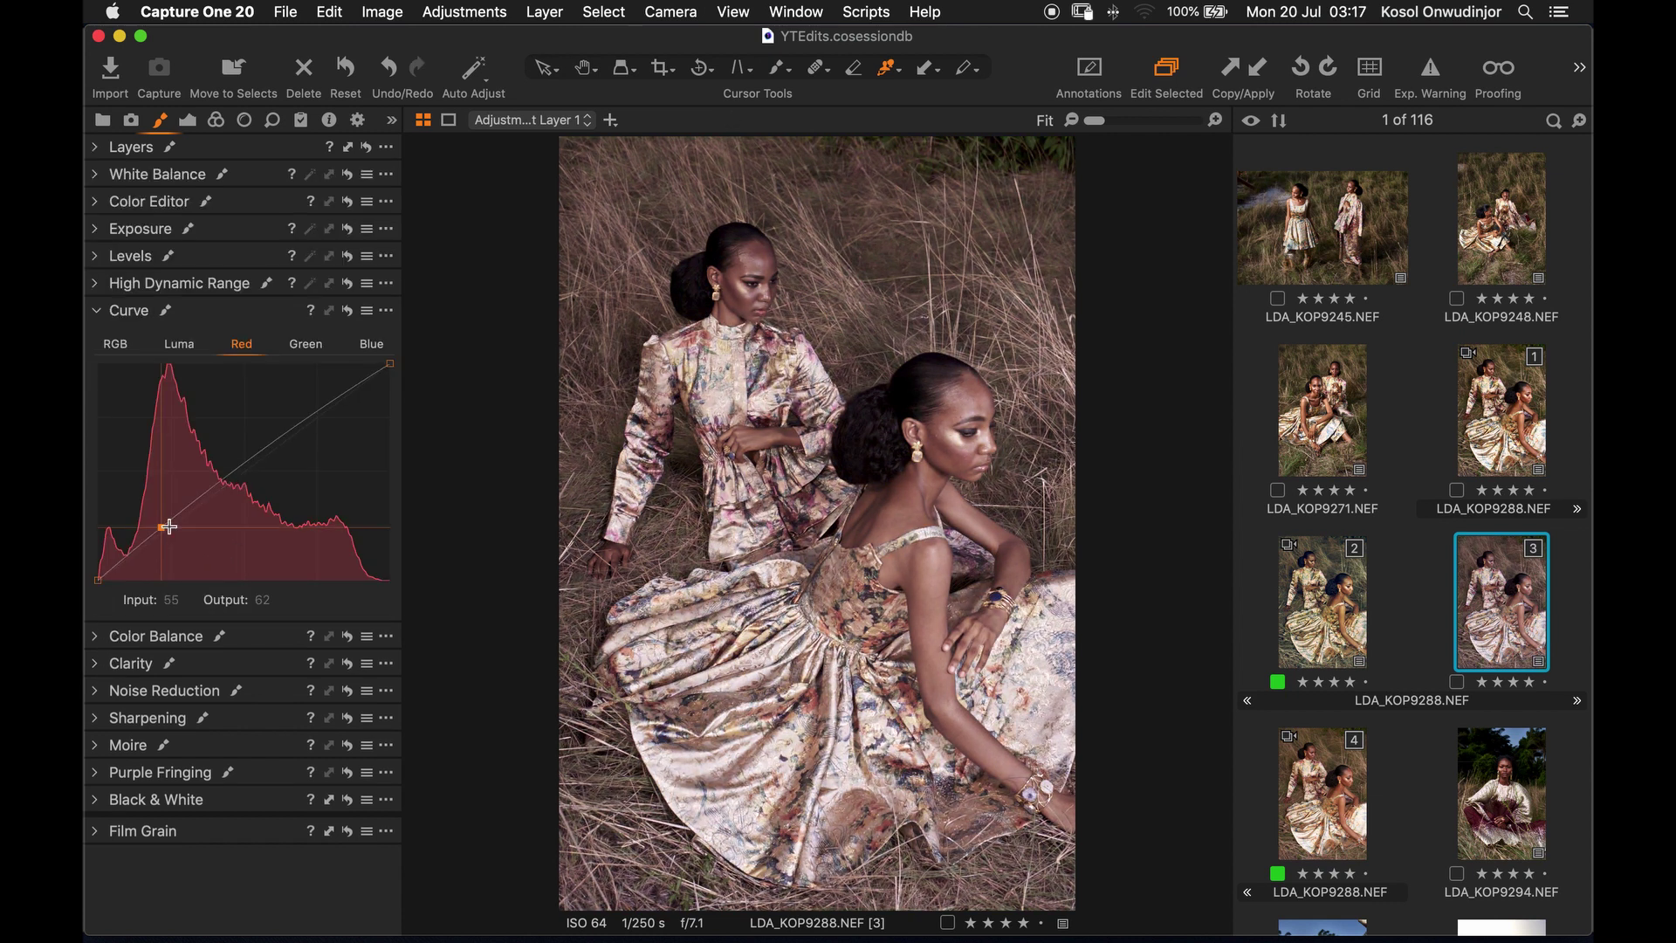
left_click(319, 418)
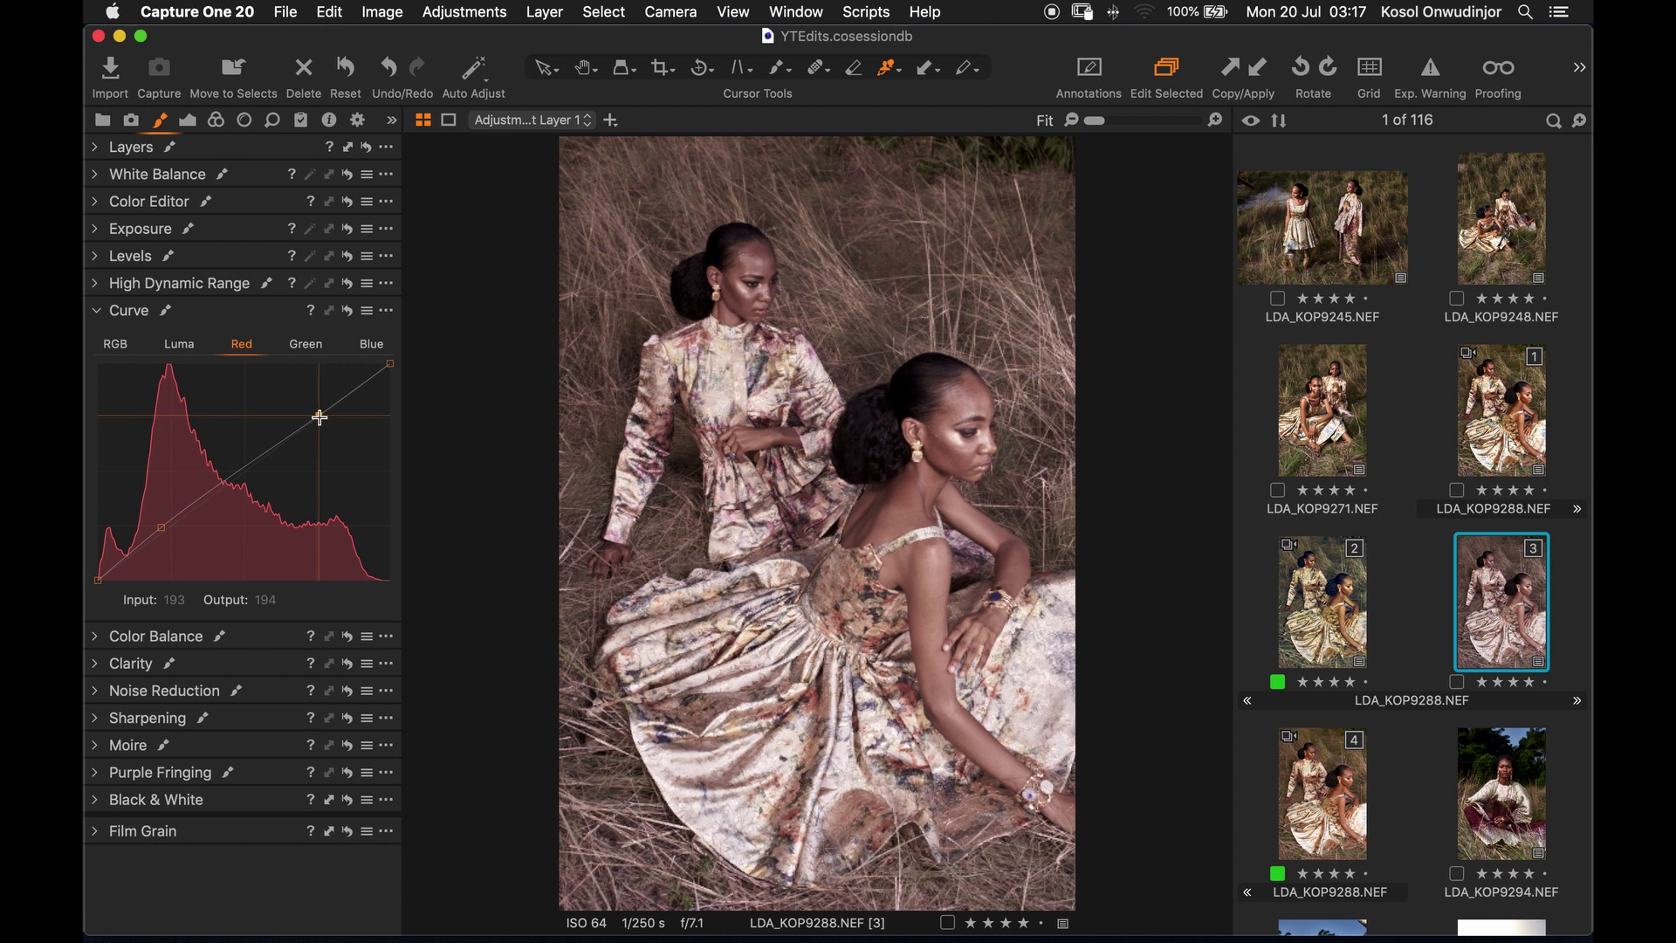
Step: Add points to the adjustment layer's blue curve at input 66, output 59 and at input 191, output 190
left_click(372, 344)
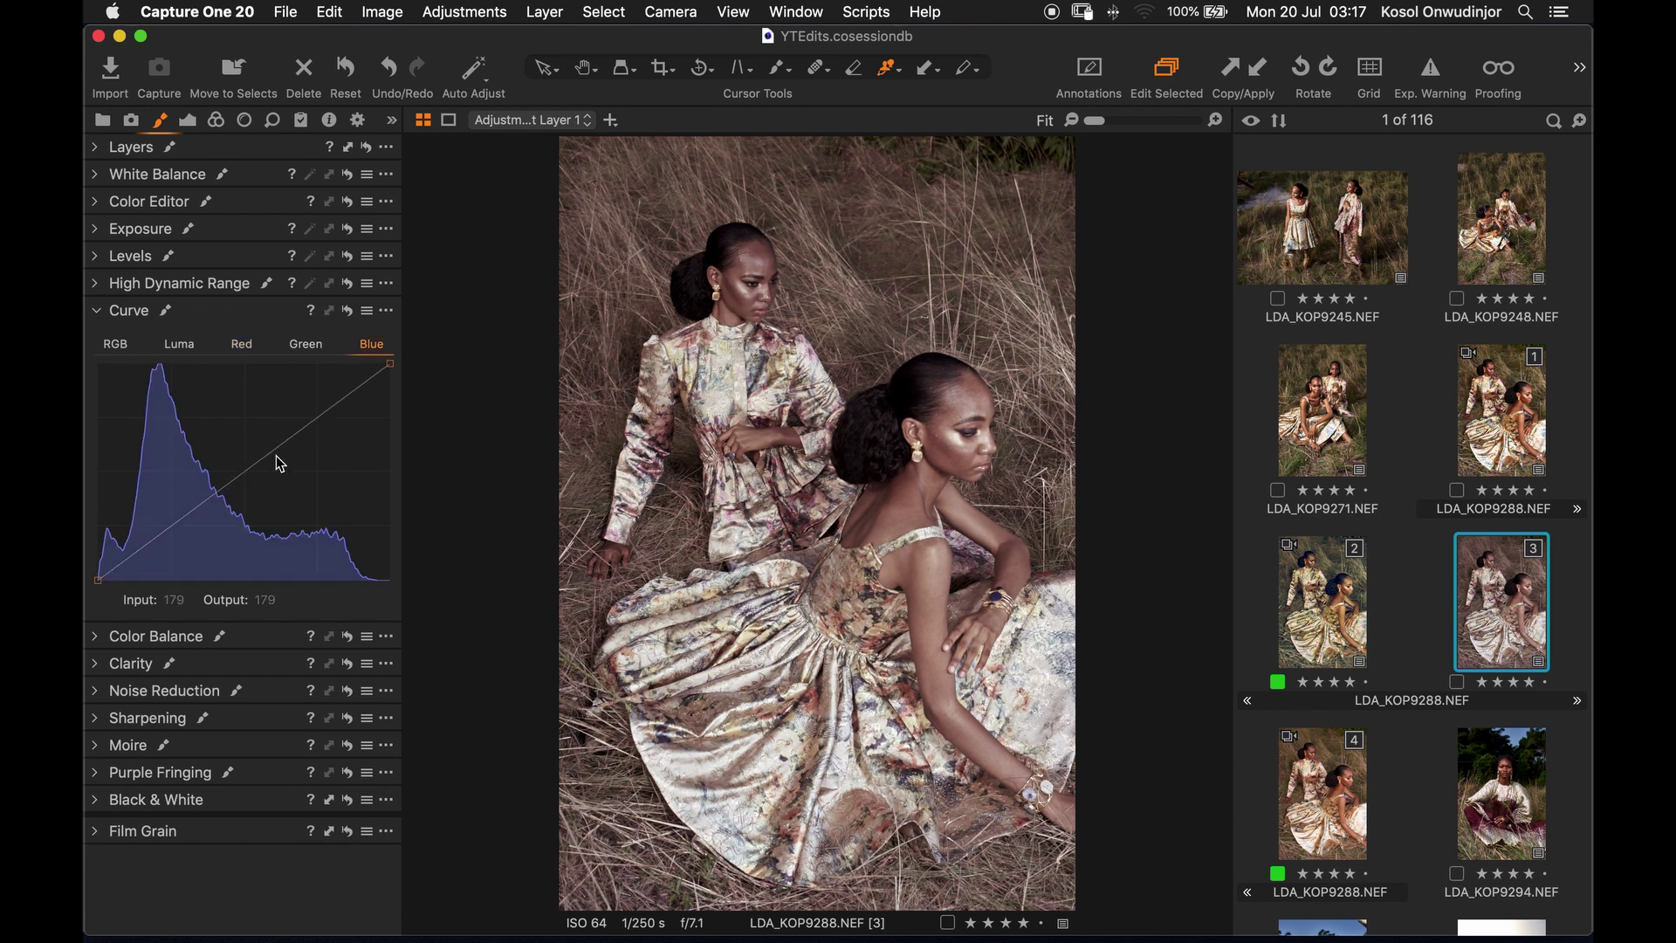
left_click(170, 529)
left_click_drag(169, 529, 173, 531)
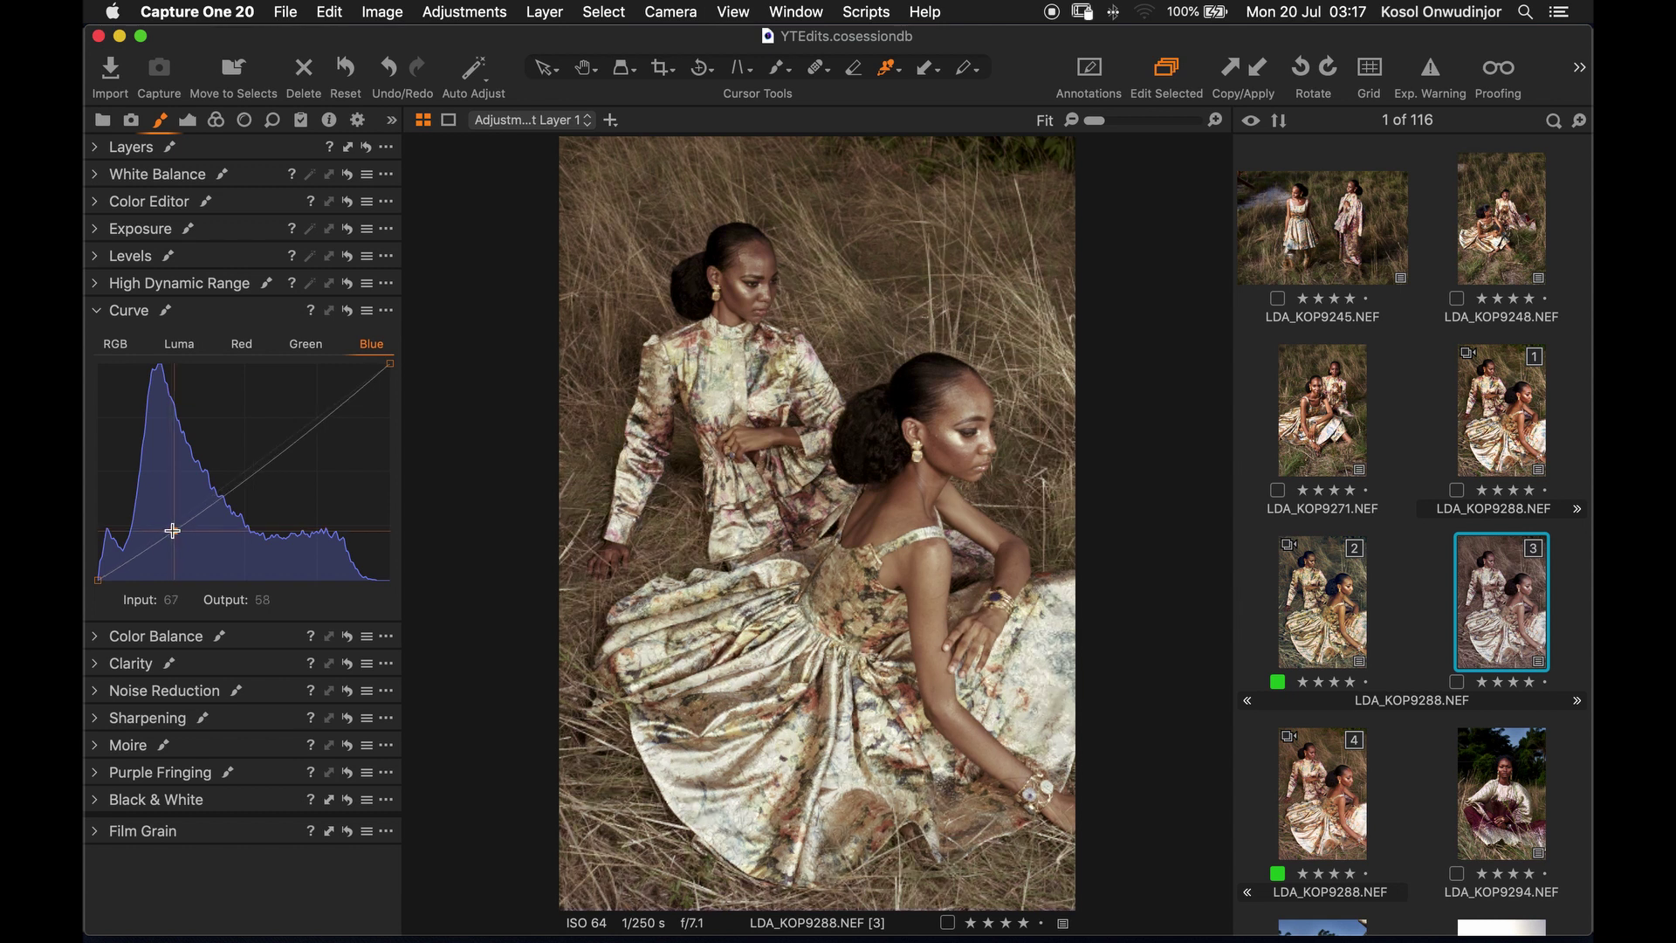
left_click_drag(172, 530, 173, 531)
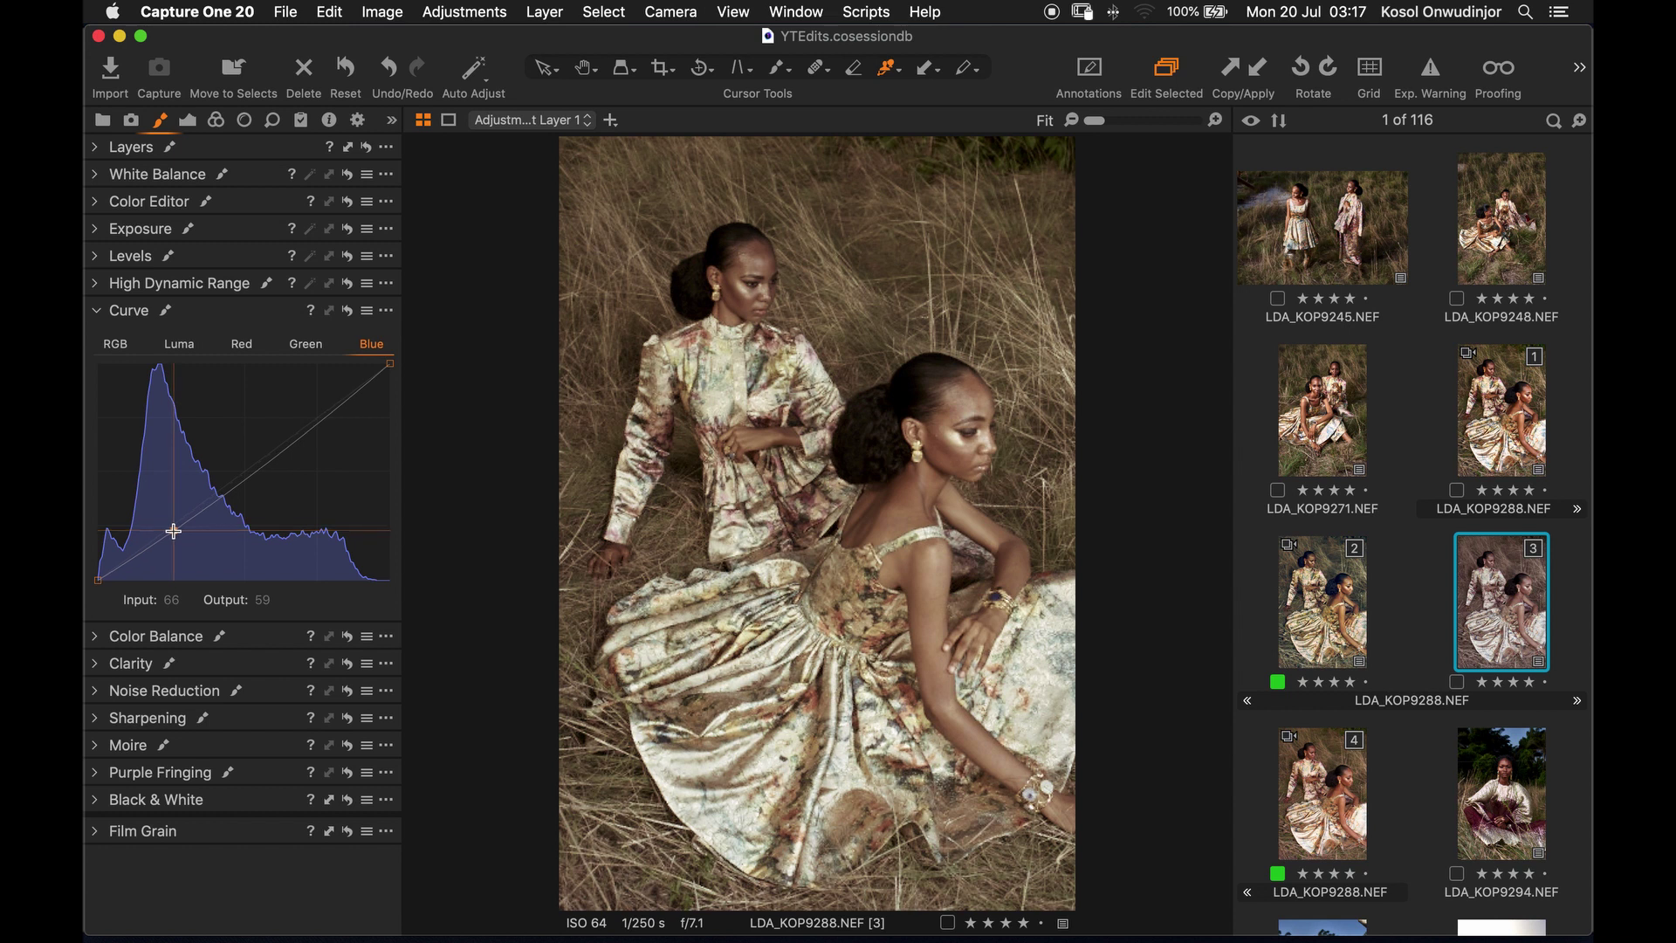
left_click(317, 421)
left_click_drag(317, 422, 316, 420)
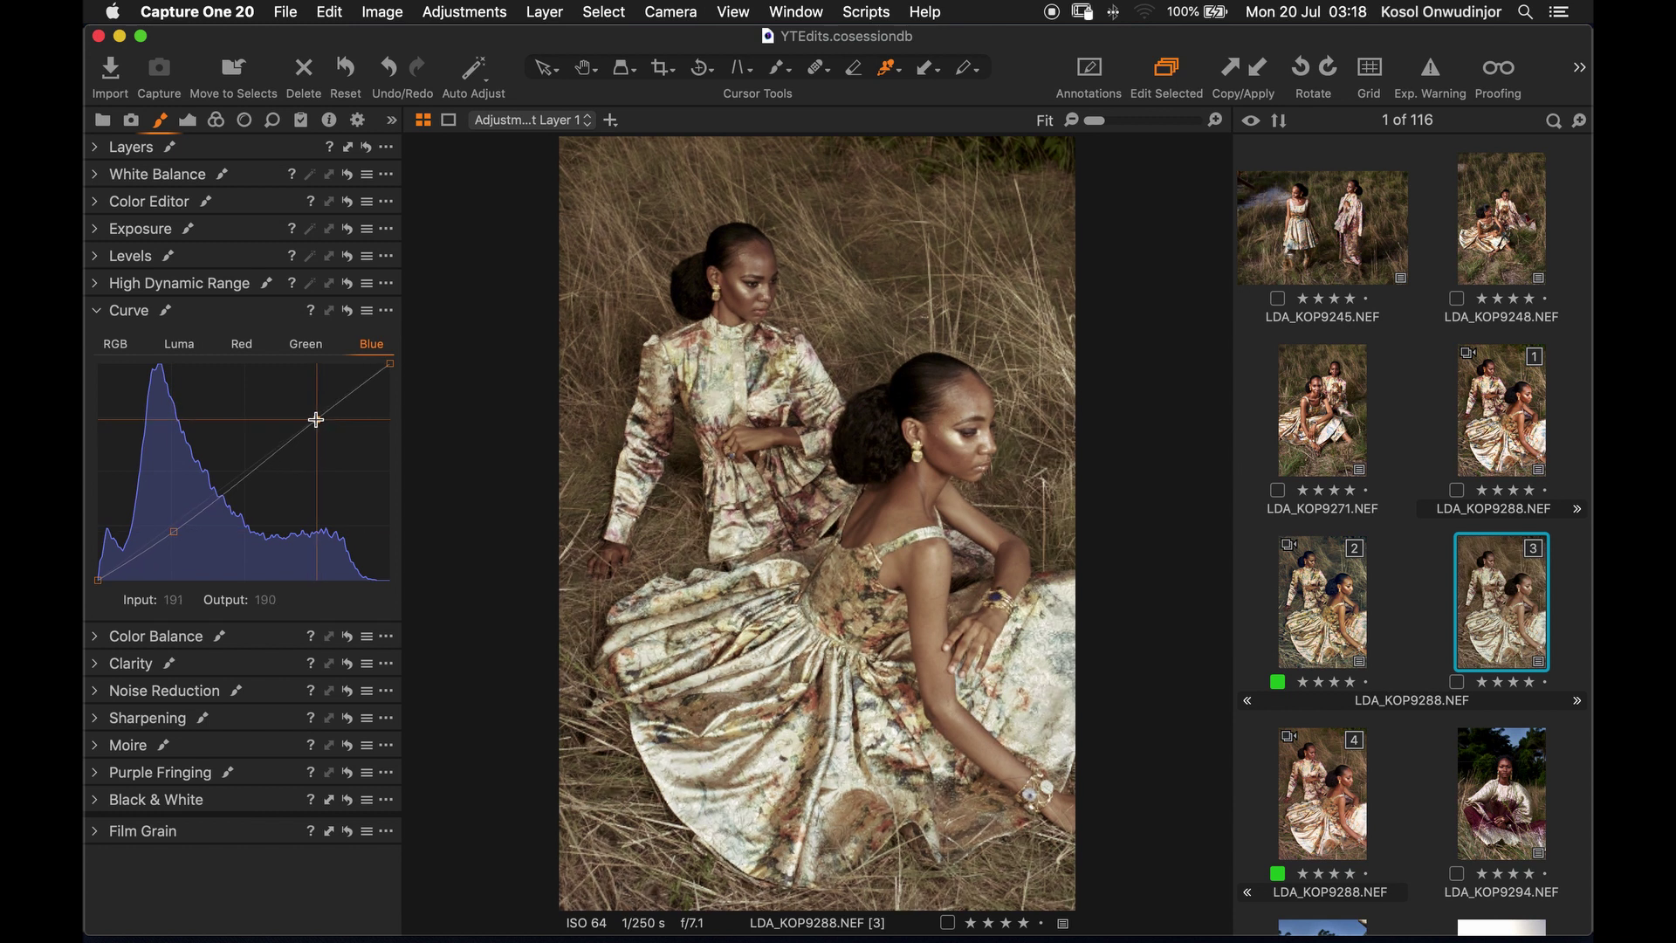
Step: Set the adjustment layer's High Dynamic Range highlight to -59 and black to 34
left_click(179, 283)
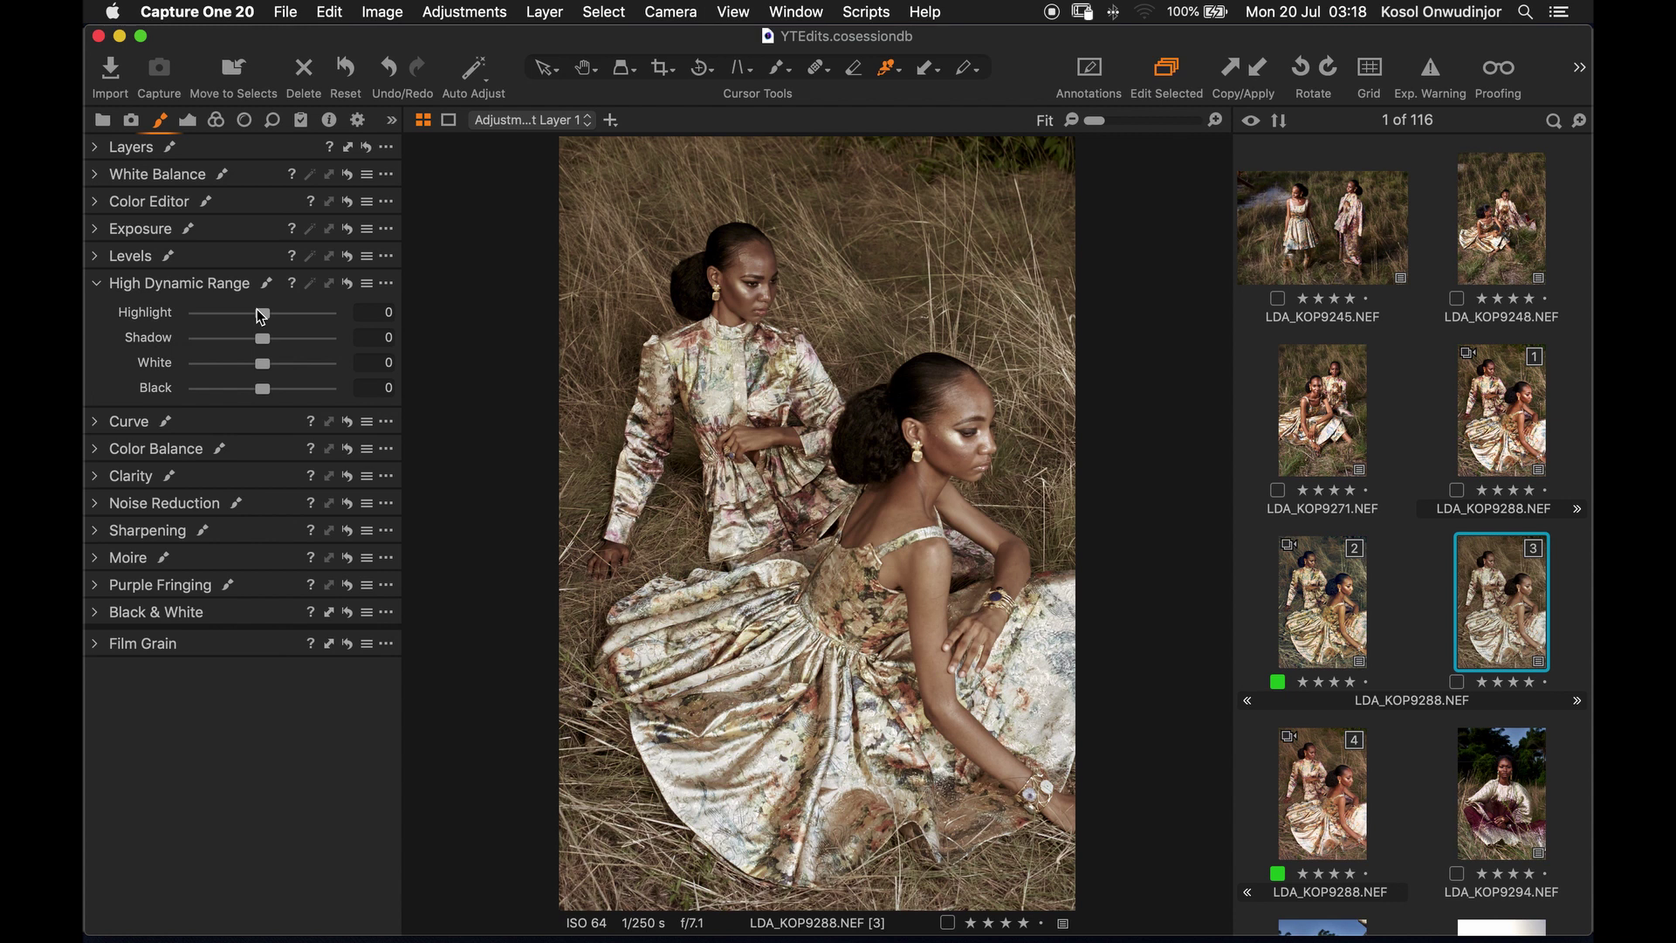
left_click_drag(260, 316, 223, 323)
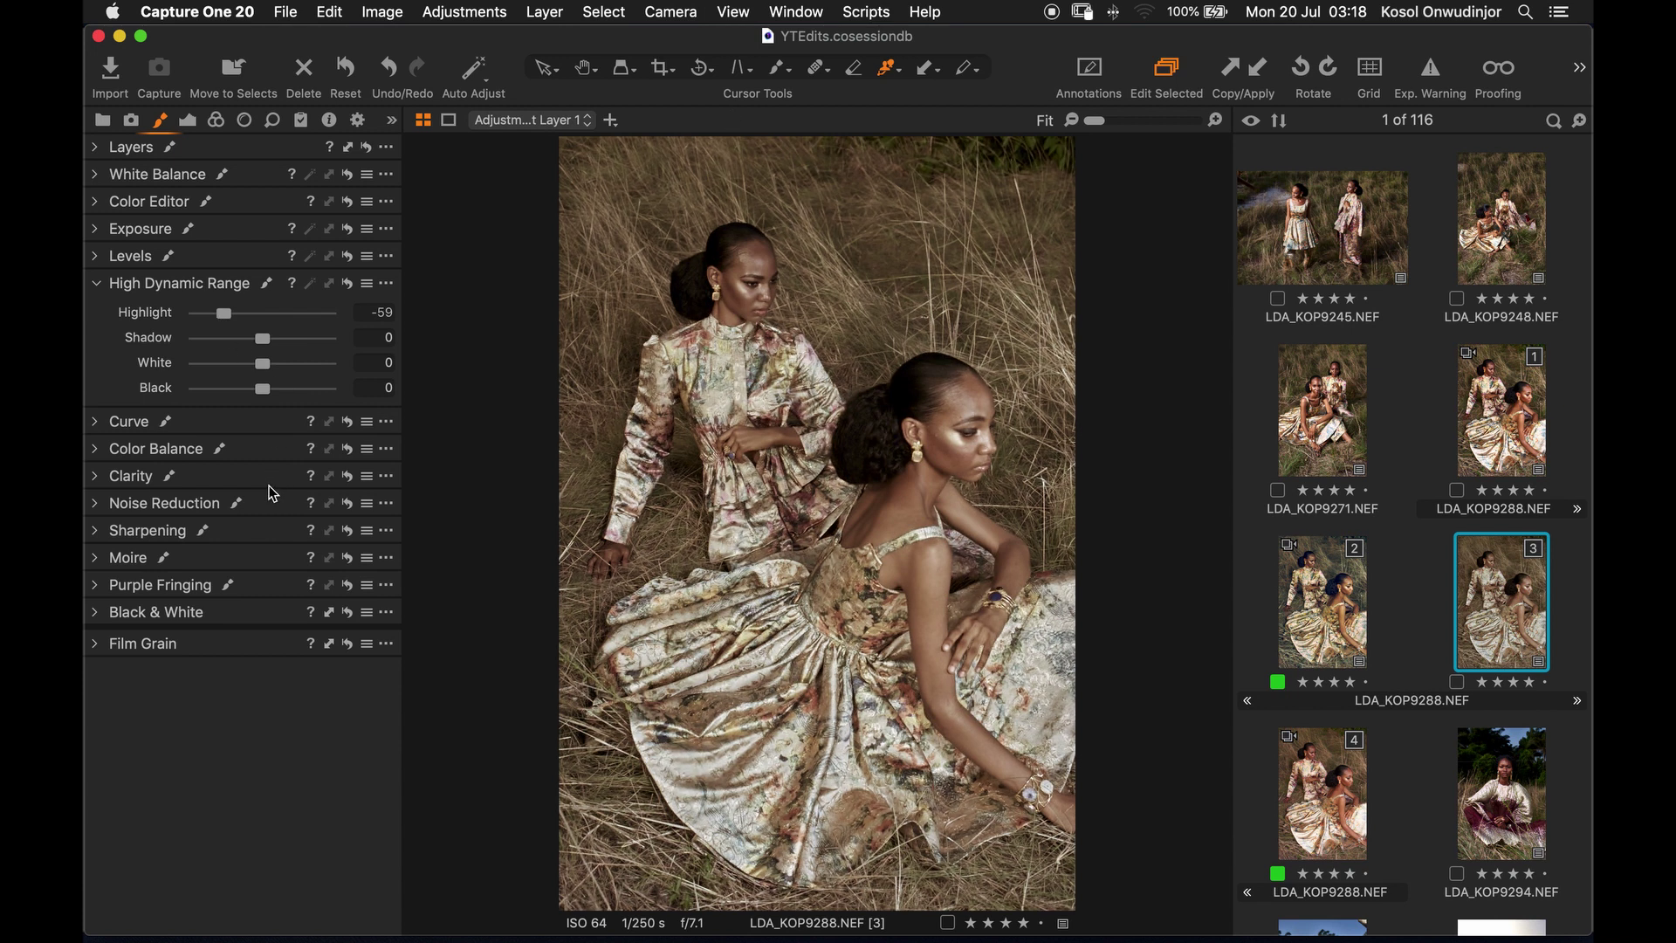
left_click_drag(268, 395, 291, 399)
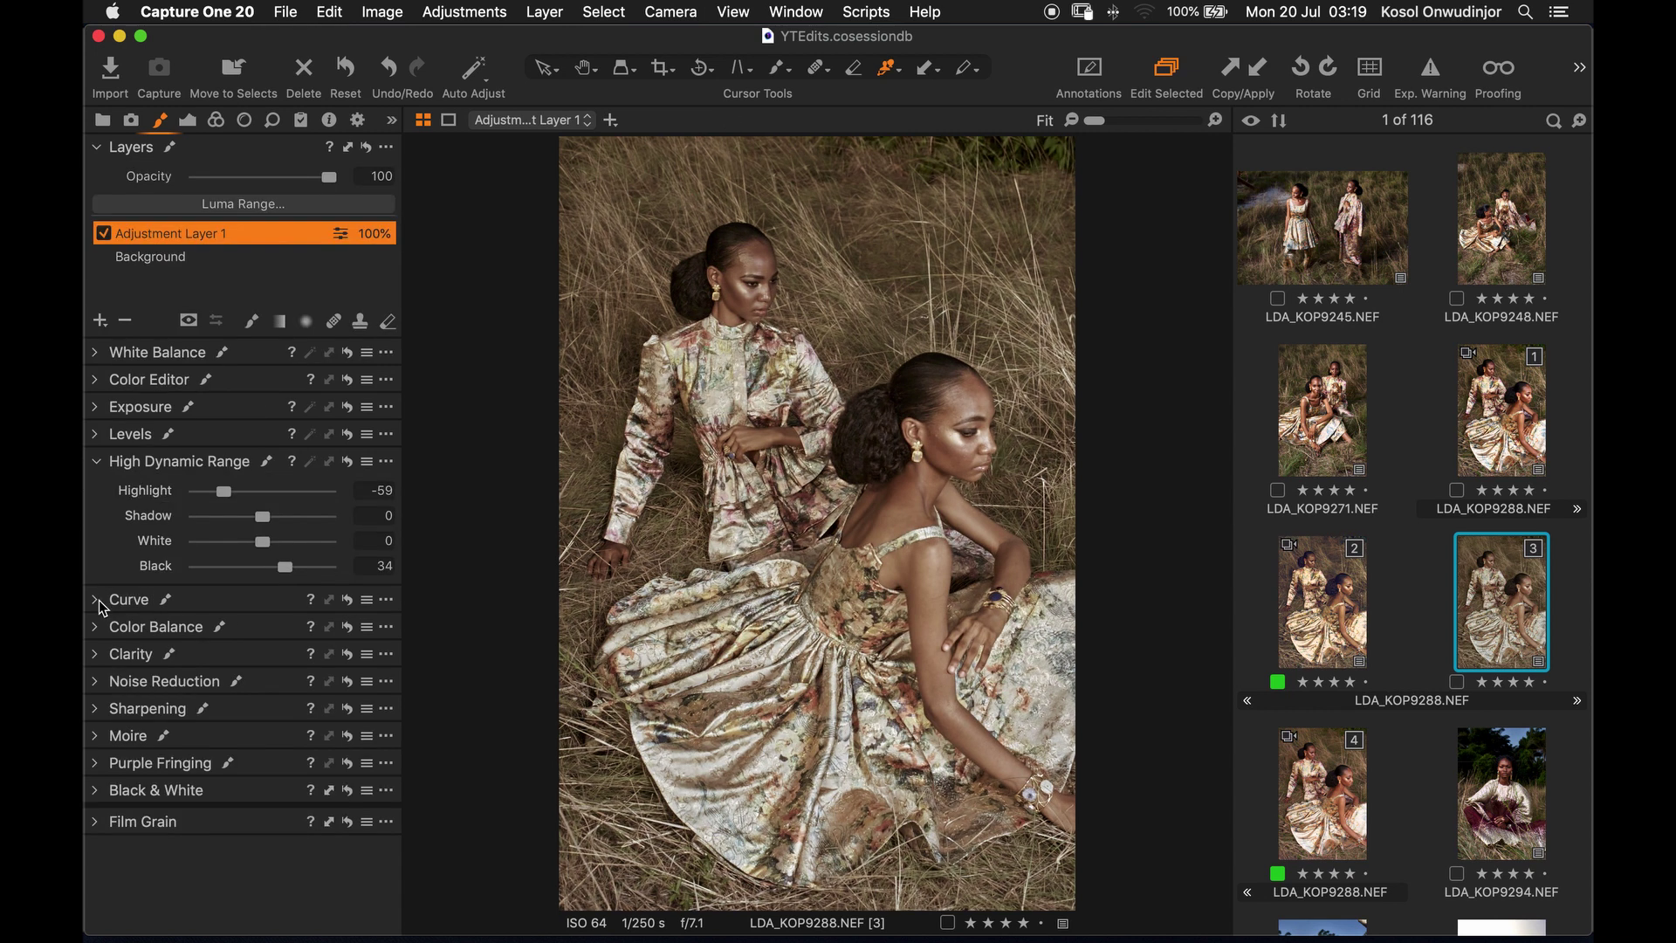
Step: Add a shadow point at input 63, output 58 and a highlight point to the adjustment layer's green curve
left_click(97, 600)
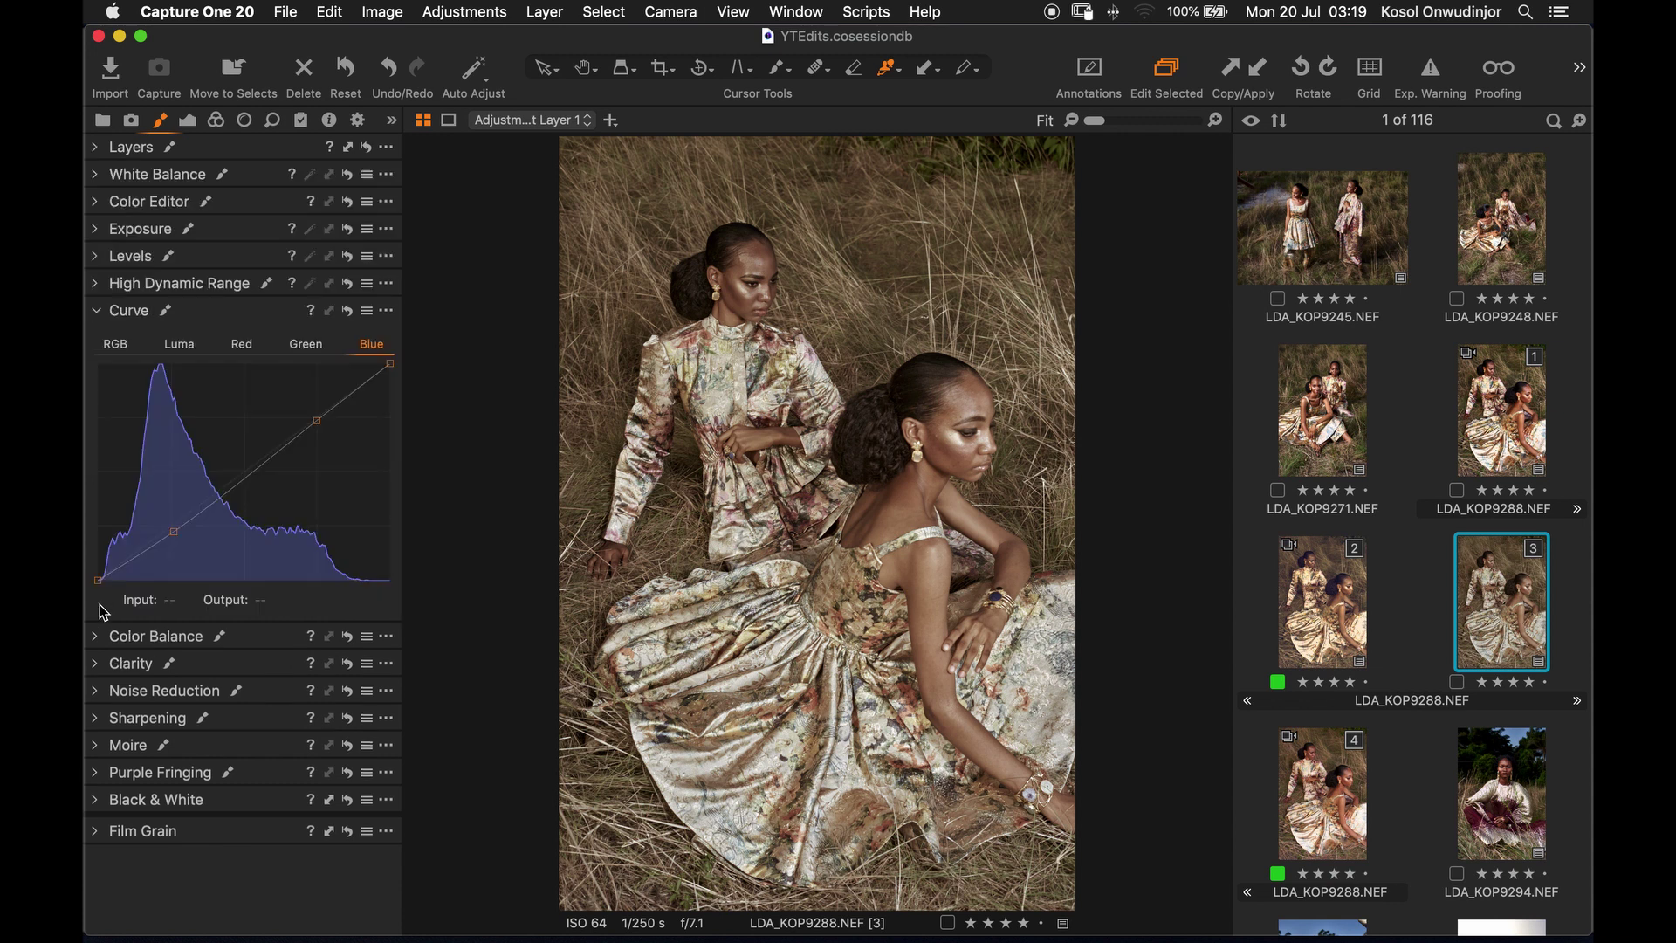
left_click(305, 343)
left_click_drag(194, 507, 172, 531)
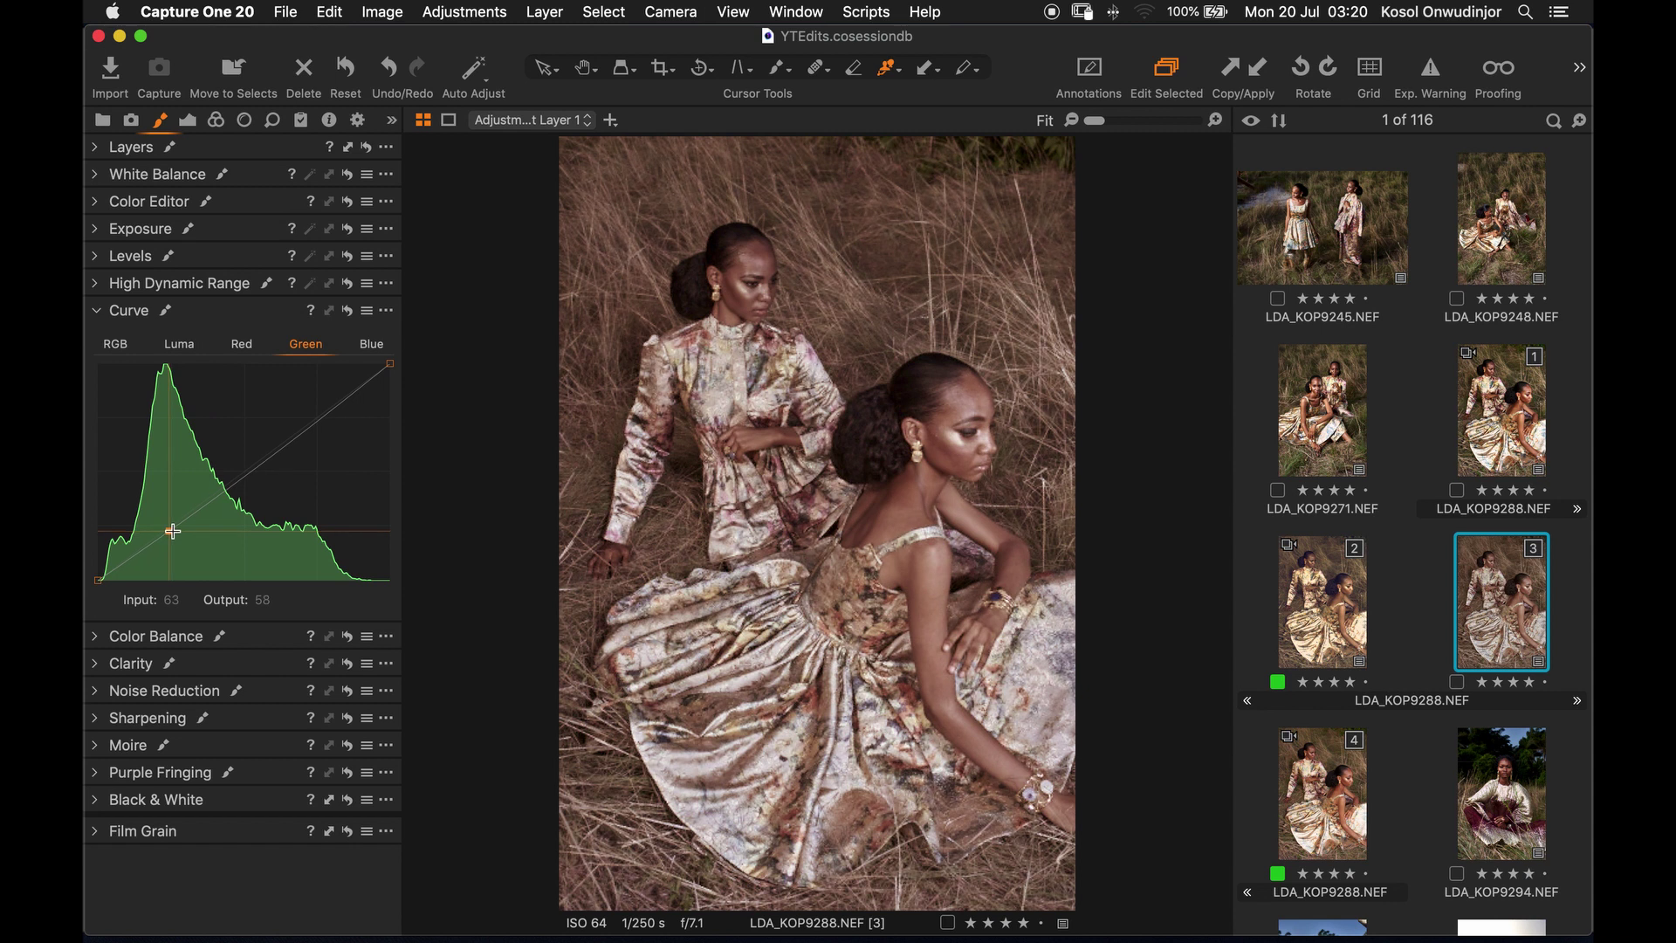
left_click(318, 420)
left_click_drag(317, 420, 315, 417)
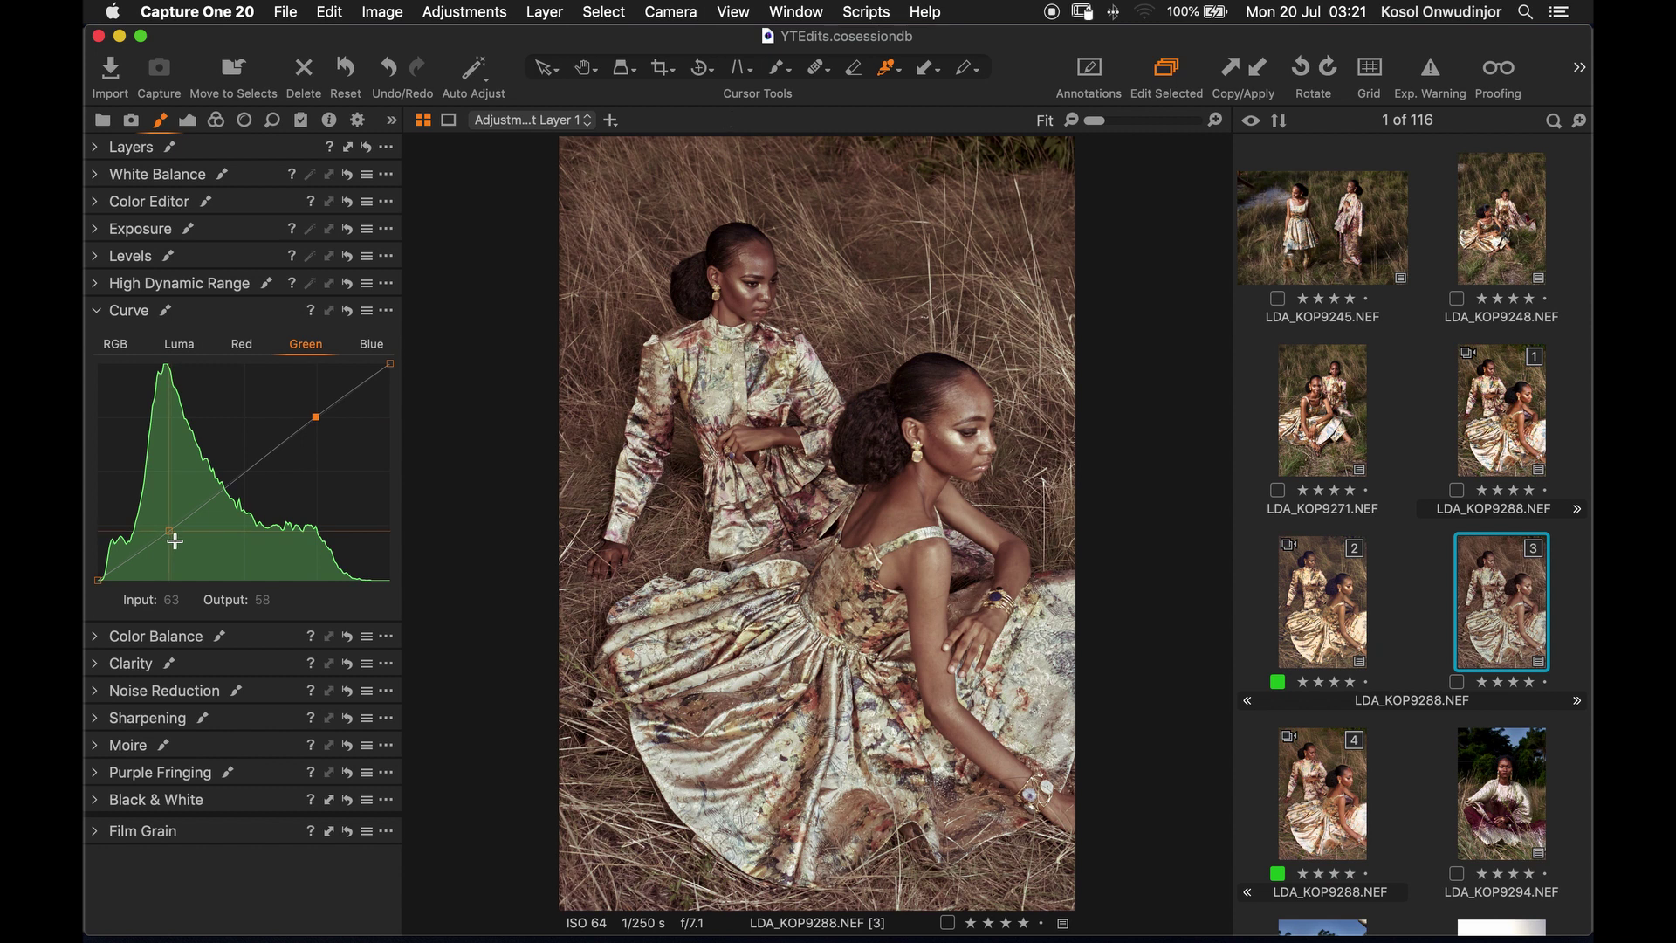
Step: Review the blue curve and slightly lower the shadow point of the adjustment layer's red curve
left_click(371, 343)
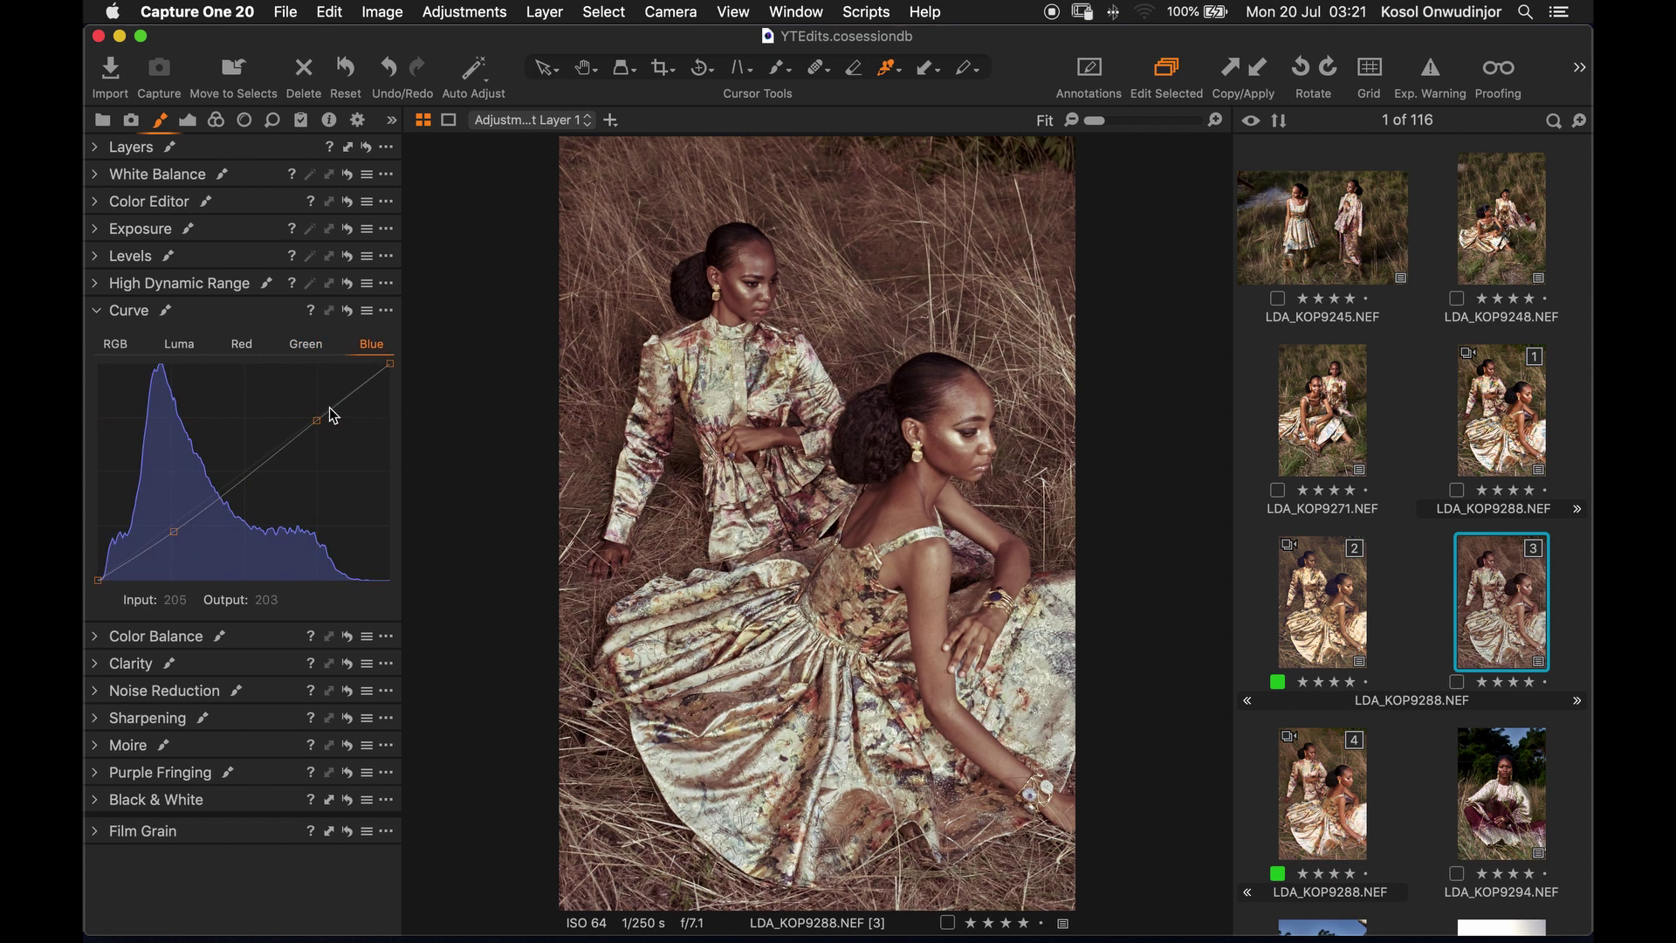
left_click(242, 344)
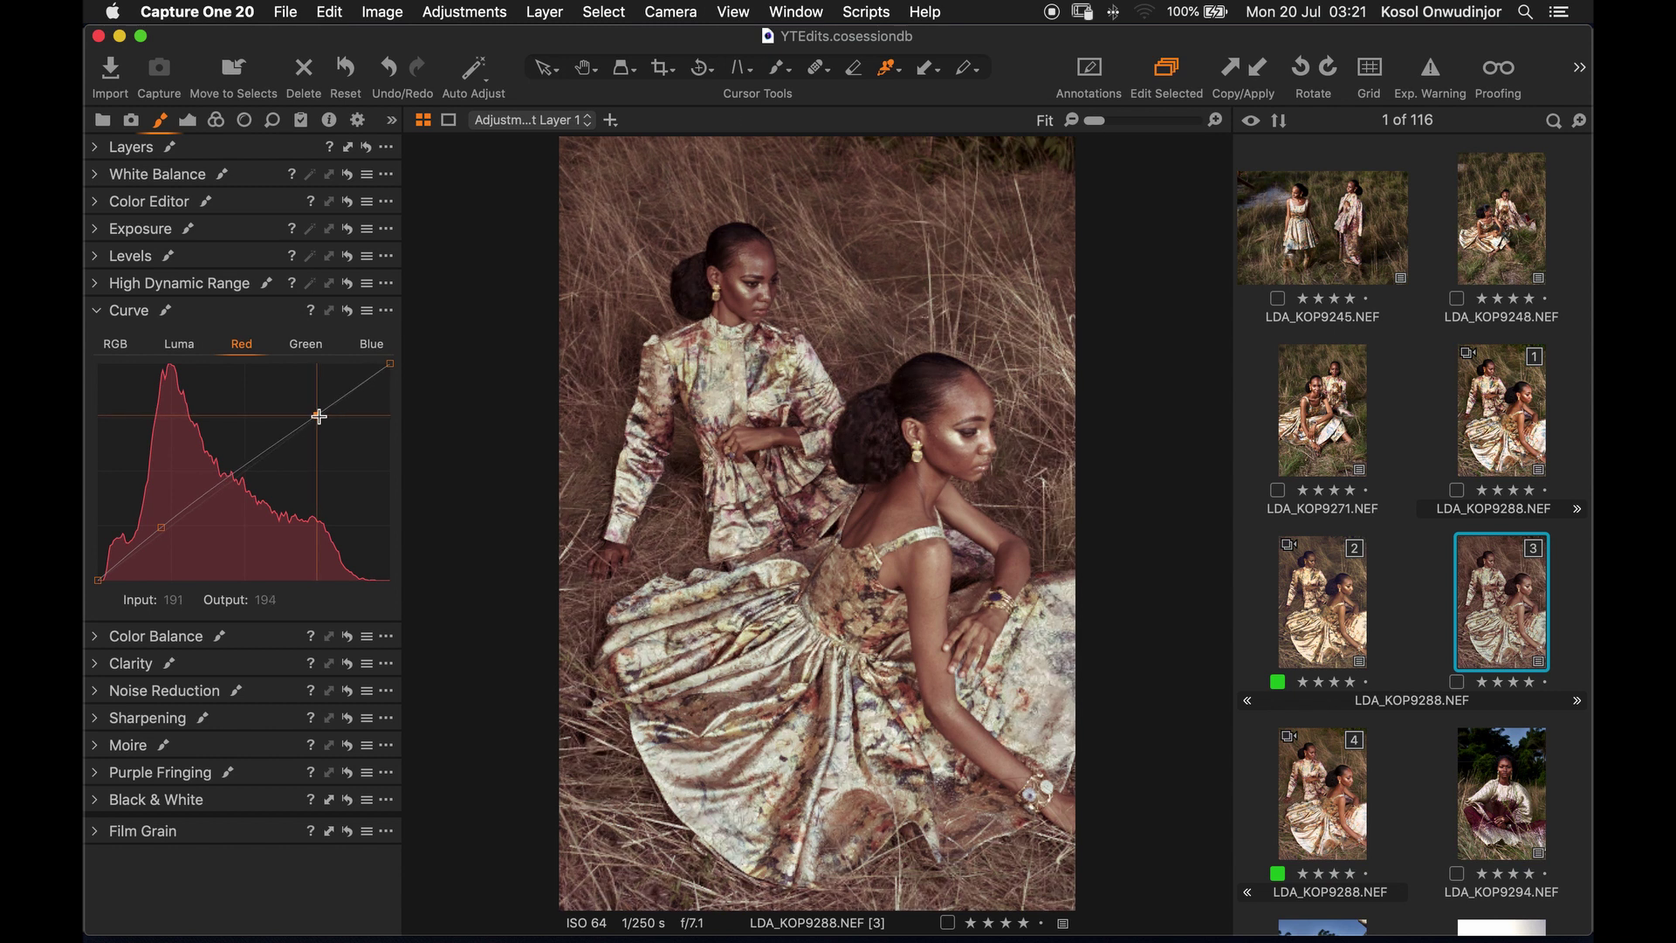
left_click(319, 416)
left_click(161, 527)
left_click_drag(164, 530, 165, 530)
left_click_drag(162, 533, 163, 533)
Step: Add a new adjustment layer above Adjustment Layer 1 and name it Shadows
left_click(131, 147)
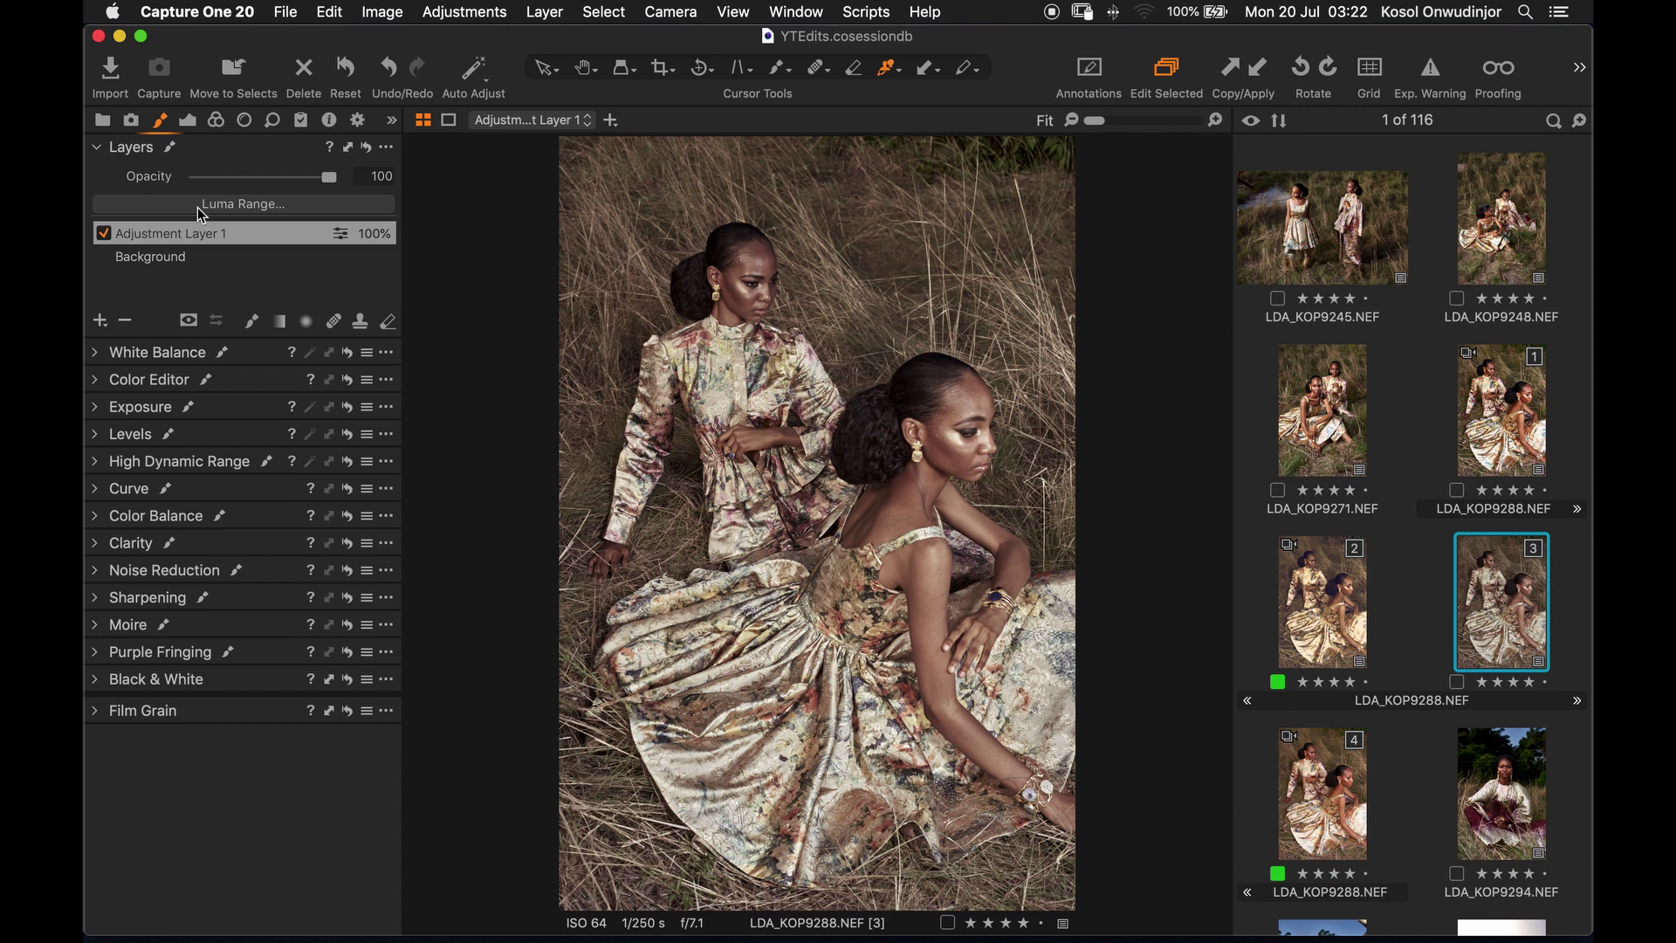
left_click(101, 322)
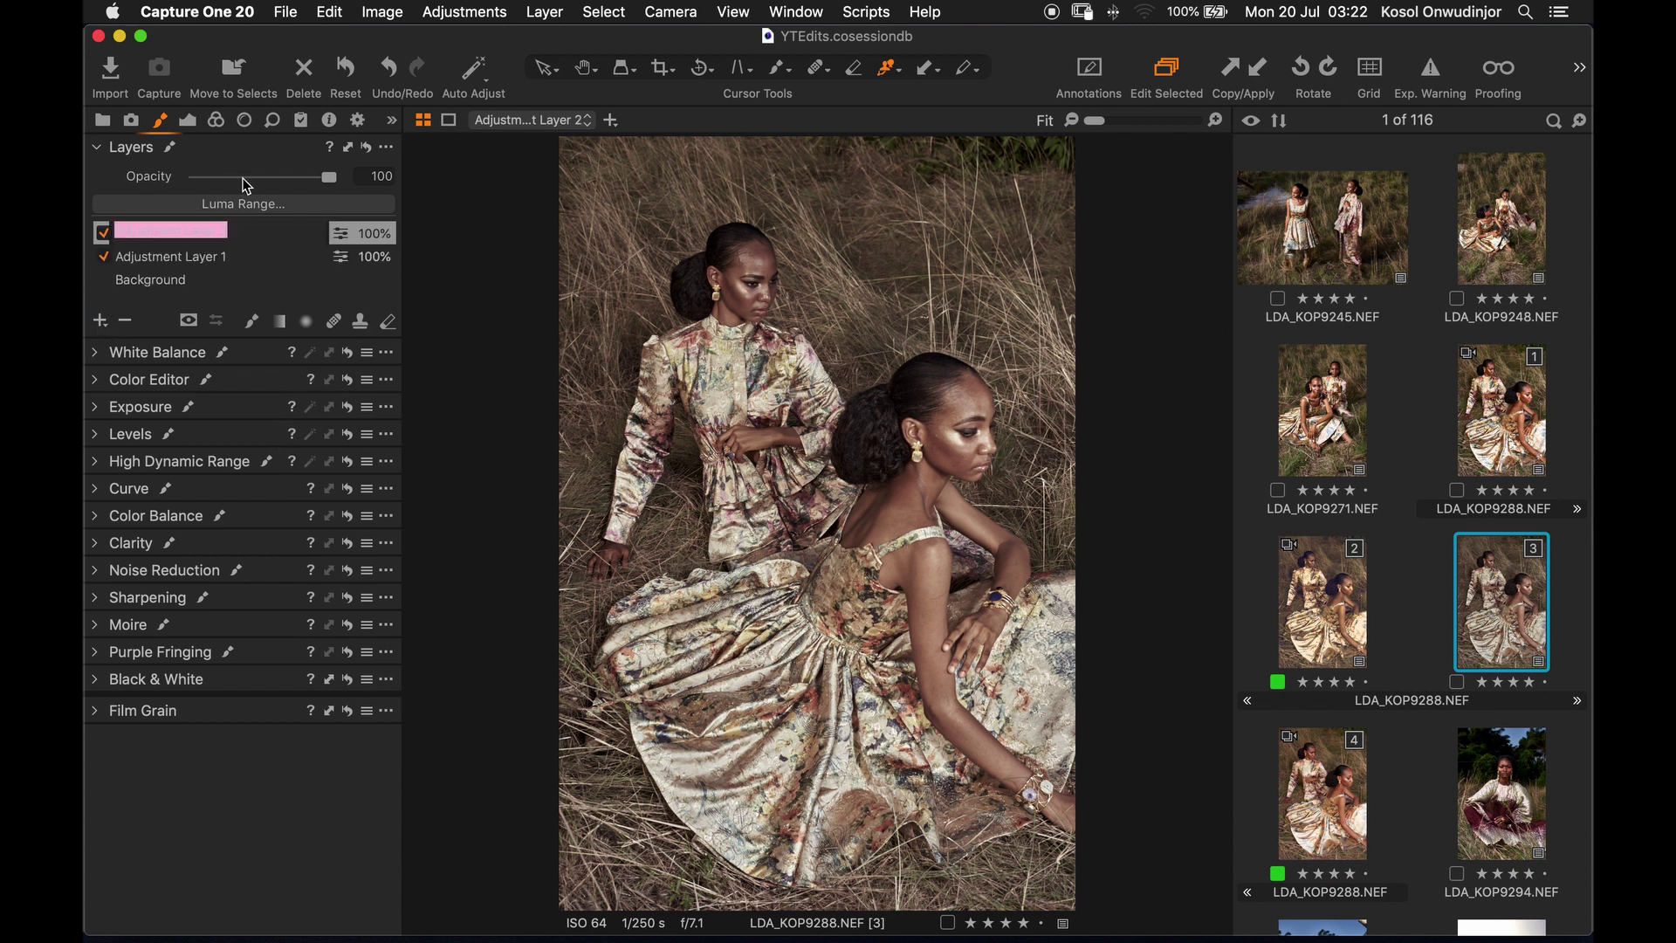
type("Shadows")
key("Return")
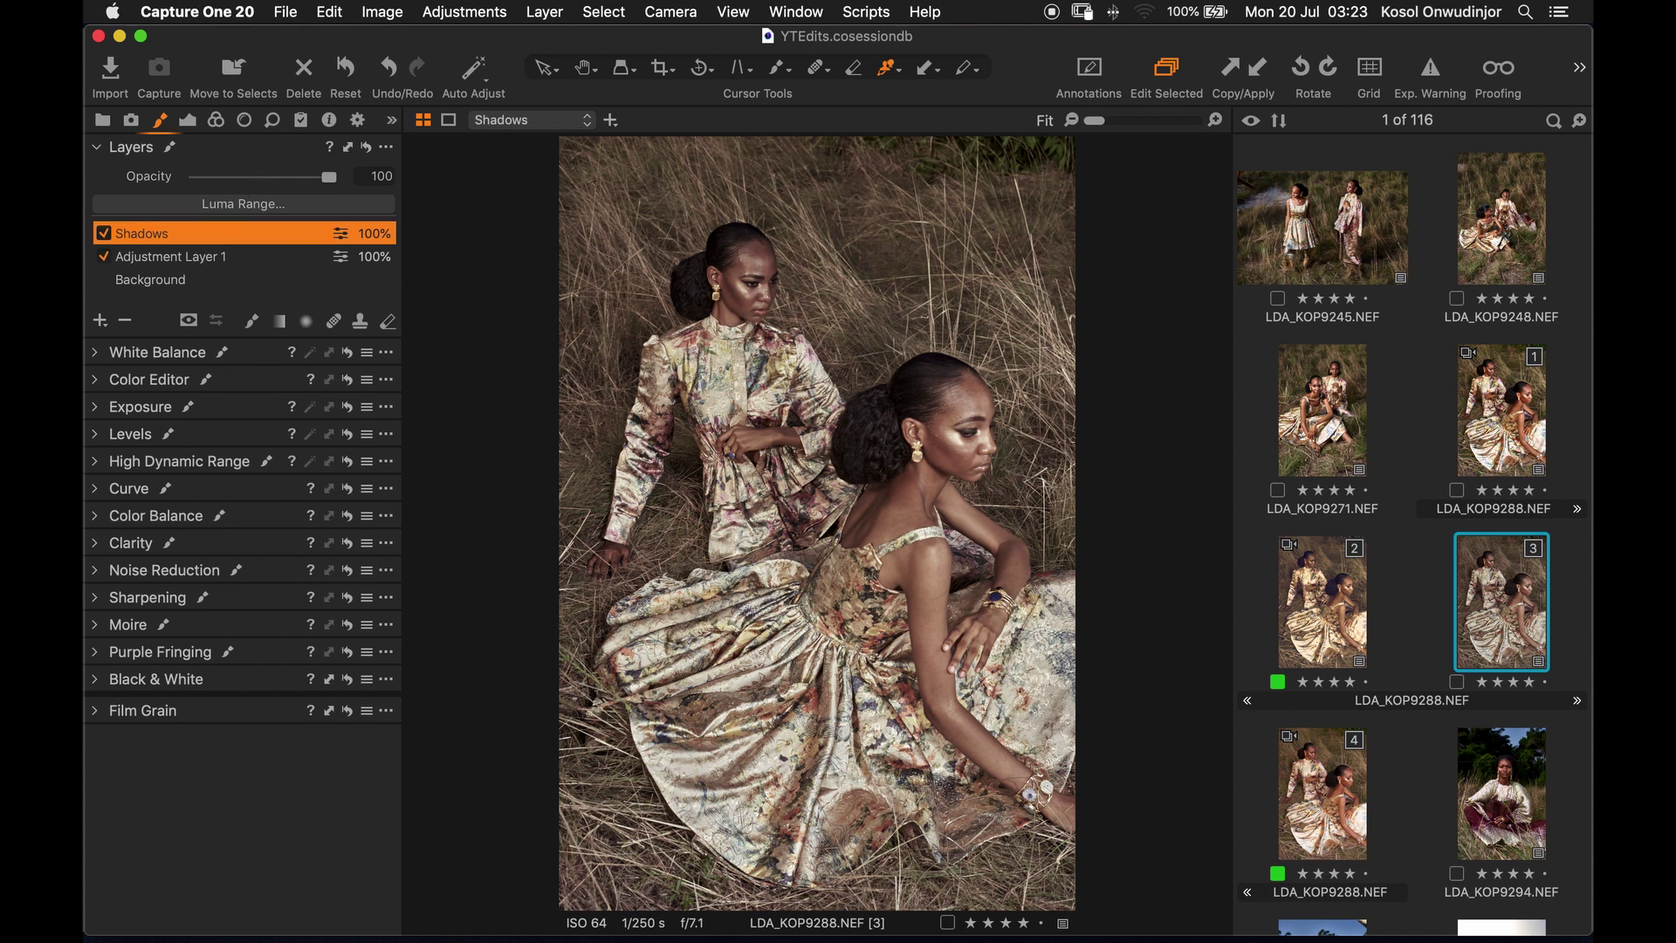
Step: Limit the Shadows layer to a luma range of 0 to 23 with falloff 0 to 96, using the displayed mask
left_click(281, 207)
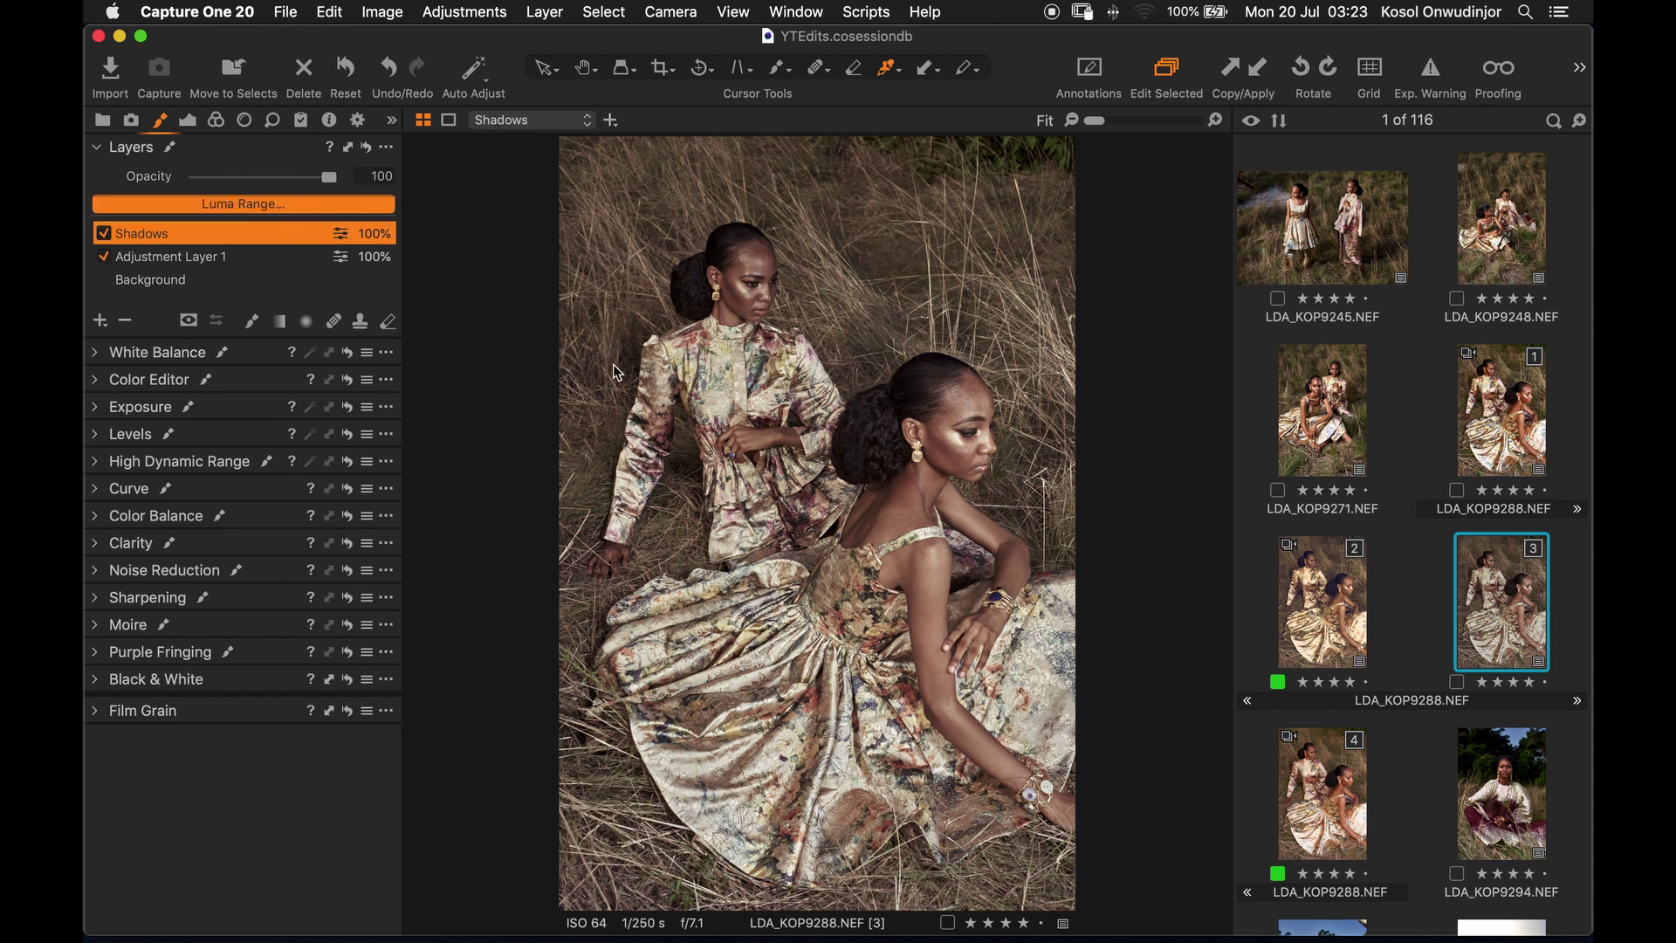
left_click_drag(310, 419, 284, 422)
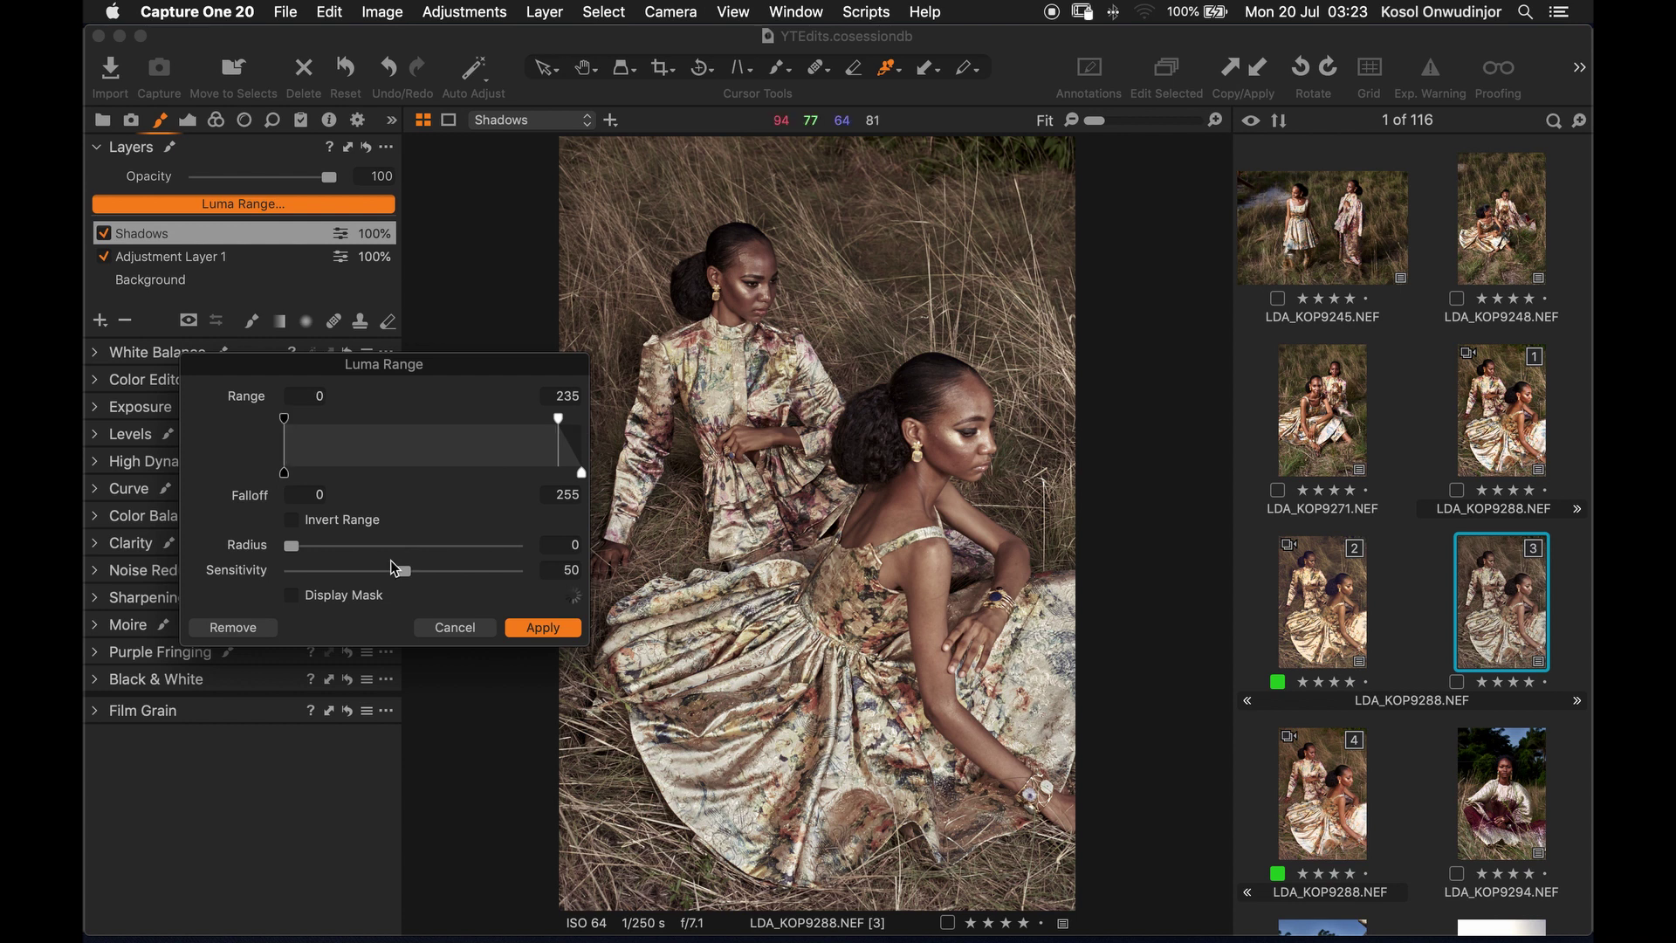
left_click(375, 605)
left_click_drag(582, 473, 400, 496)
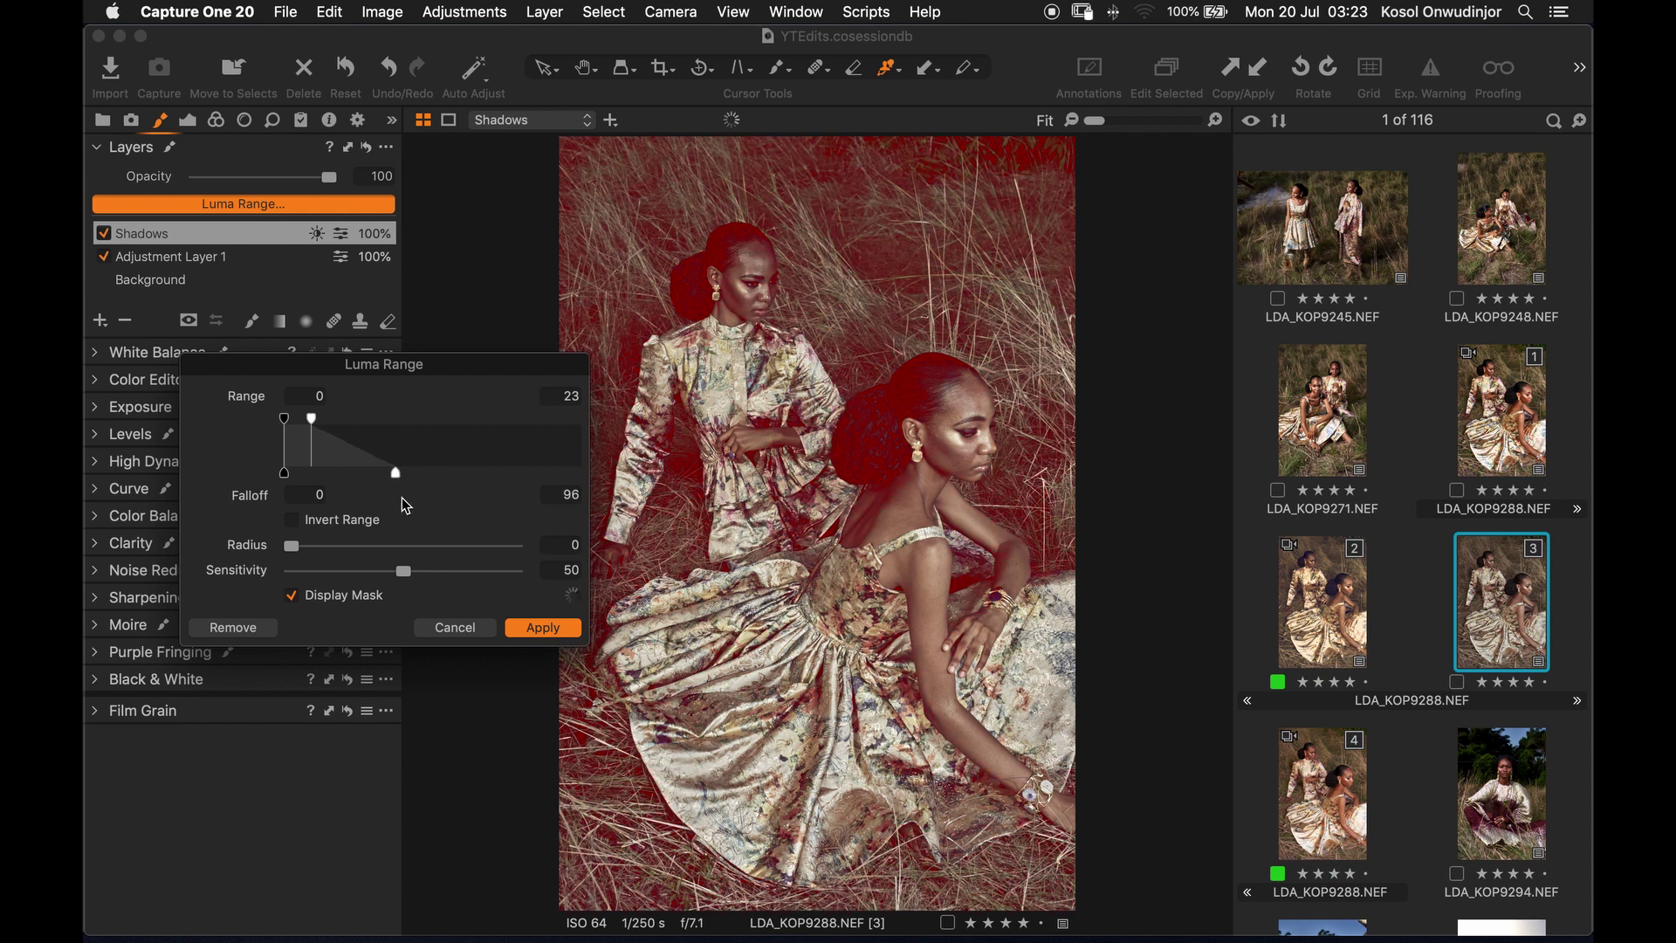
left_click(543, 627)
Step: Add a filled adjustment layer above Shadows and name it Mid-tones
left_click(100, 320)
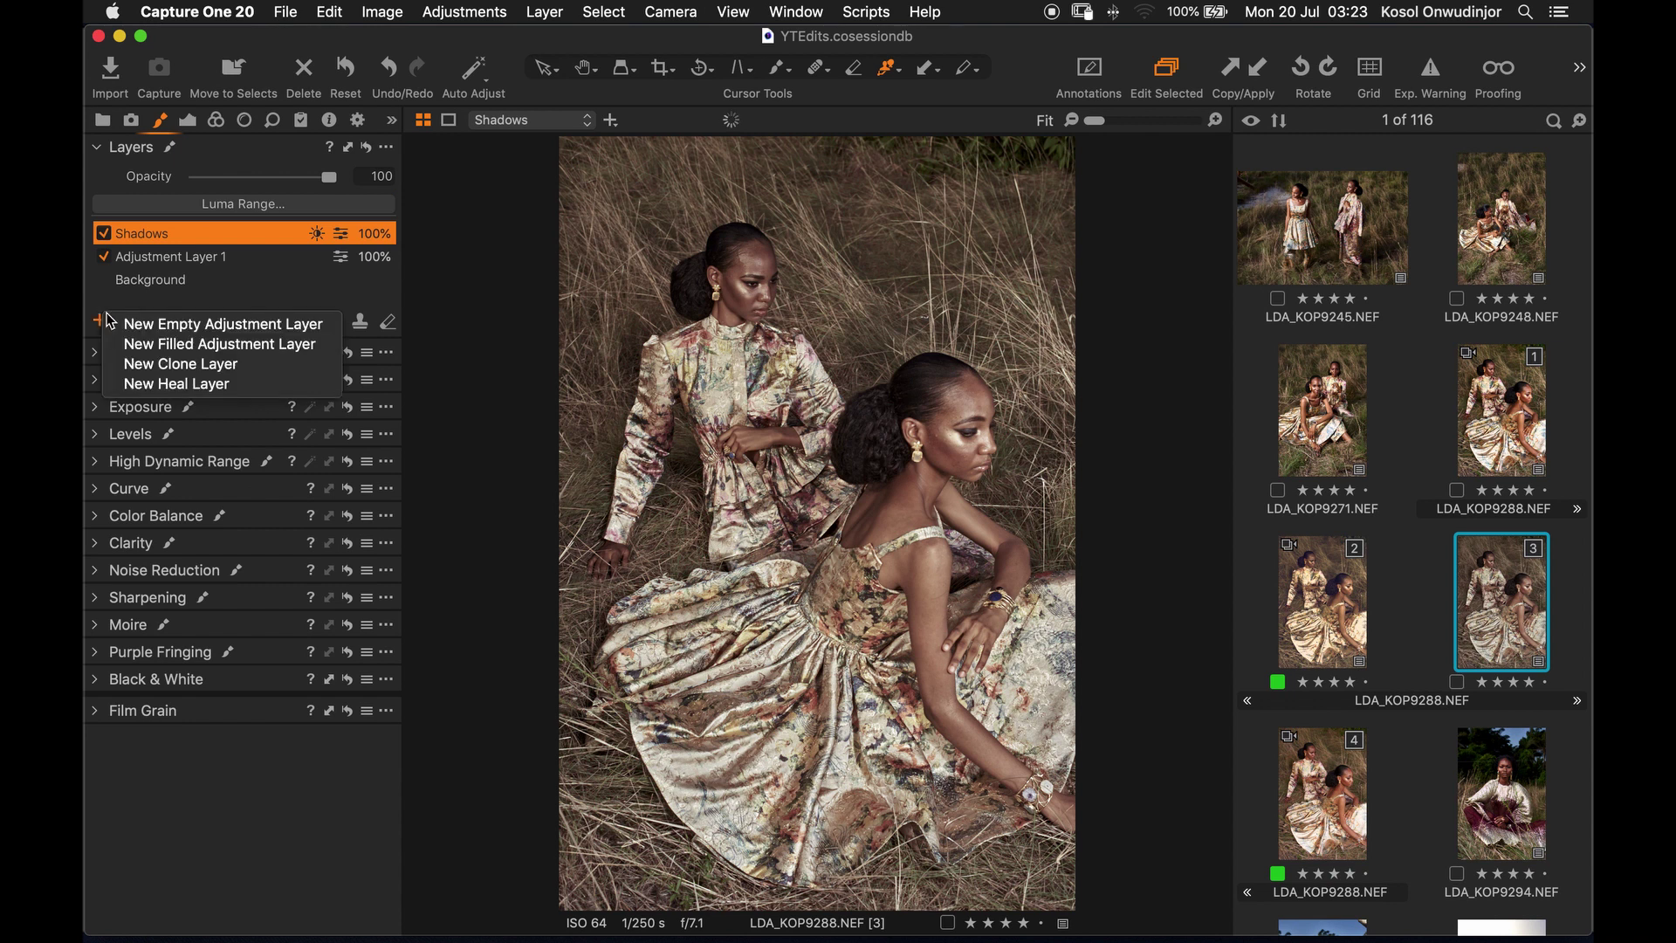
left_click(172, 342)
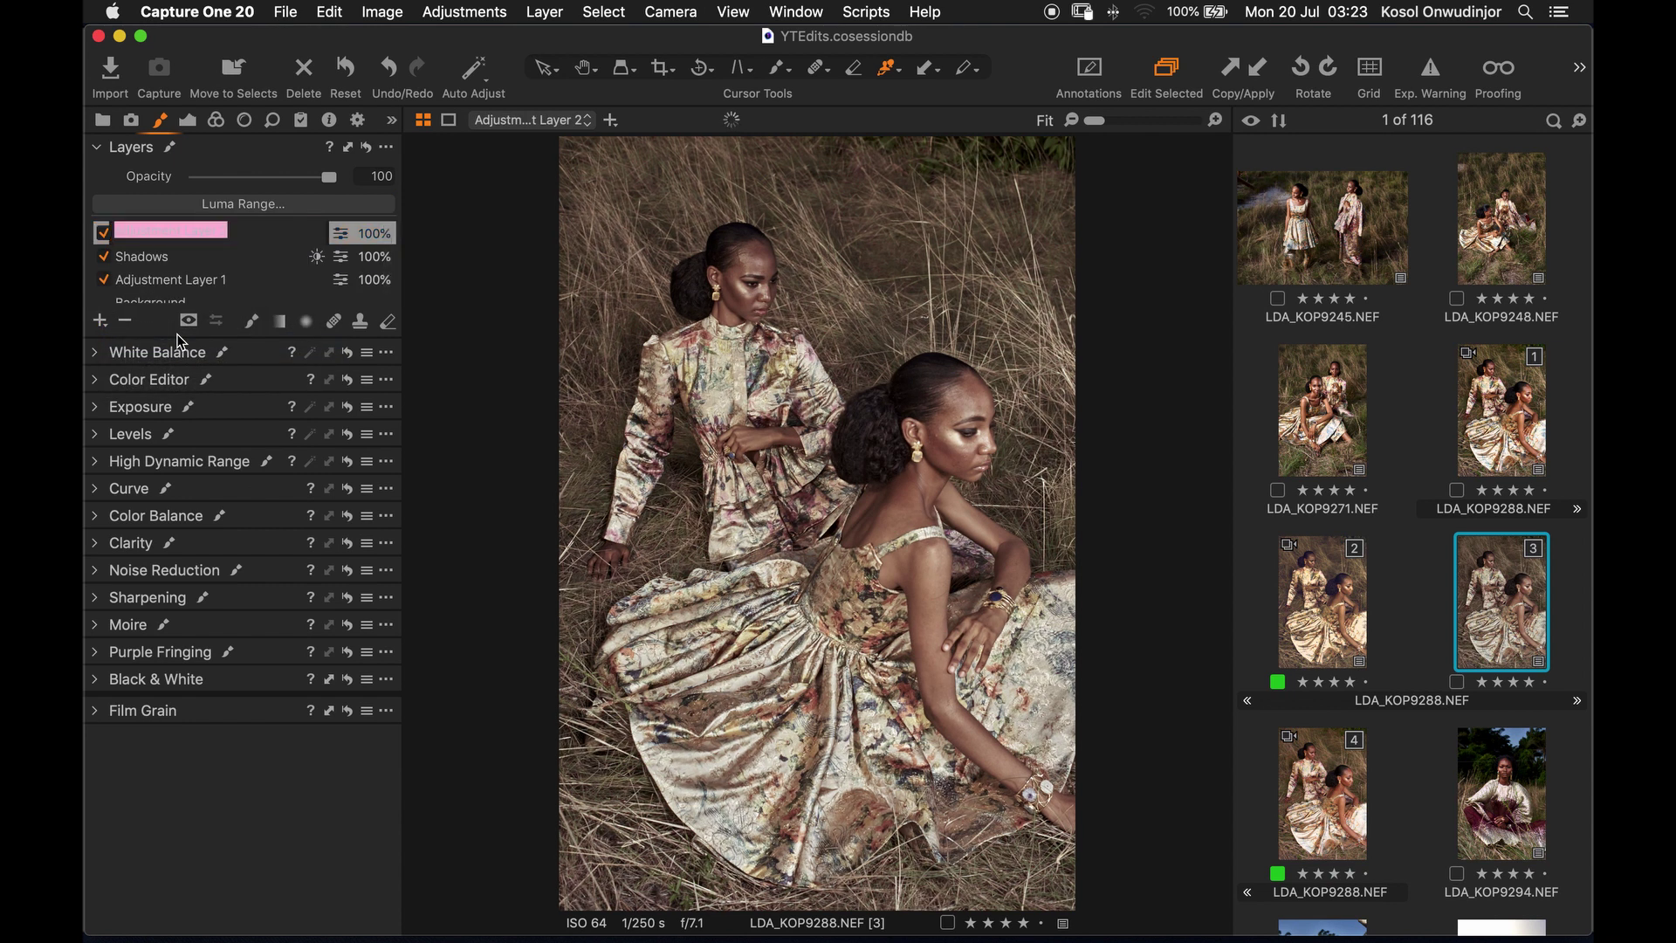
type("Mid-tones")
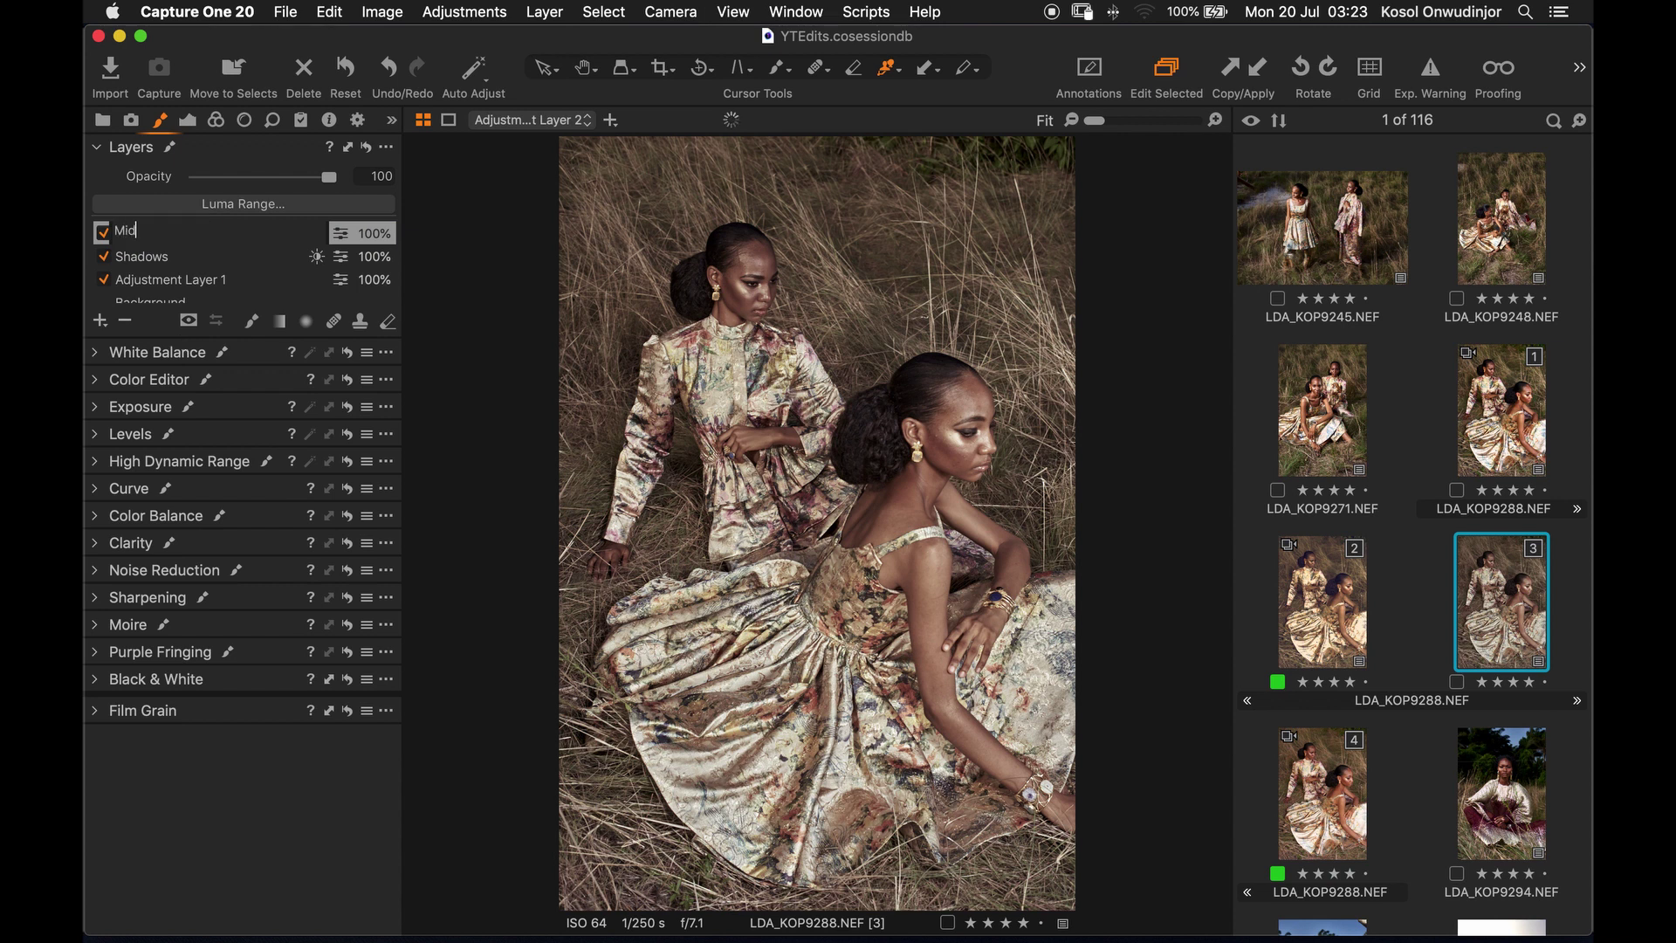
key("Return")
Step: Limit the Mid-tones layer to a luma range of 77 to 128, with lower falloff 25 and a wider upper falloff
left_click(244, 204)
left_click_drag(576, 418, 481, 418)
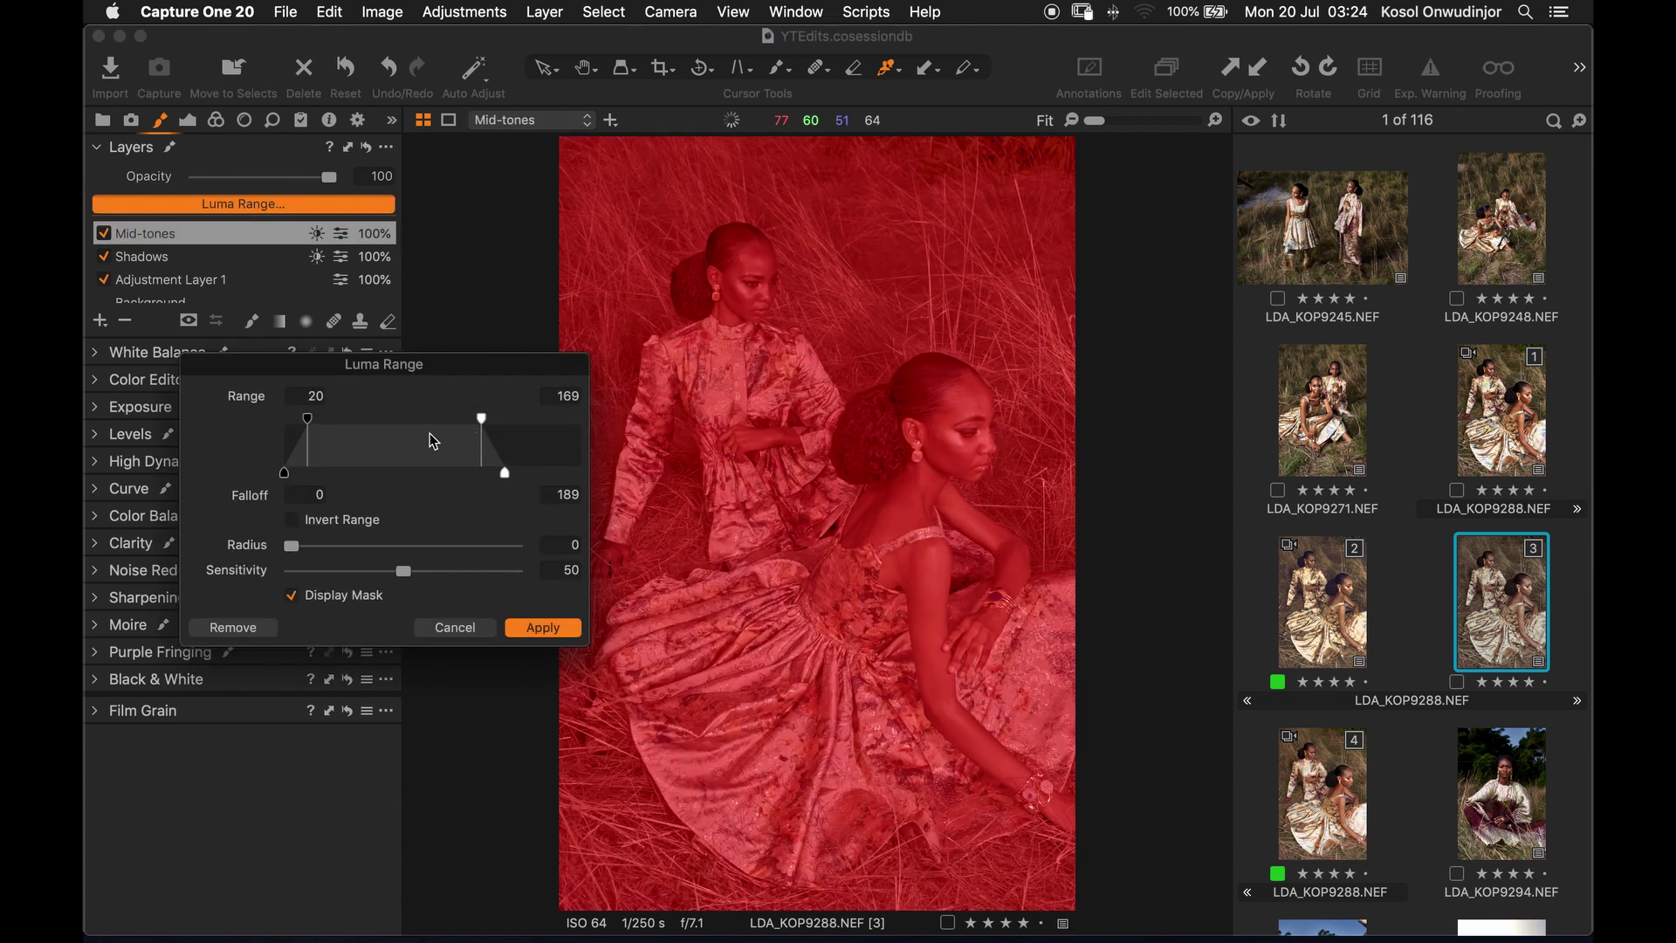
left_click_drag(284, 418, 374, 419)
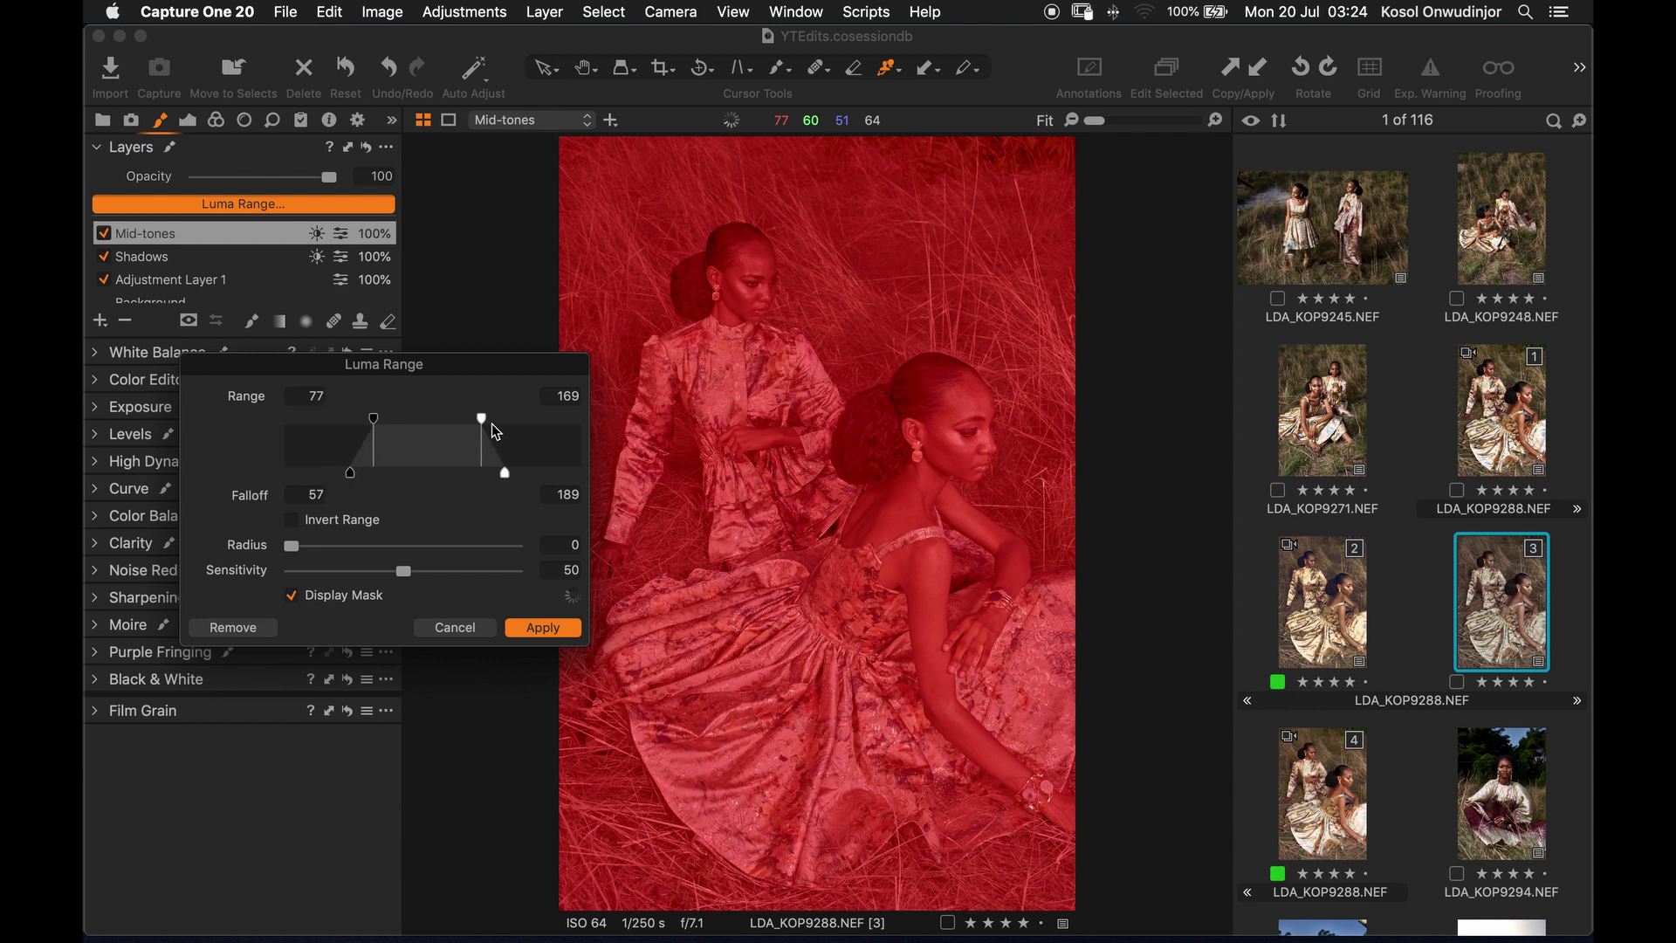
left_click_drag(481, 419, 442, 419)
left_click_drag(466, 472, 494, 473)
left_click_drag(350, 472, 314, 491)
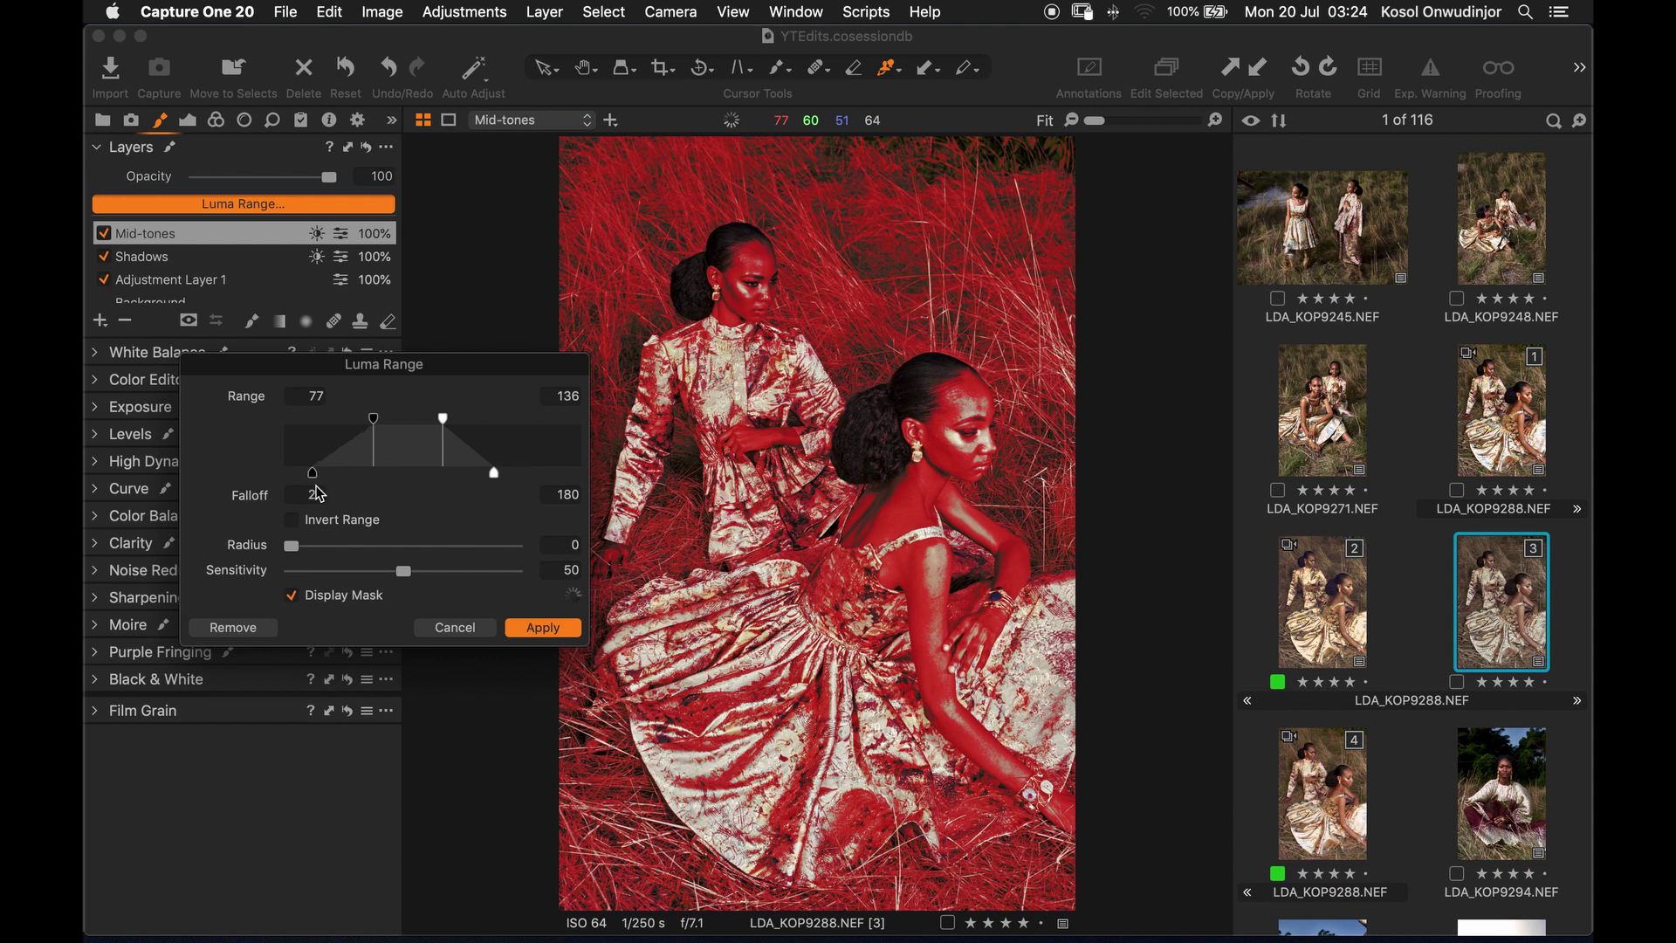
left_click_drag(442, 419, 434, 421)
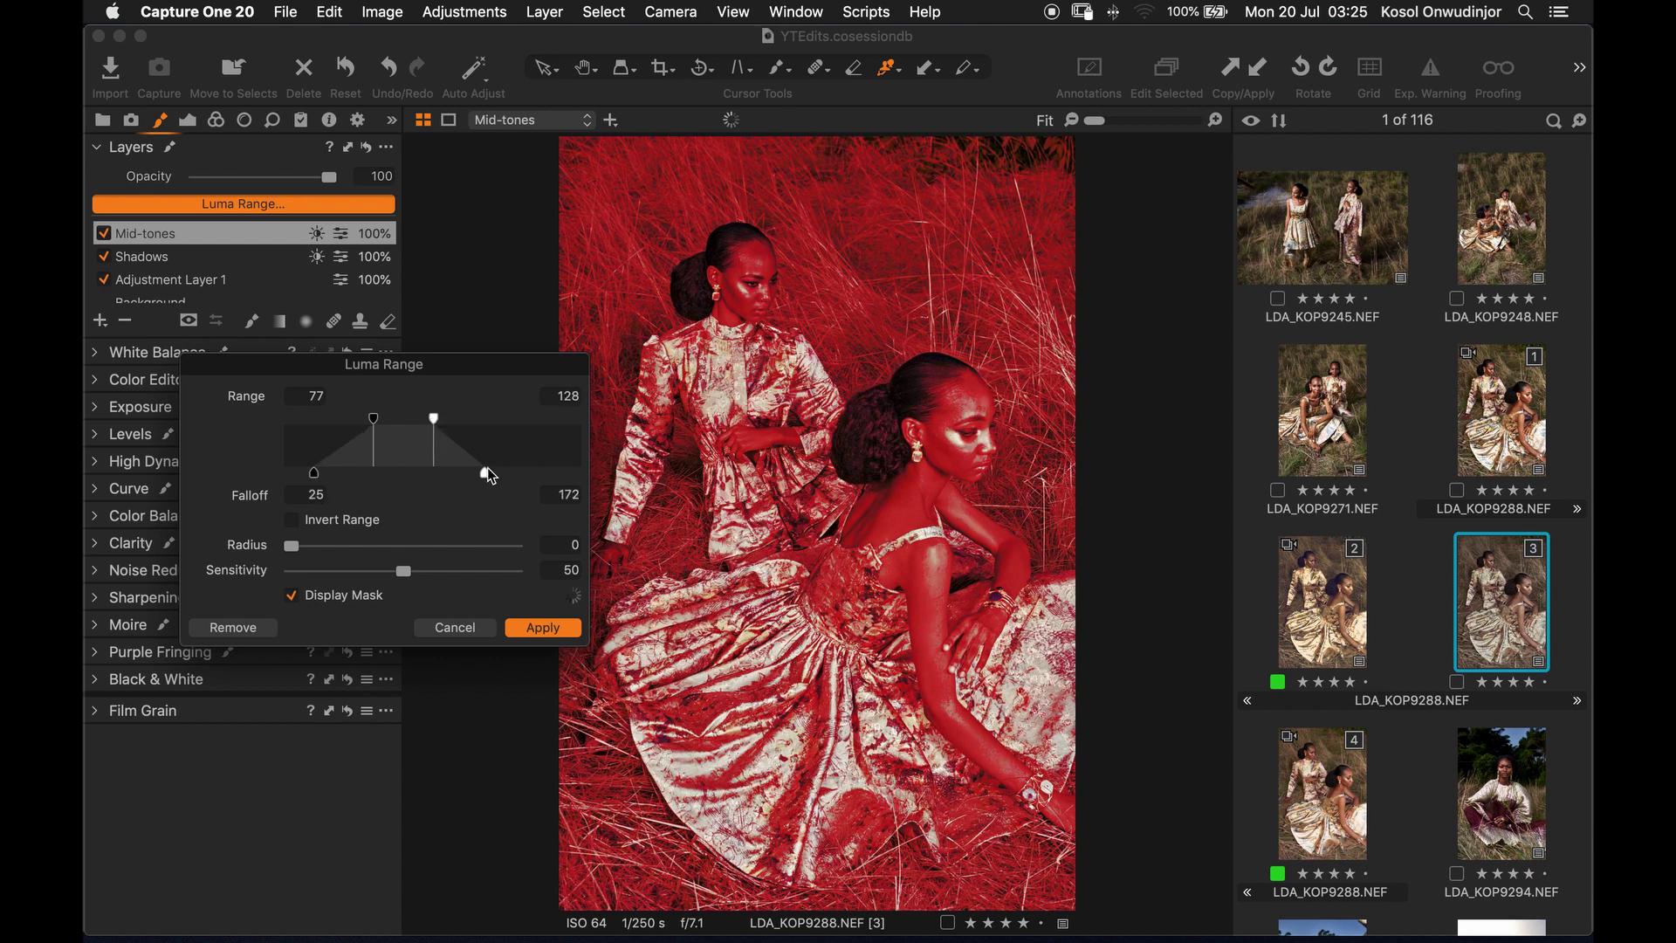
left_click_drag(487, 473, 512, 475)
left_click(543, 628)
Step: Add a filled adjustment layer above Mid-tones and name it Highlights
left_click(101, 323)
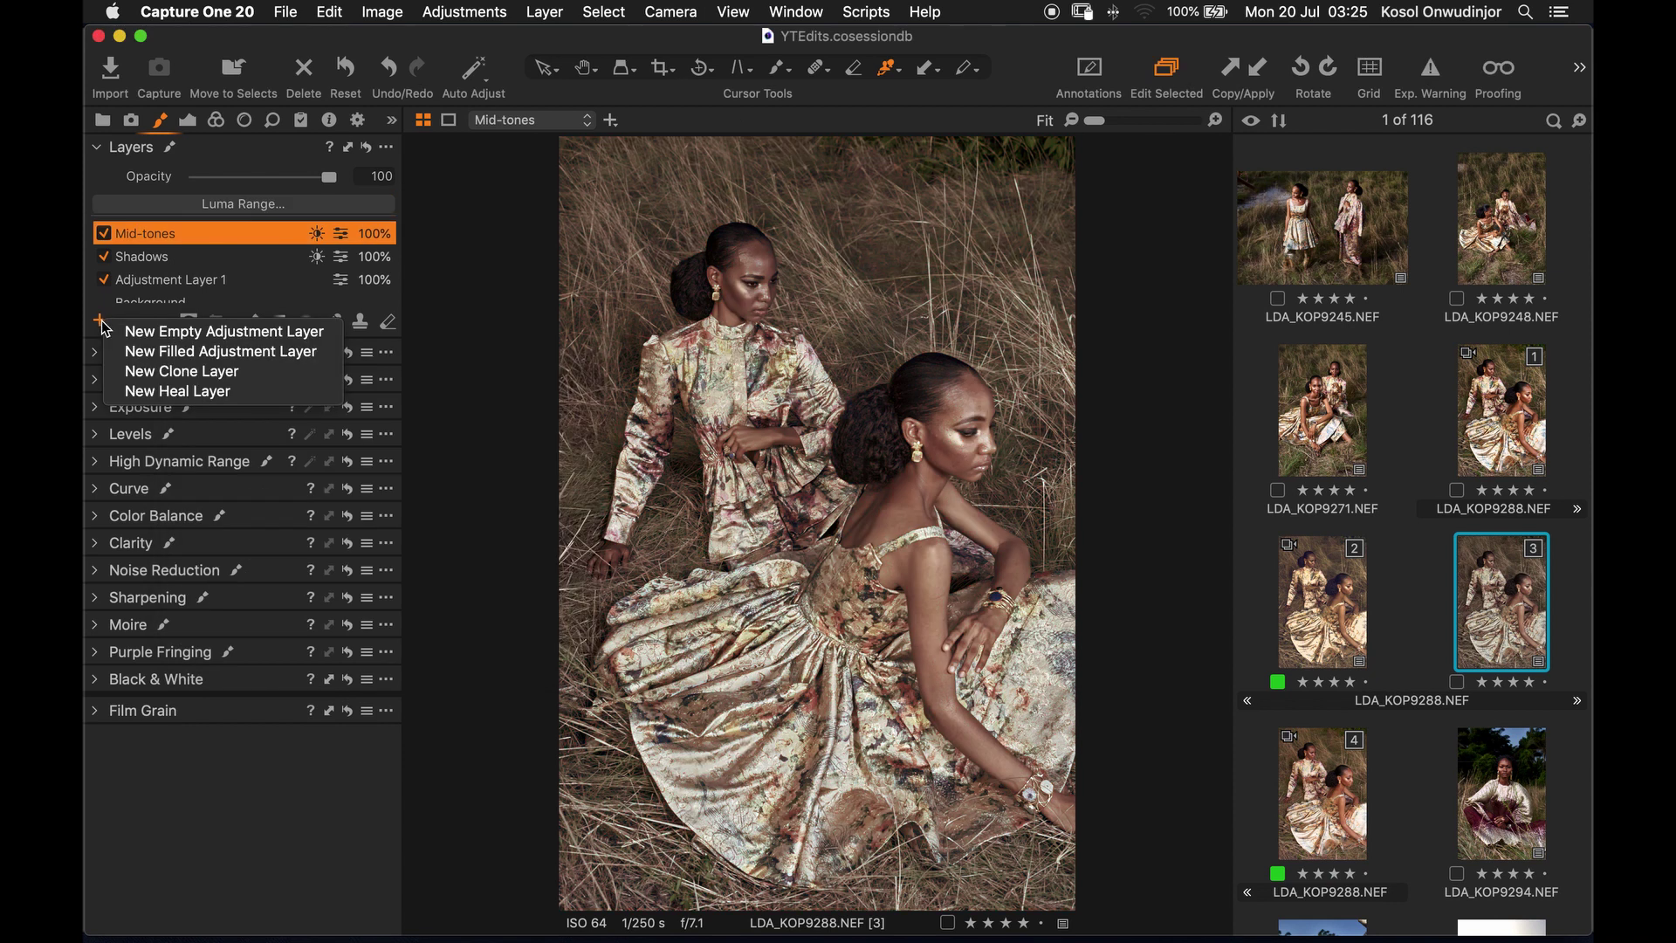
left_click(190, 352)
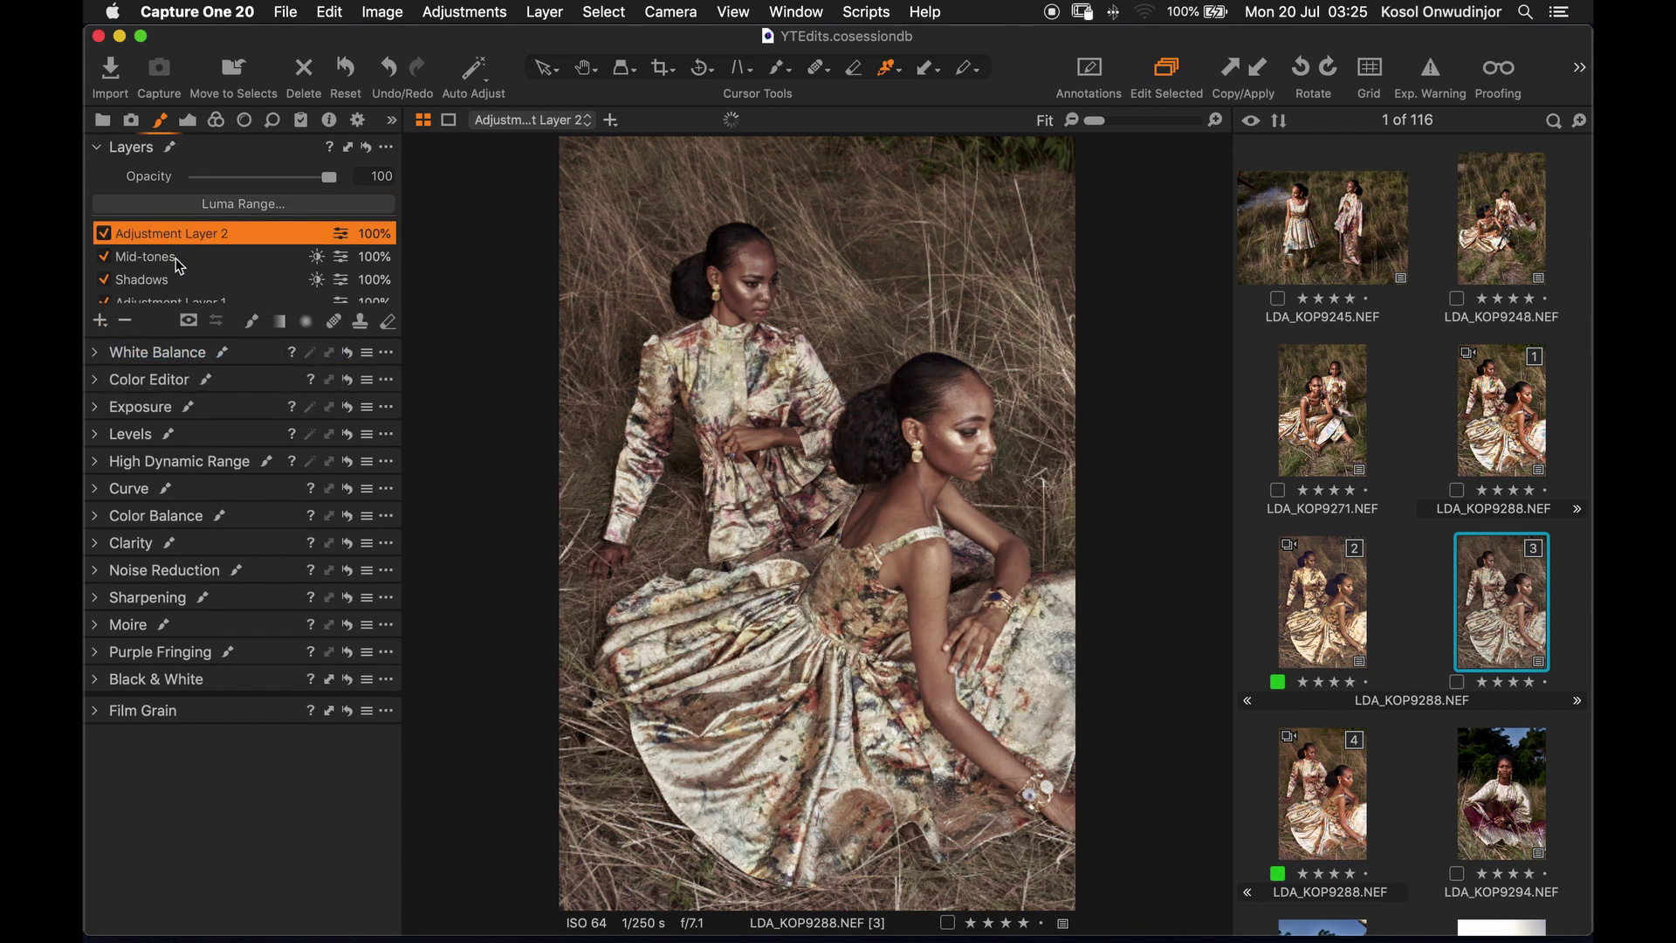
double_click(156, 230)
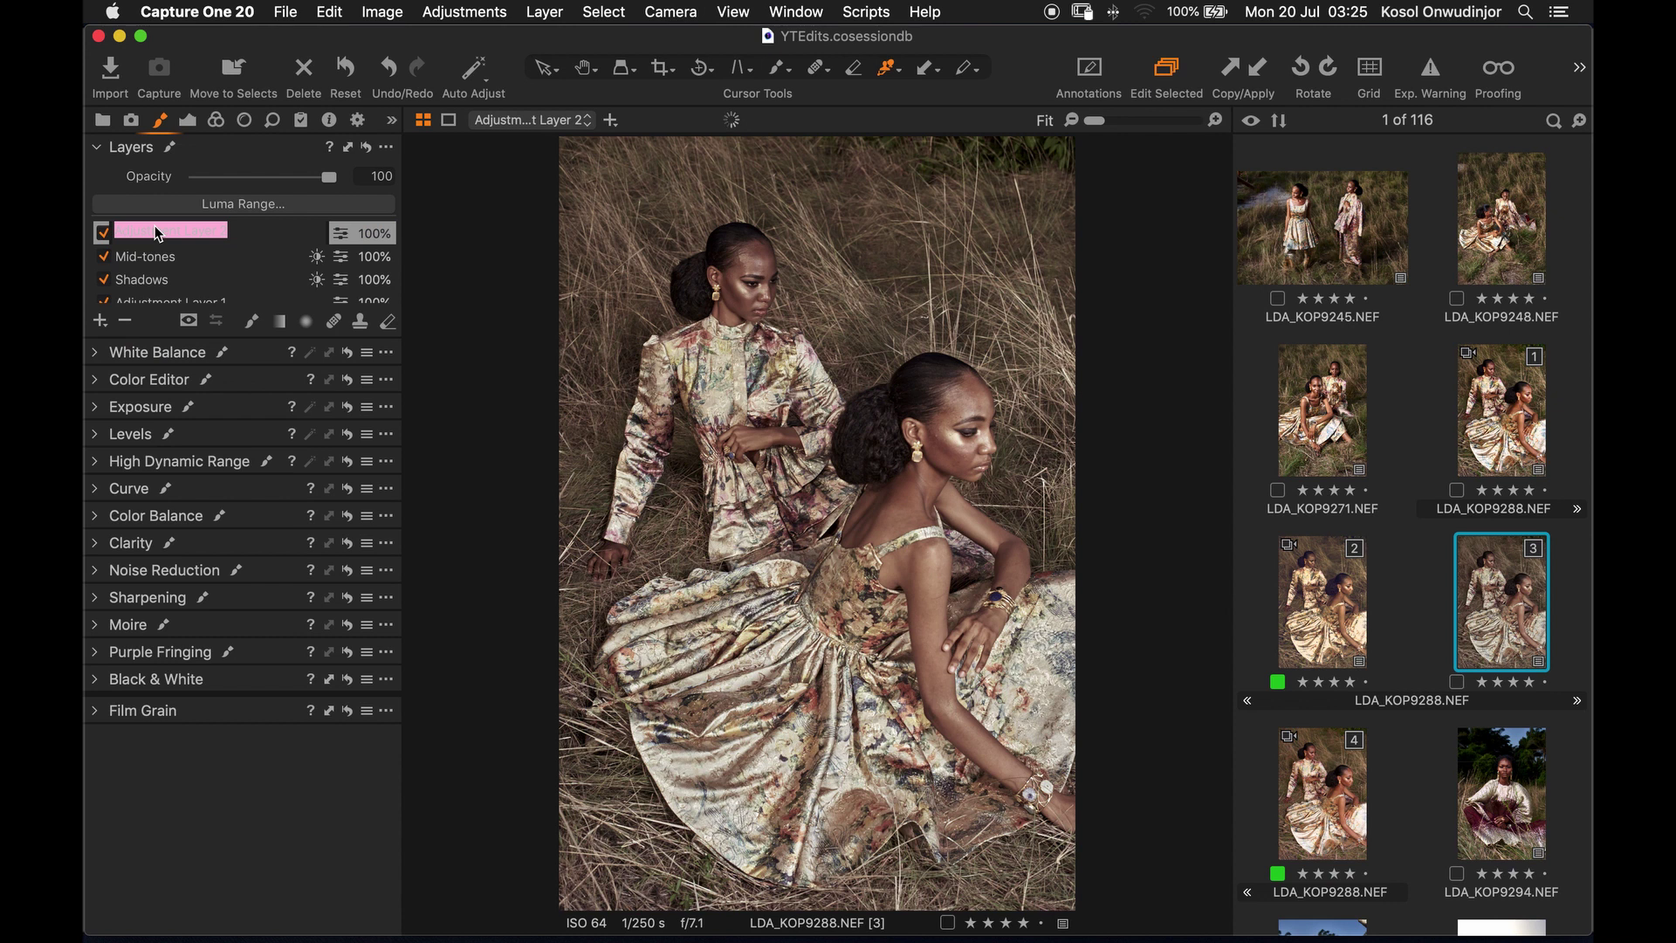
type("Highlights")
key("Return")
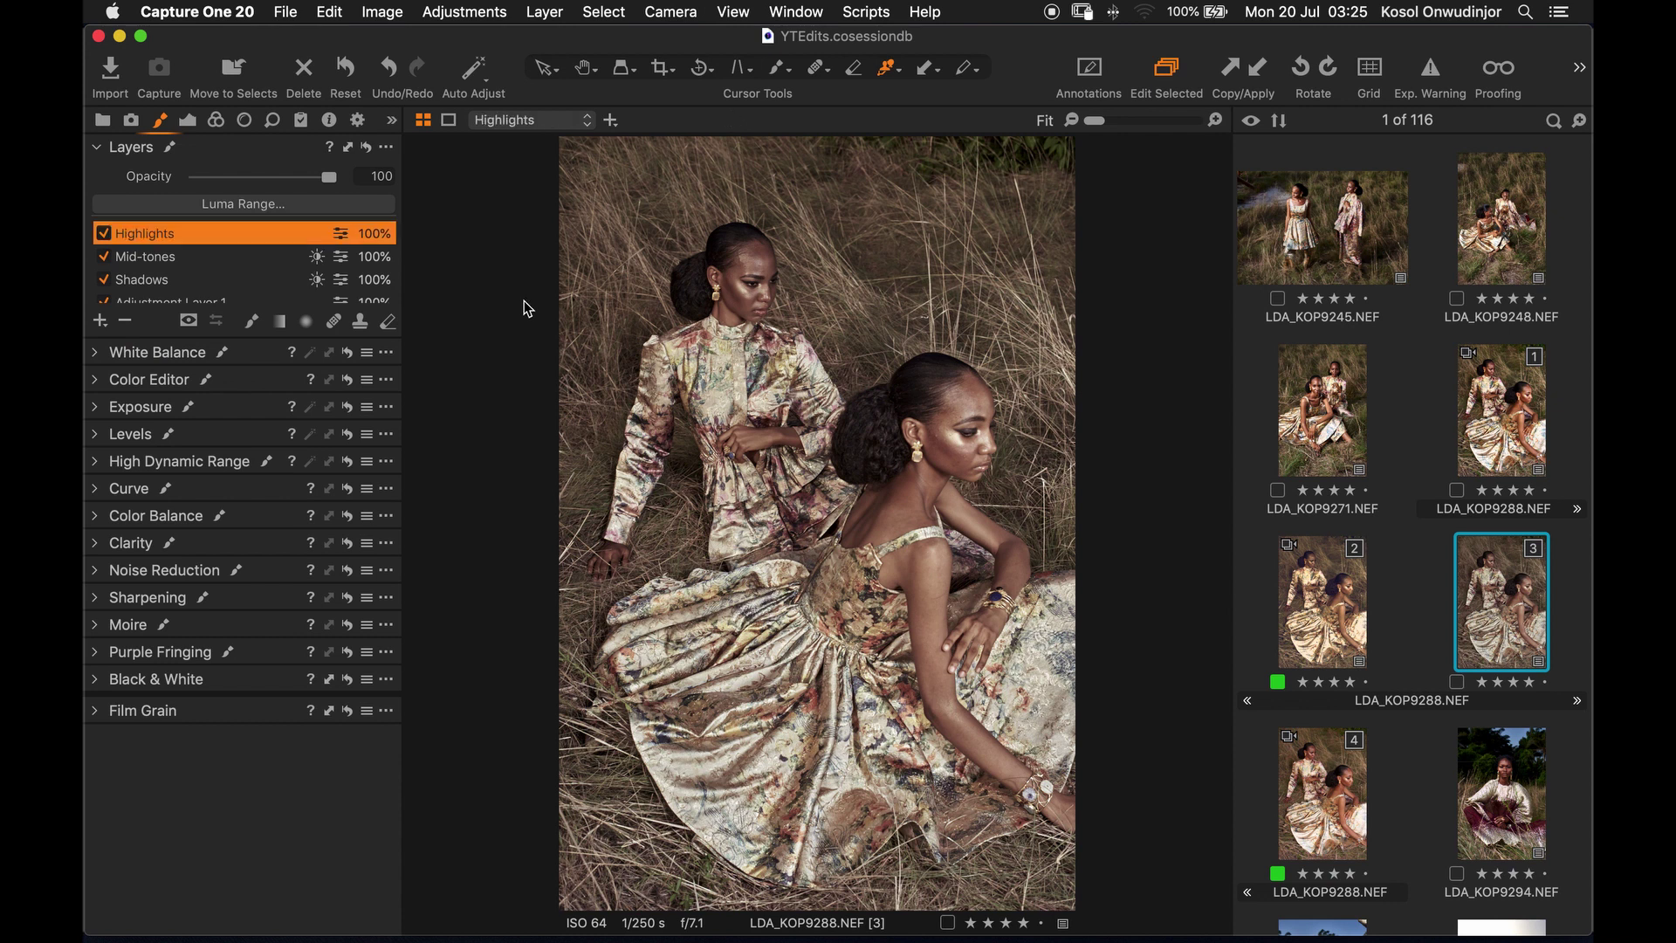
Step: Limit the Highlights layer to a luma range of 212 to 255 with falloff 108 to 255, using the displayed mask
left_click(255, 209)
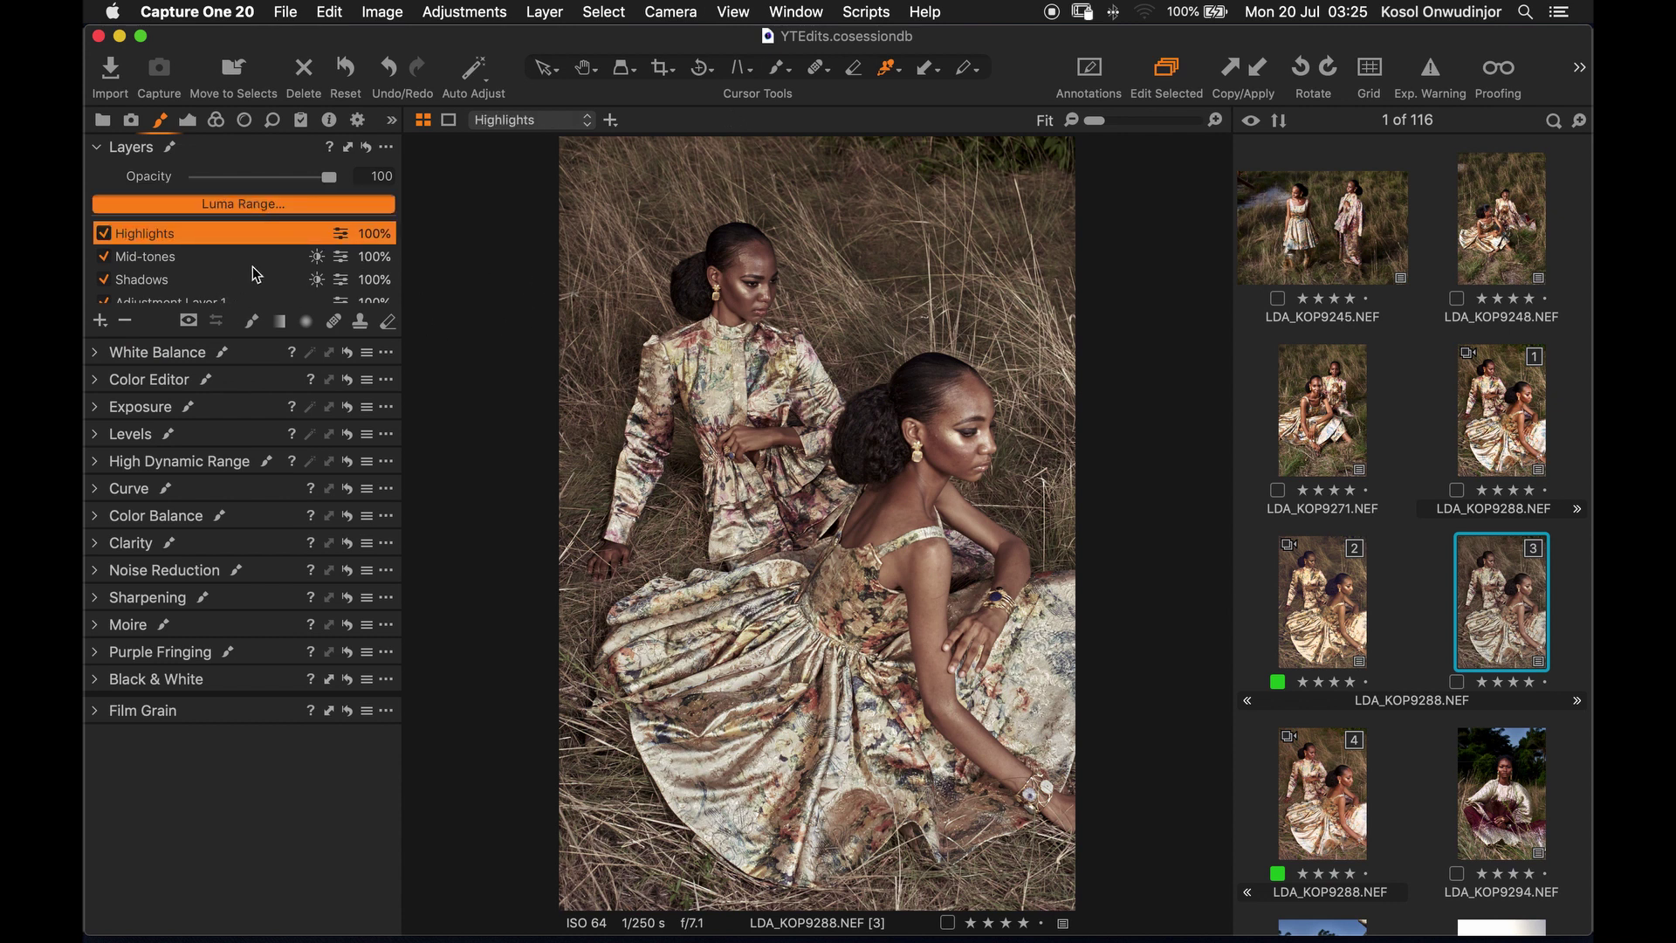
left_click(245, 204)
mouse_move(308, 422)
left_mouse_down()
mouse_move(546, 480)
mouse_move(476, 476)
left_mouse_up()
left_click(343, 599)
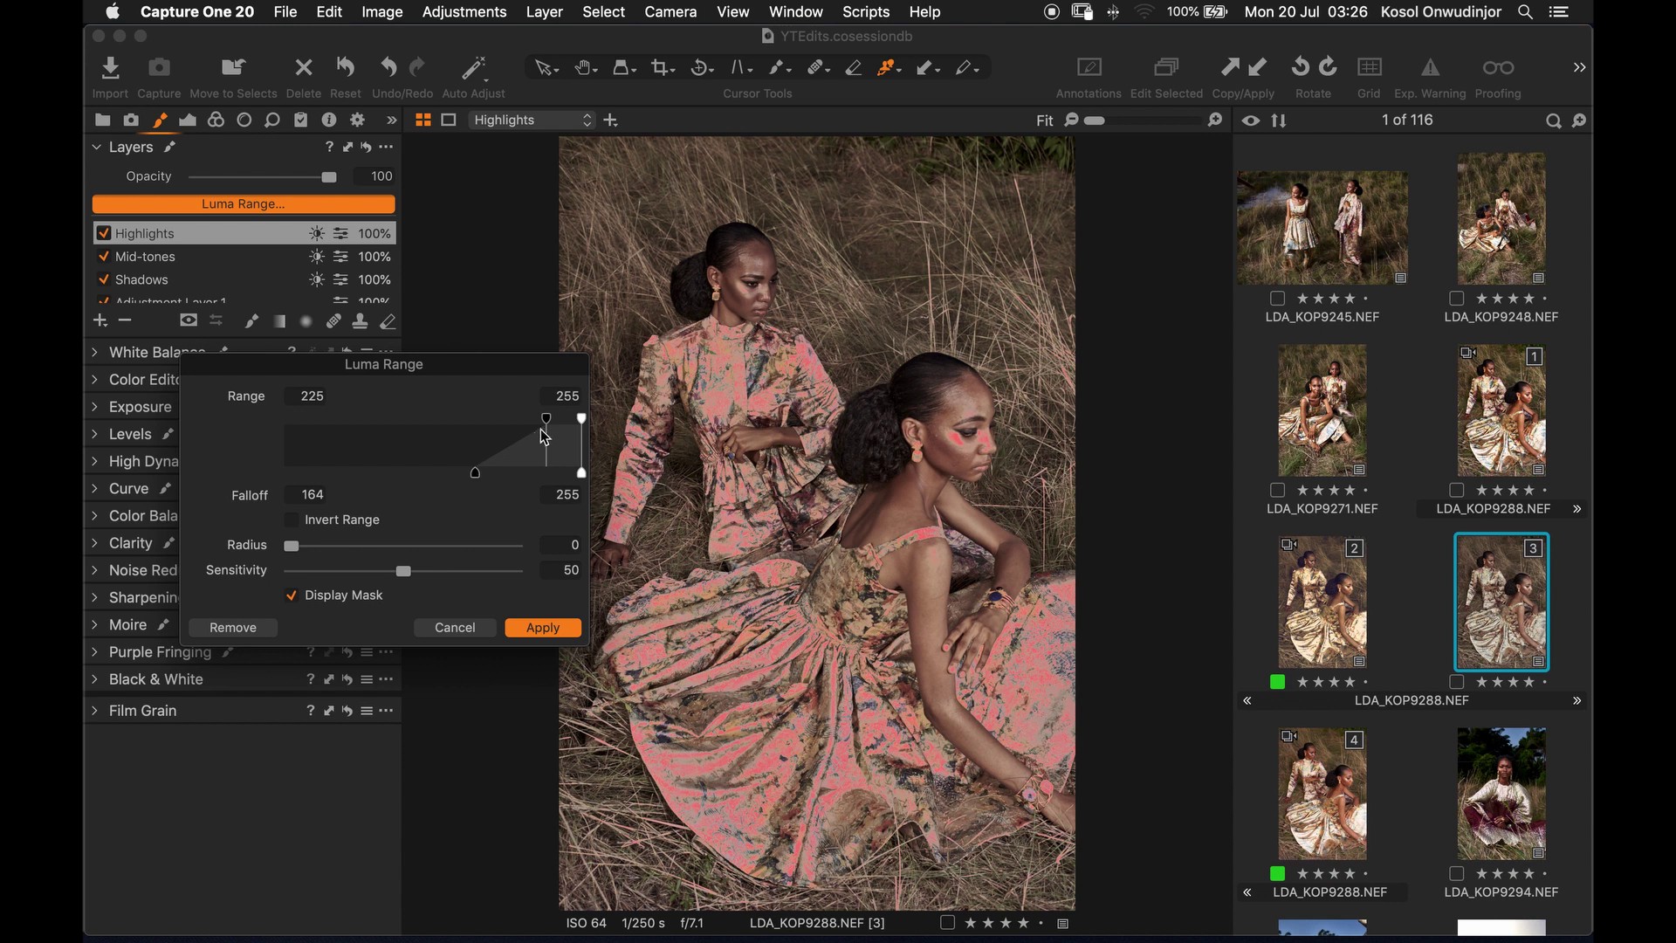
left_click_drag(547, 423, 531, 425)
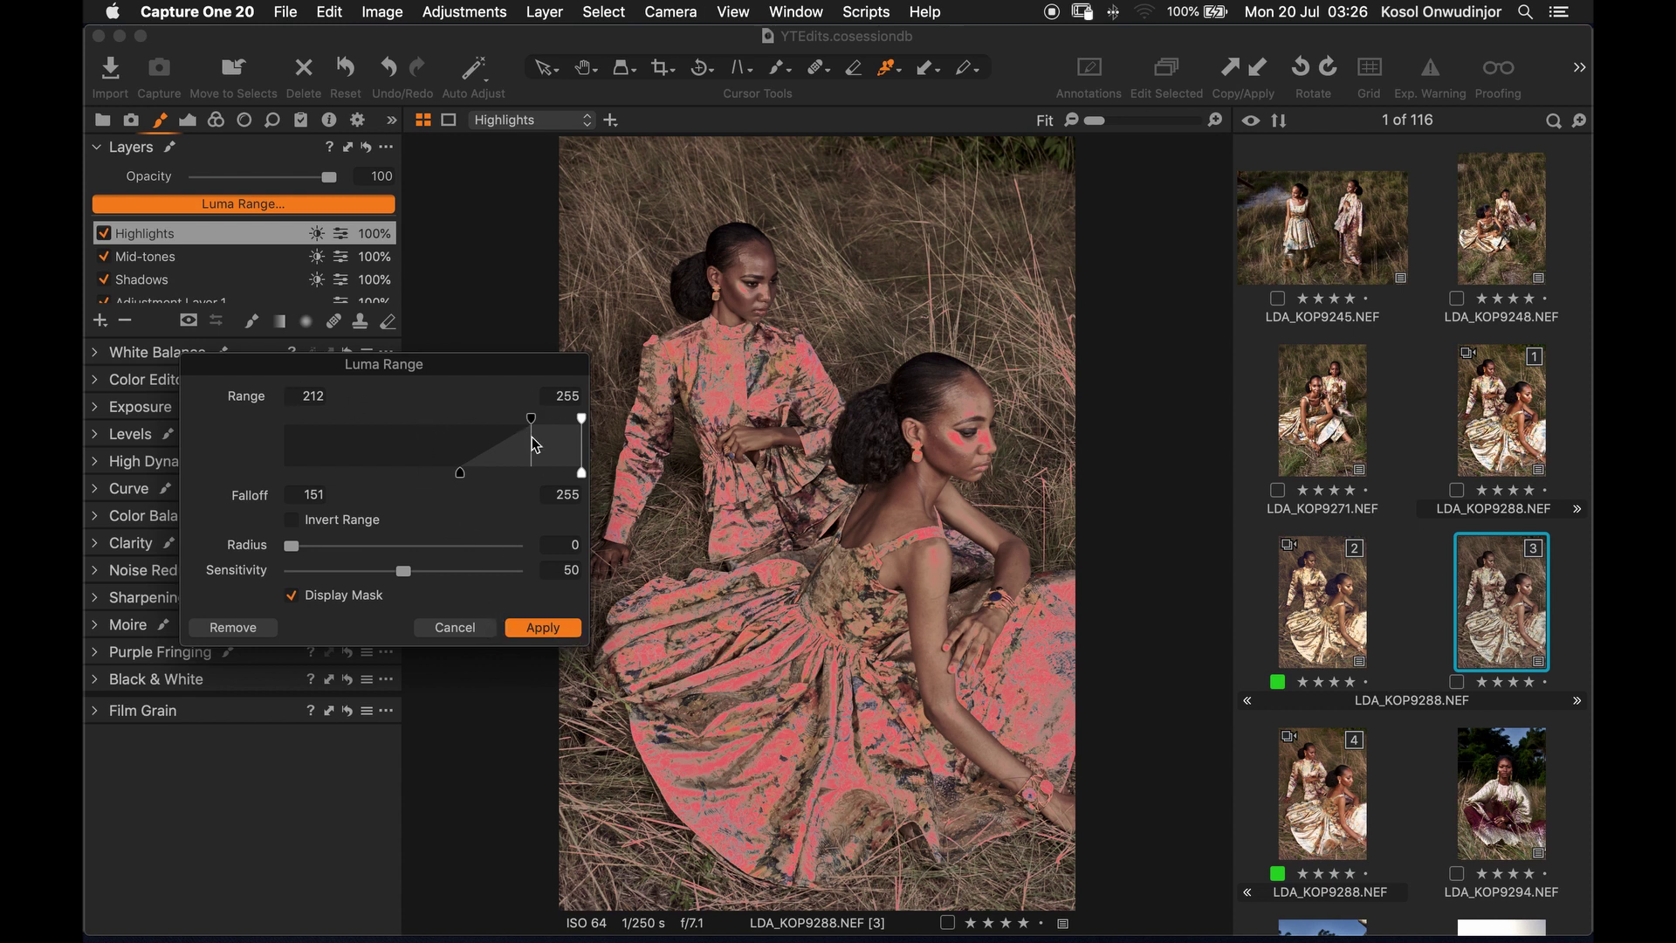
left_click_drag(460, 478, 411, 479)
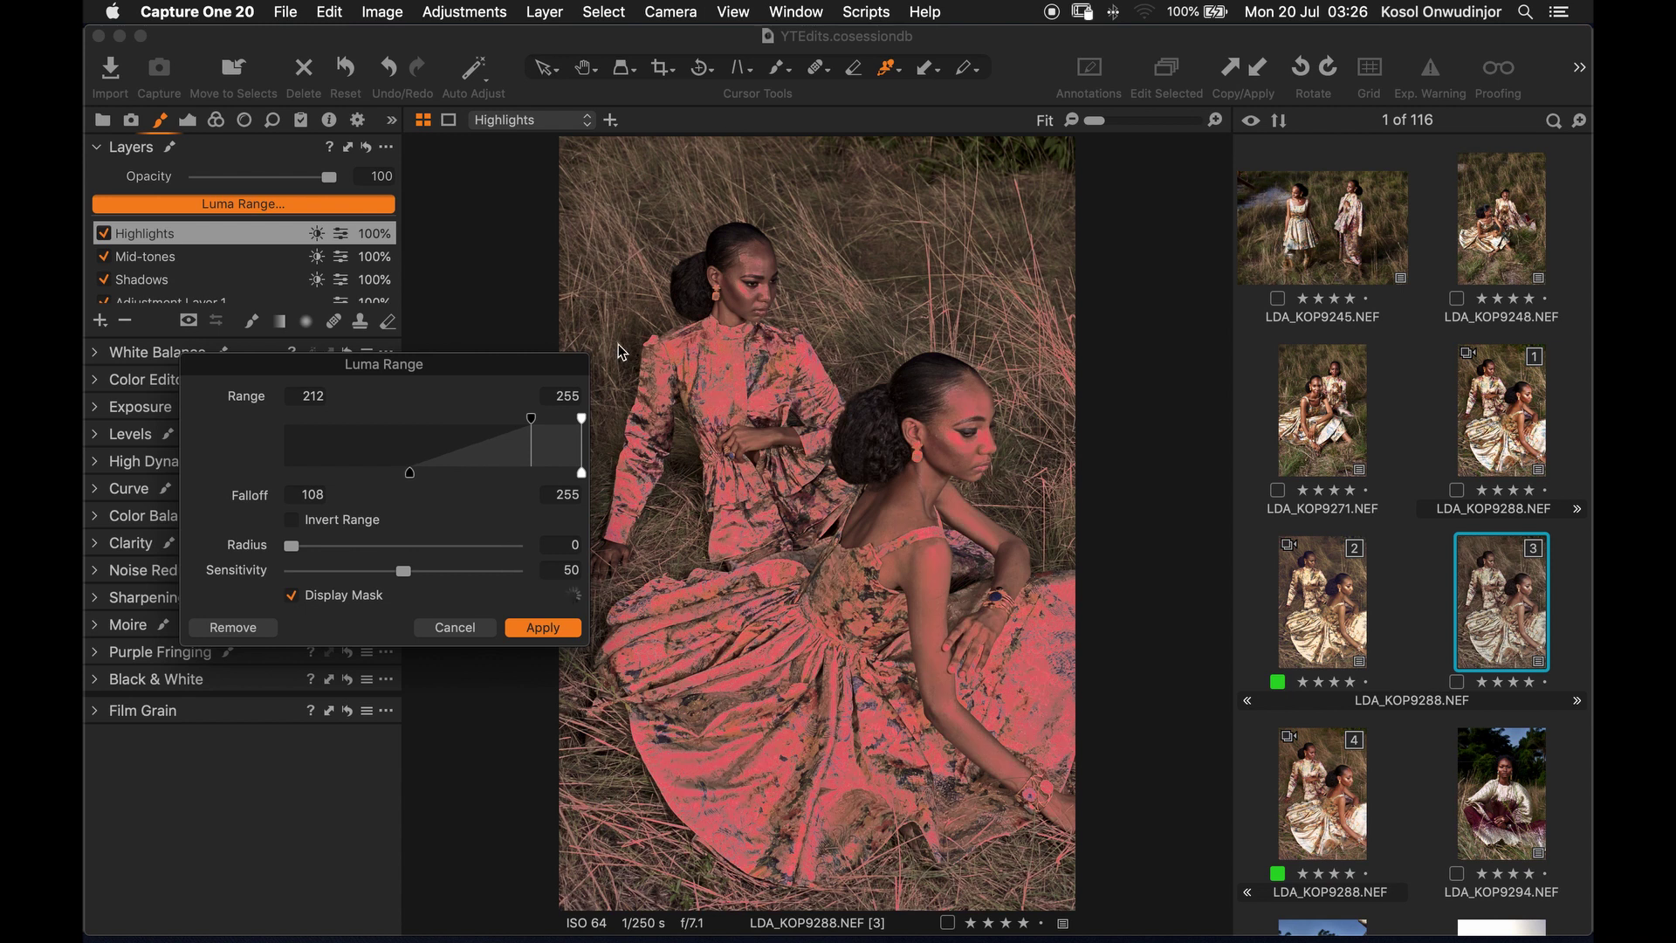
left_click(543, 628)
Step: Tint the Shadows layer toward blue with the shadow color balance wheel and compare the photo with that layer off and on
left_click(96, 516)
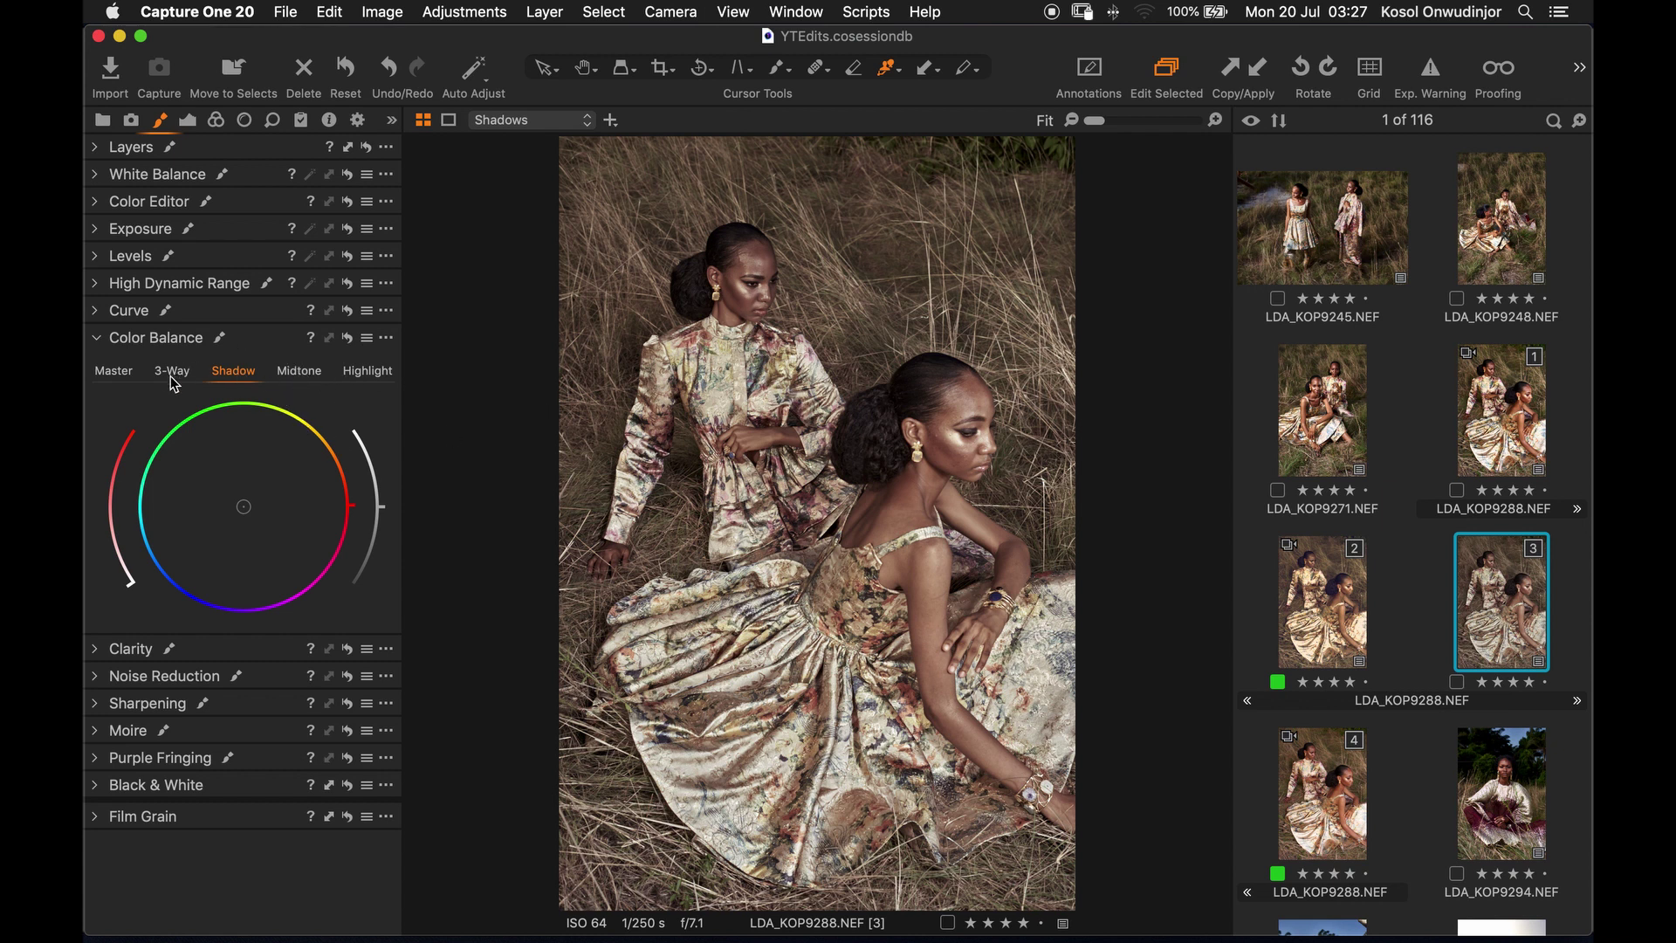
left_click(381, 512)
mouse_move(246, 513)
left_mouse_down()
mouse_move(232, 518)
mouse_move(229, 488)
mouse_move(292, 503)
mouse_move(294, 525)
mouse_move(260, 558)
mouse_move(193, 553)
left_mouse_up()
left_click(99, 149)
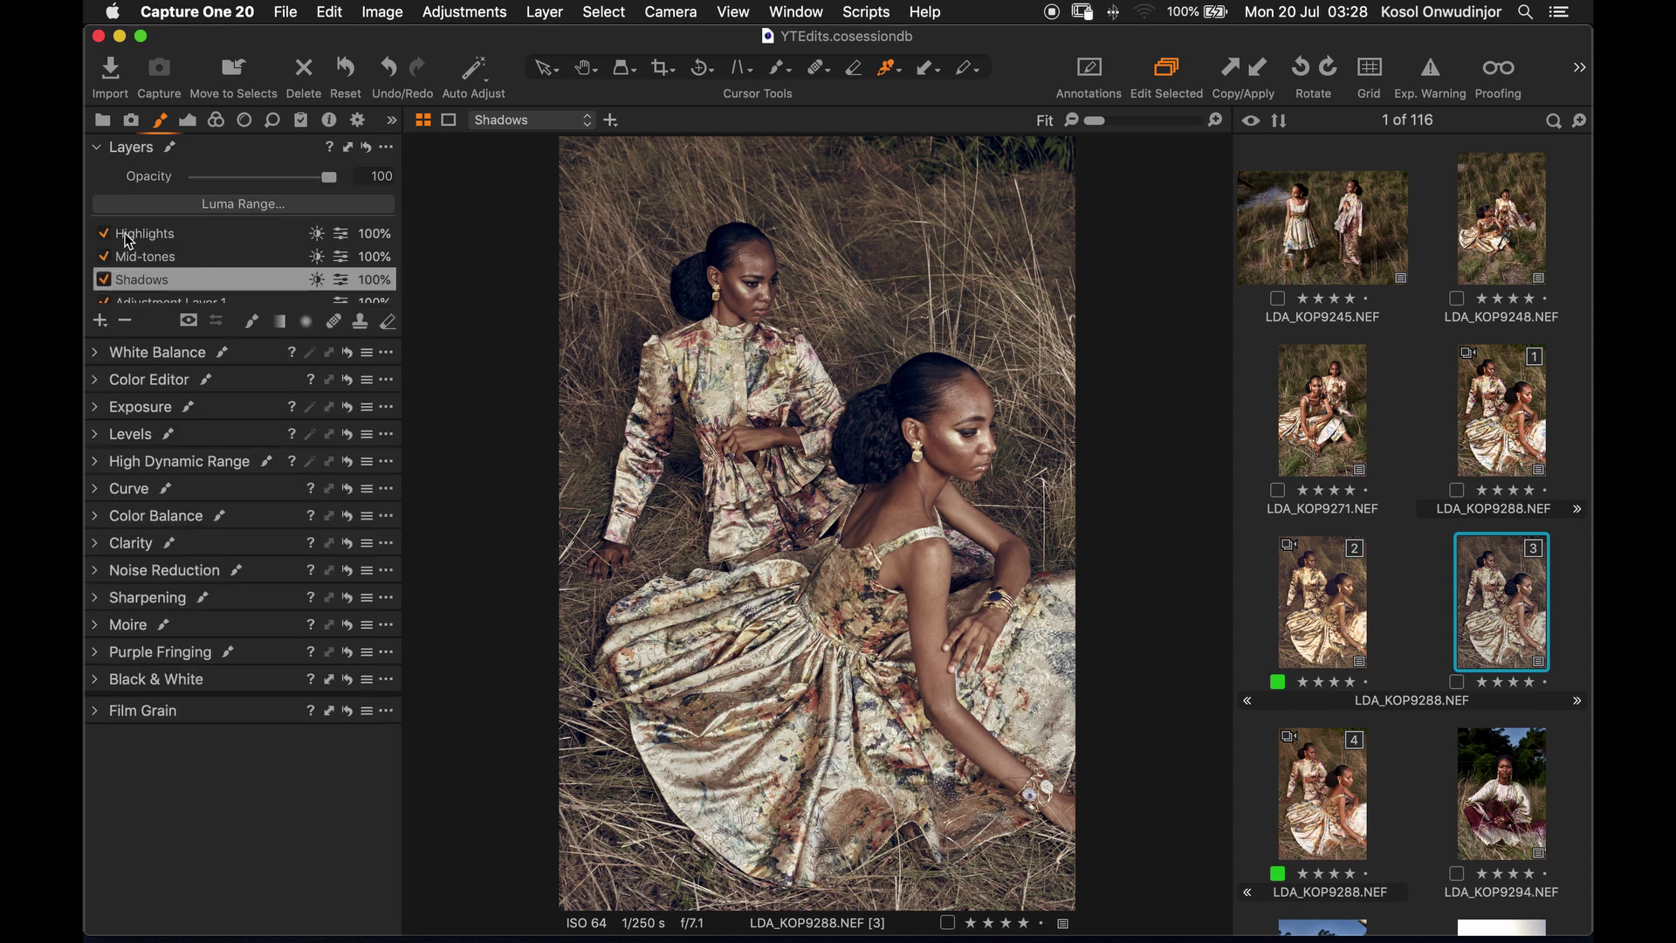
left_click(103, 284)
left_click(104, 281)
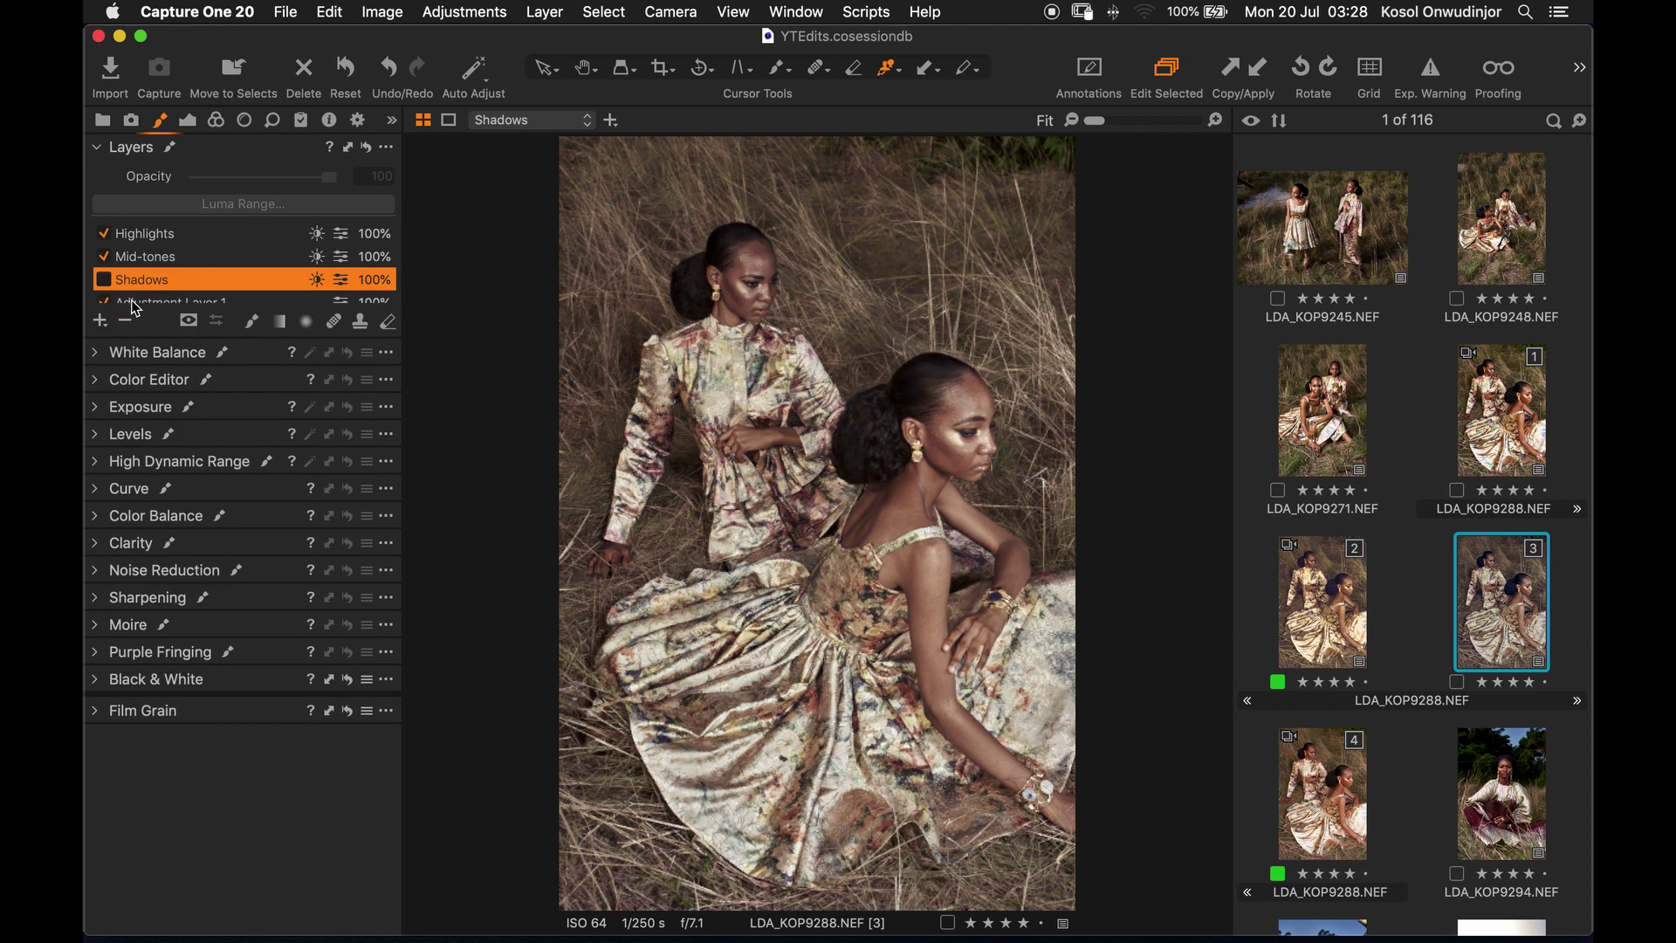
left_click(104, 281)
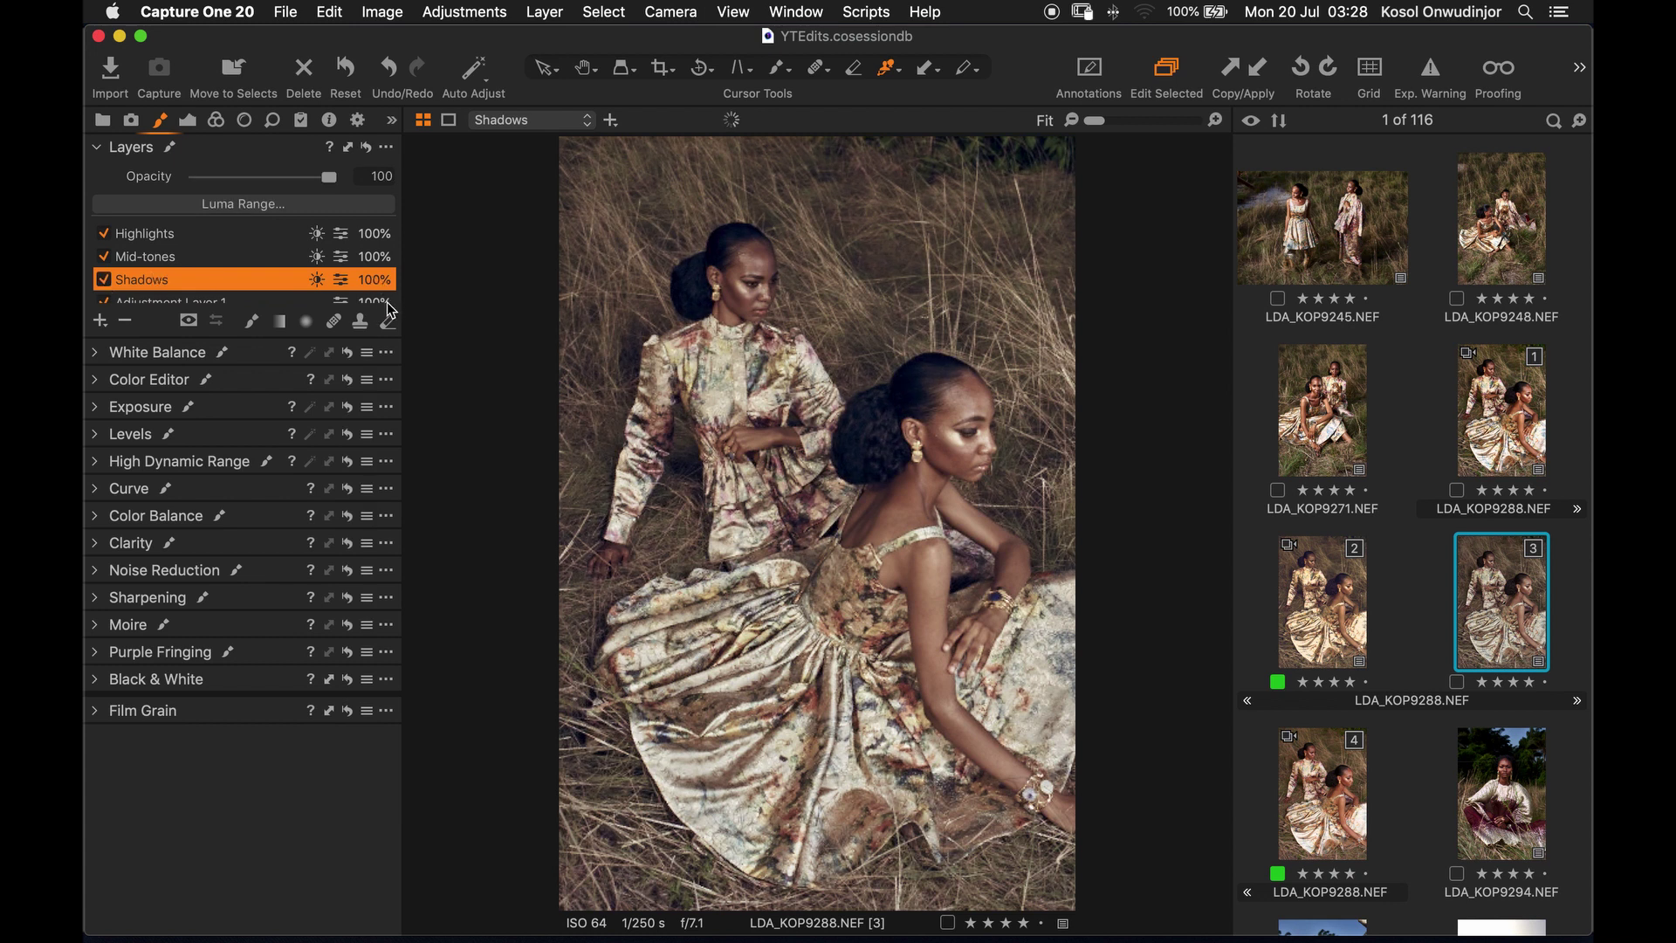
Step: Tint the Highlights layer slightly toward yellow with the highlight color balance wheel and compare the photo with that layer off and on
left_click(145, 233)
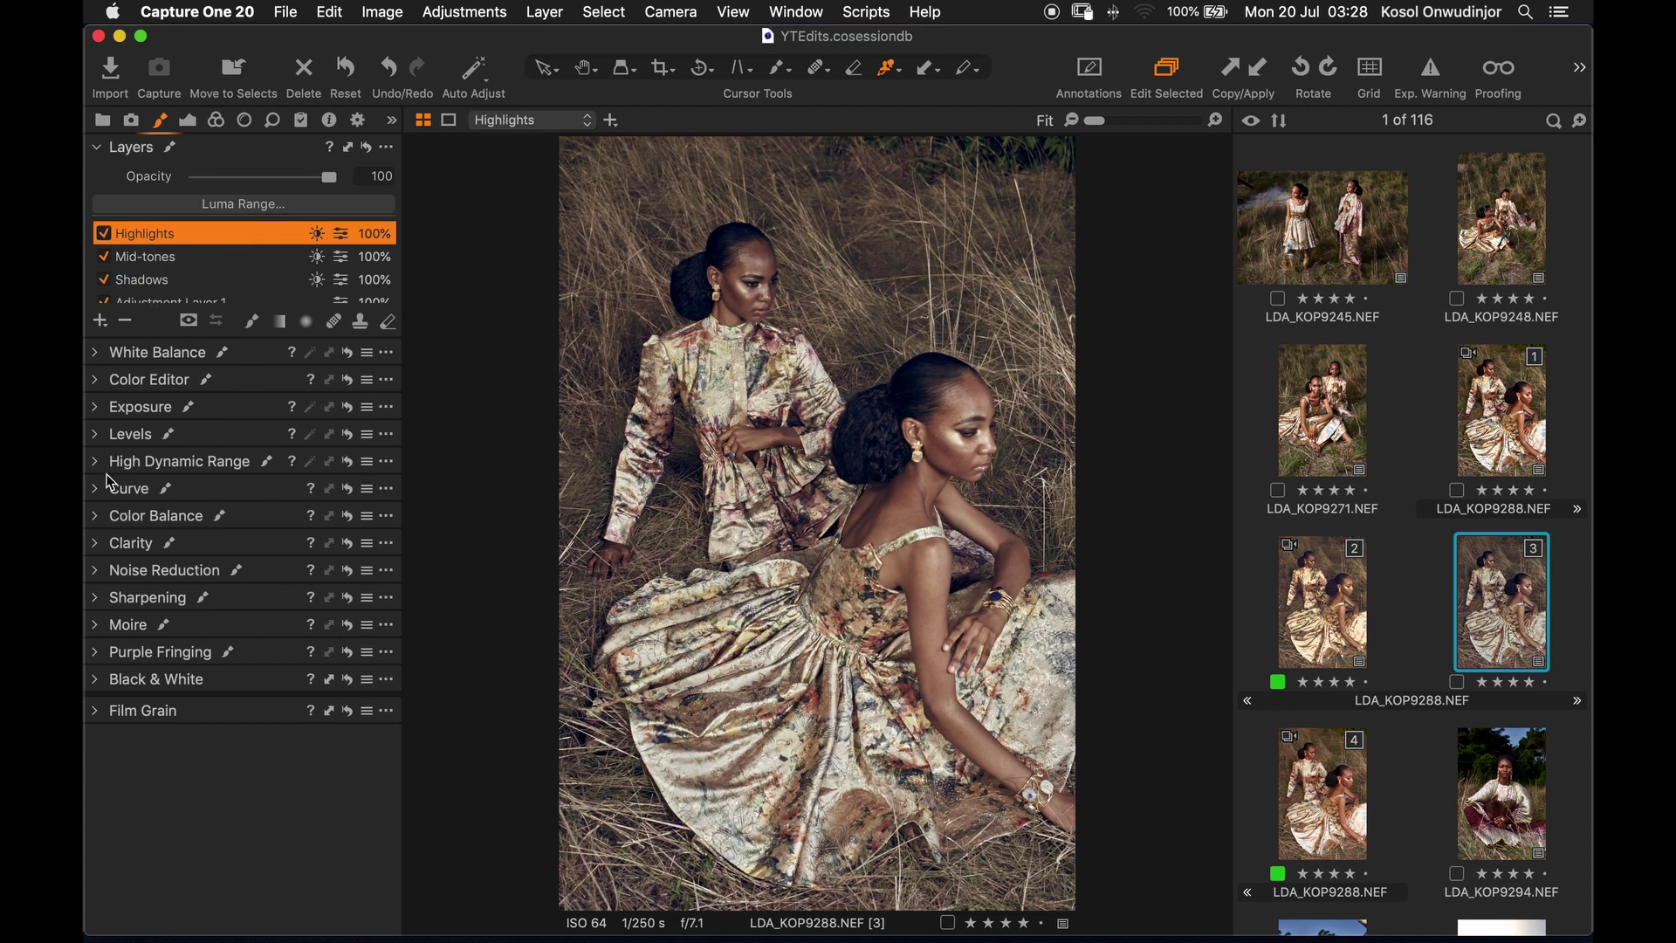
left_click(131, 515)
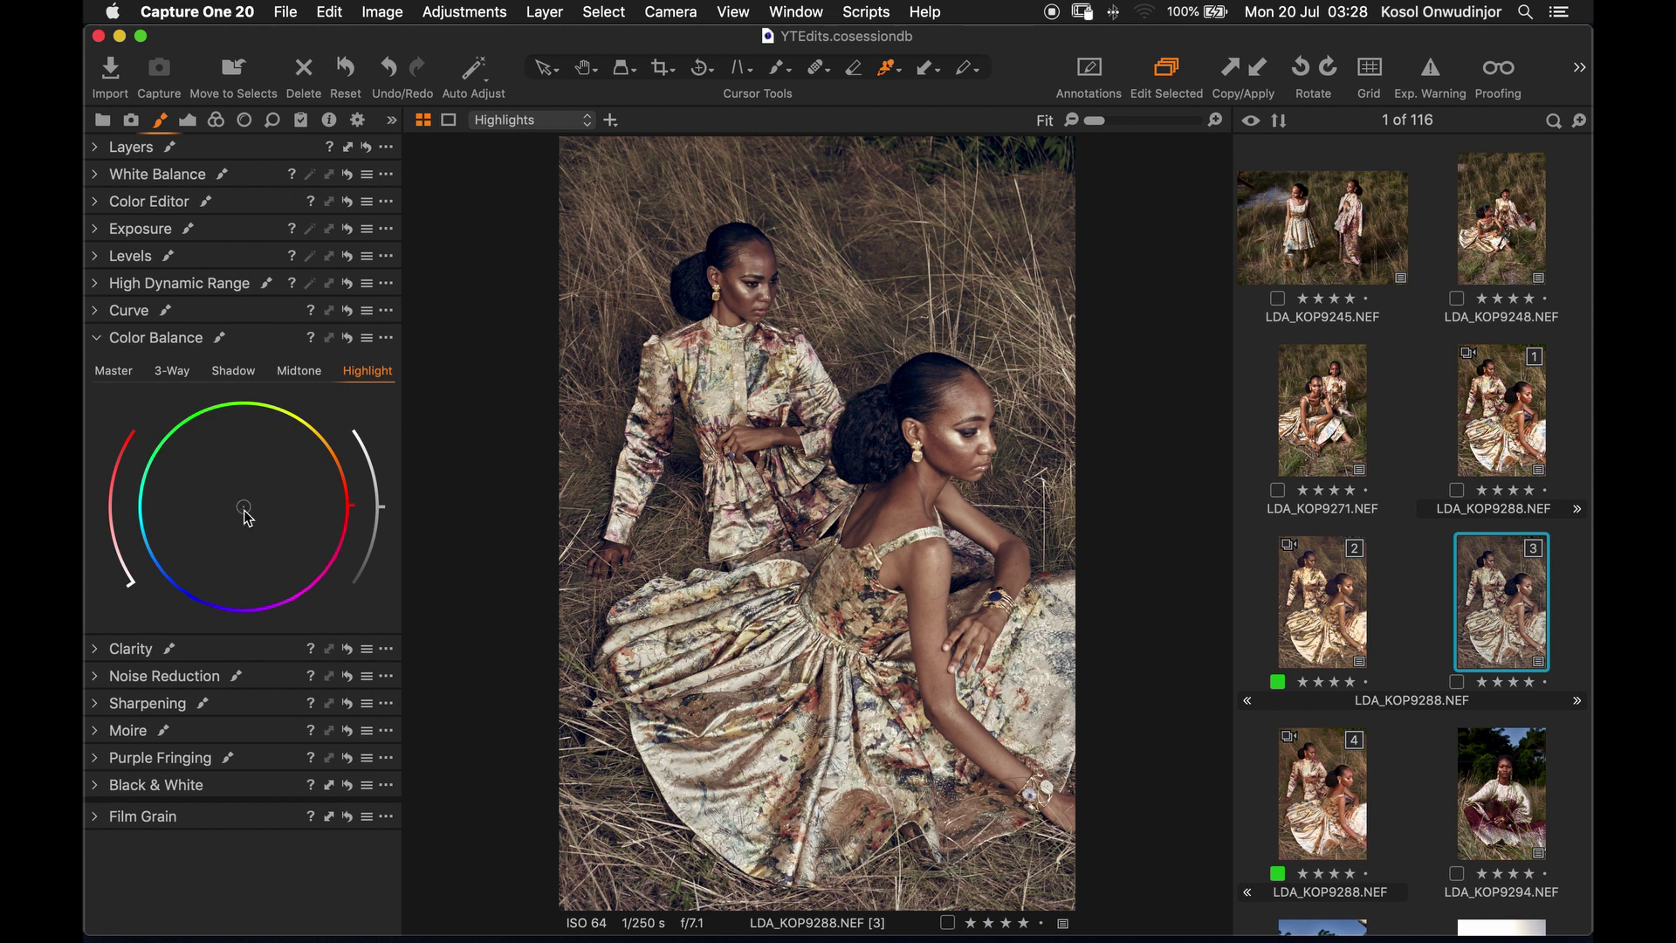
left_click_drag(245, 512, 262, 499)
left_click_drag(263, 501, 271, 488)
left_click(98, 148)
left_click(105, 234)
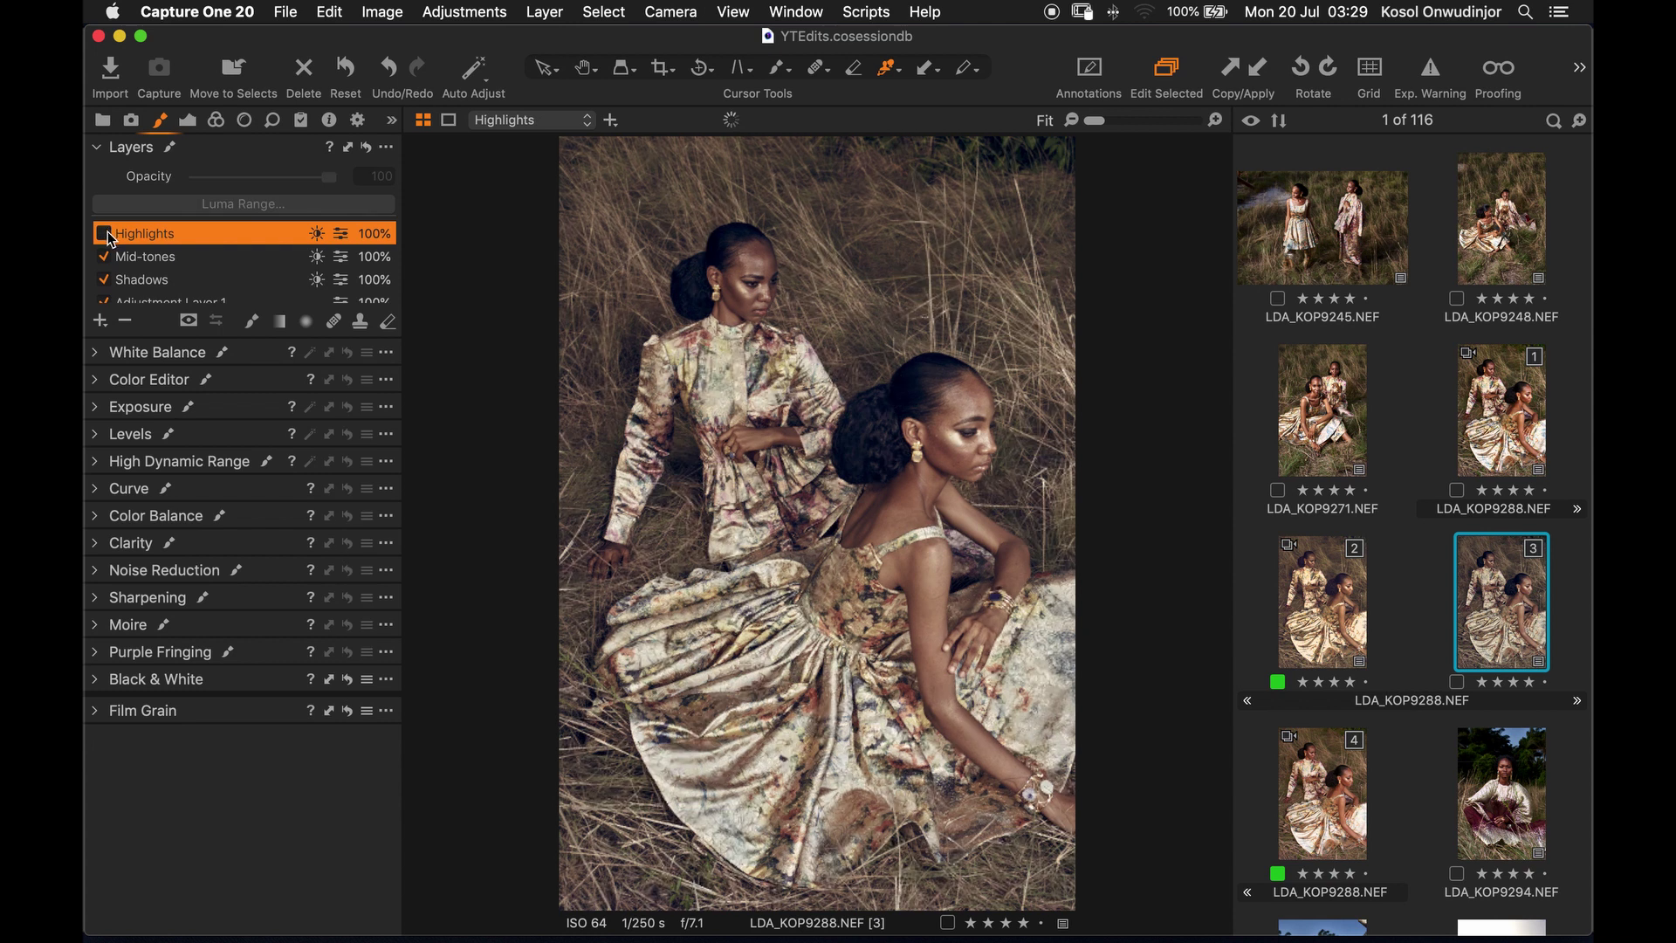
left_click(104, 234)
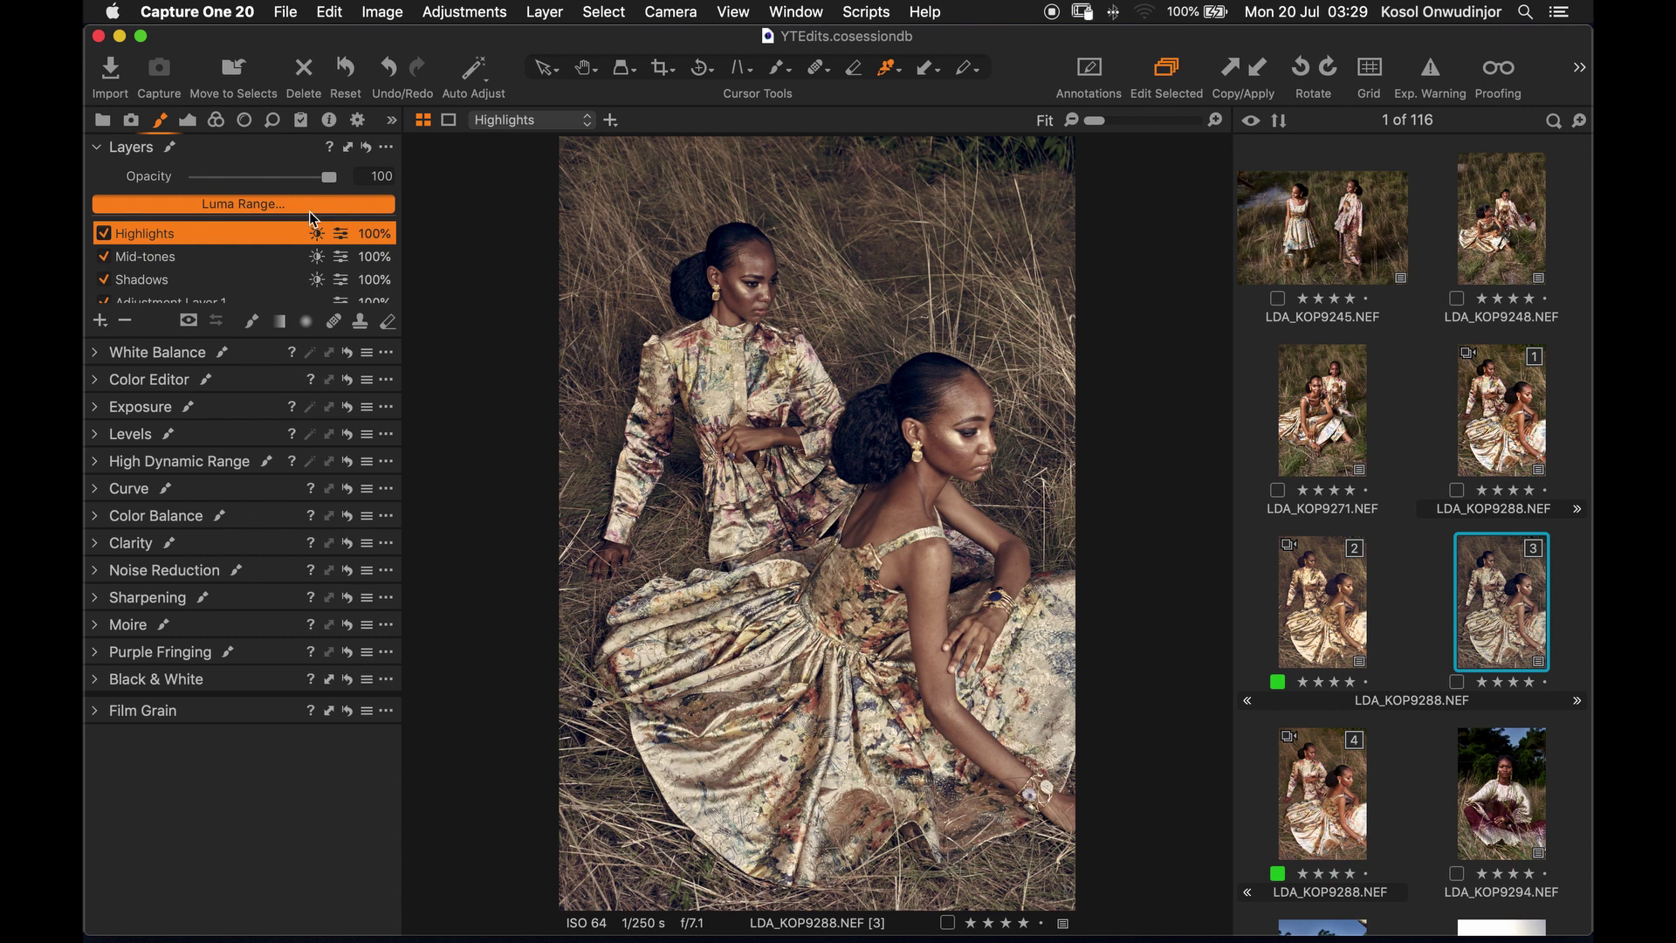
Step: Widen the Highlights layer's luma range by lowering the start of its range
left_click(356, 210)
left_click_drag(530, 426, 502, 434)
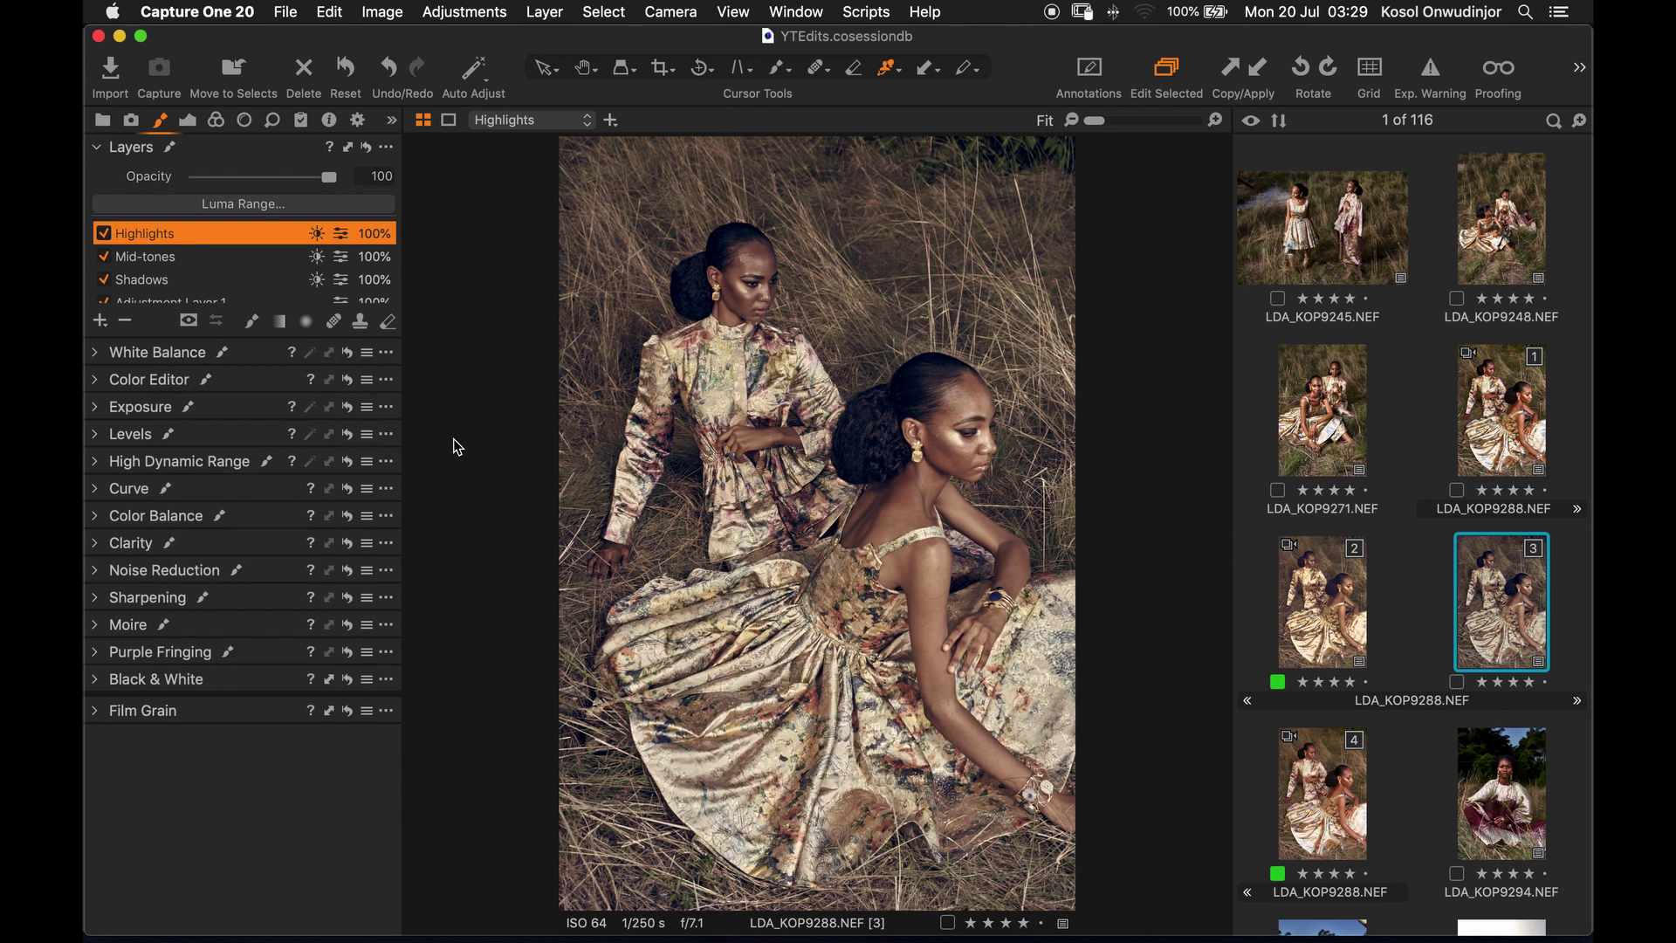
Step: Show the Mid-tones layer's midtone color balance wheel and review the photo full screen with the tools and browser hidden
left_click(155, 515)
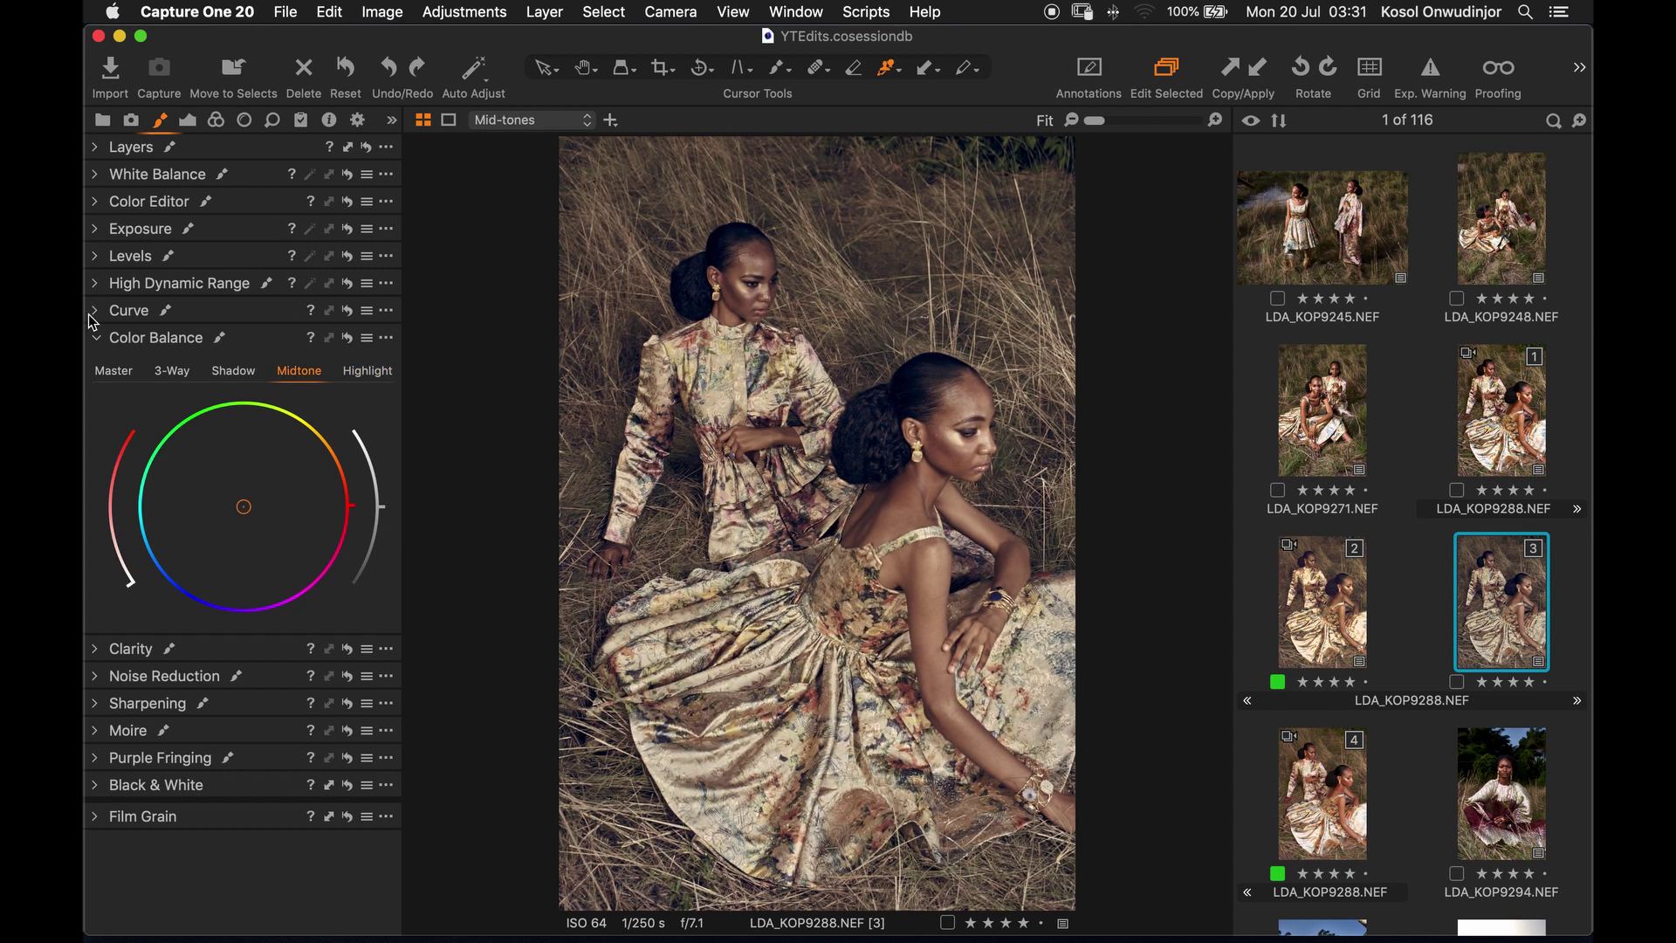
key("super+t")
key("super+b")
key("ctrl+super+f")
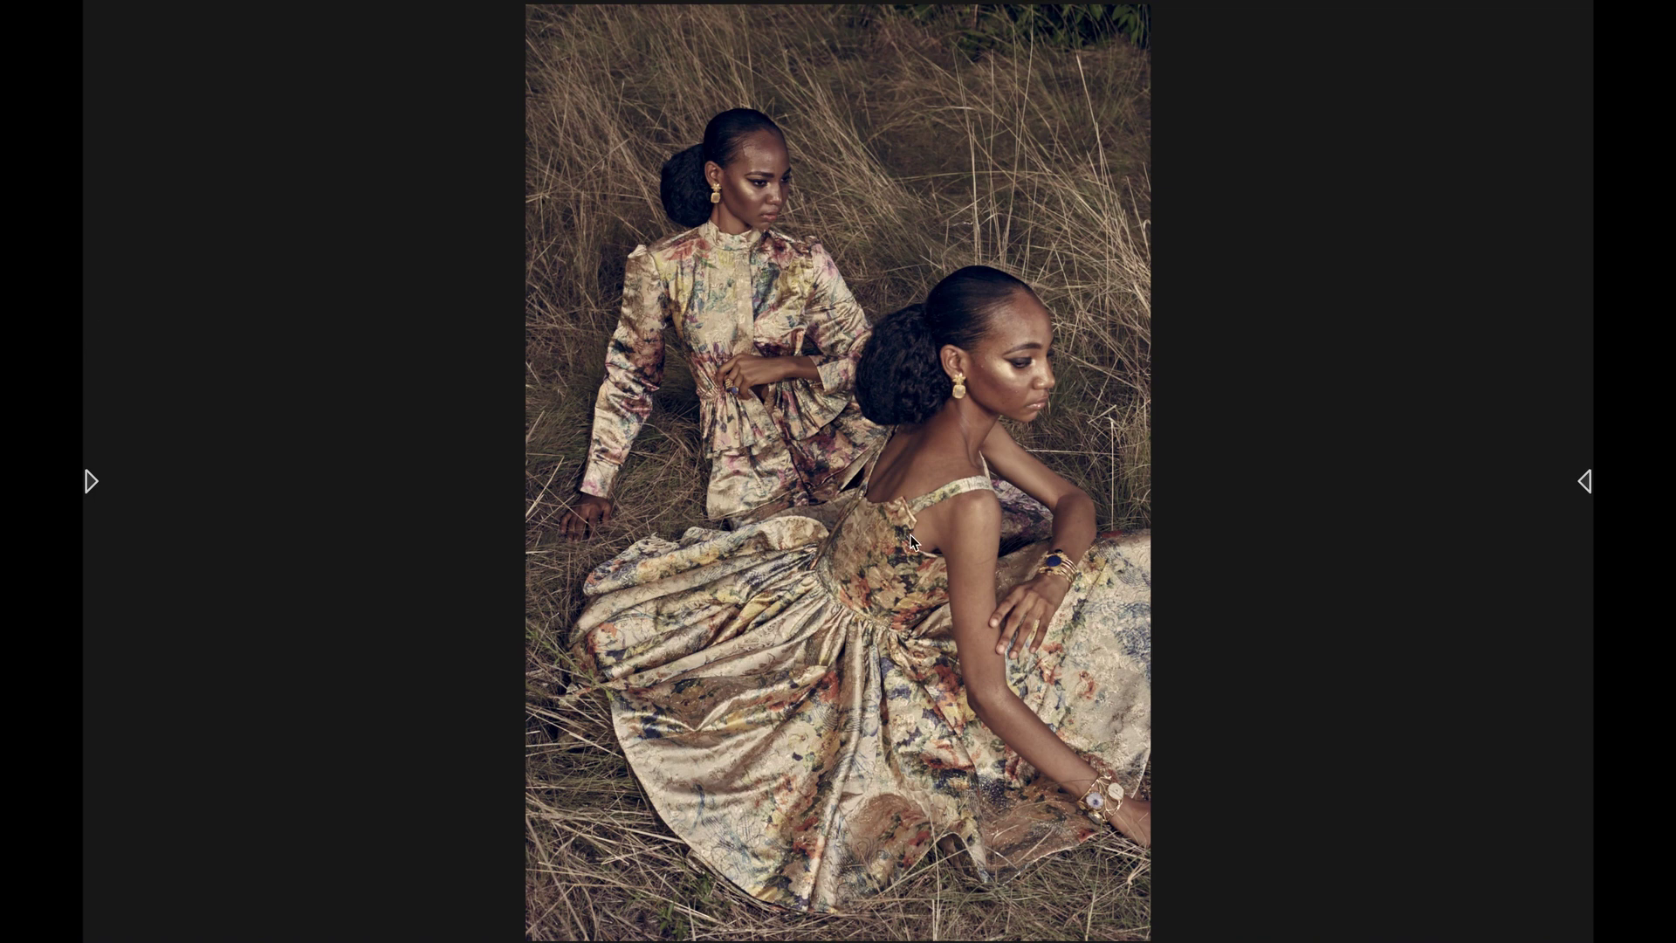
key("super+t")
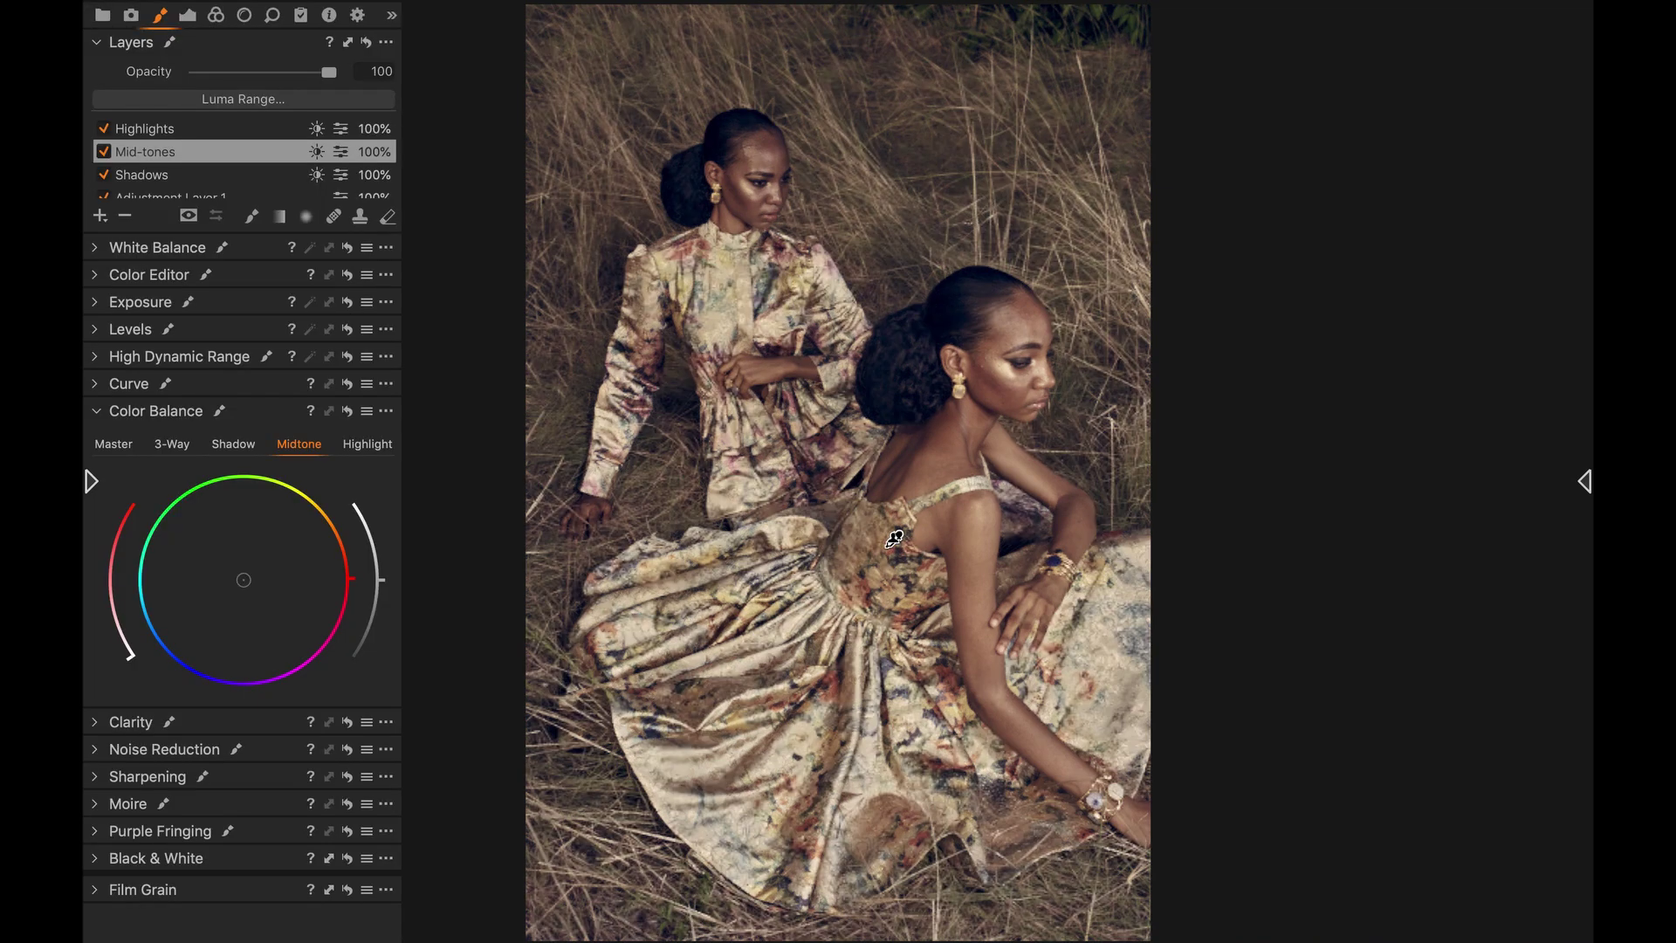
key("super+t")
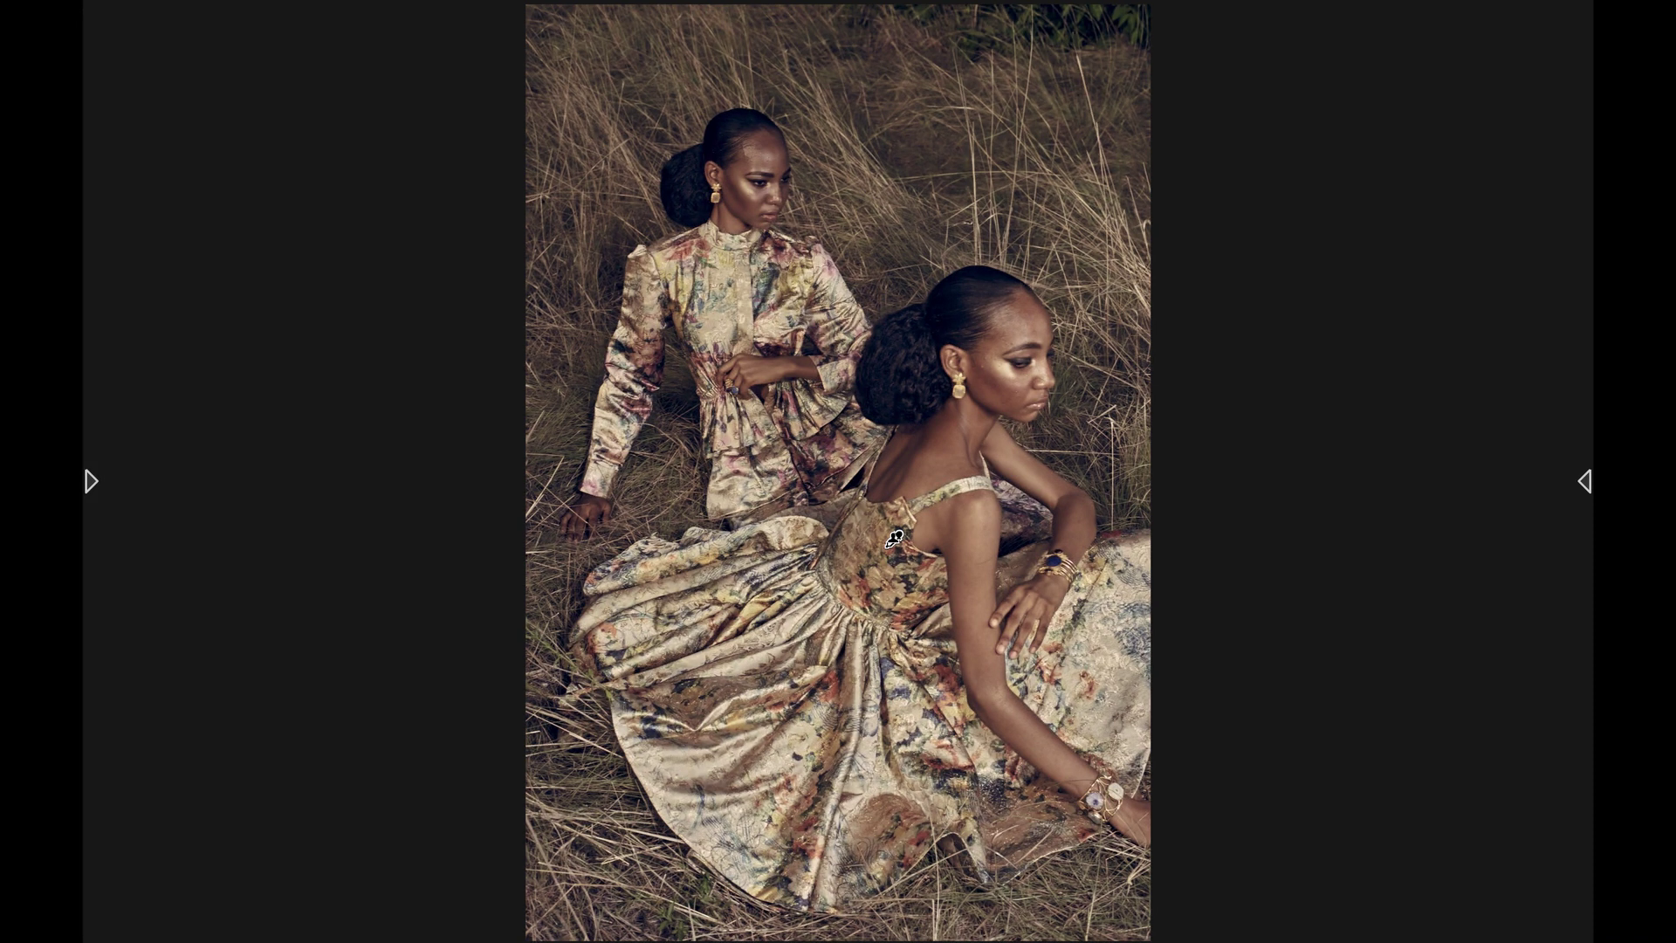
key("ctrl+super+f")
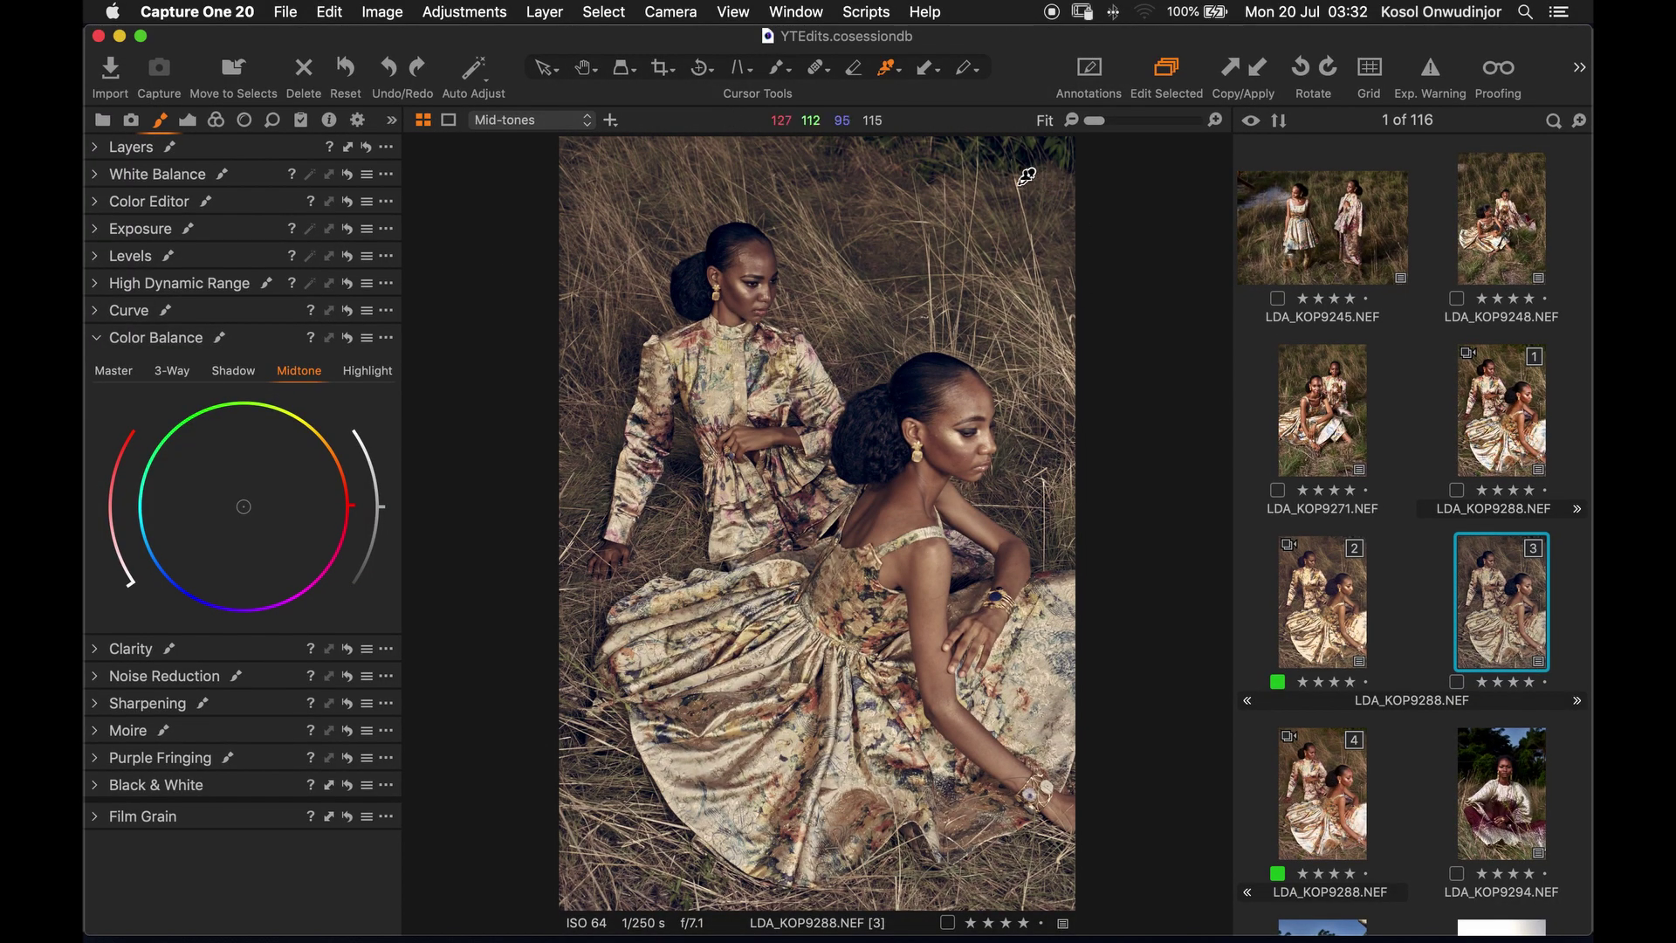
Step: Add a new filled adjustment layer above the Highlights layer
left_click(105, 156)
left_click(100, 322)
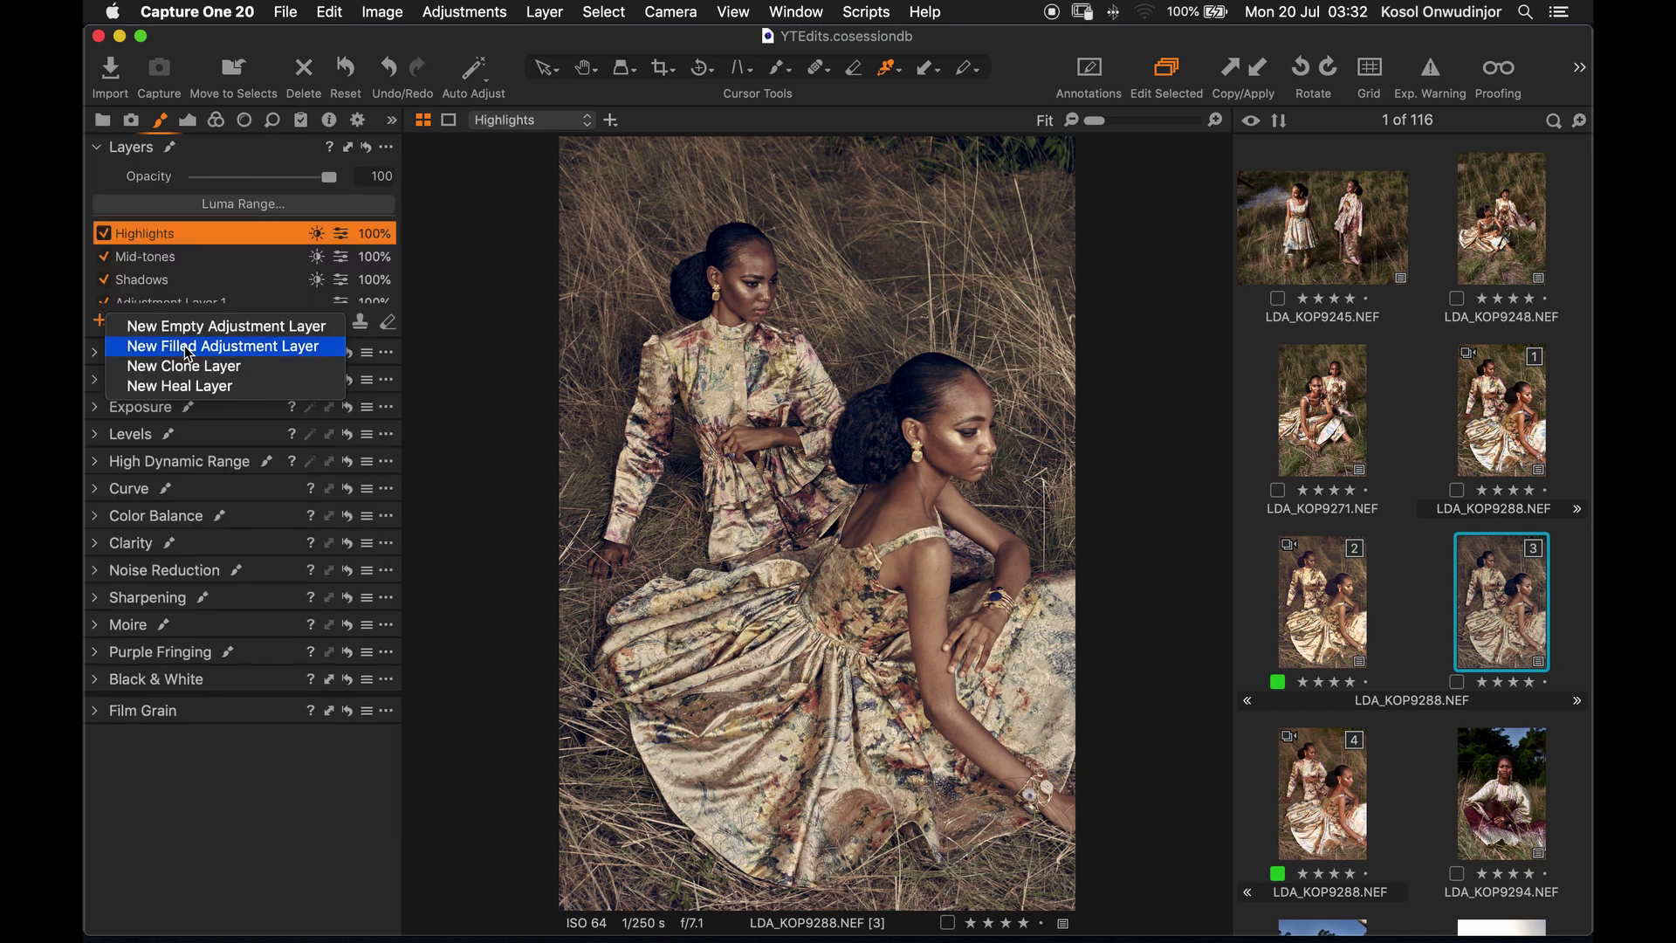
left_click(209, 344)
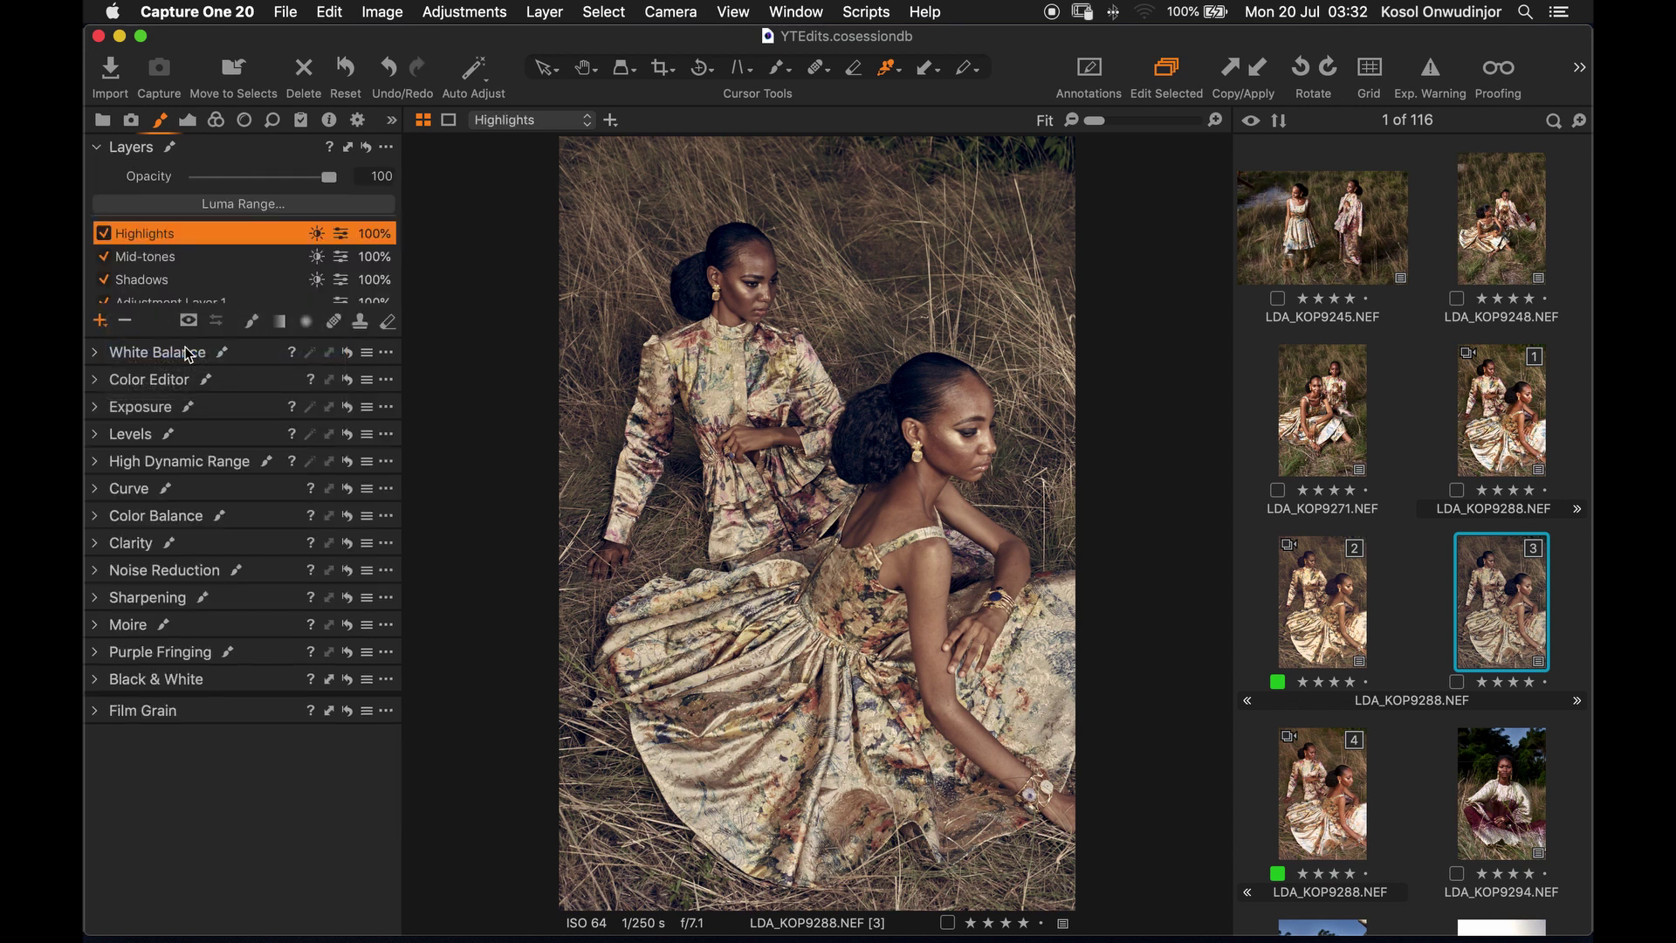
Step: Shape the new layer's RGB curve with highlight, shadow and midtone points, moving the black point to input 5, output 0
left_click(98, 492)
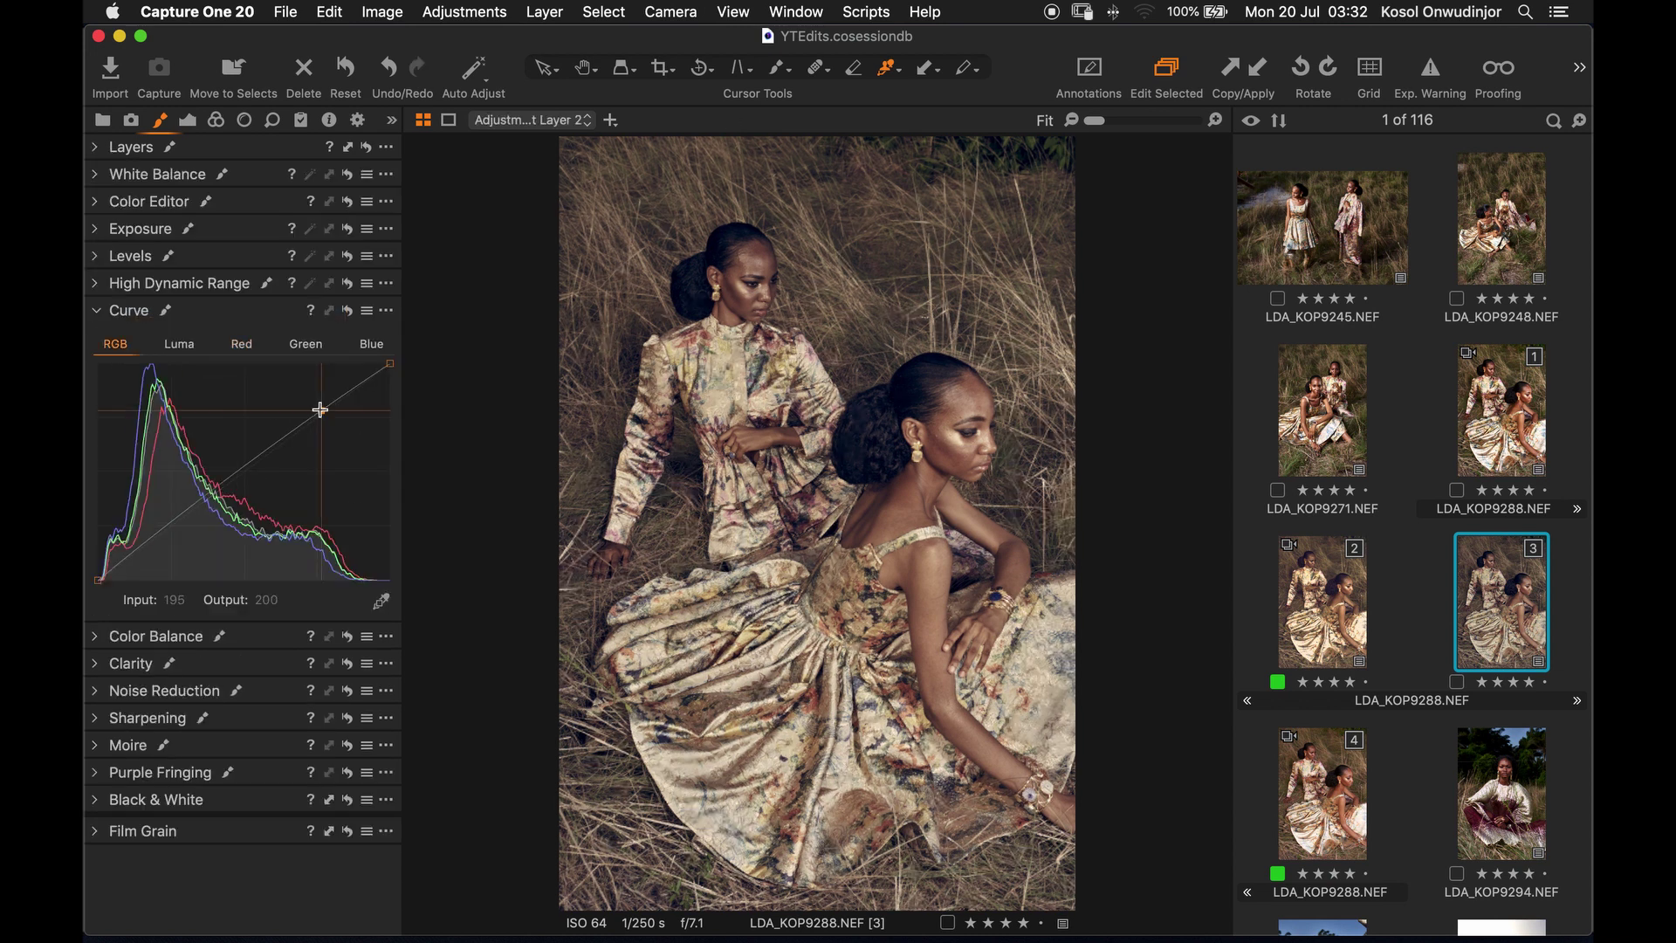
left_click_drag(319, 411, 320, 409)
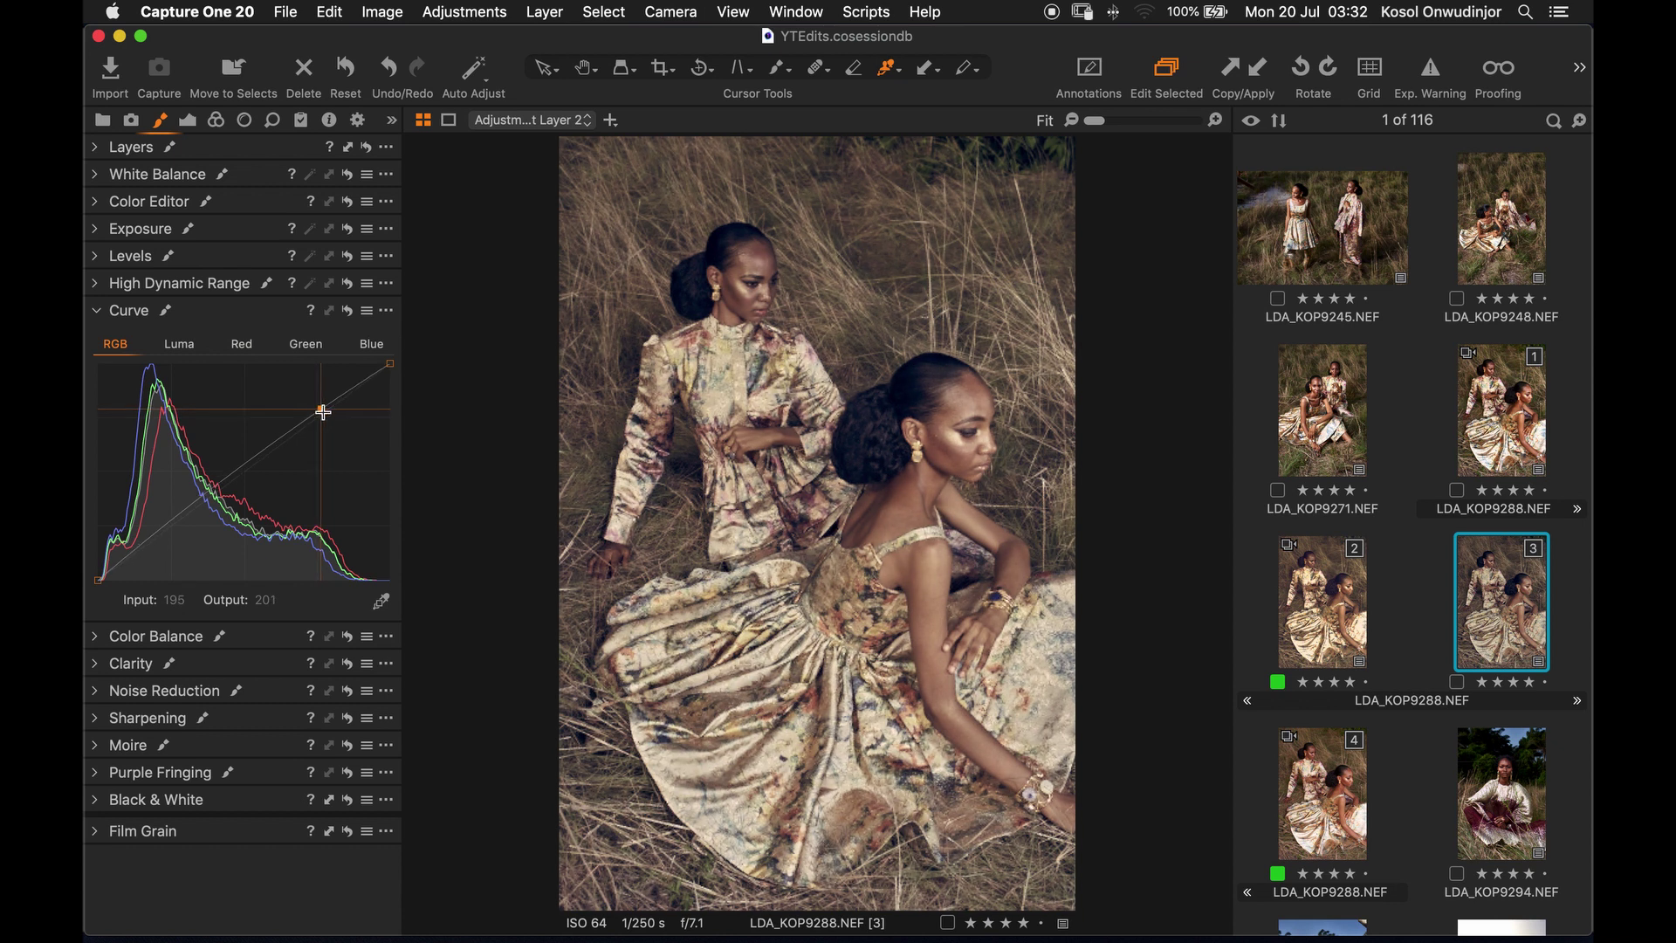
left_click(155, 533)
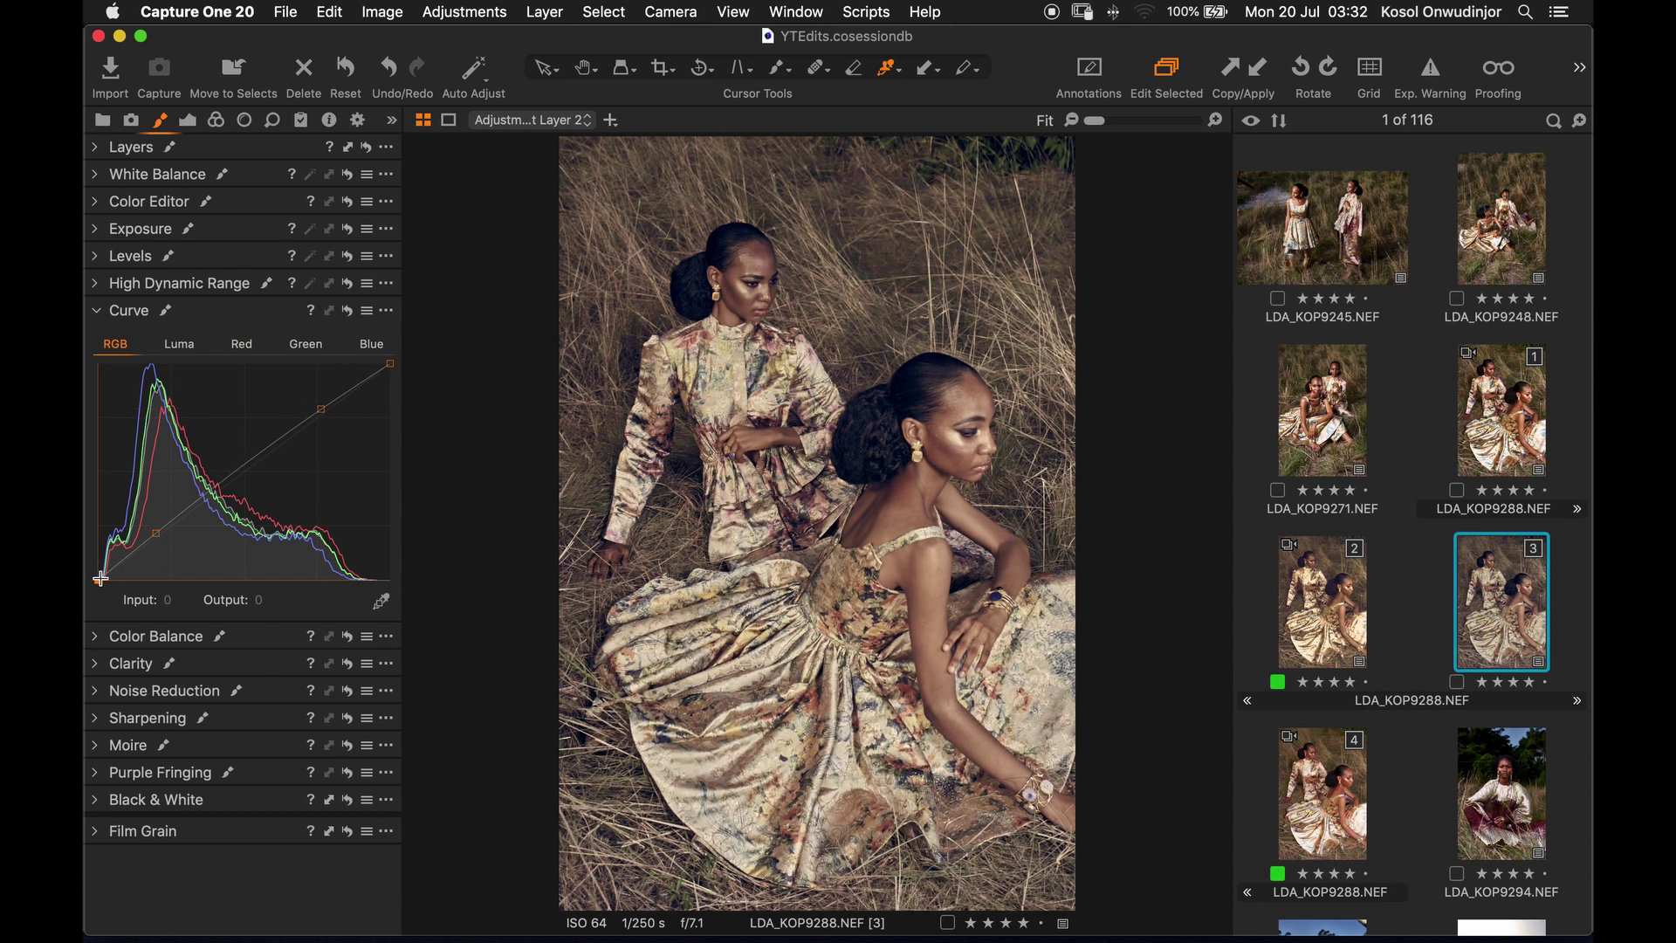
left_click_drag(100, 578, 104, 579)
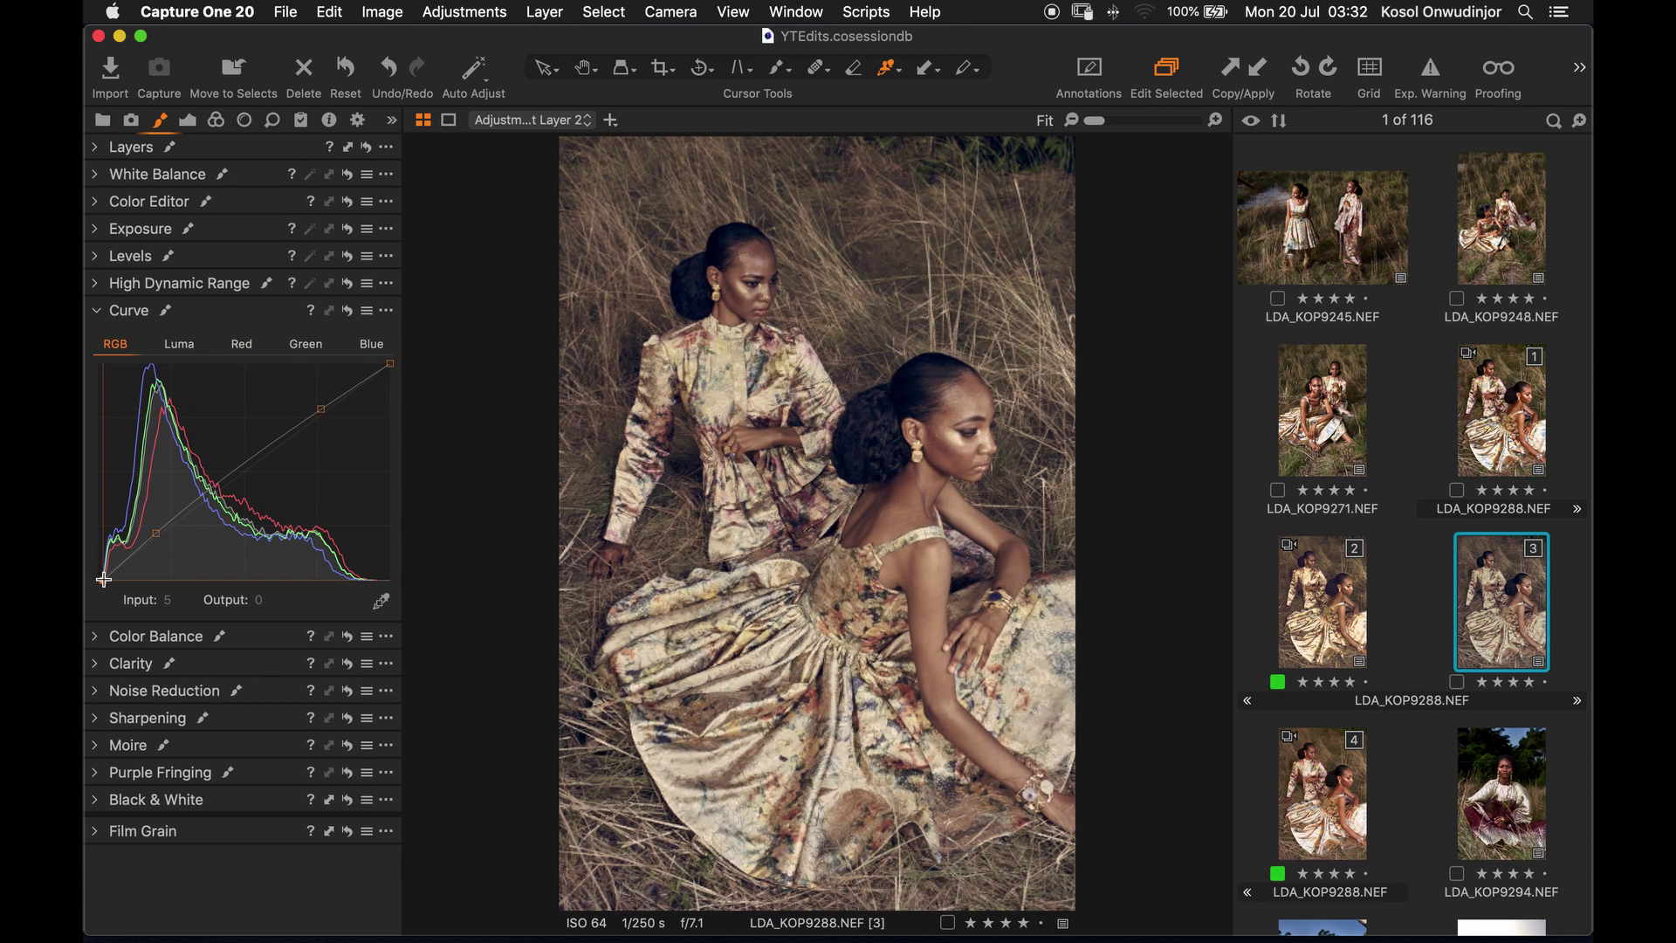
left_click(232, 472)
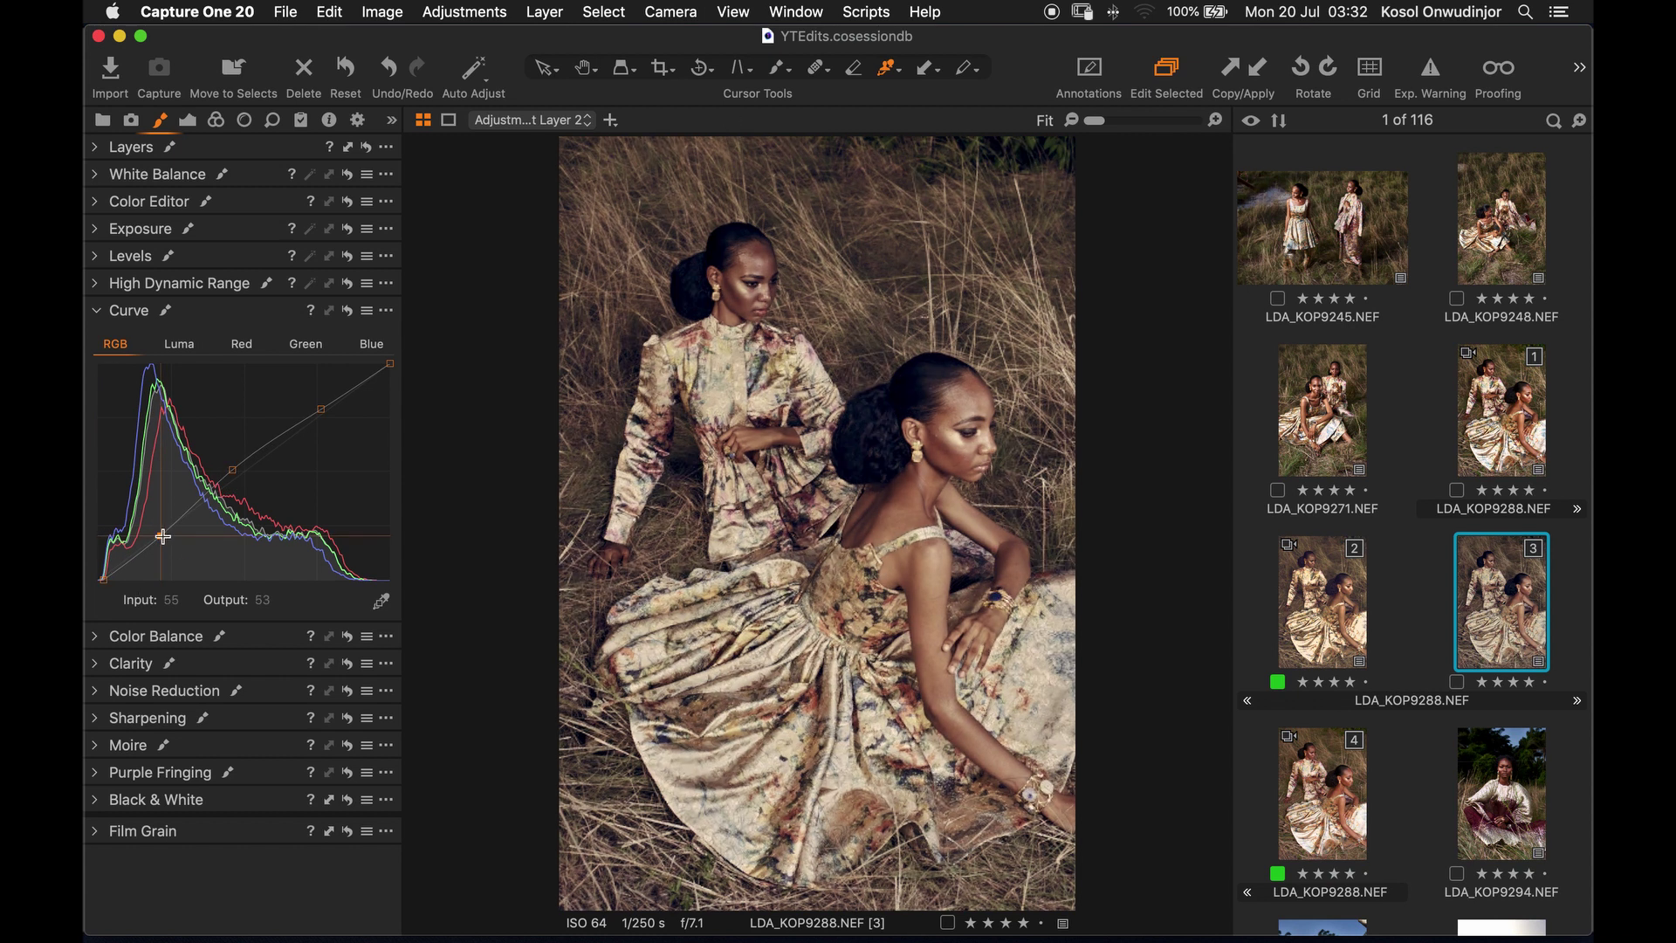
Step: Compare the photo before and after grading full screen, sweeping the split divider across to the left edge
key("ctrl+super+f")
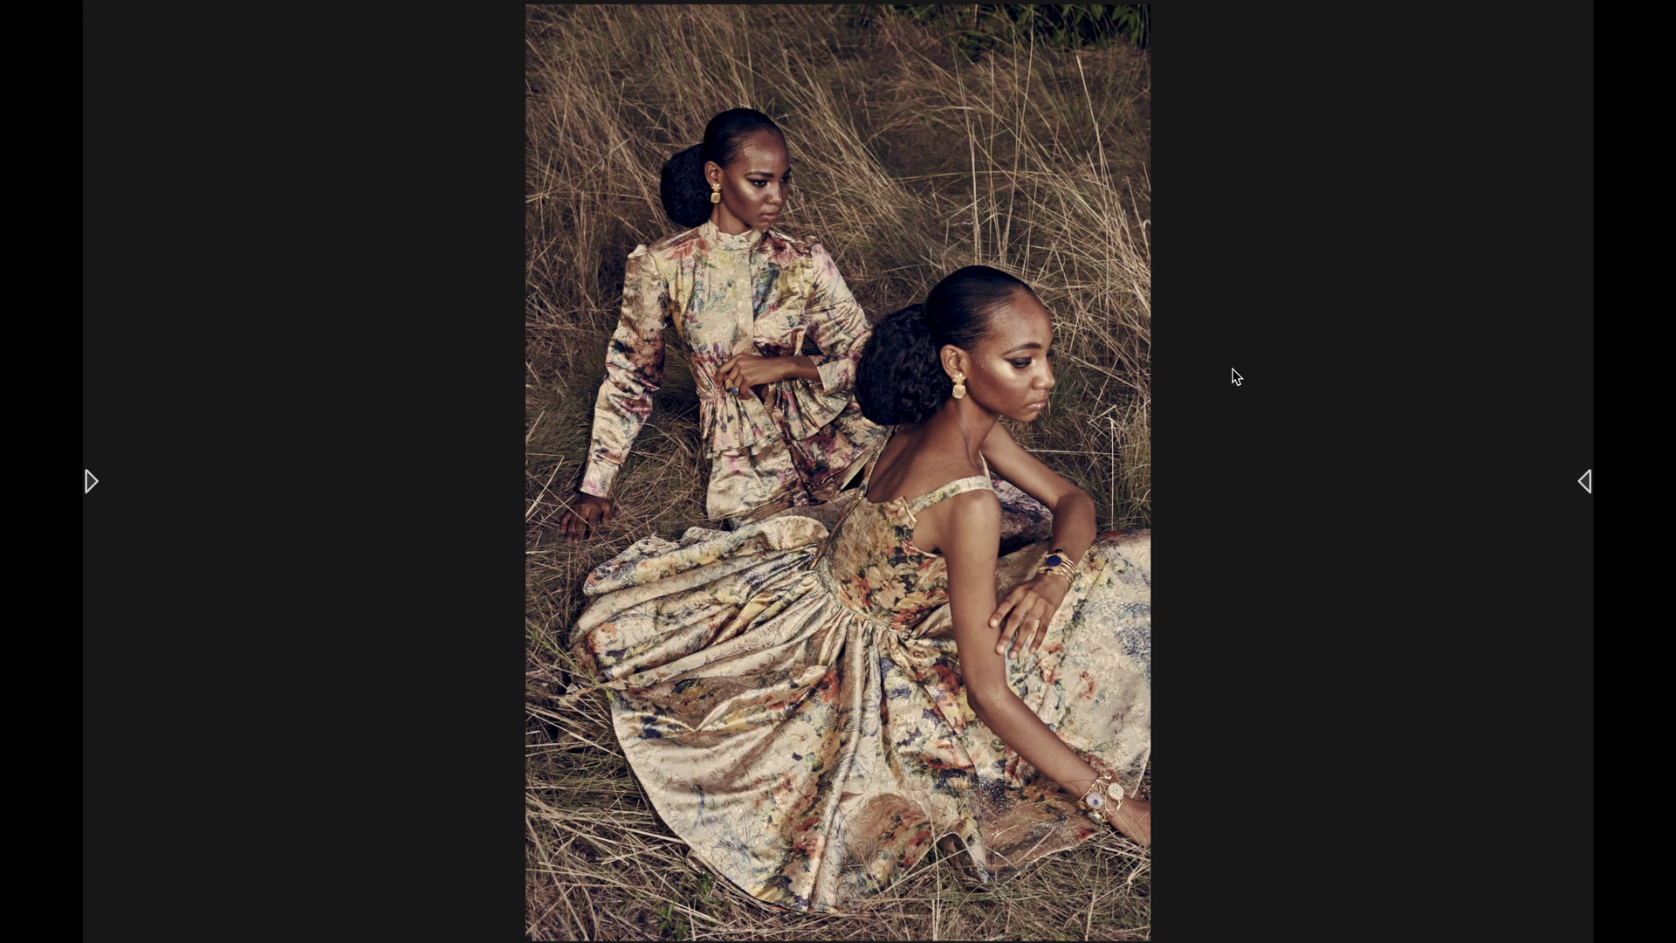
key("y")
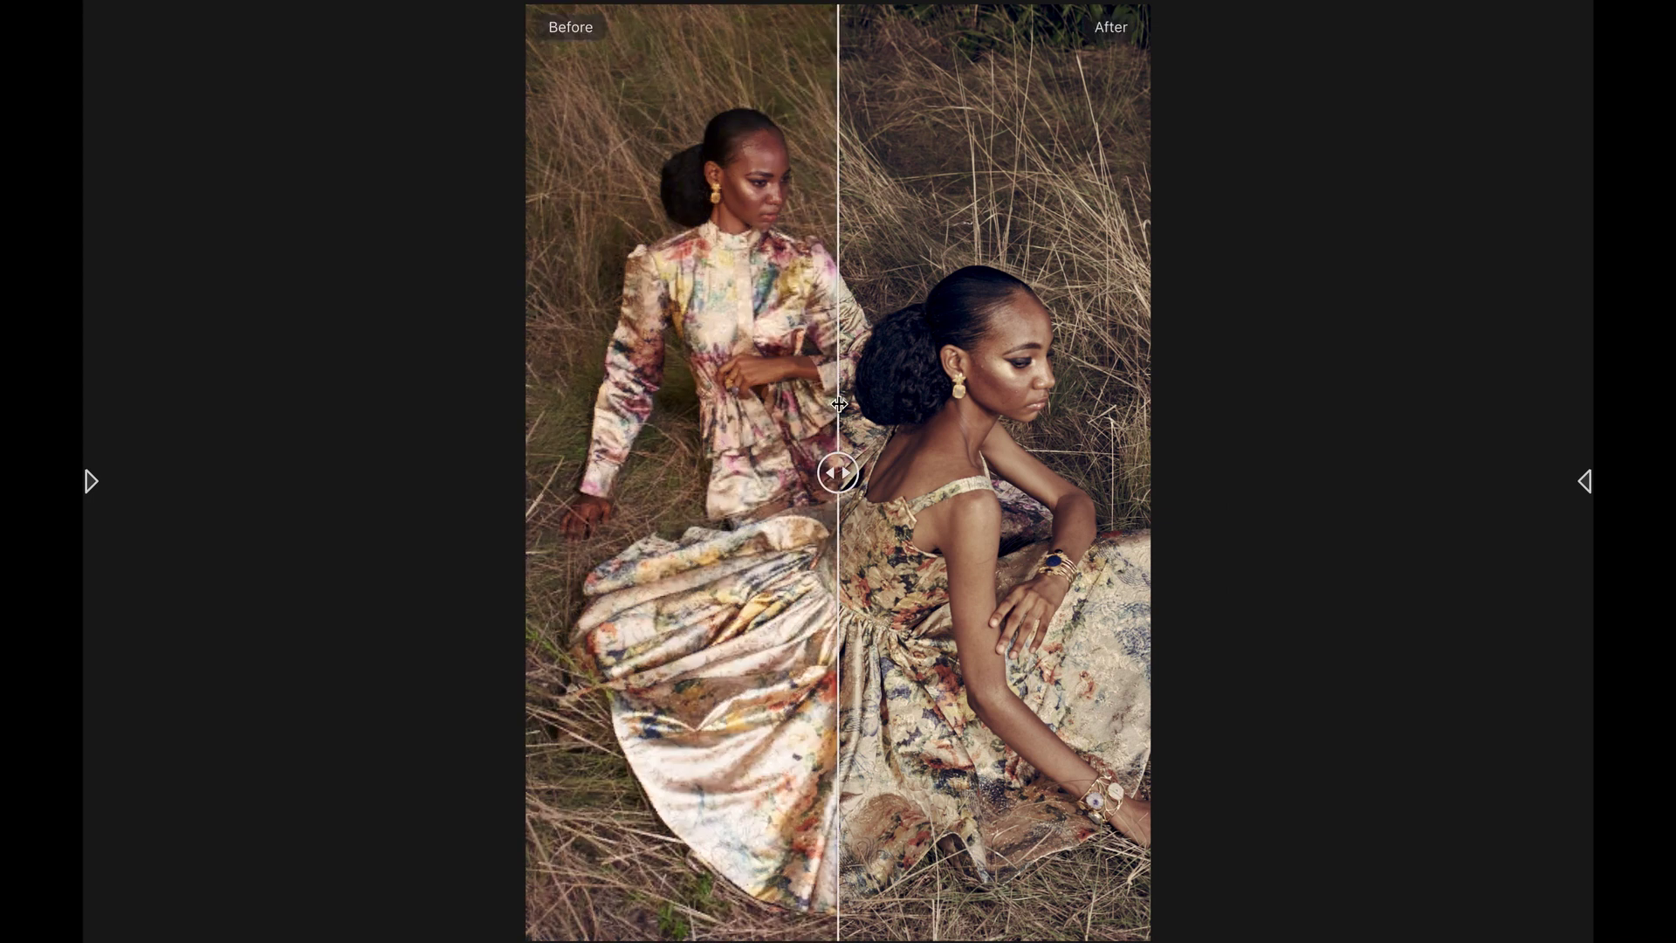
left_click_drag(840, 474, 462, 531)
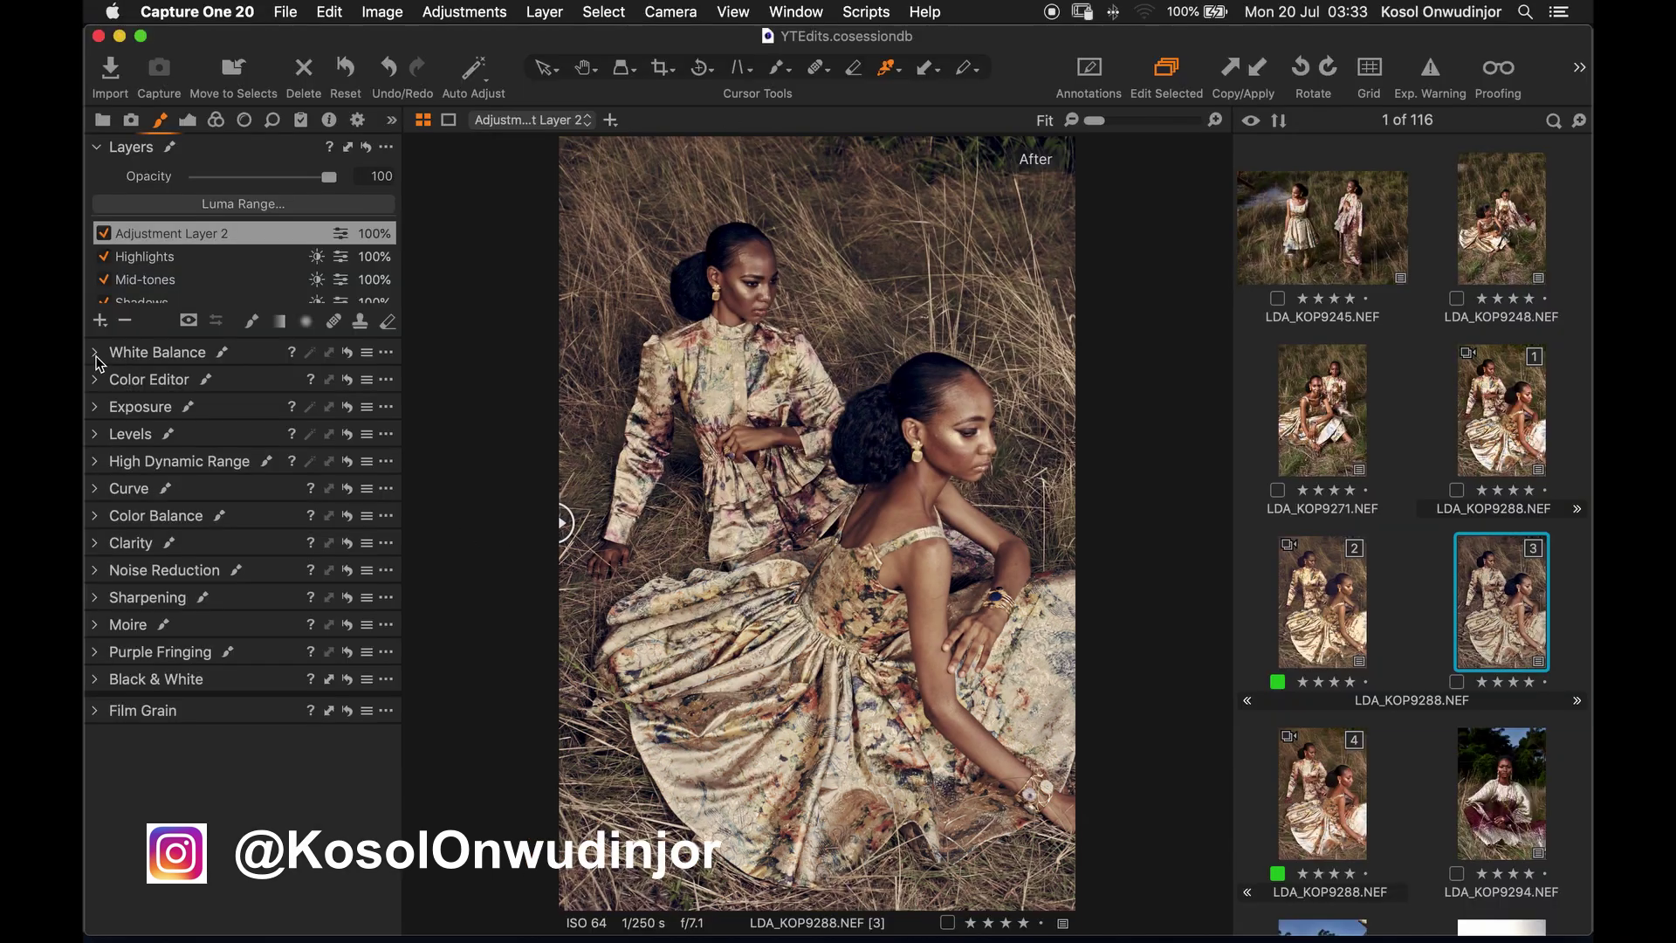
Step: Rename the curve adjustment layer as Contrast
left_click(100, 322)
key("Escape")
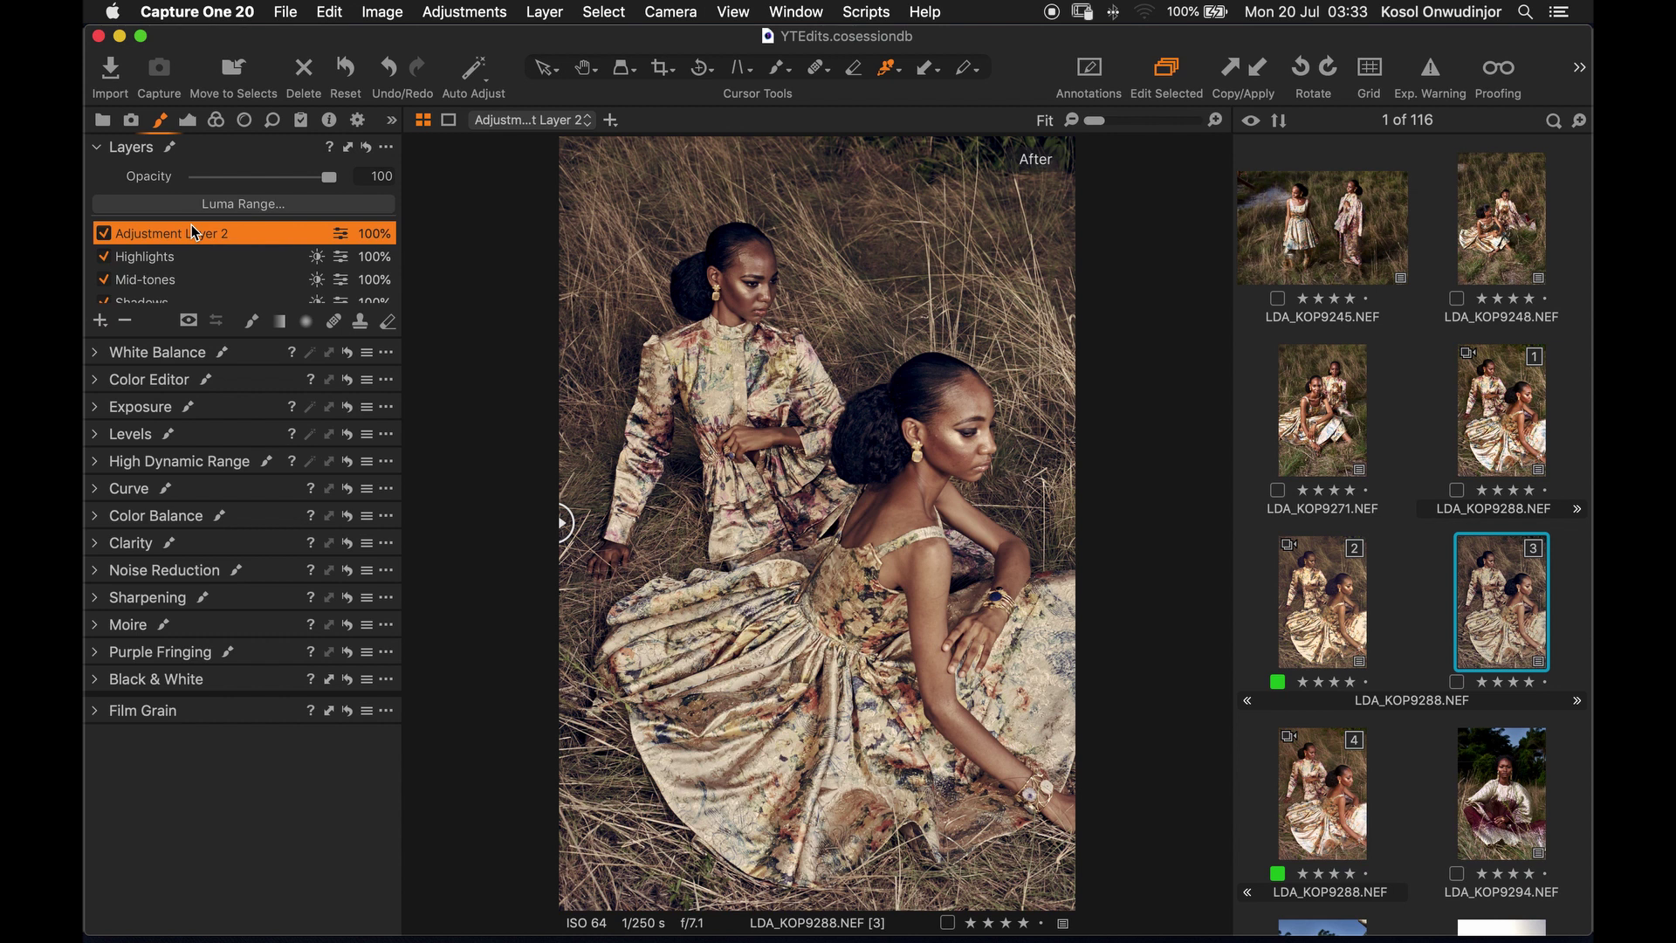
double_click(194, 232)
type("Contrast")
key("Return")
Step: Add a filled adjustment layer above Contrast and rename it Red
left_click(100, 321)
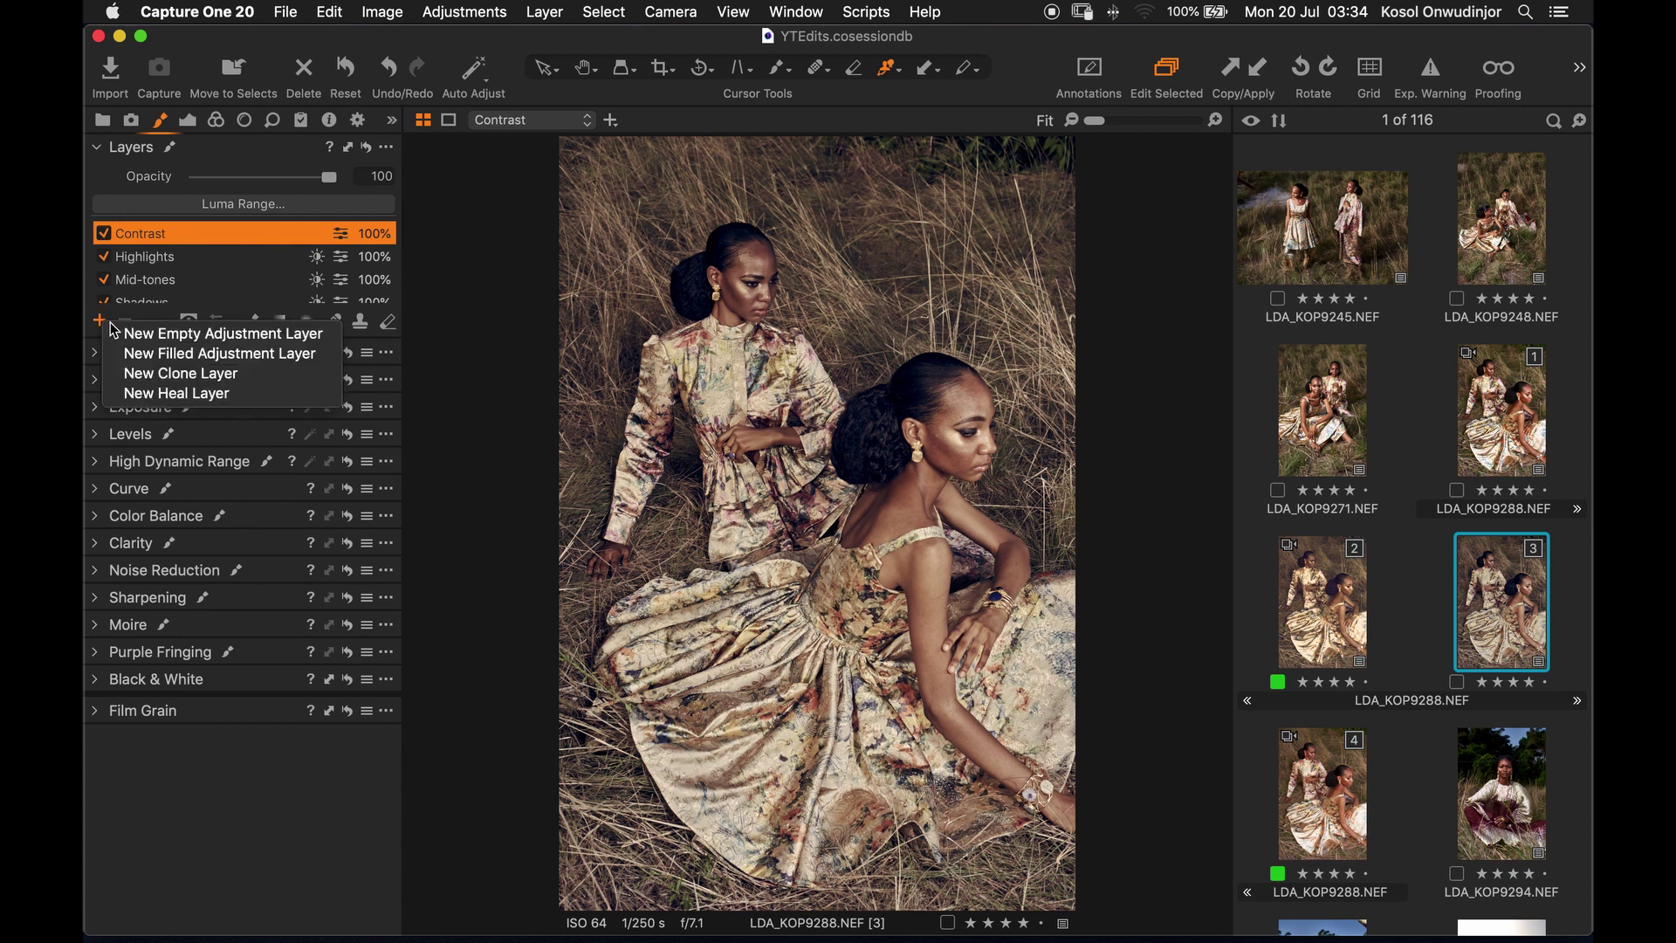
left_click(171, 355)
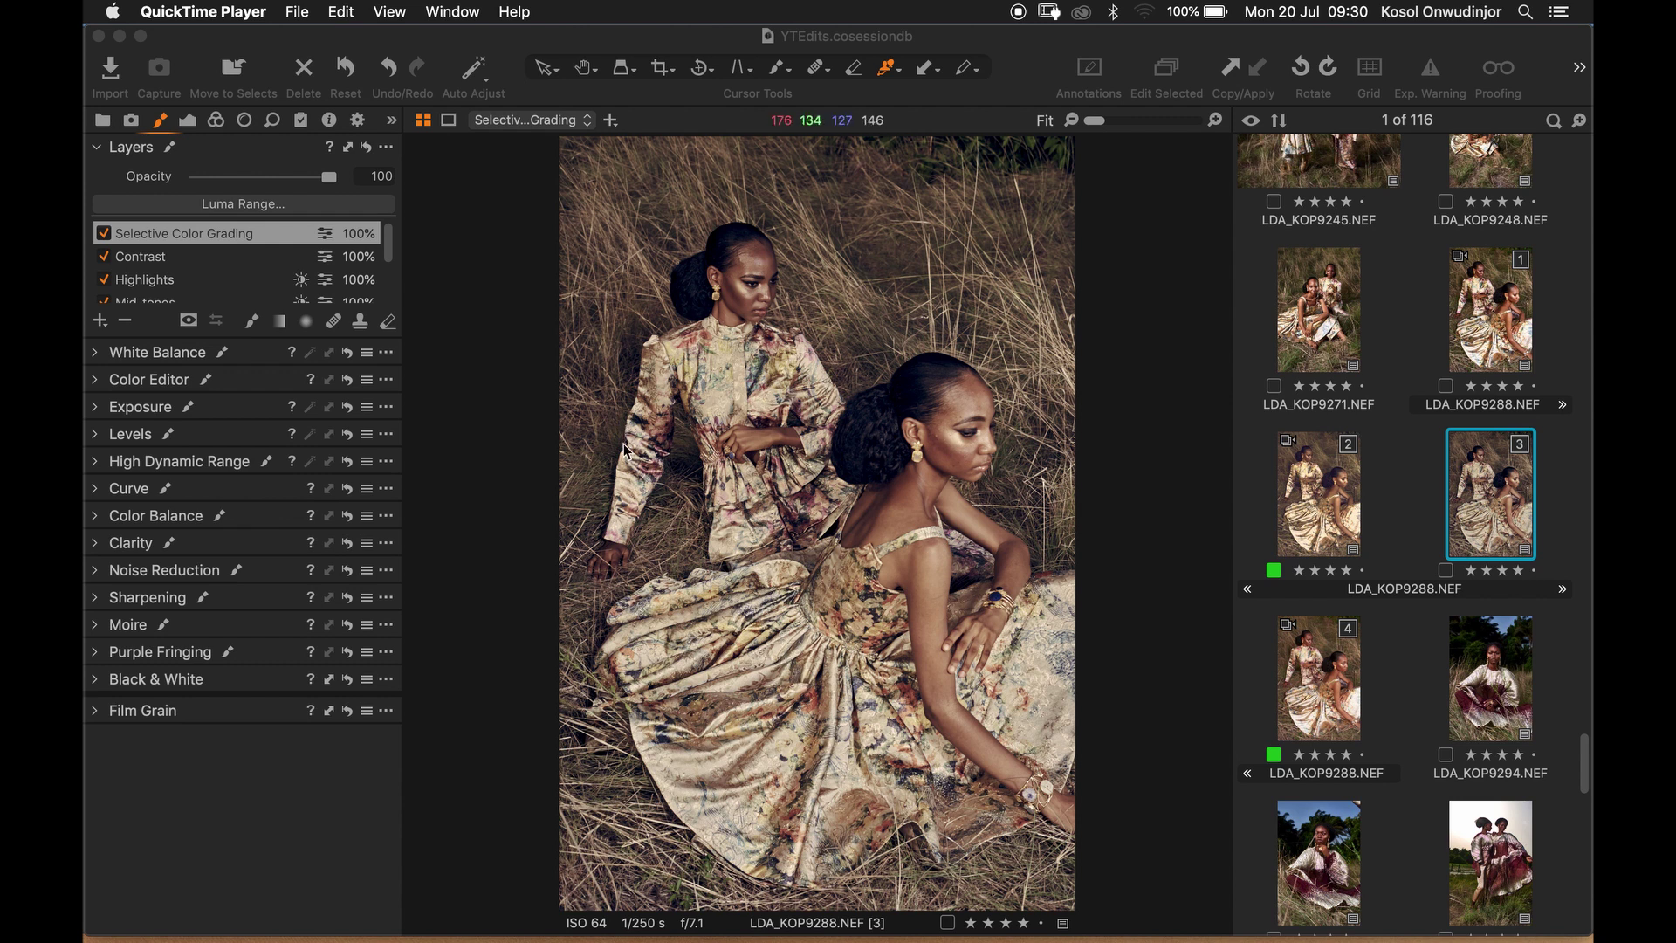
left_click(229, 234)
double_click(228, 234)
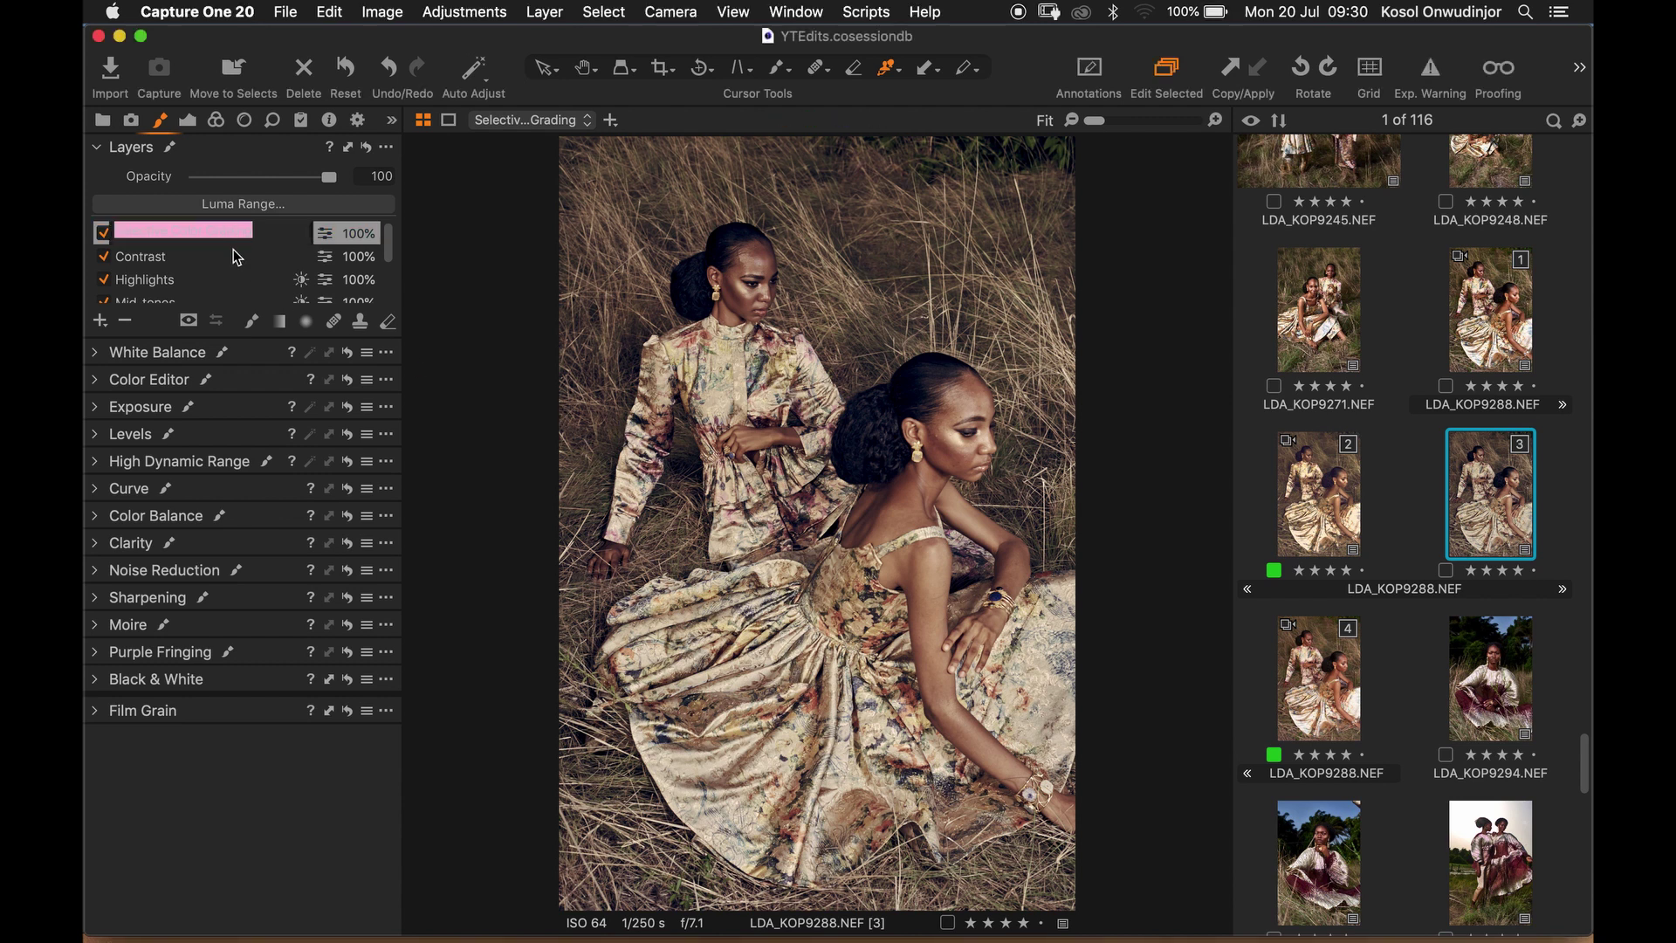
type("Red")
key("Return")
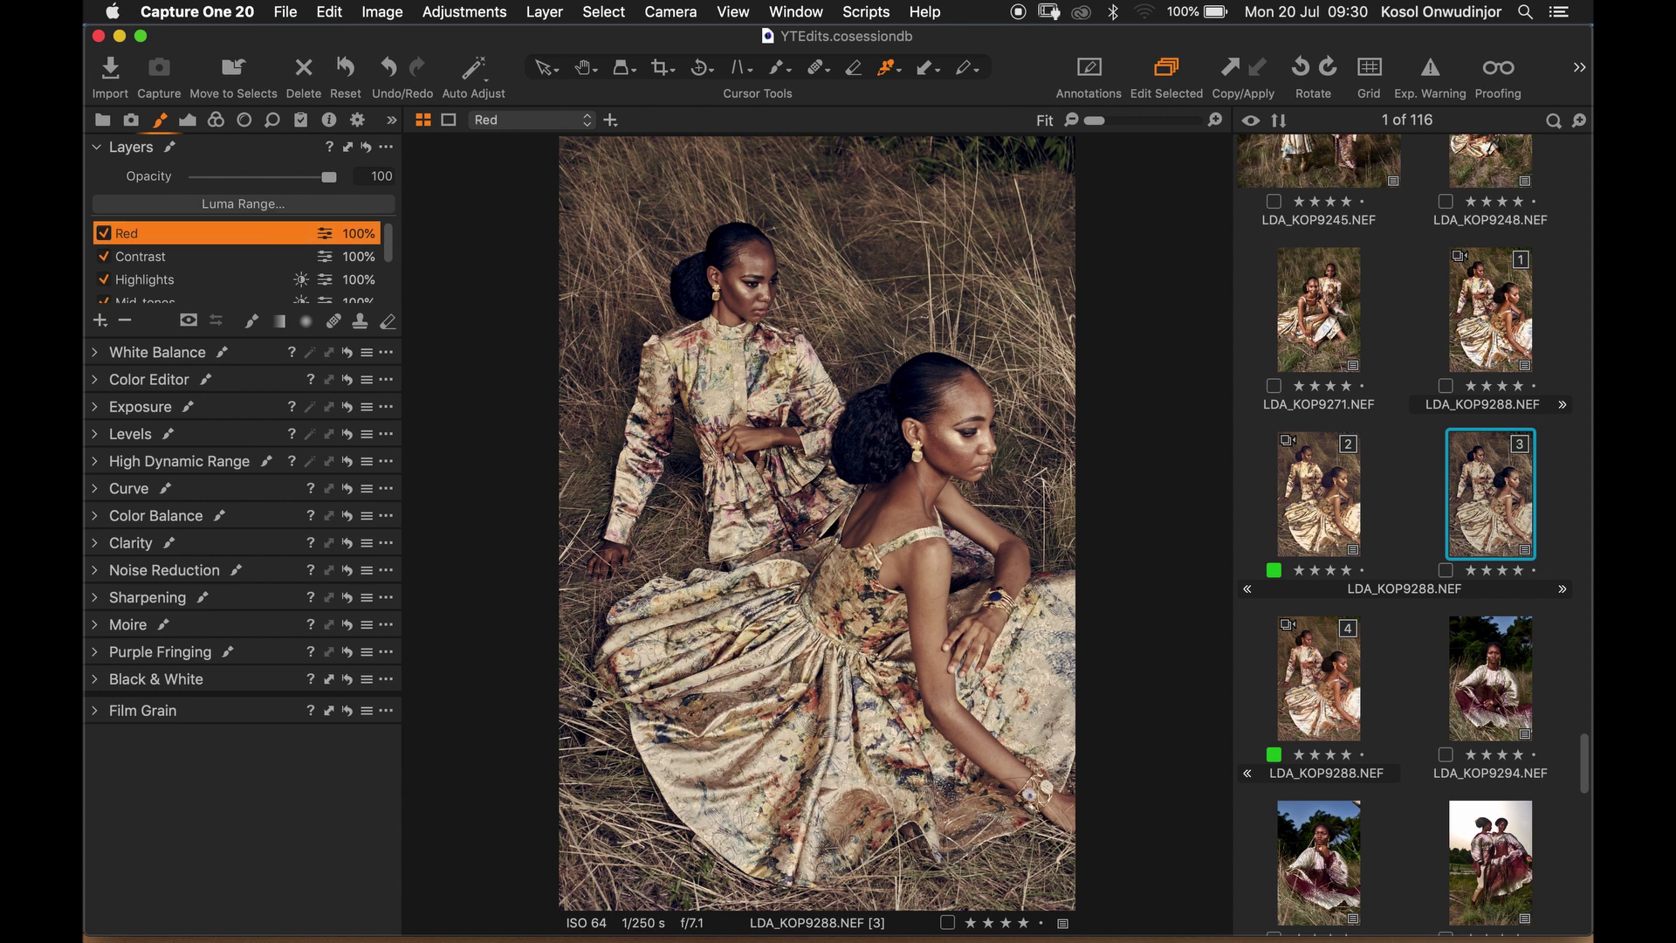
Step: Move the Color Editor to the scrollable area, float it over the browser and switch it to Advanced mode
left_click(387, 380)
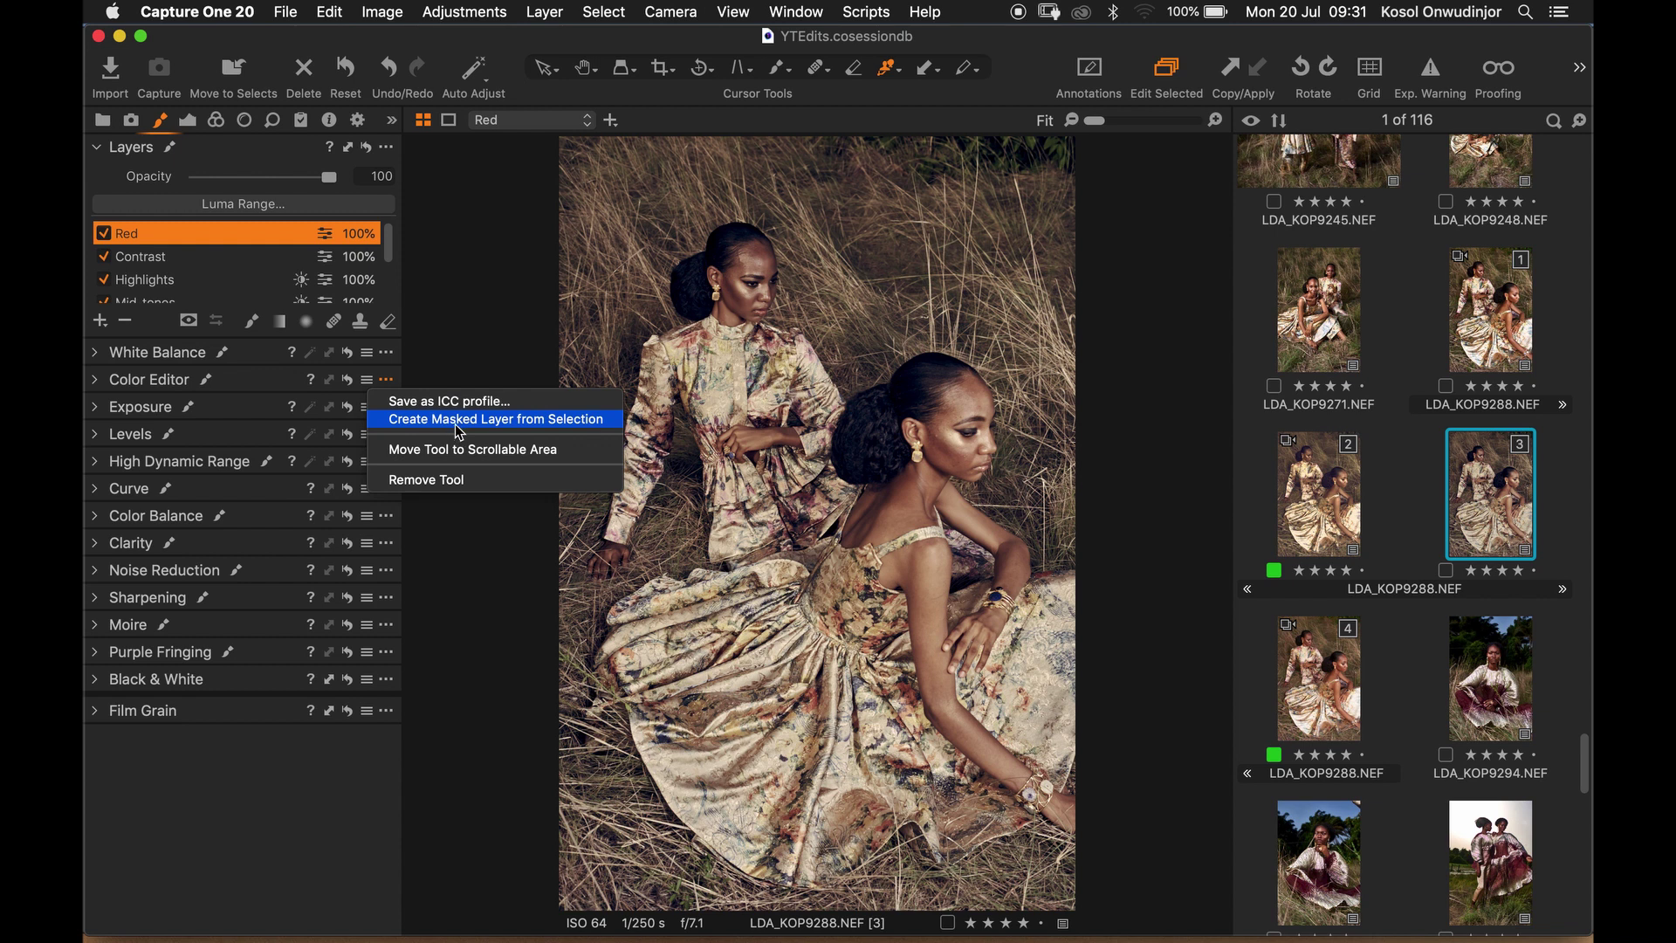
left_click(466, 450)
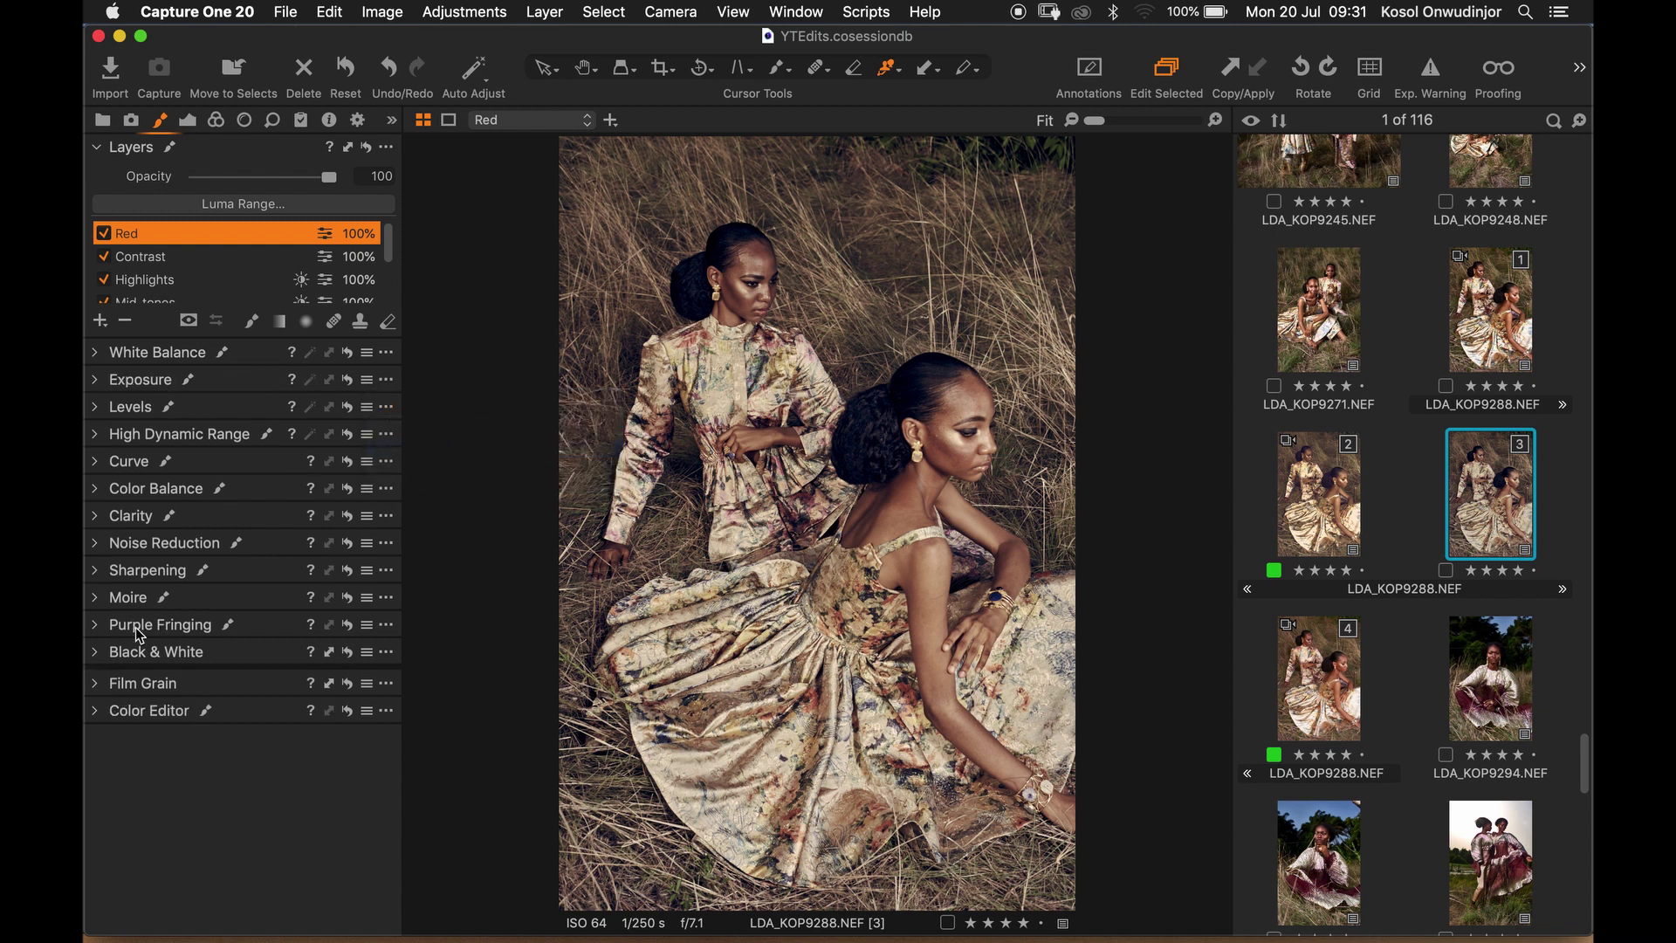
left_click(105, 721)
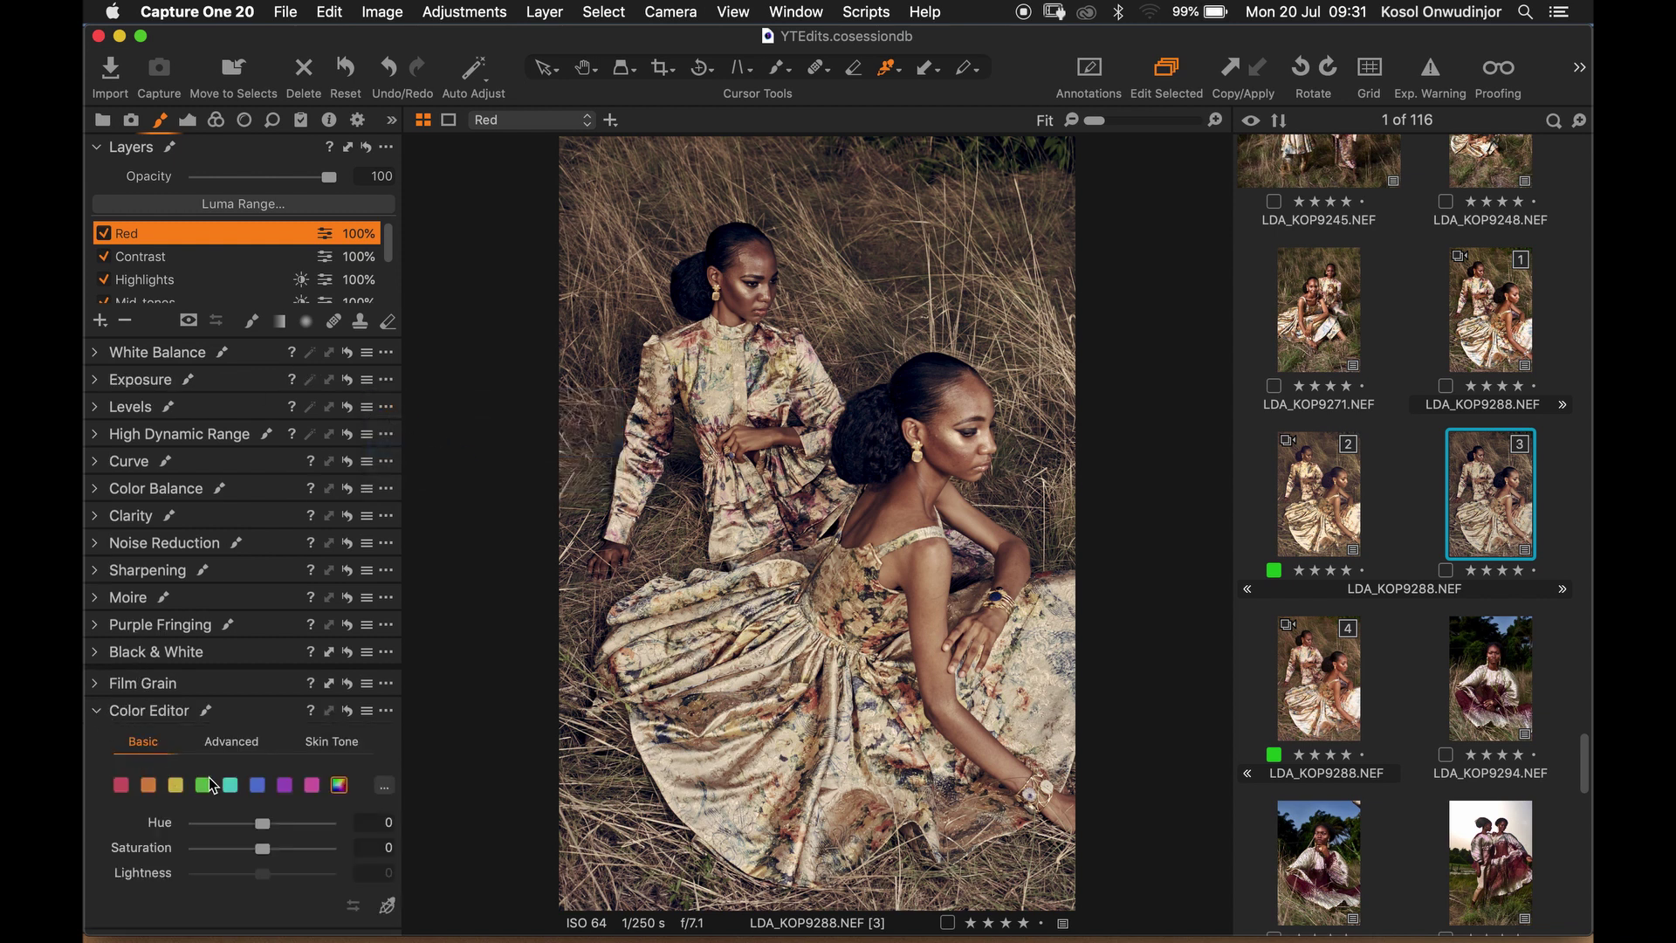
left_click_drag(179, 709, 1304, 239)
left_click(1306, 220)
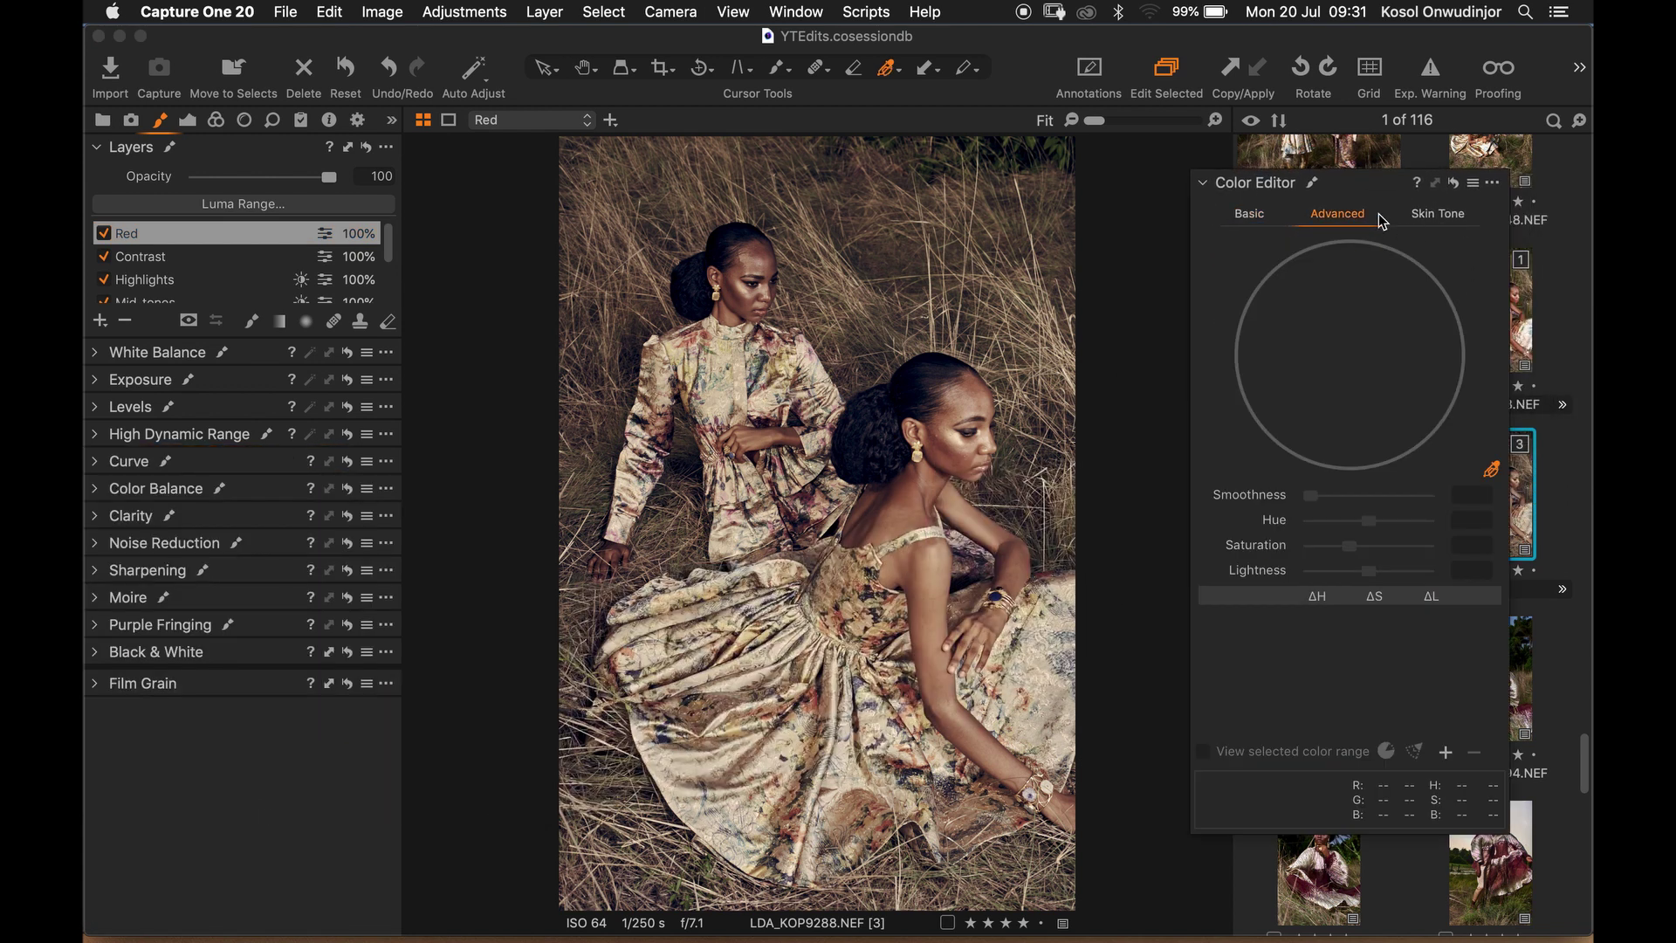
Step: Sample the red in the standing model's dress and shift that range to hue -14.4, saturation 45.3 and lightness -30.7
left_click(778, 332)
scroll(778, 332, "up", 5)
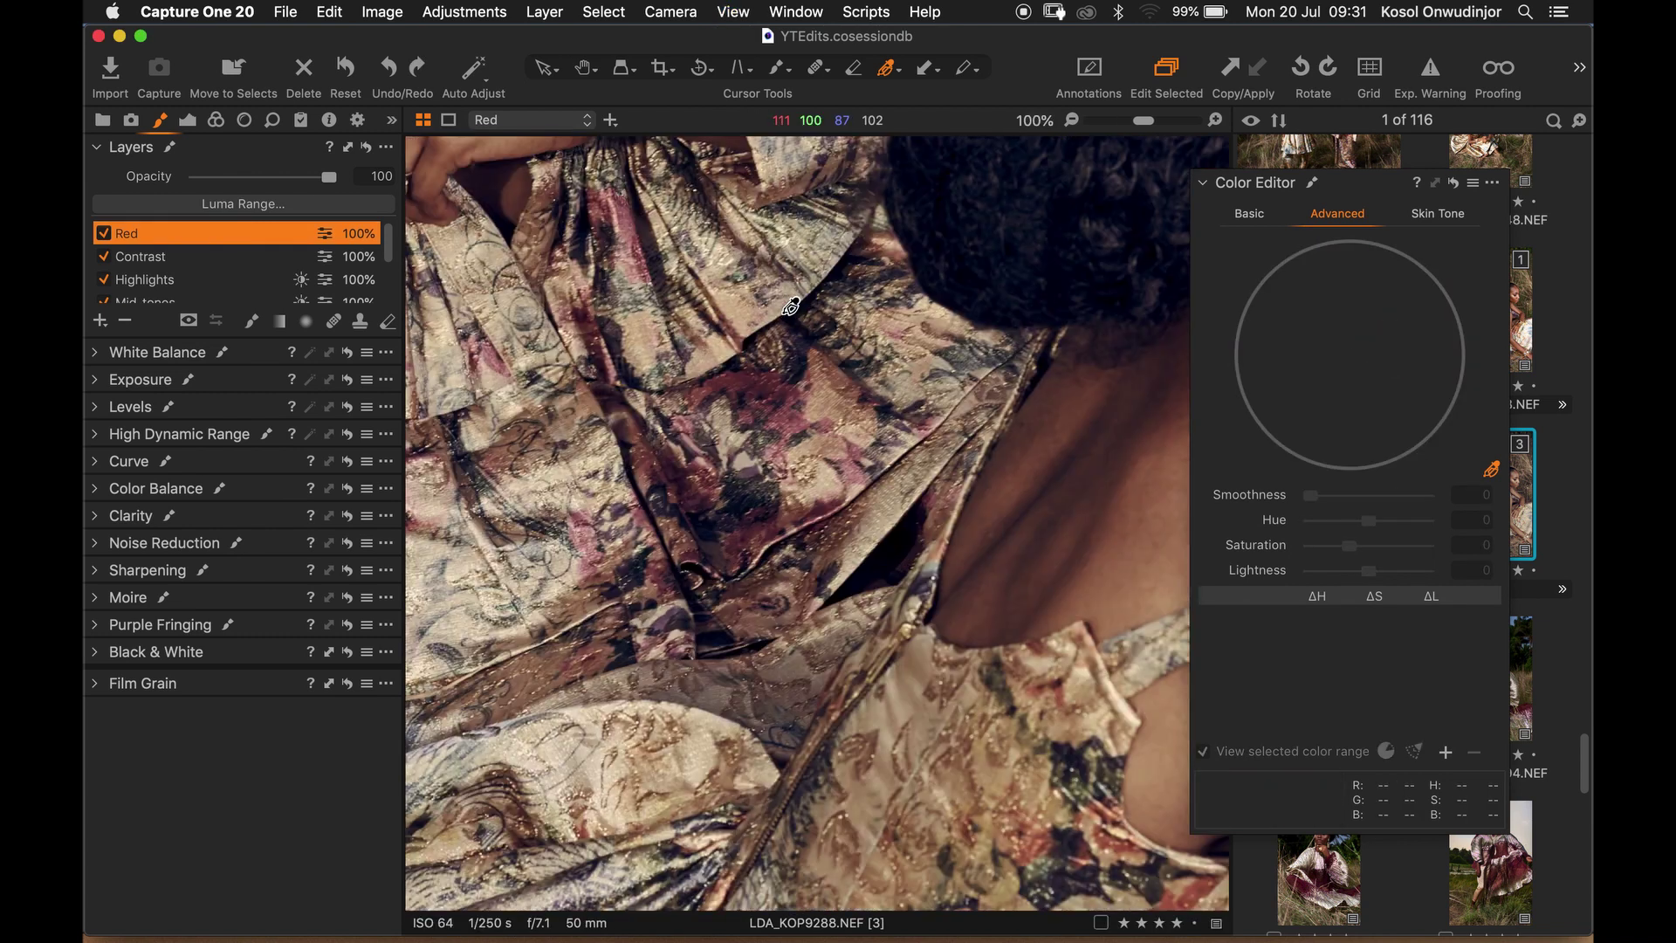
left_click(675, 234)
scroll(968, 335, "down", 5)
left_click(1203, 751)
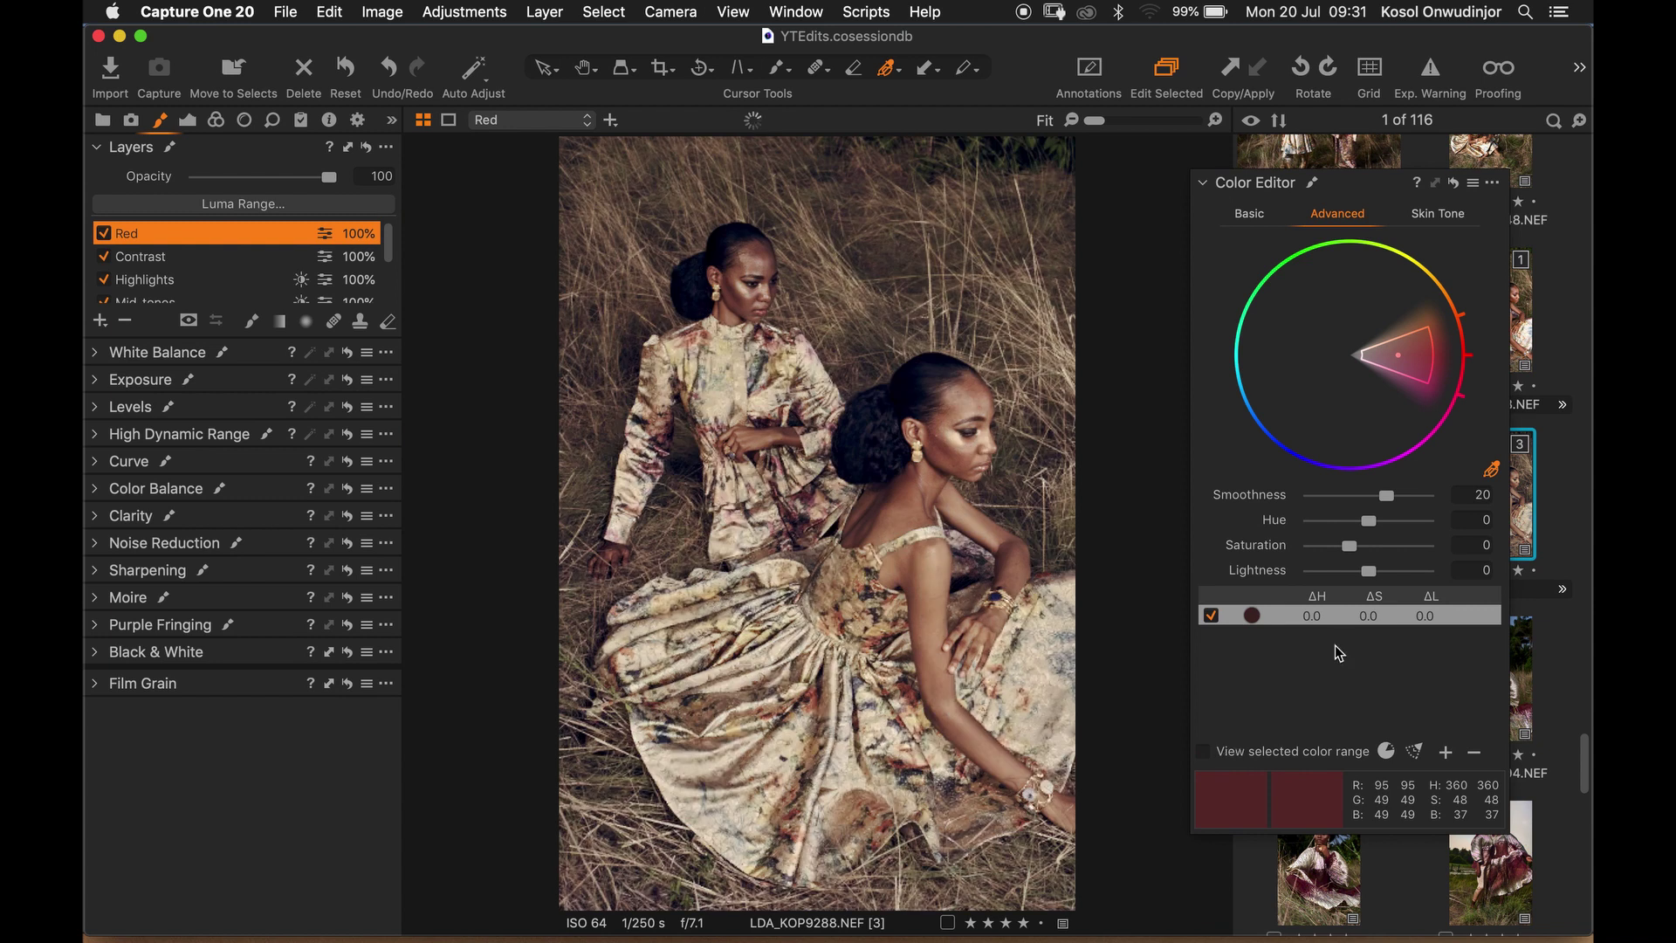
mouse_move(1360, 542)
left_mouse_down()
mouse_move(1384, 550)
mouse_move(1332, 521)
mouse_move(1347, 574)
mouse_move(1312, 521)
mouse_move(1350, 571)
mouse_move(1364, 549)
left_mouse_up()
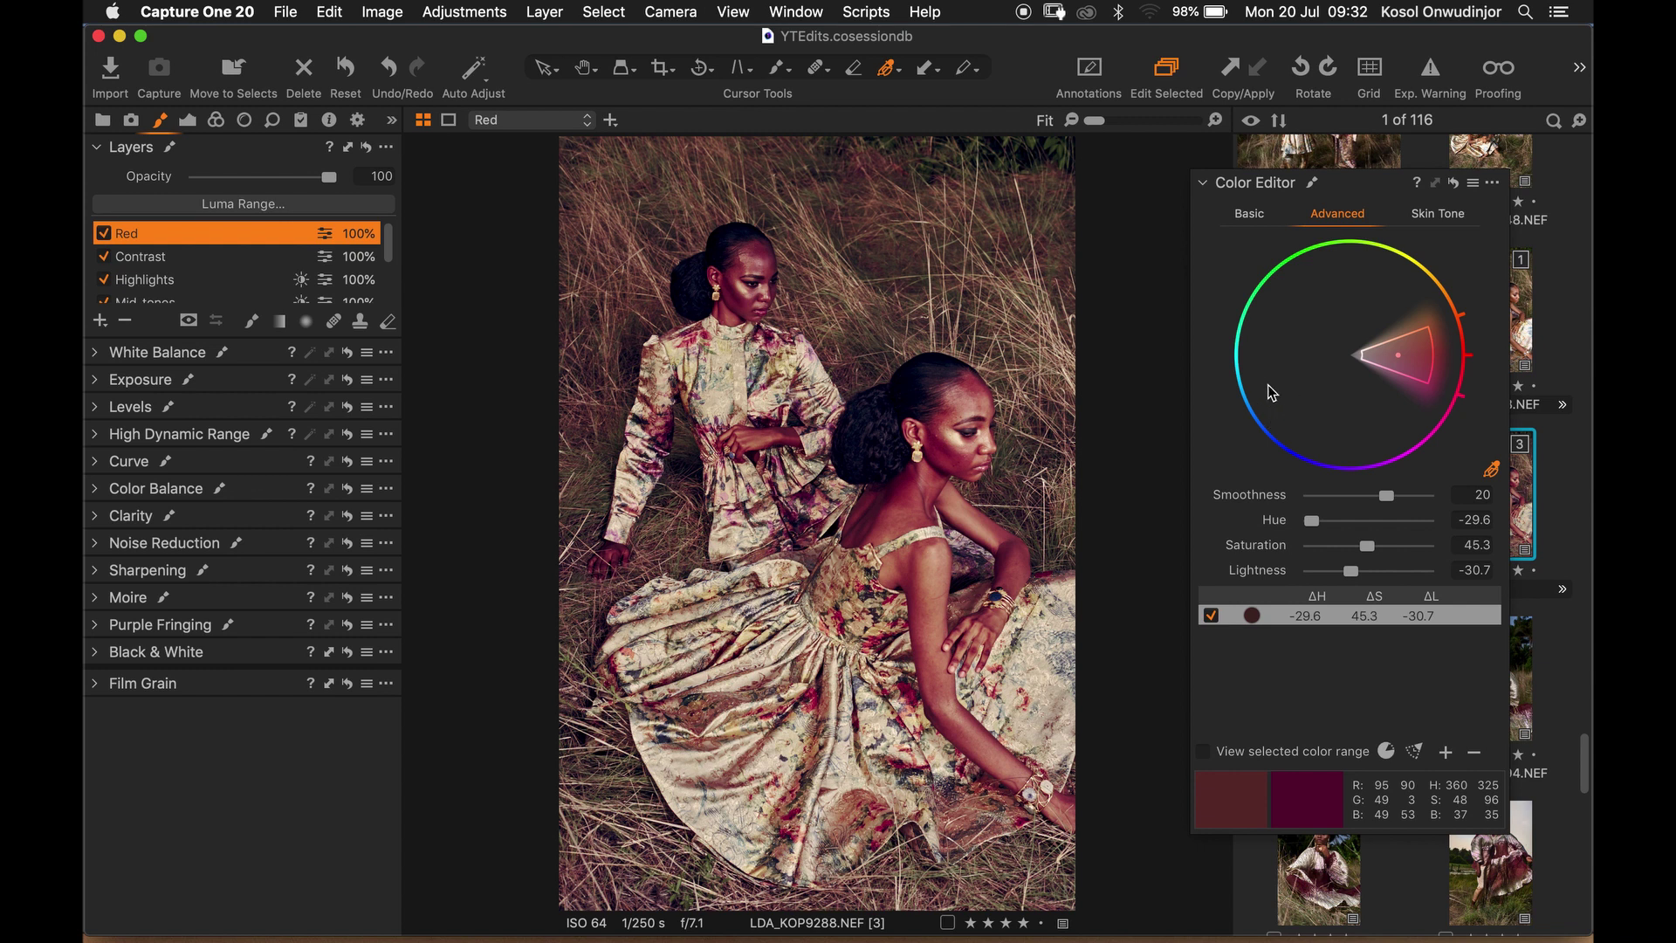
Step: Clear the Red layer's mask and brush the red adjustment back in over the models' dresses only
right_click(214, 243)
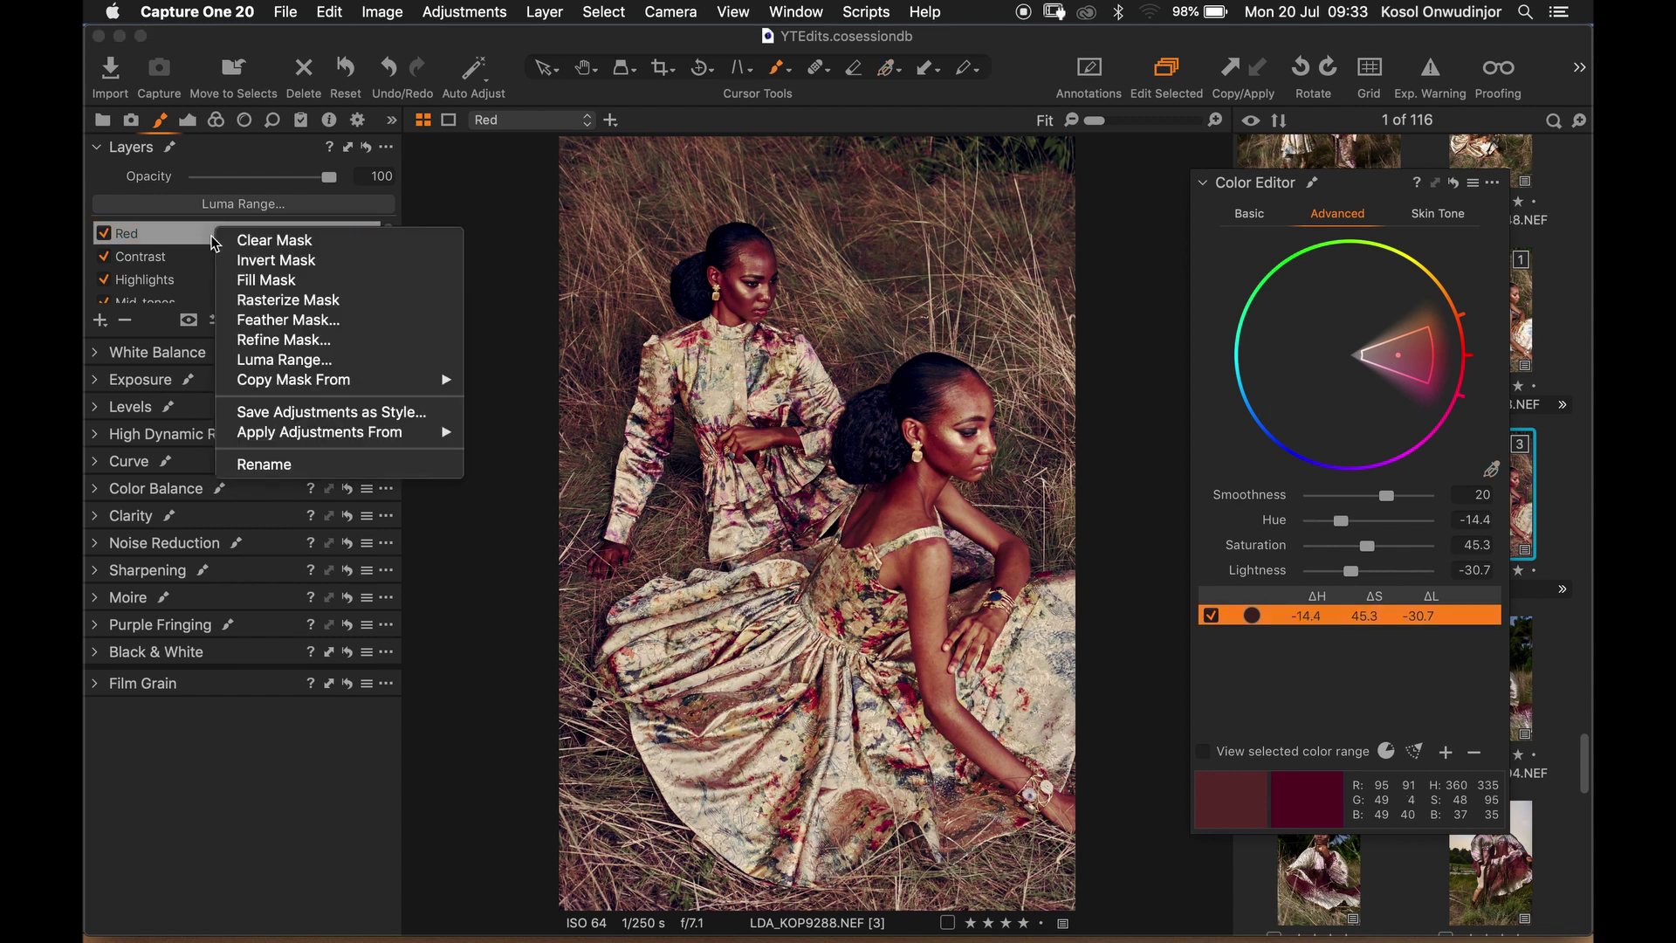
left_click(273, 246)
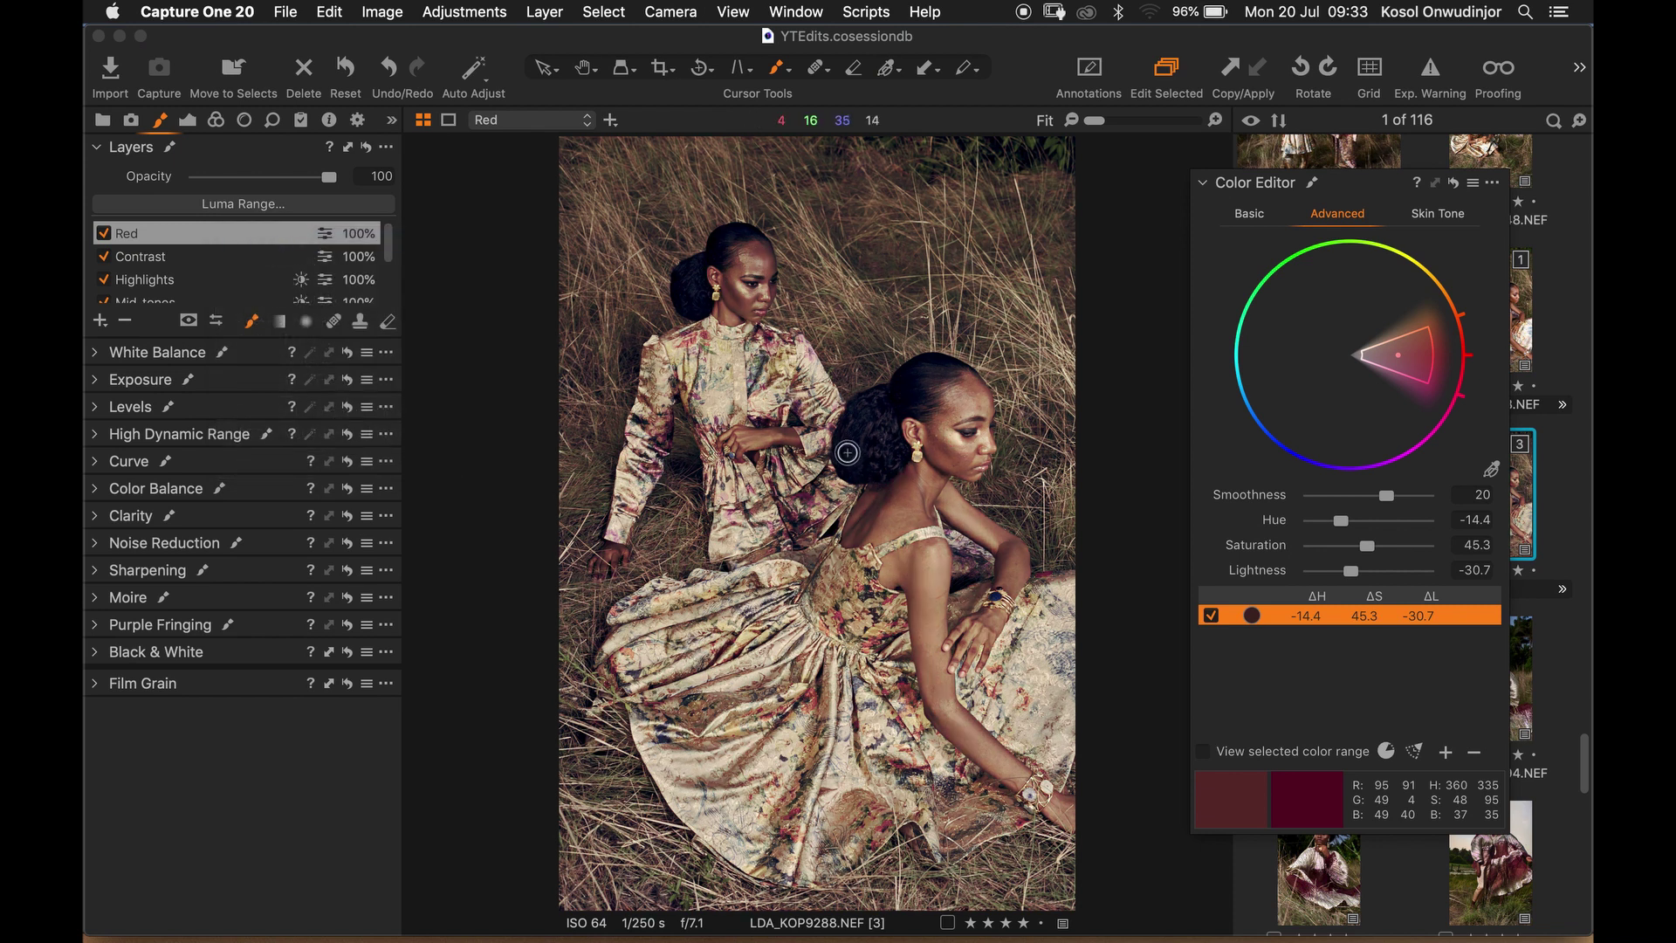
mouse_move(873, 645)
left_mouse_down()
mouse_move(877, 615)
mouse_move(840, 572)
left_mouse_up()
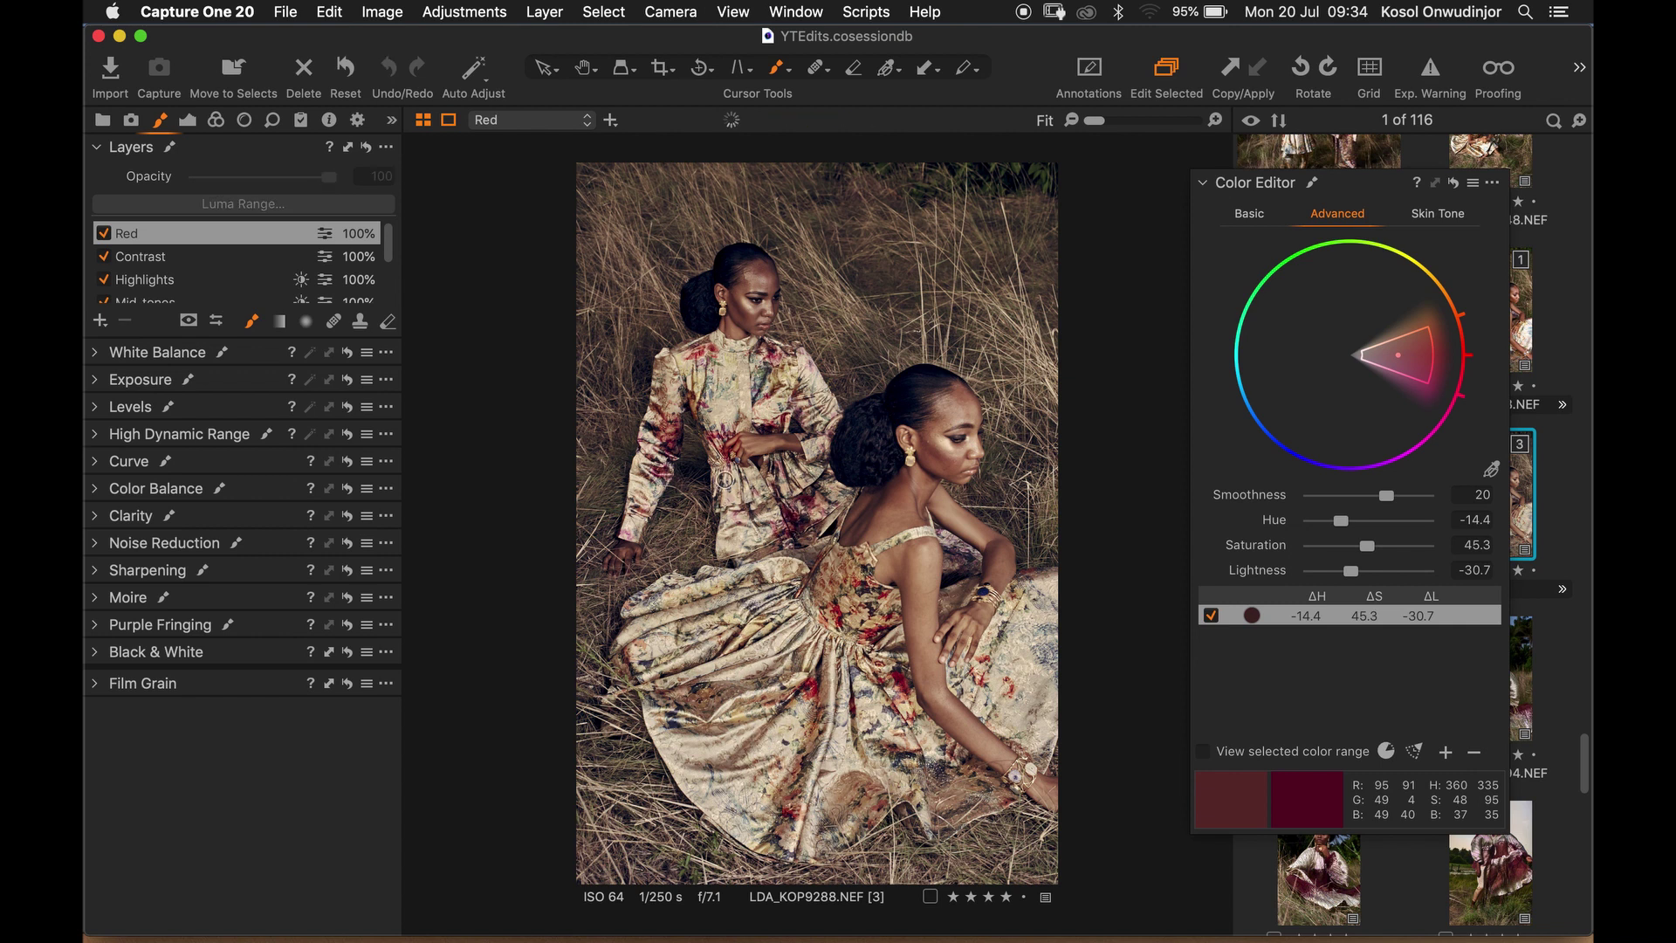
key("e")
Step: Compare the photo with the Red layer off and on
left_click(106, 240)
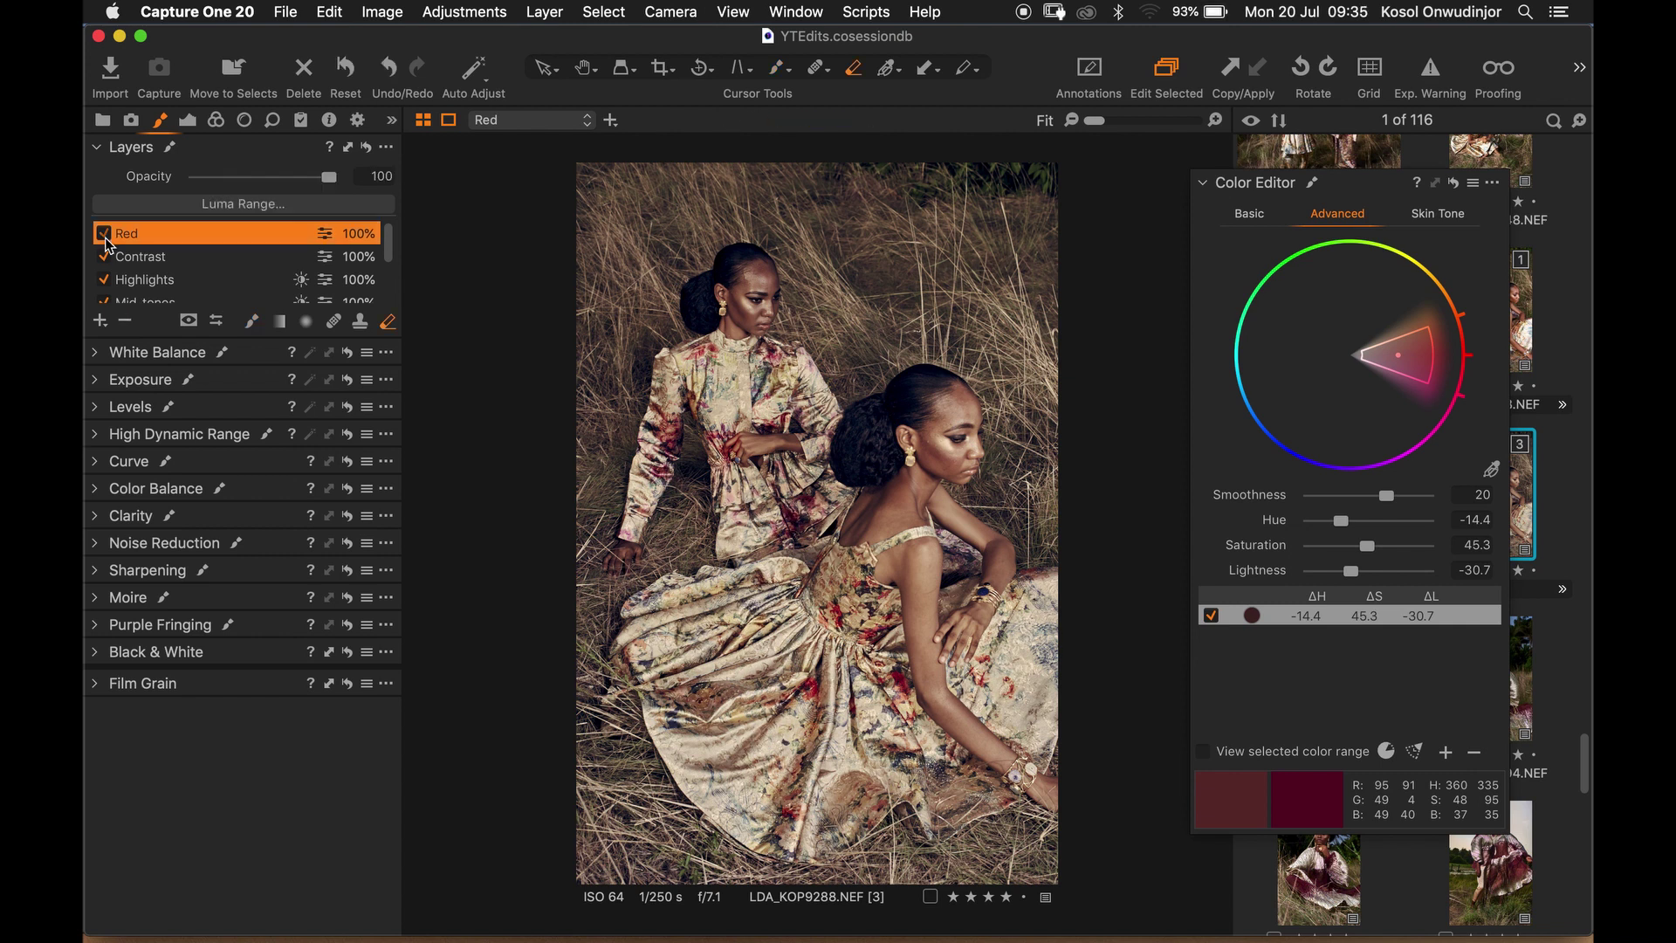
left_click(105, 237)
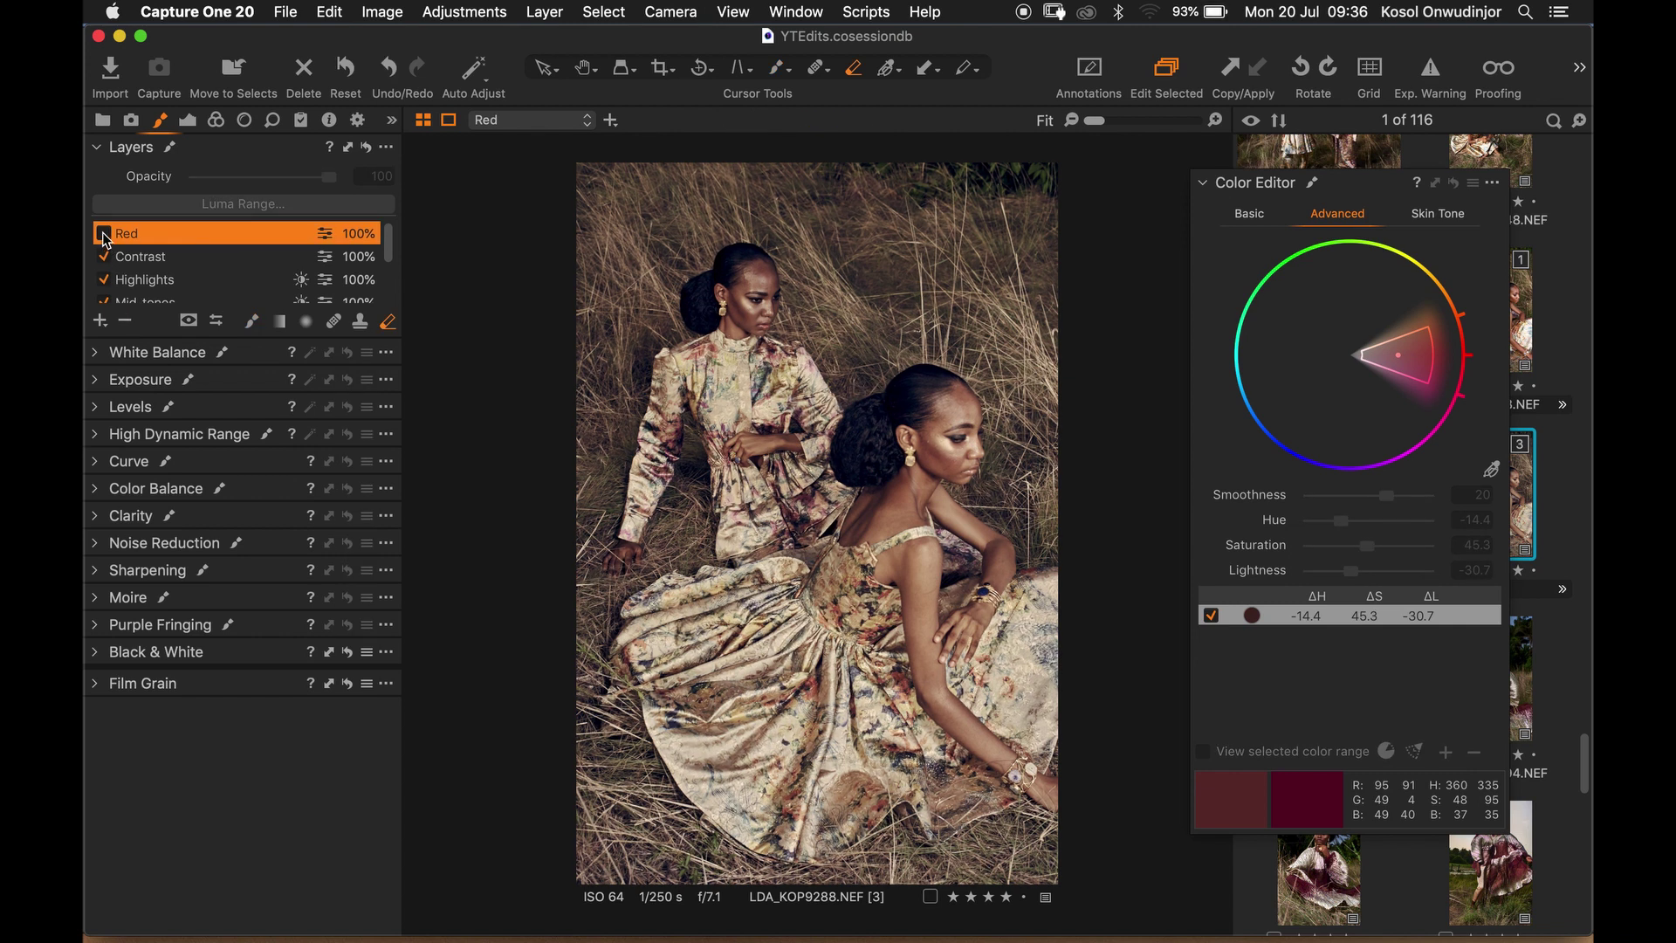
left_click(104, 236)
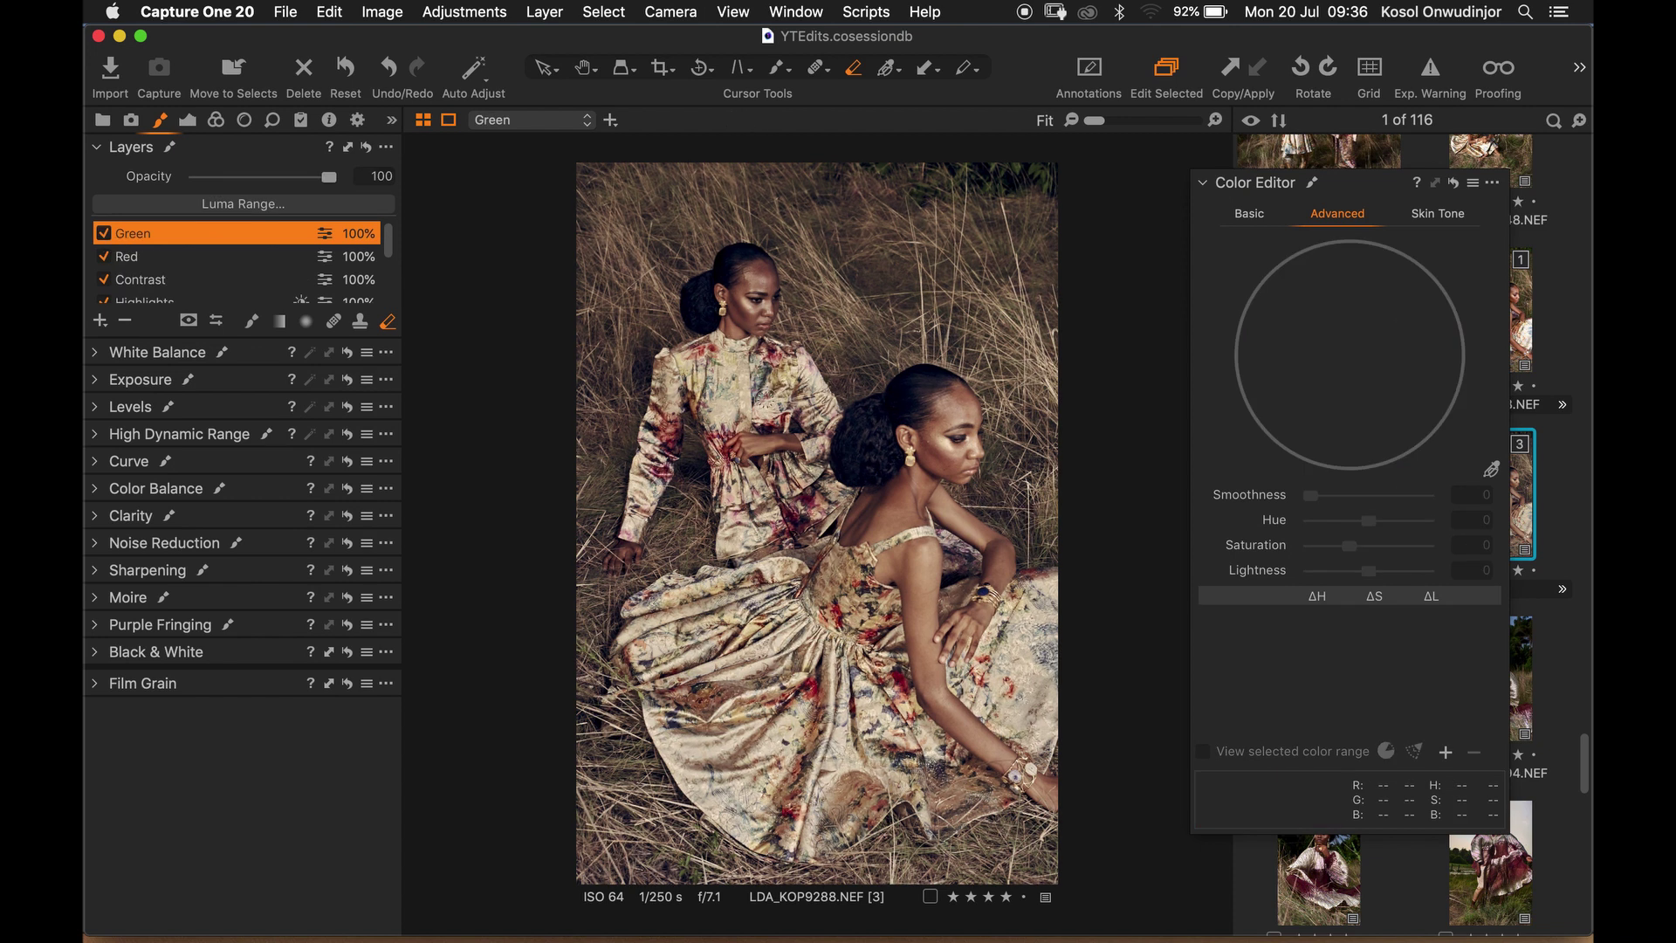
Step: Sample the dress tones on the Green layer, set the saturation to 103.7, and reshape the selected range around the greens with a slight hue shift
left_click(875, 581)
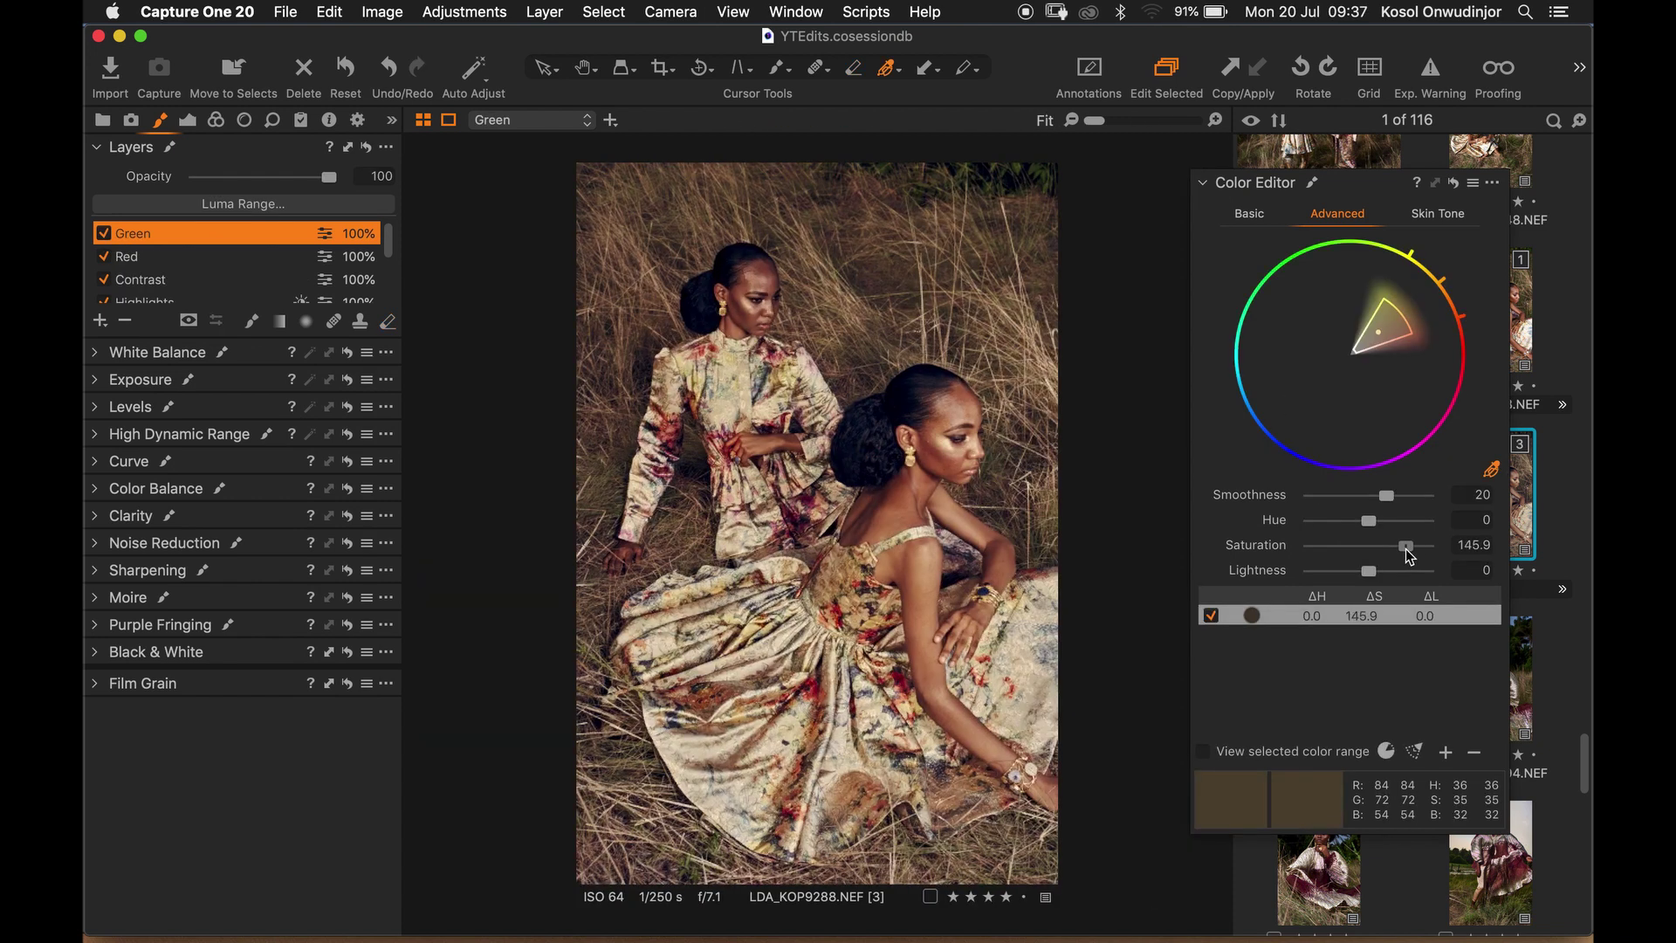
left_click_drag(1407, 546, 1390, 546)
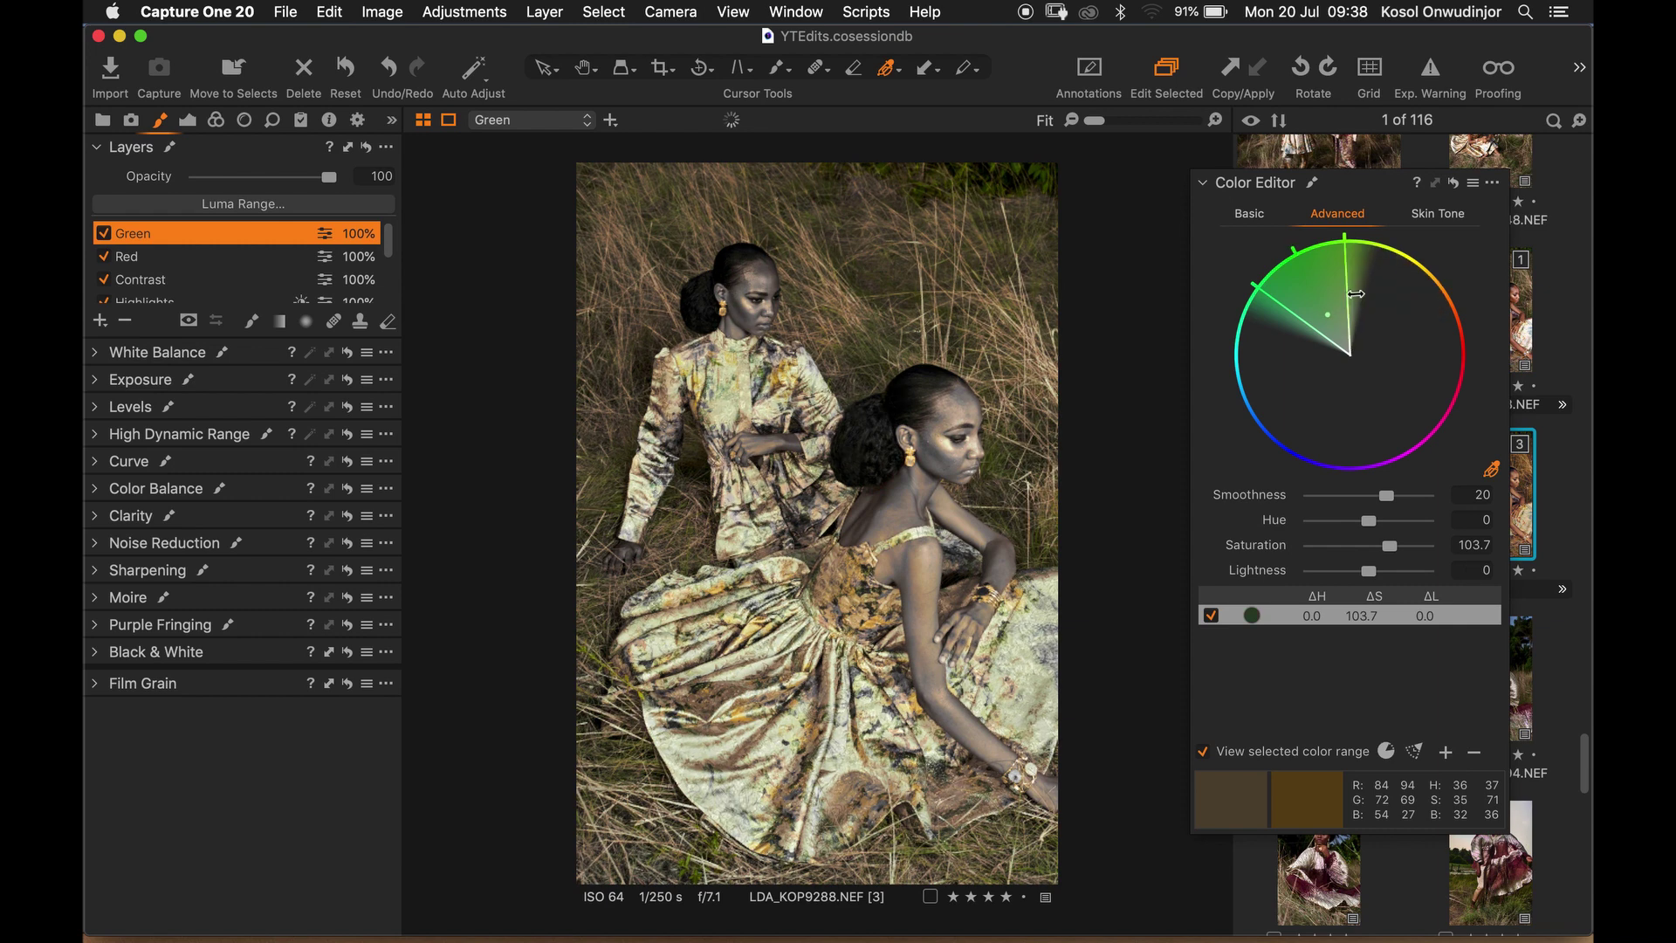
mouse_move(1284, 257)
left_mouse_down()
mouse_move(1318, 242)
mouse_move(1301, 249)
left_mouse_up()
left_click_drag(1385, 521, 1381, 520)
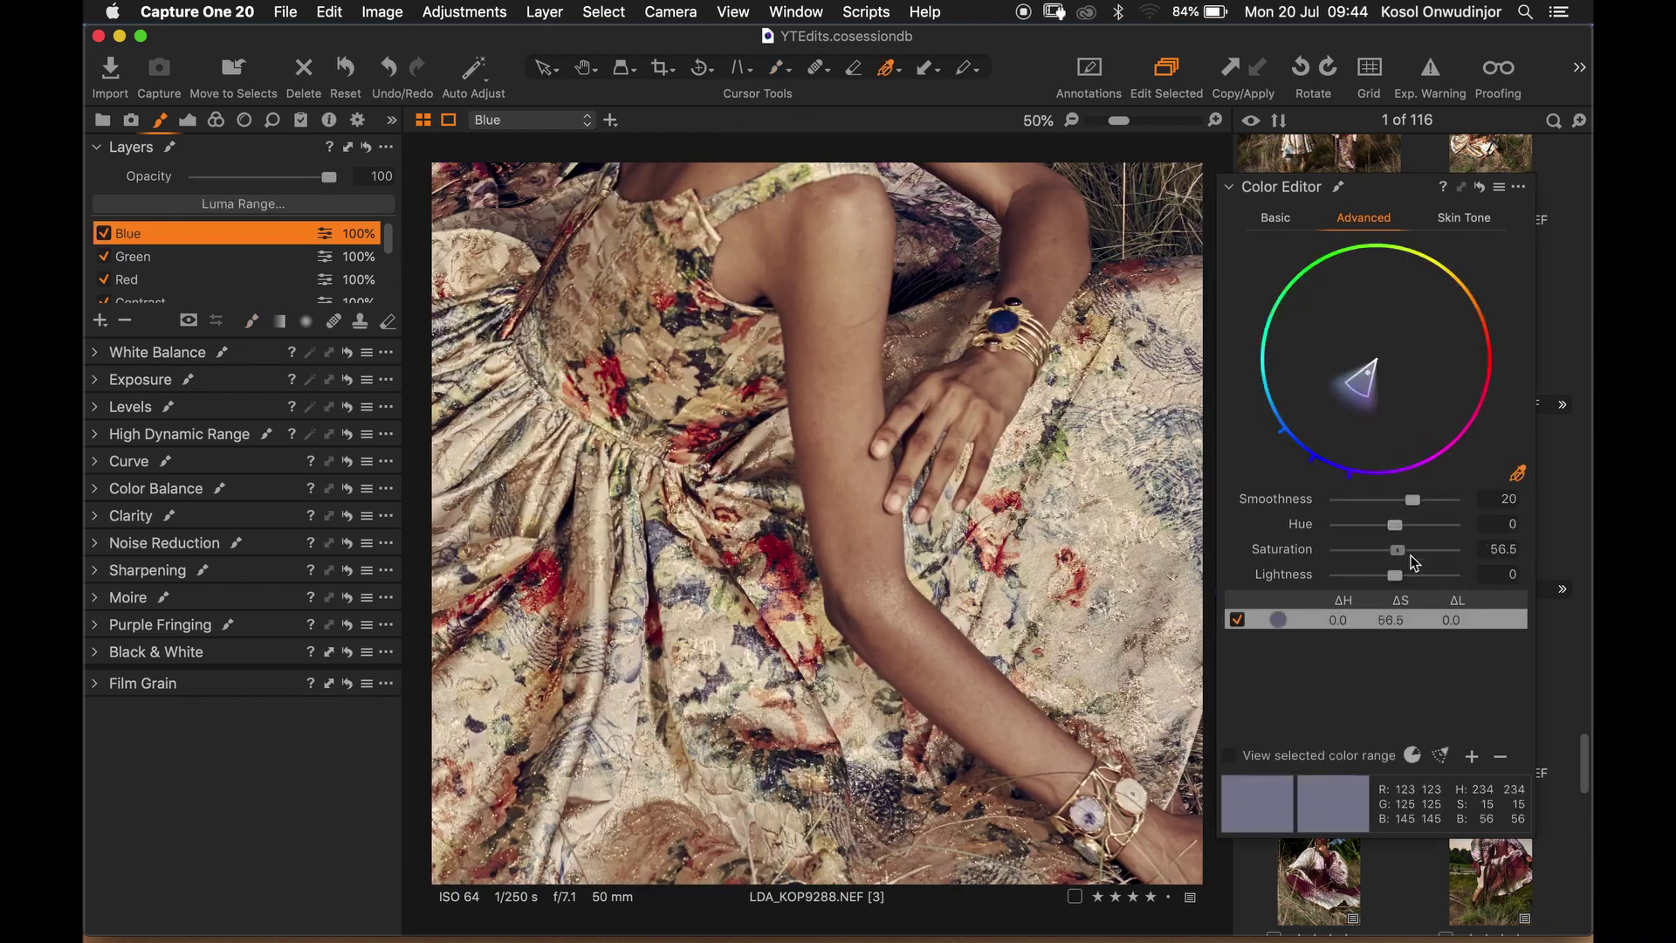
Step: Shift the hue of the dress's blue range toward negative on the Blue layer and fit the photo in view
left_click_drag(1394, 524, 1346, 524)
key("super+0")
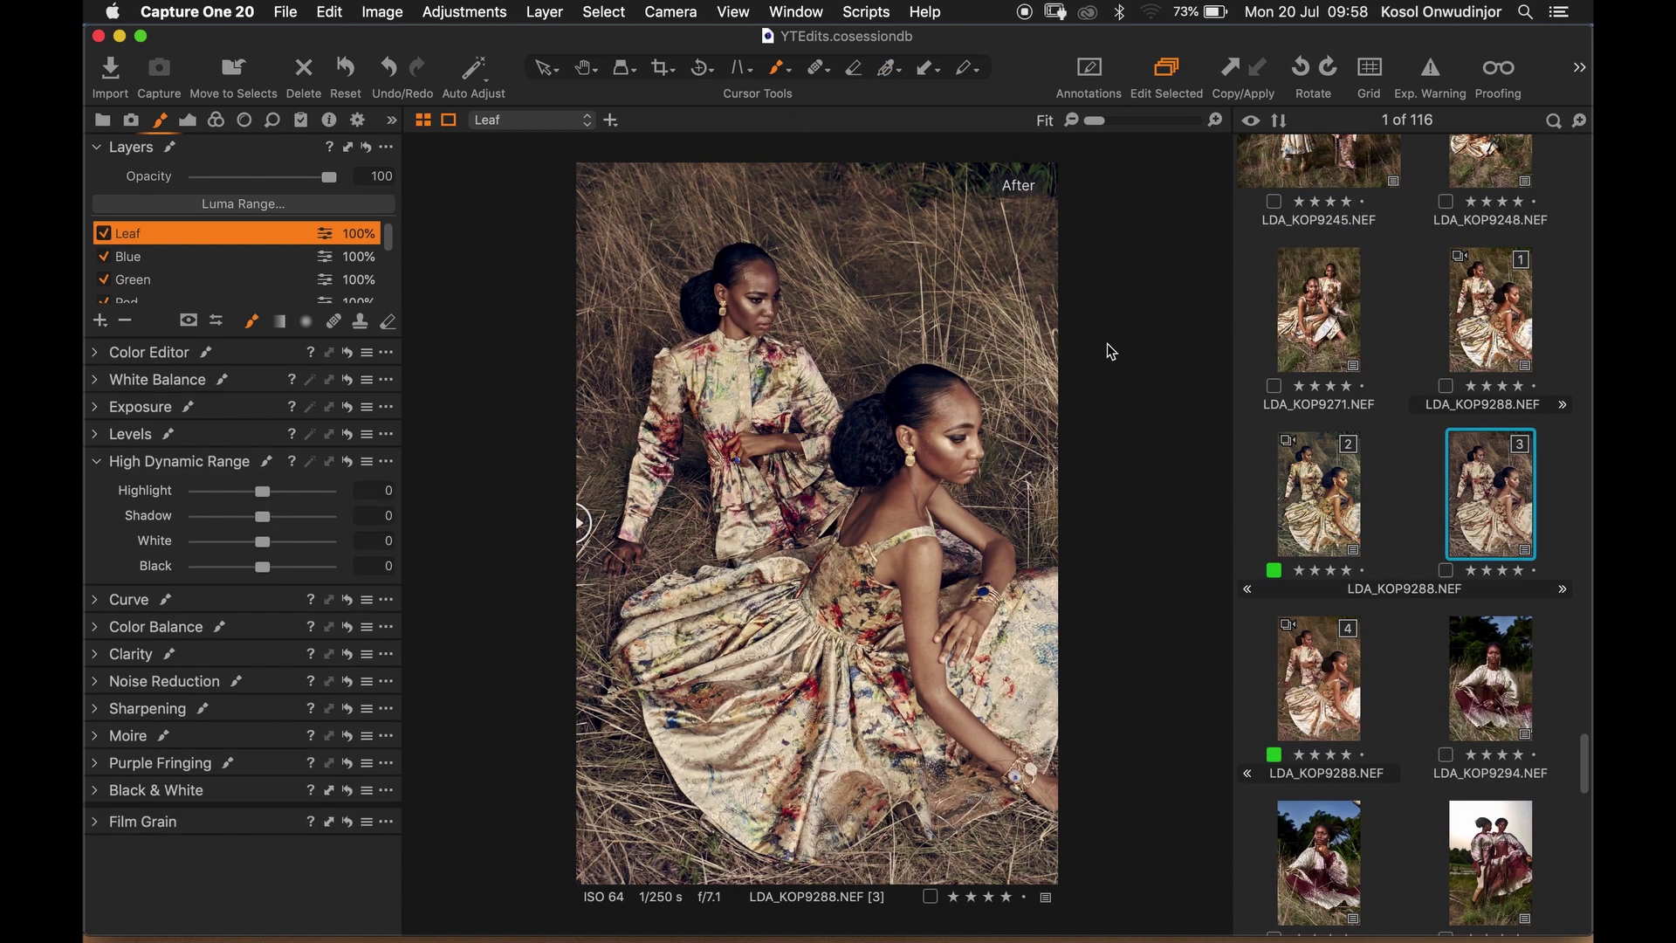
Step: Compare the photo with Adjustment Layer 1 off and on
scroll(175, 279, "down", 5)
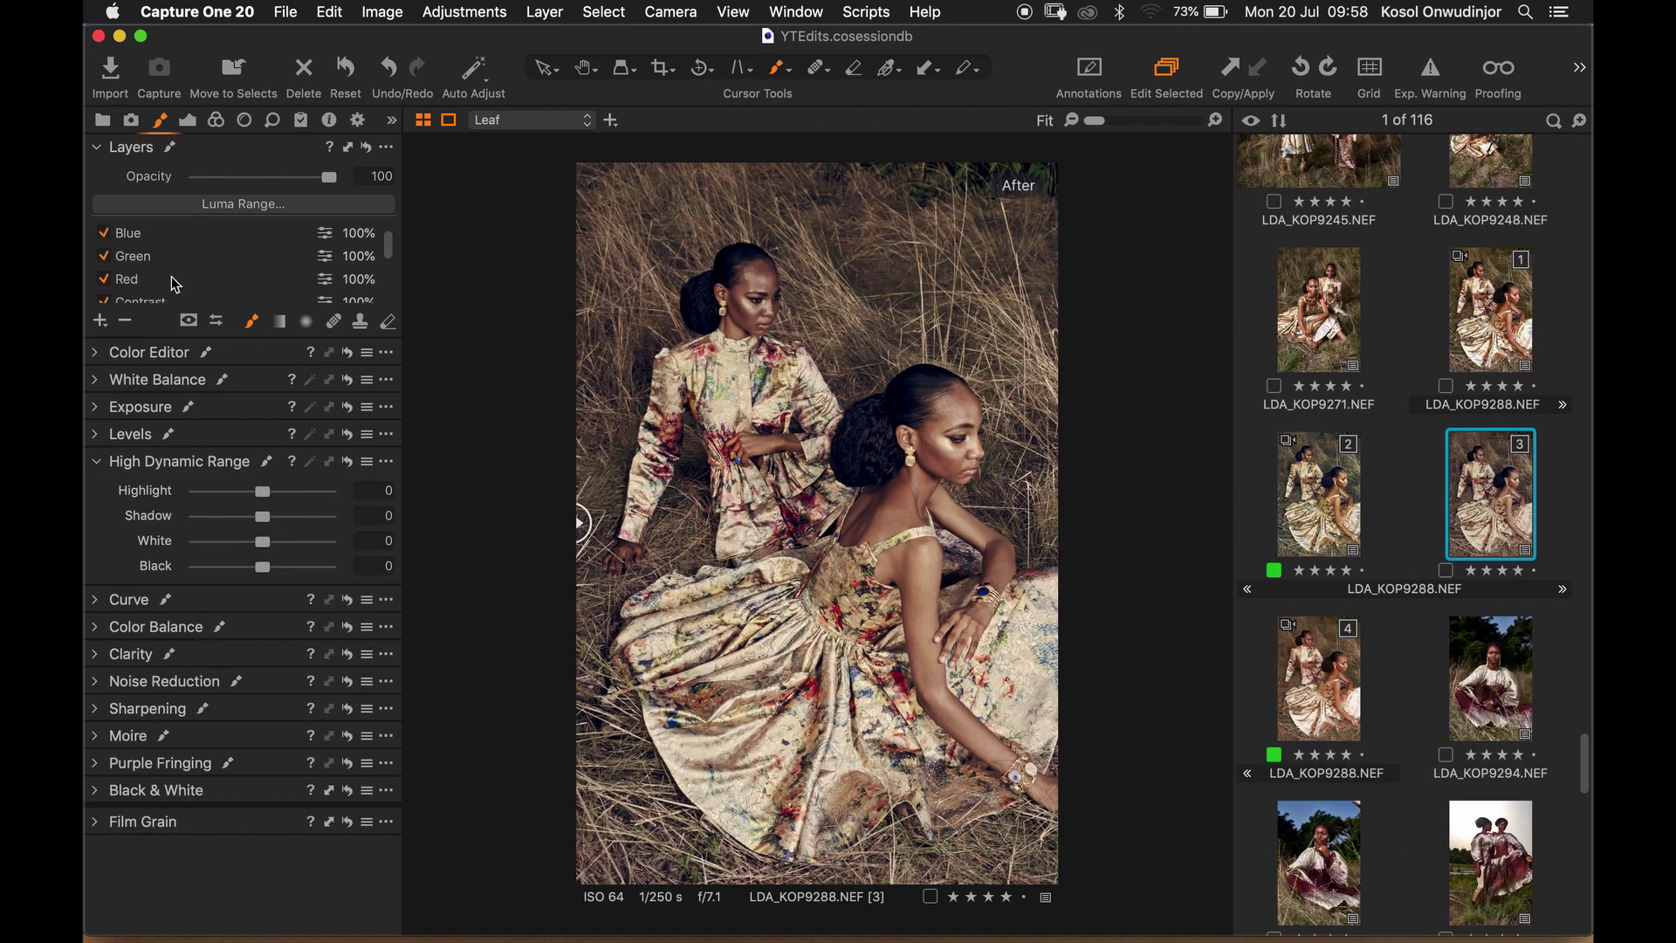
scroll(170, 279, "down", 2)
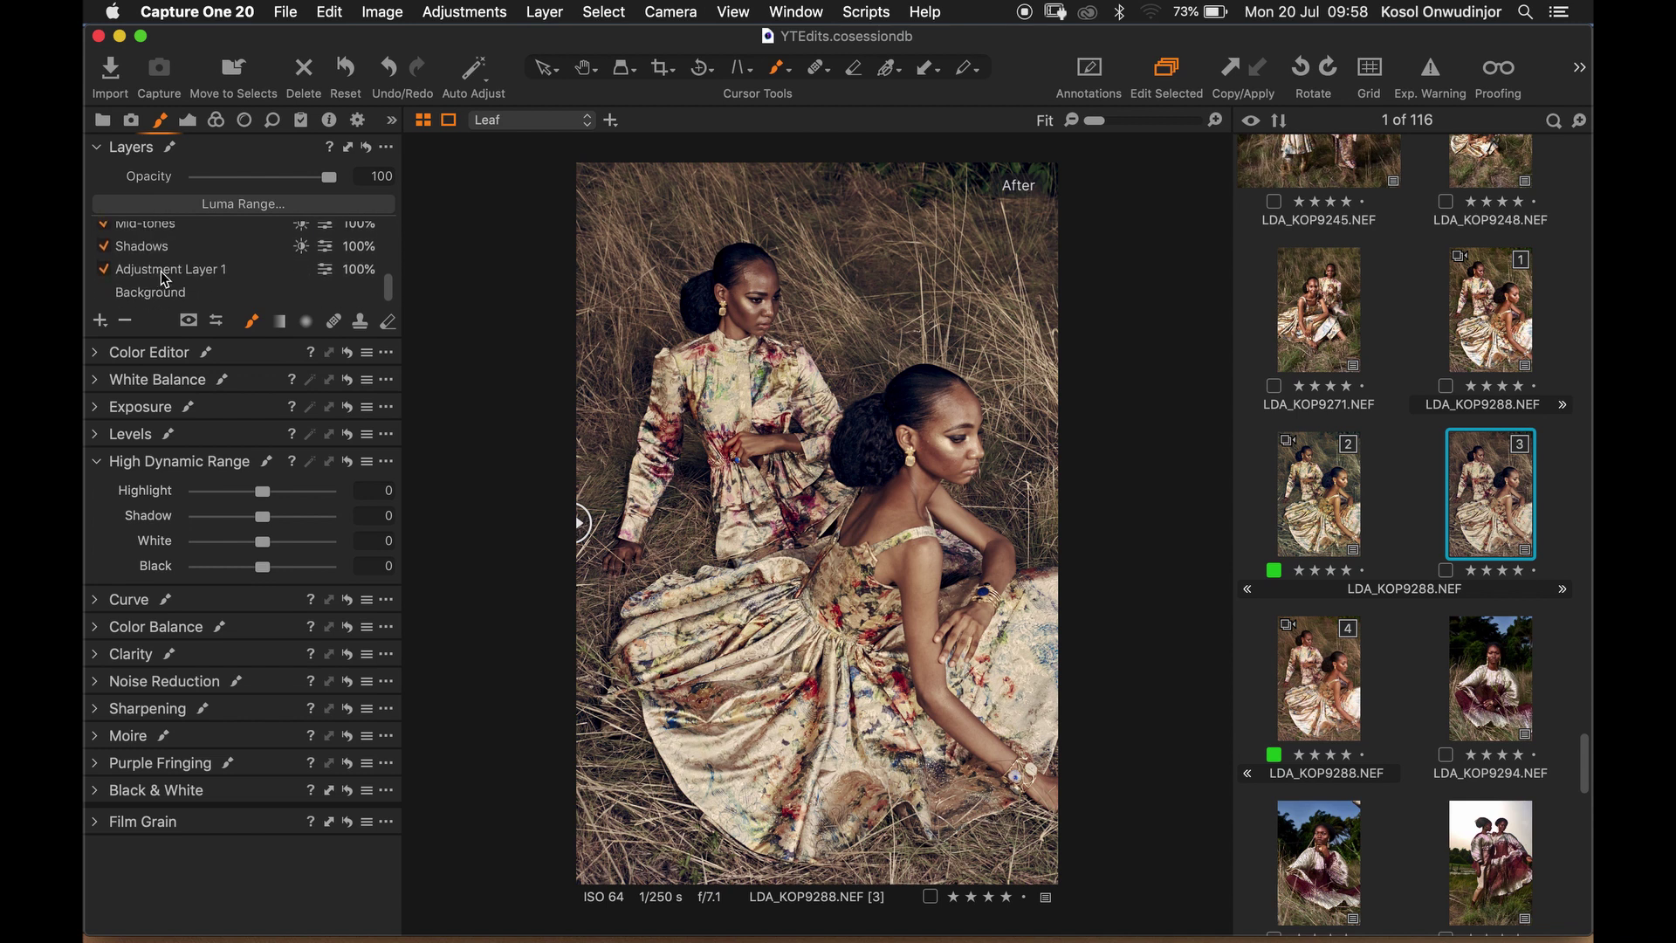
left_click(164, 276)
left_click(104, 270)
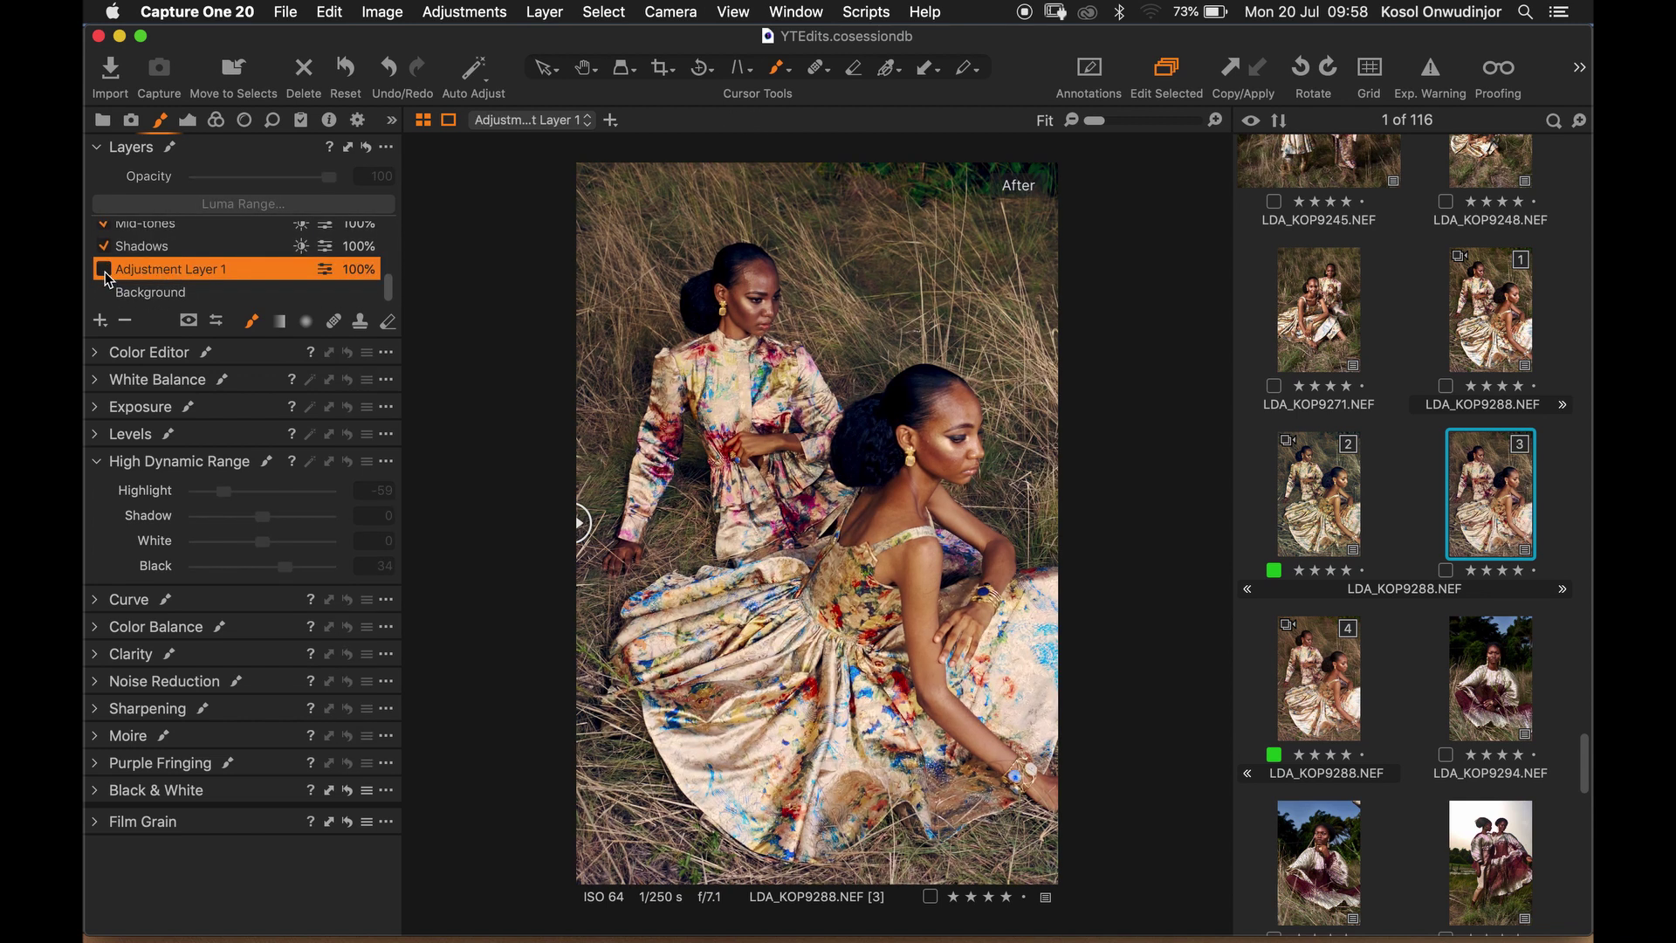
left_click(105, 271)
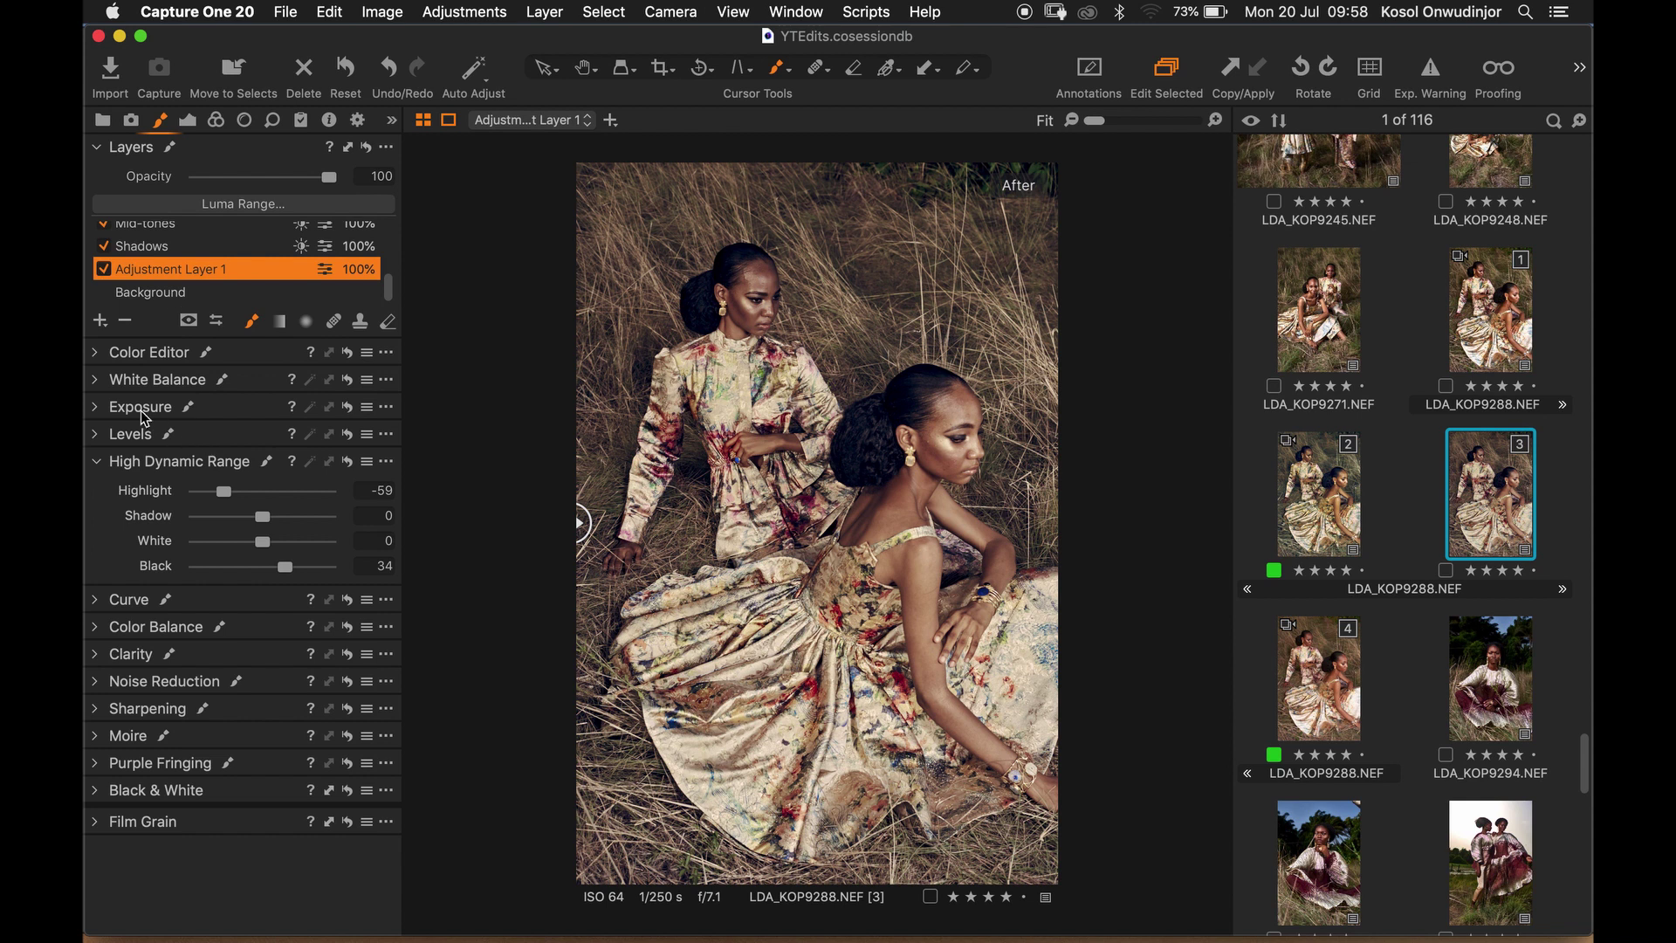
Step: Refine the Red channel curve of Adjustment Layer 1 with a midtone point, and compare by undoing and redoing the change
left_click(99, 603)
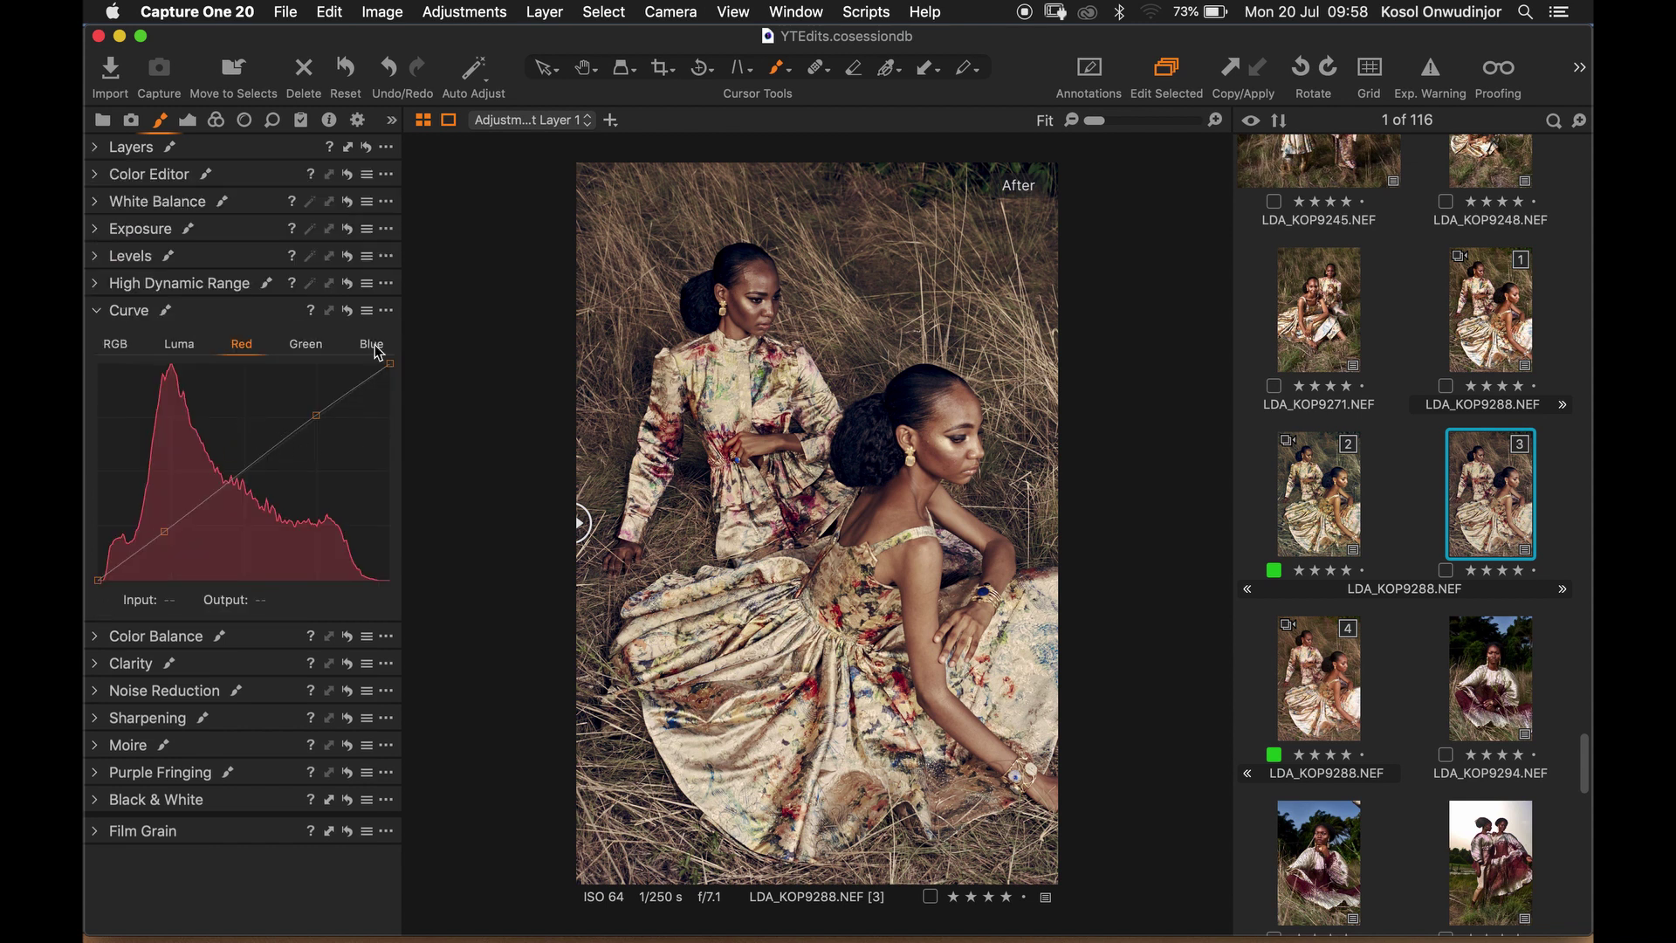
left_click(242, 477)
left_click(317, 421)
key("cmd+z")
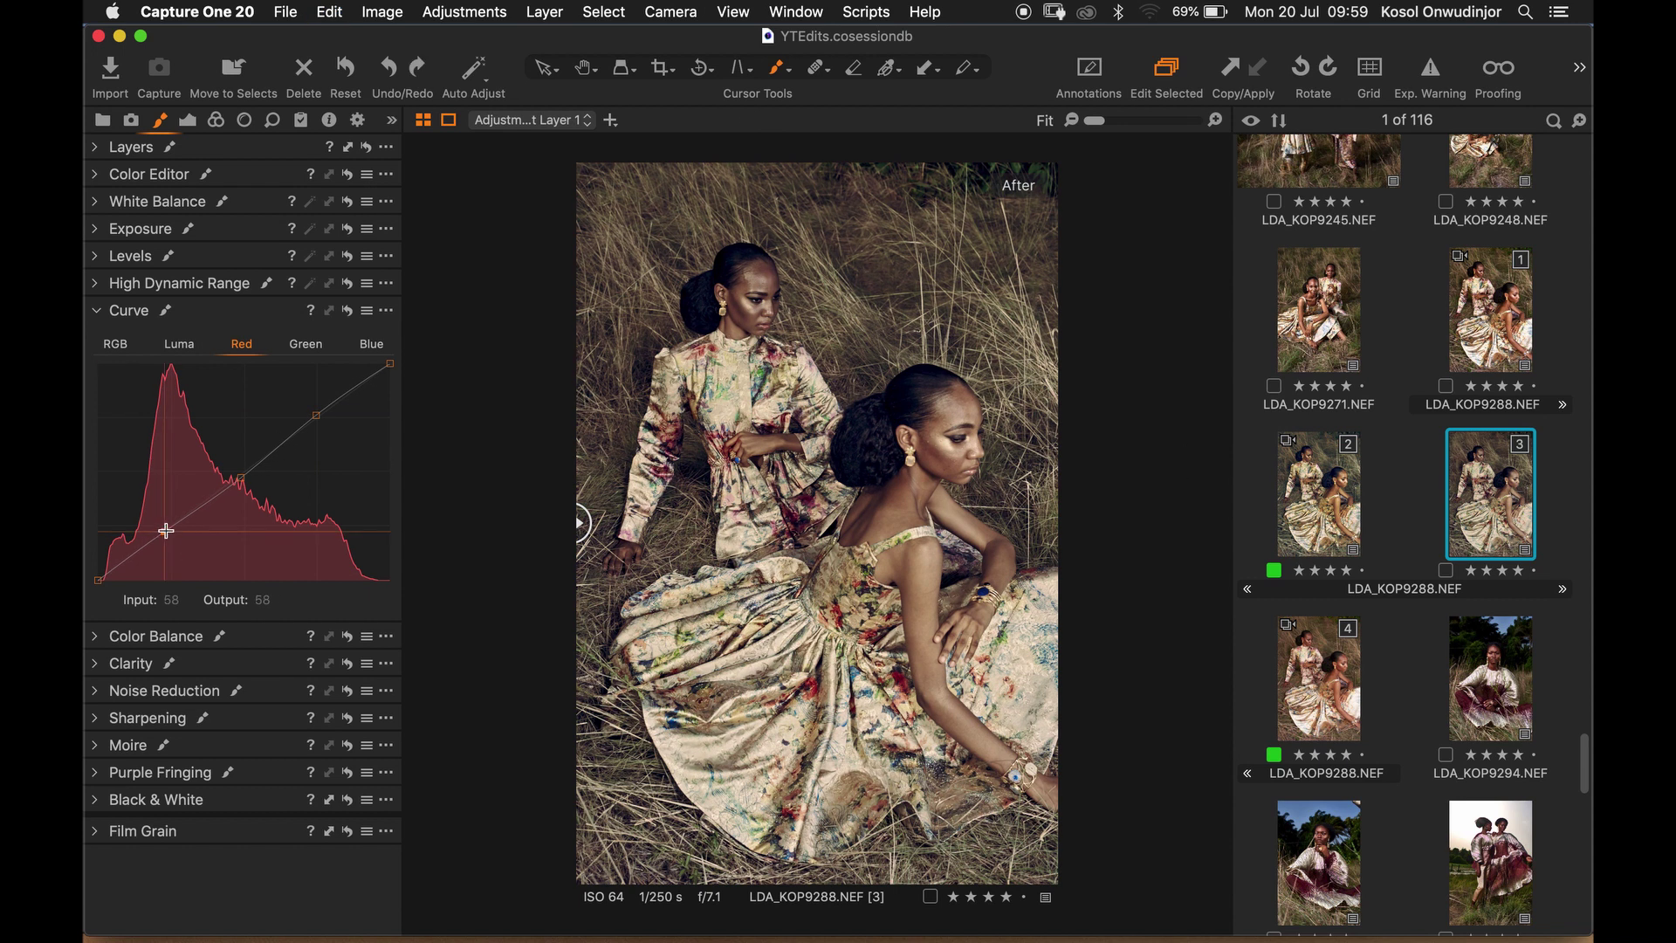
key("super+shift+z")
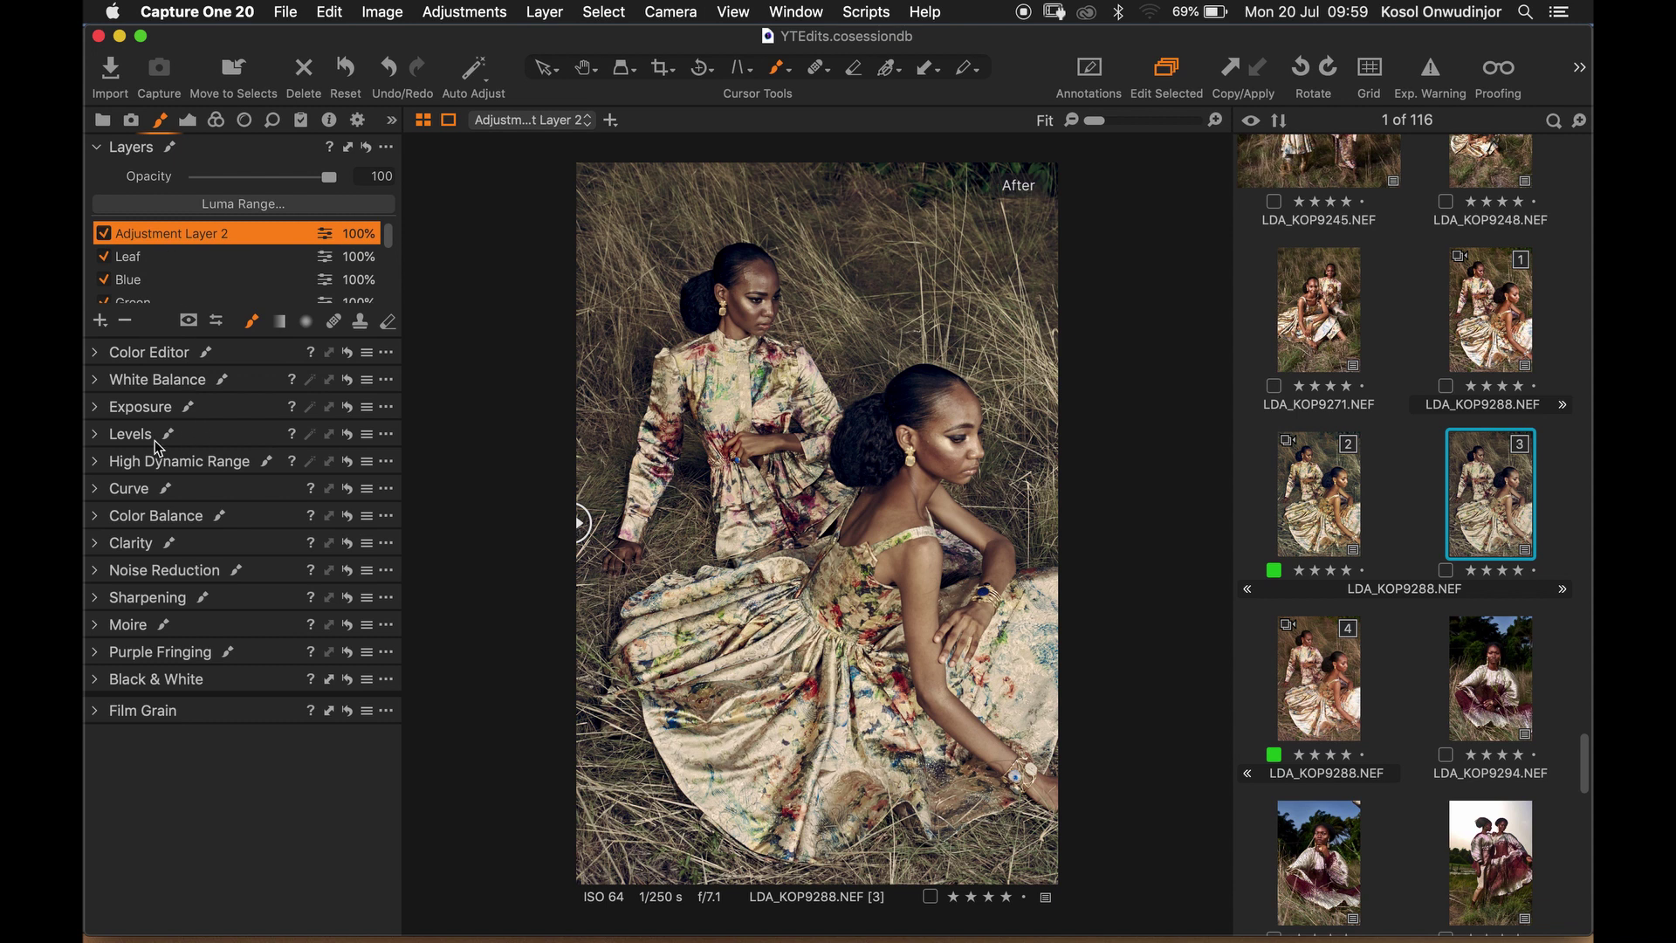
Step: Set the Exposure tool's saturation to 9 on Adjustment Layer 2
left_click(96, 353)
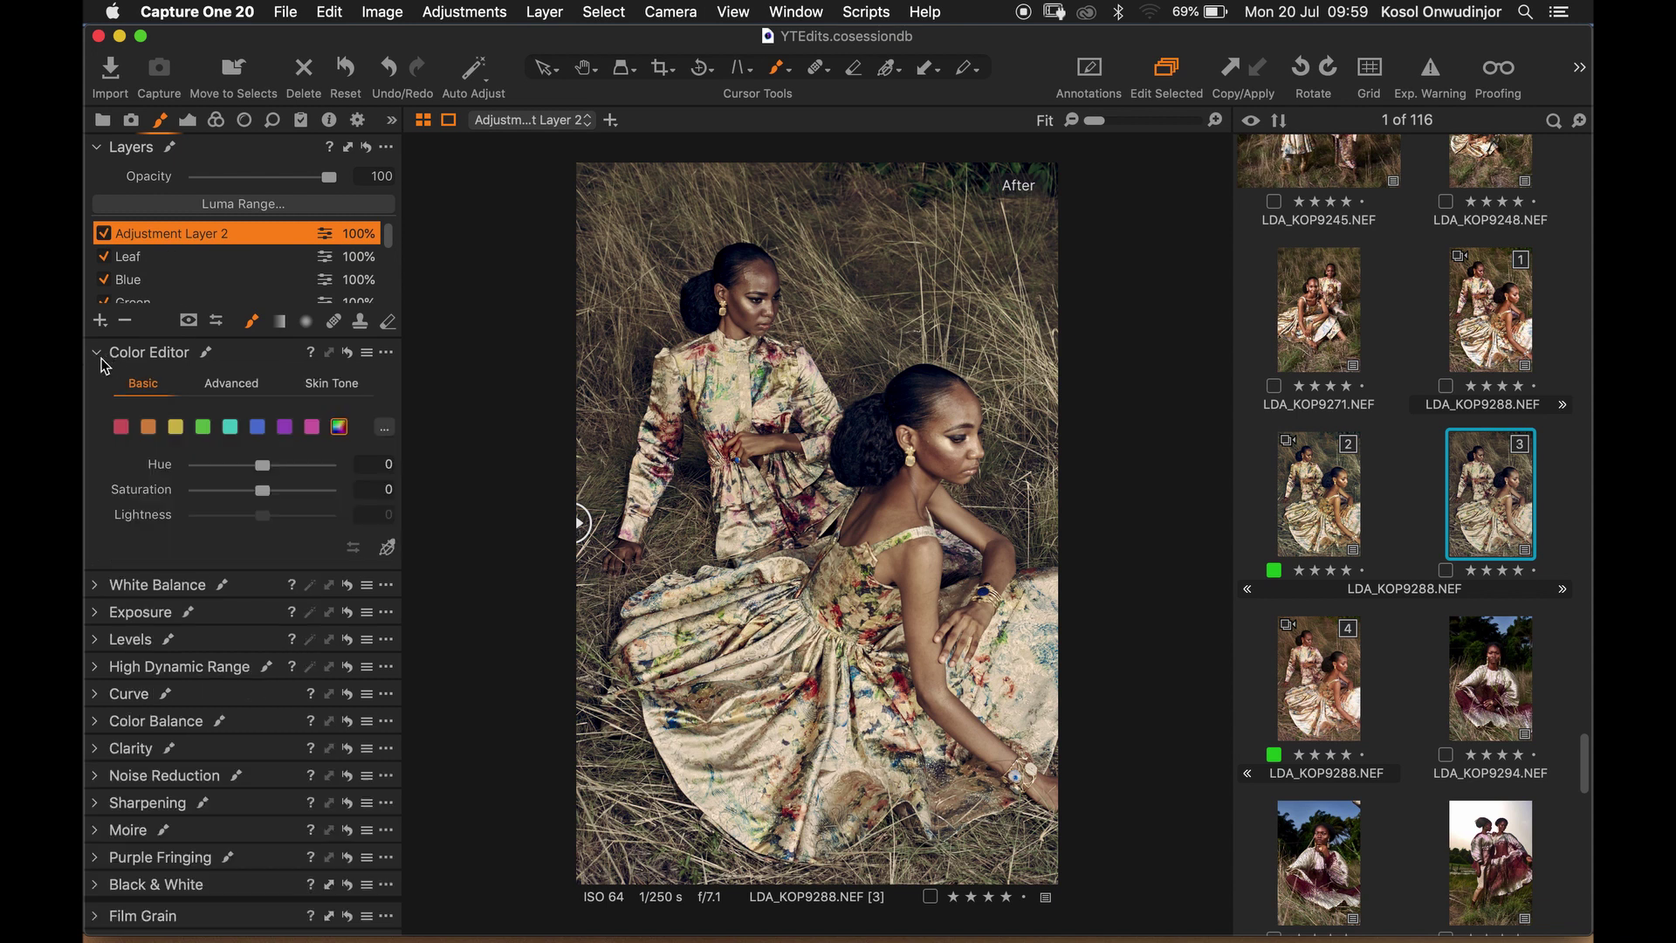
left_click(140, 612)
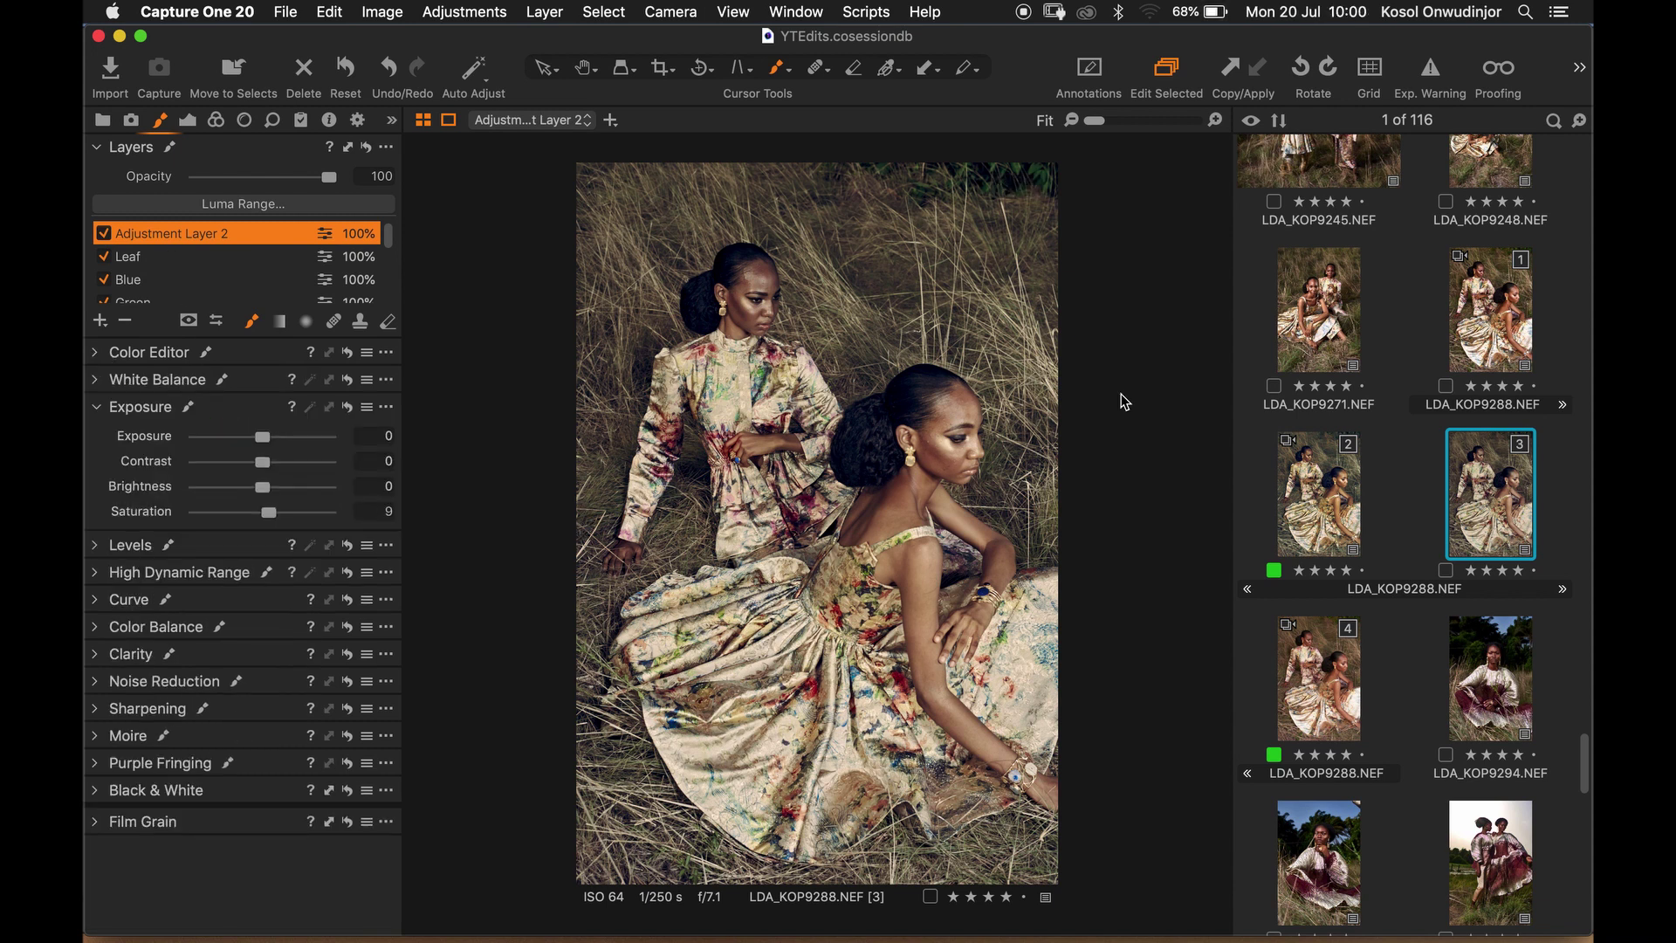